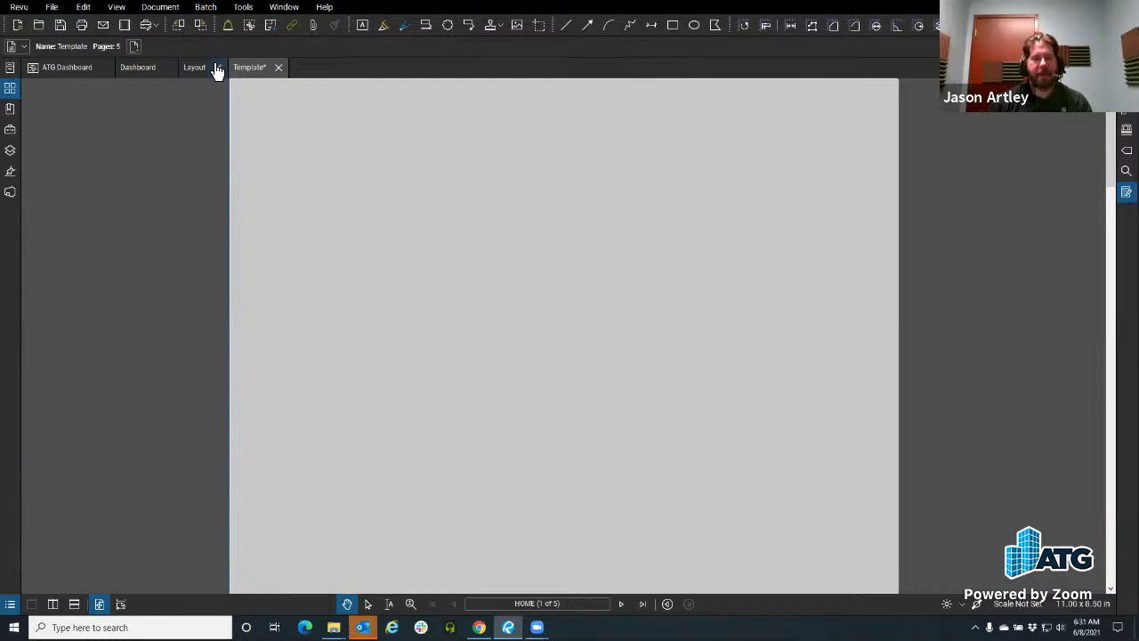
Close the Layout, Dashboard and ATG Dashboard documents, keeping only the Template file open.
{"action": "left_click", "coordinate": [216, 68]}
{"action": "left_click", "coordinate": [164, 69]}
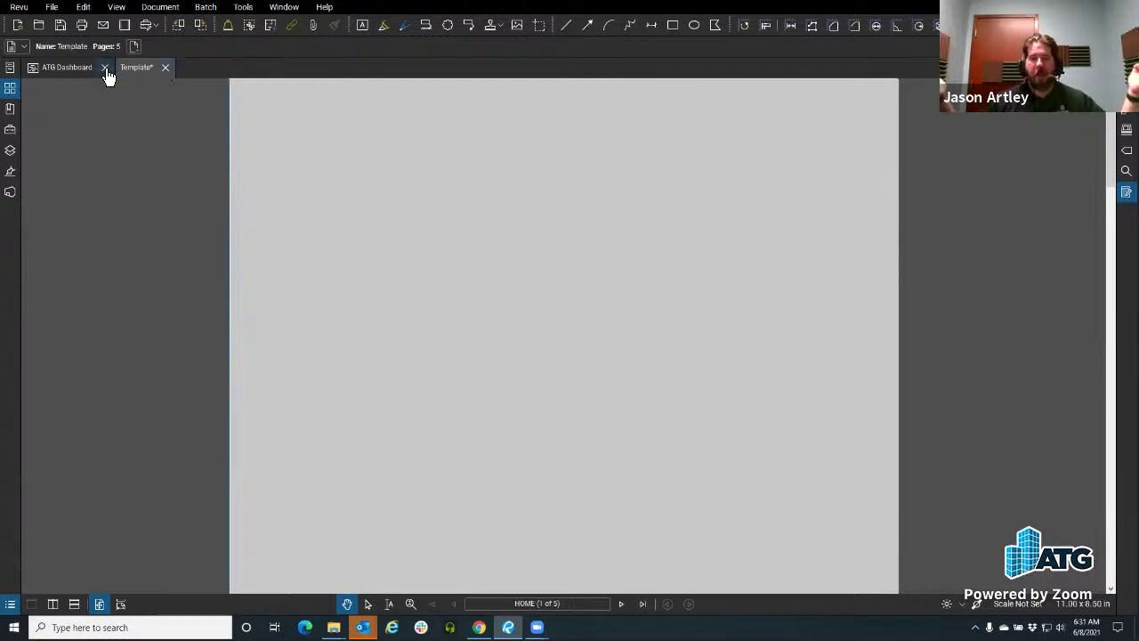
{"action": "left_click", "coordinate": [103, 68]}
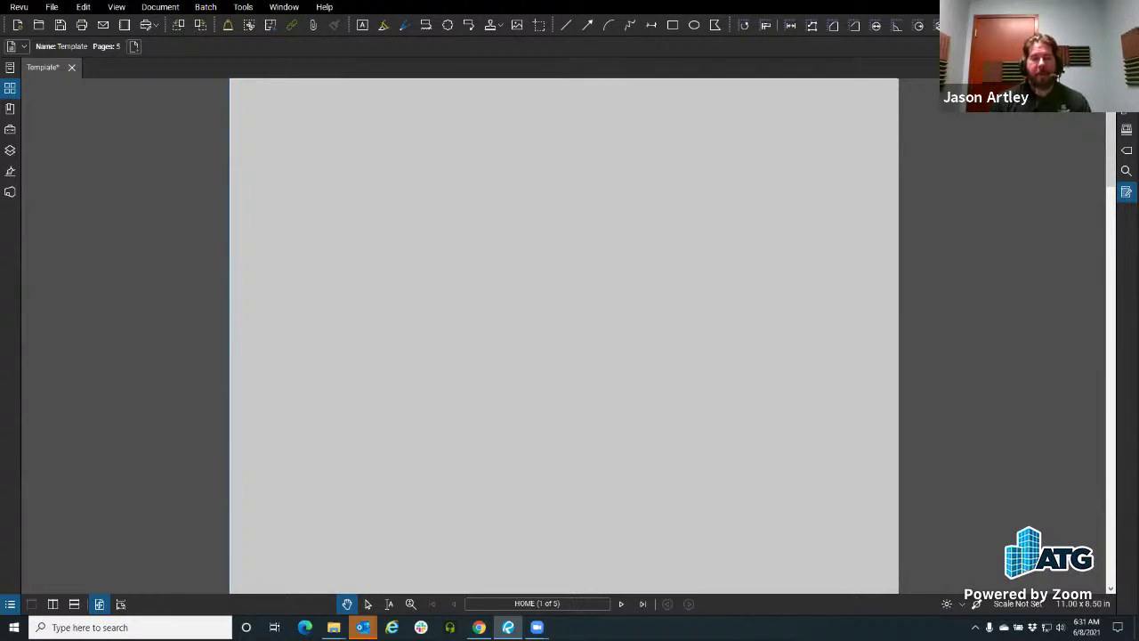
{"action": "key", "text": "alt+Tab"}
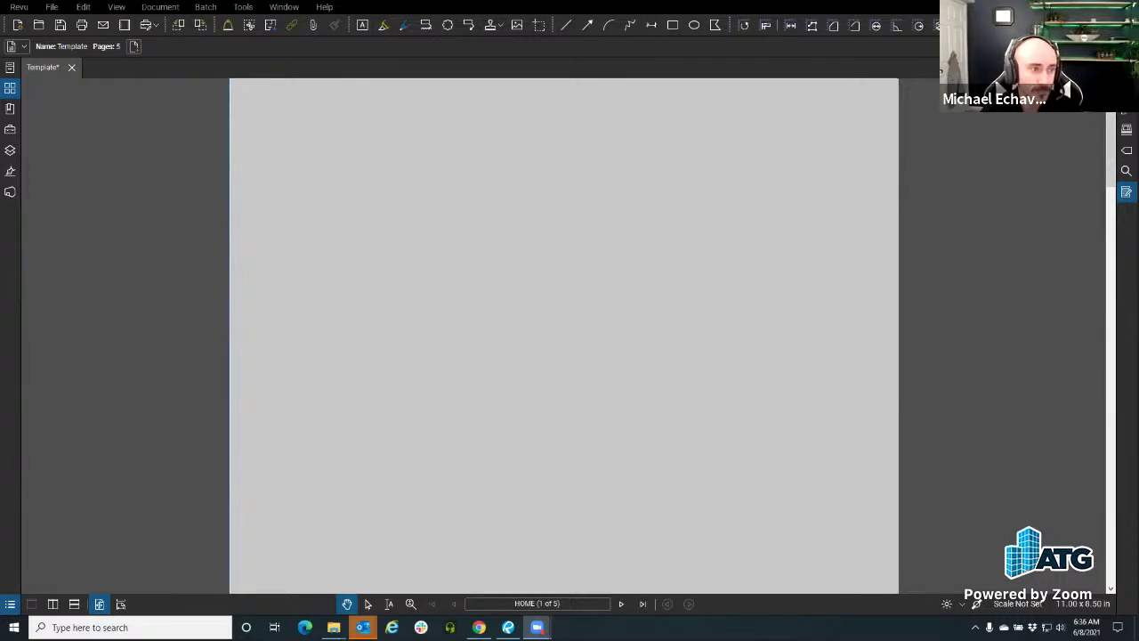
Open the Chi Office project from the joined Studio projects and hide the project list.
{"action": "left_click", "coordinate": [9, 192]}
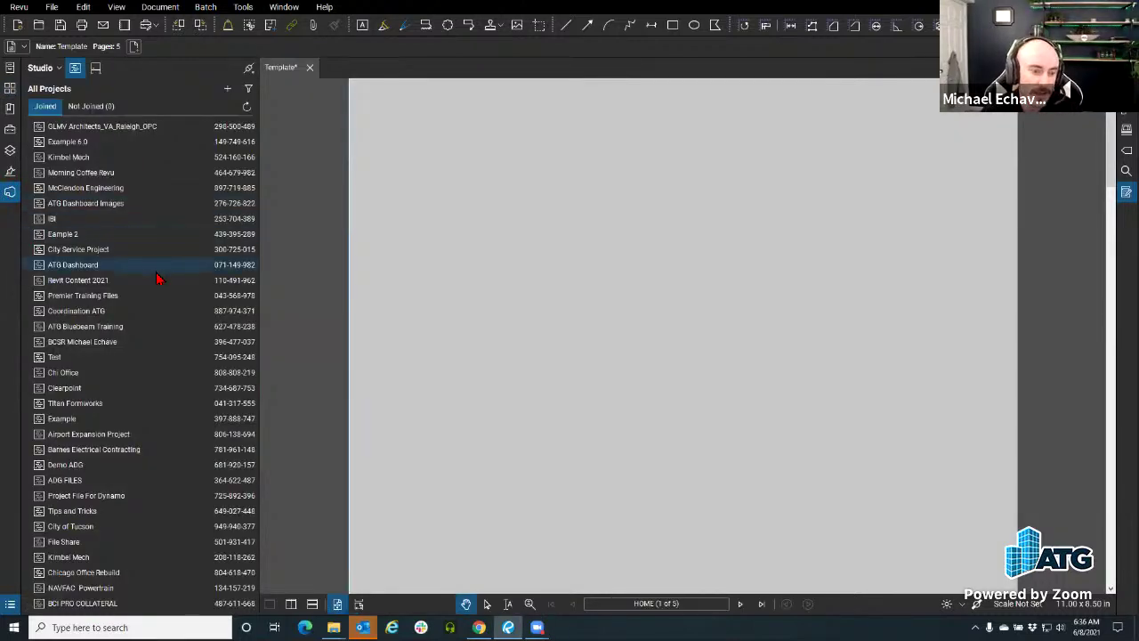
{"action": "left_click", "coordinate": [189, 358]}
{"action": "left_click", "coordinate": [178, 281]}
{"action": "left_click", "coordinate": [169, 418]}
{"action": "left_click", "coordinate": [178, 403]}
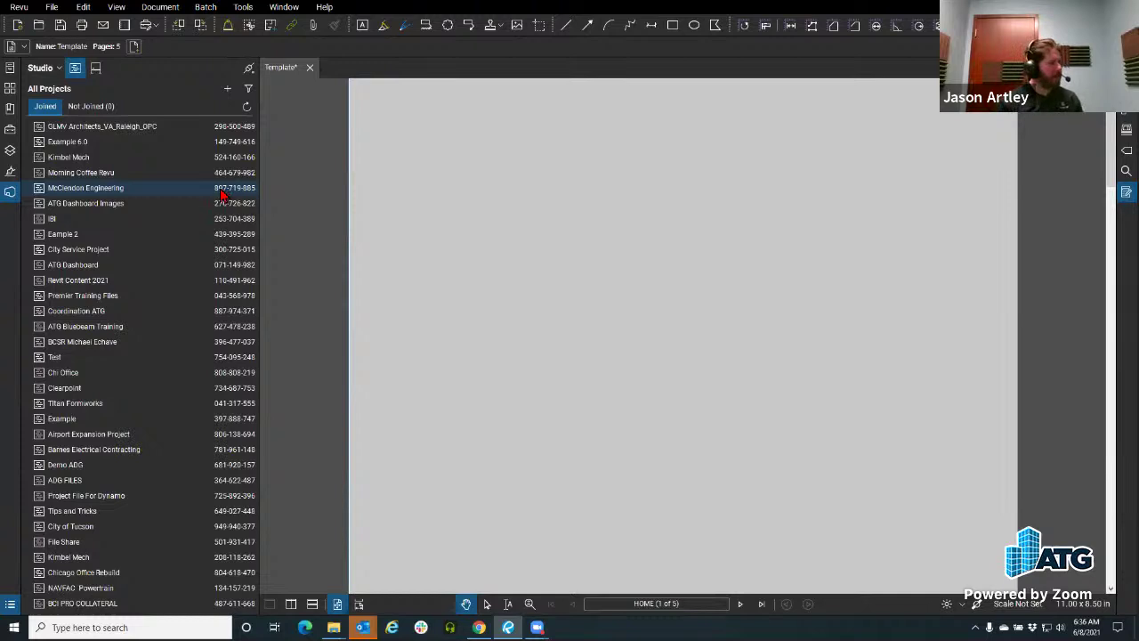
{"action": "double_click", "coordinate": [123, 374]}
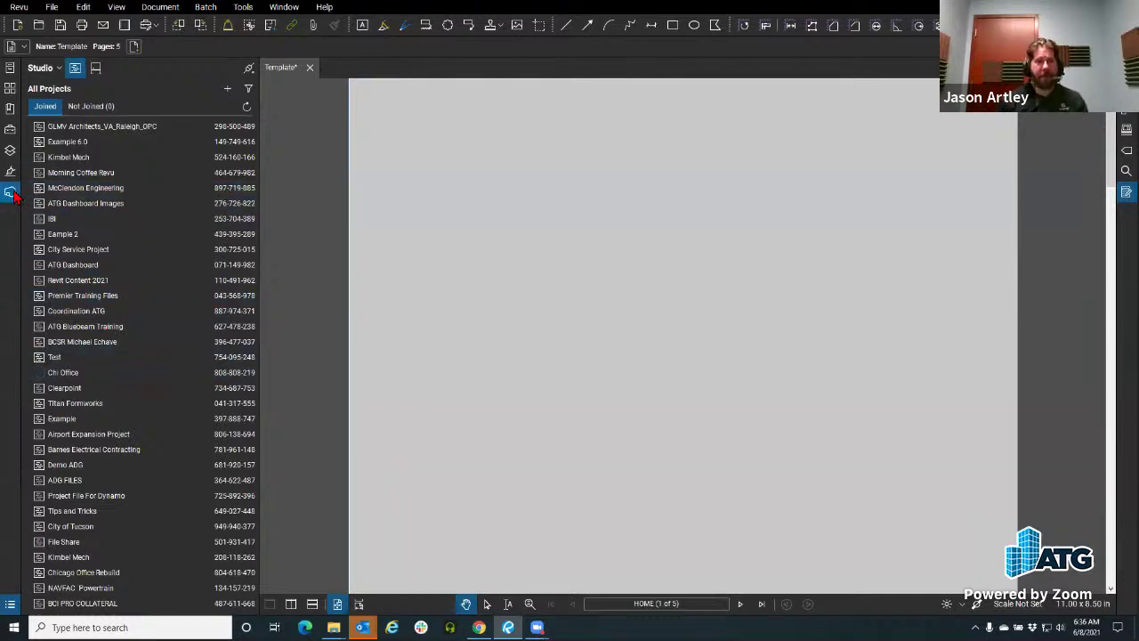
{"action": "left_click", "coordinate": [11, 192]}
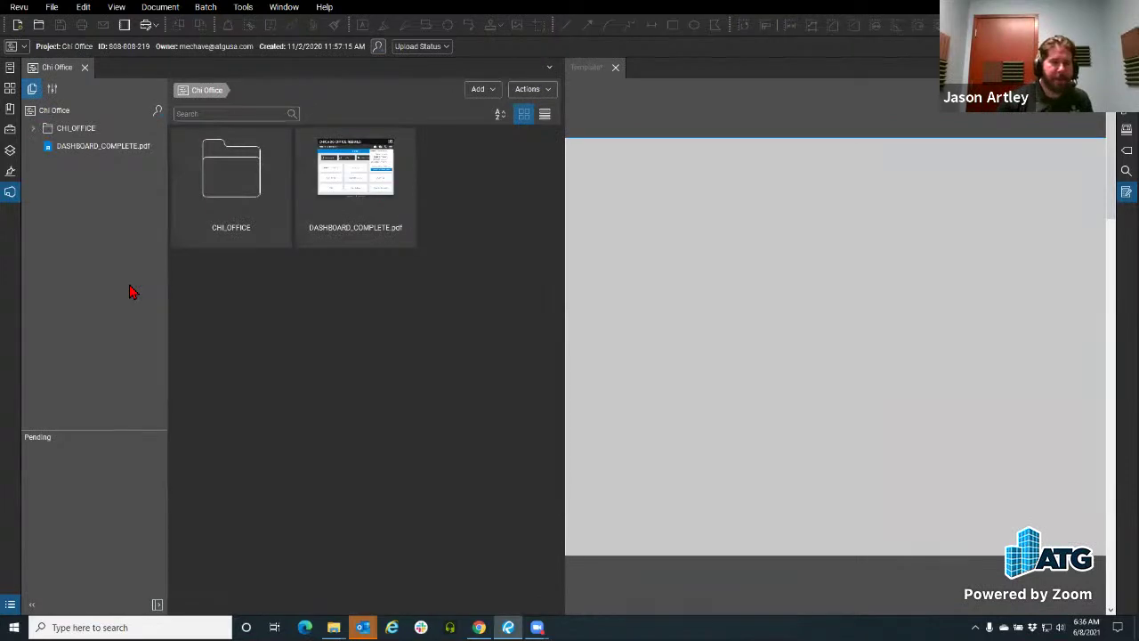
Close the Template file without saving and widen the Chi Office project's file tree.
{"action": "left_click", "coordinate": [616, 68]}
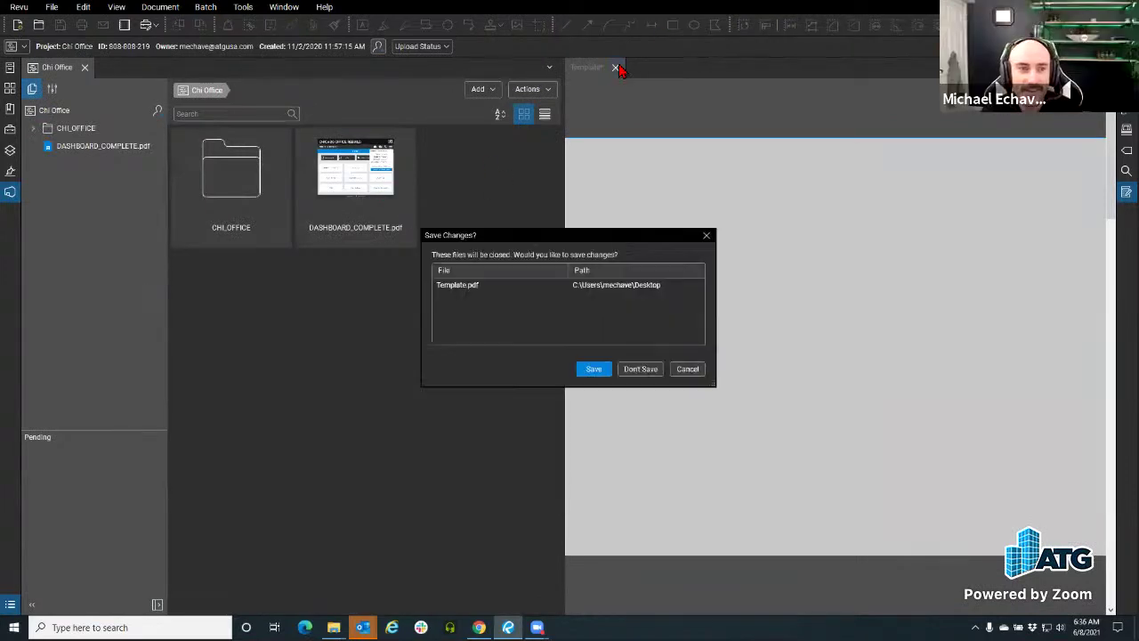
{"action": "left_click", "coordinate": [637, 371]}
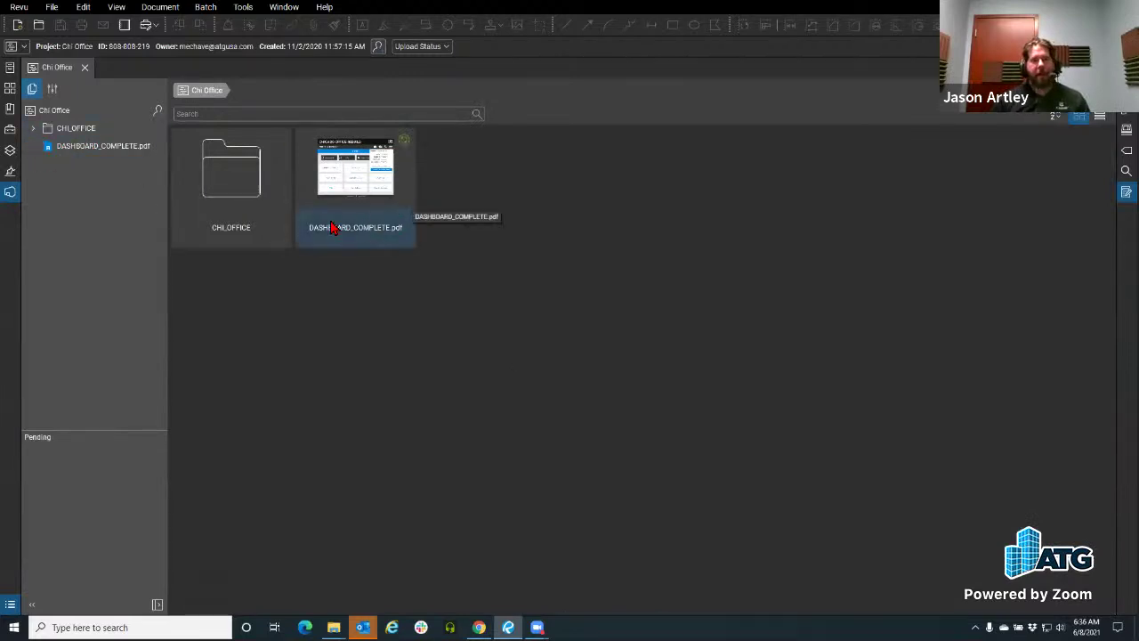
{"action": "left_click_drag", "start_coordinate": [169, 145], "coordinate": [330, 168]}
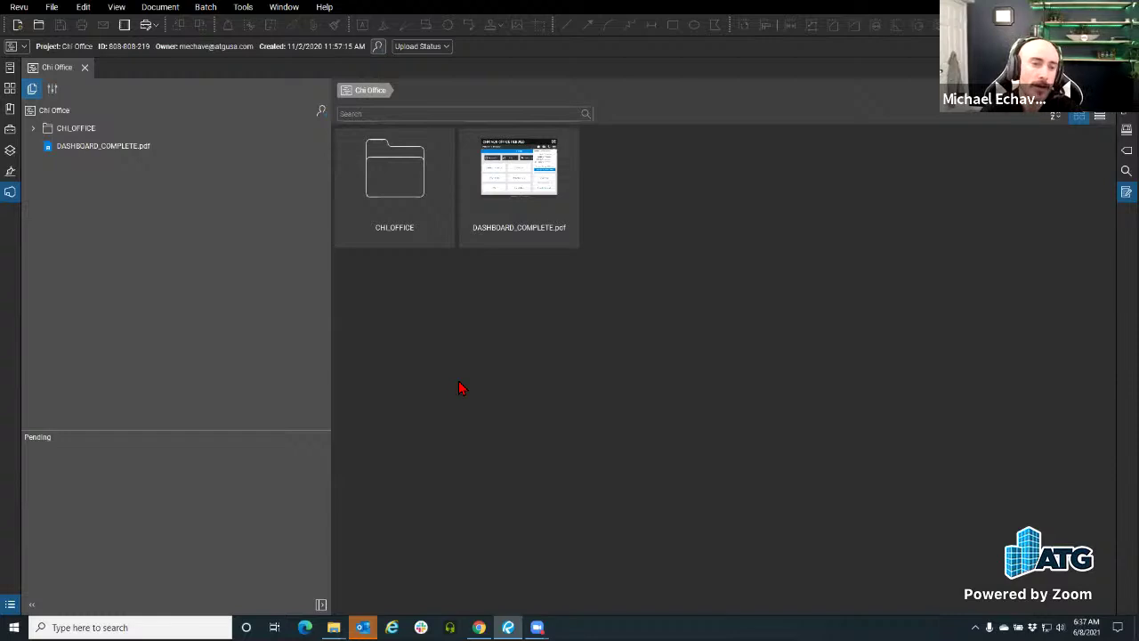
Look over the joined Studio projects and find Studio among the panels that can be shown.
{"action": "left_click", "coordinate": [8, 196]}
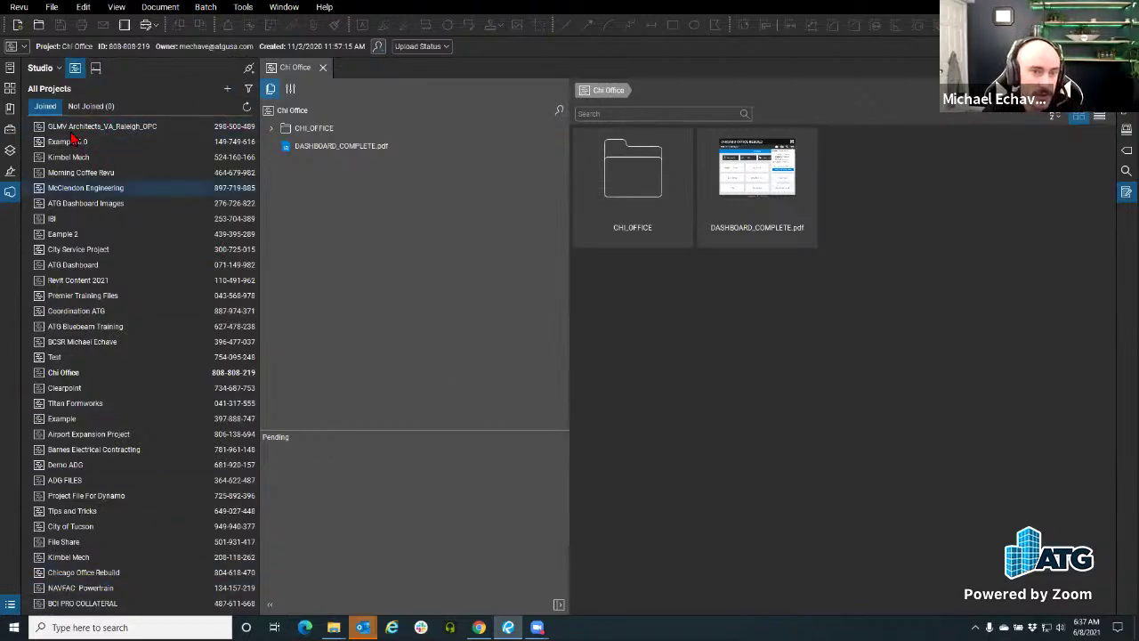
{"action": "left_click", "coordinate": [12, 194]}
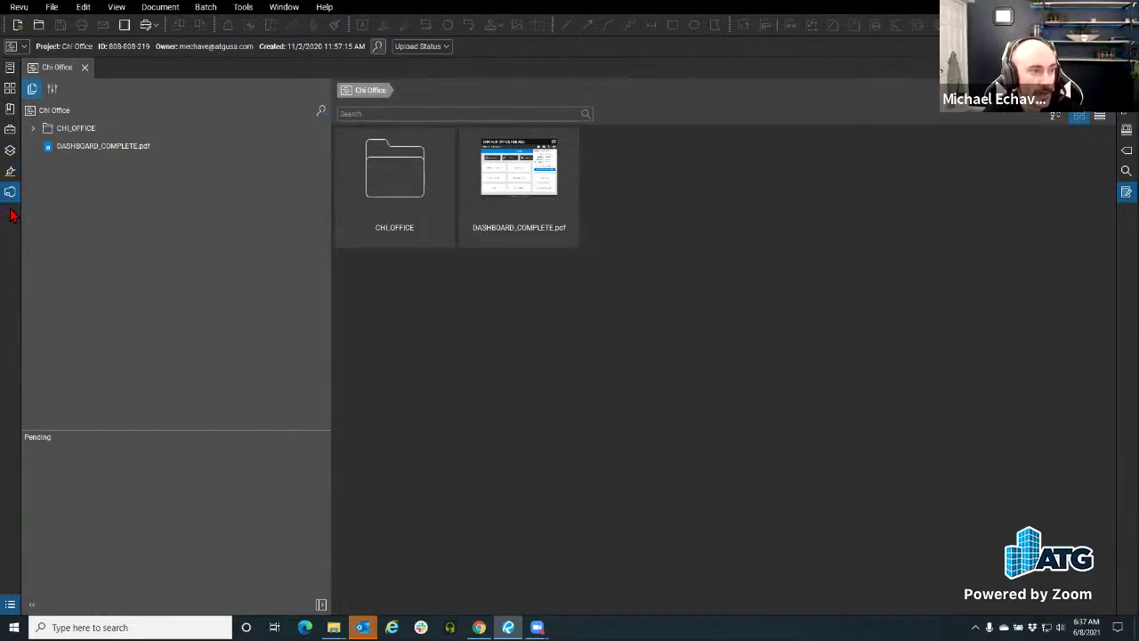
{"action": "right_click", "coordinate": [12, 214]}
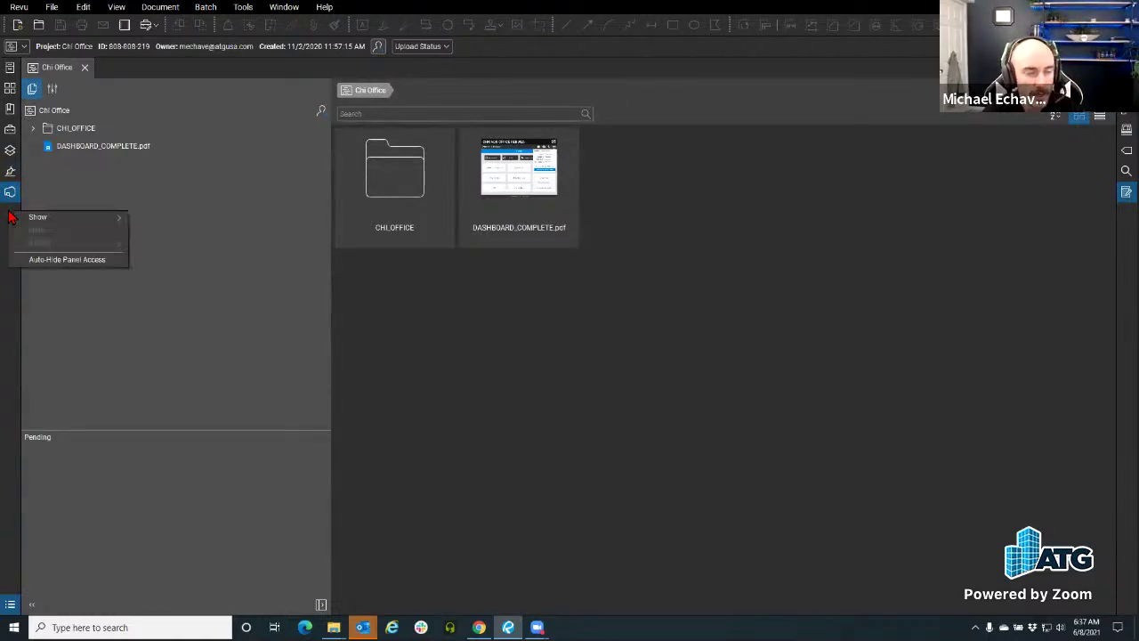
{"action": "mouse_move", "coordinate": [38, 220]}
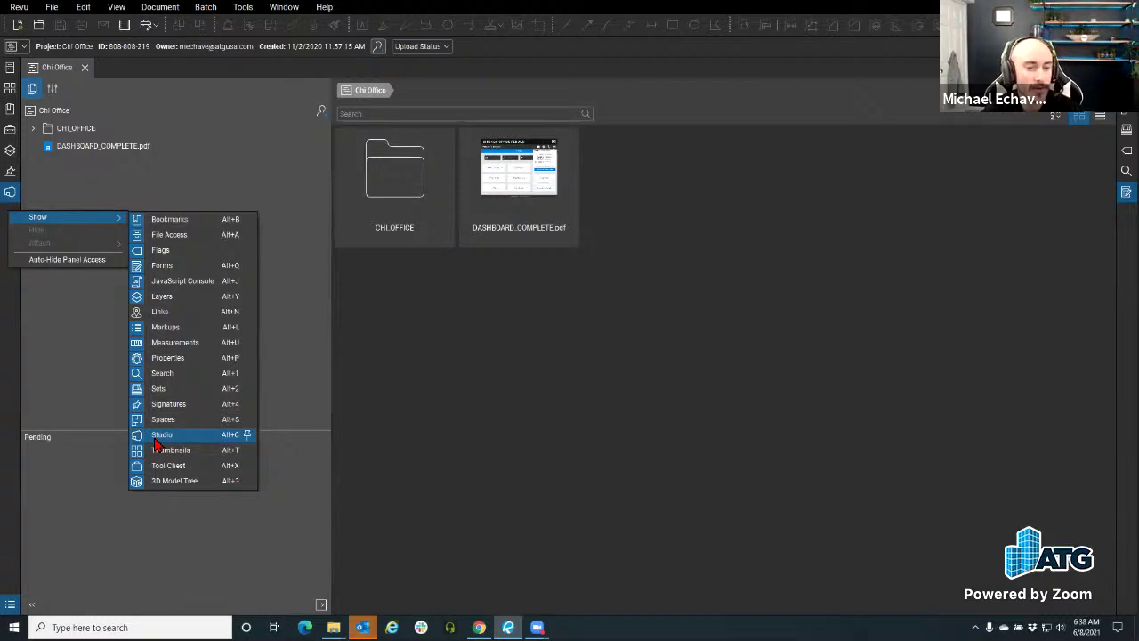
{"action": "left_click", "coordinate": [16, 339]}
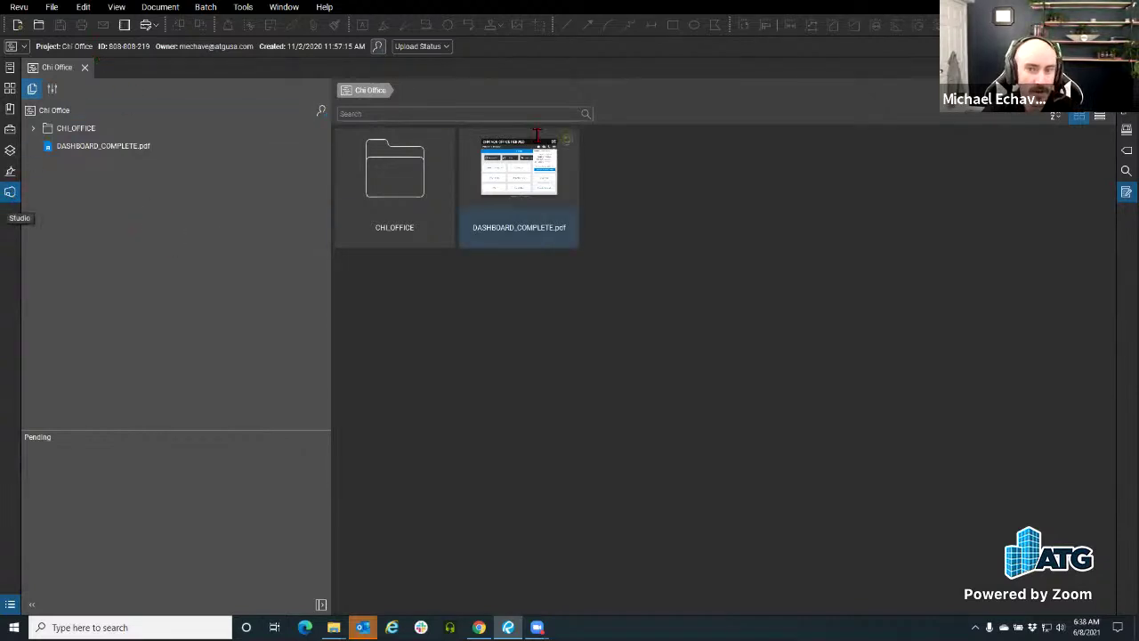
Open DASHBOARD_COMPLETE.pdf without Split View, and return to the Chi Office project to expand its CHI_OFFICE folder.
{"action": "double_click", "coordinate": [509, 190]}
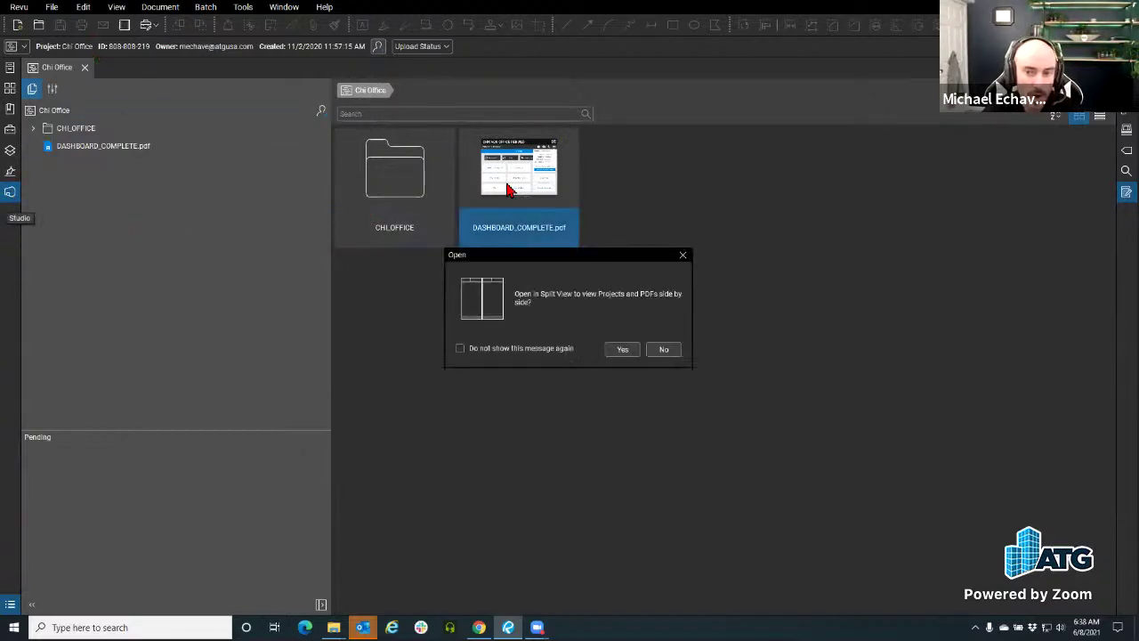
{"action": "left_click", "coordinate": [664, 349]}
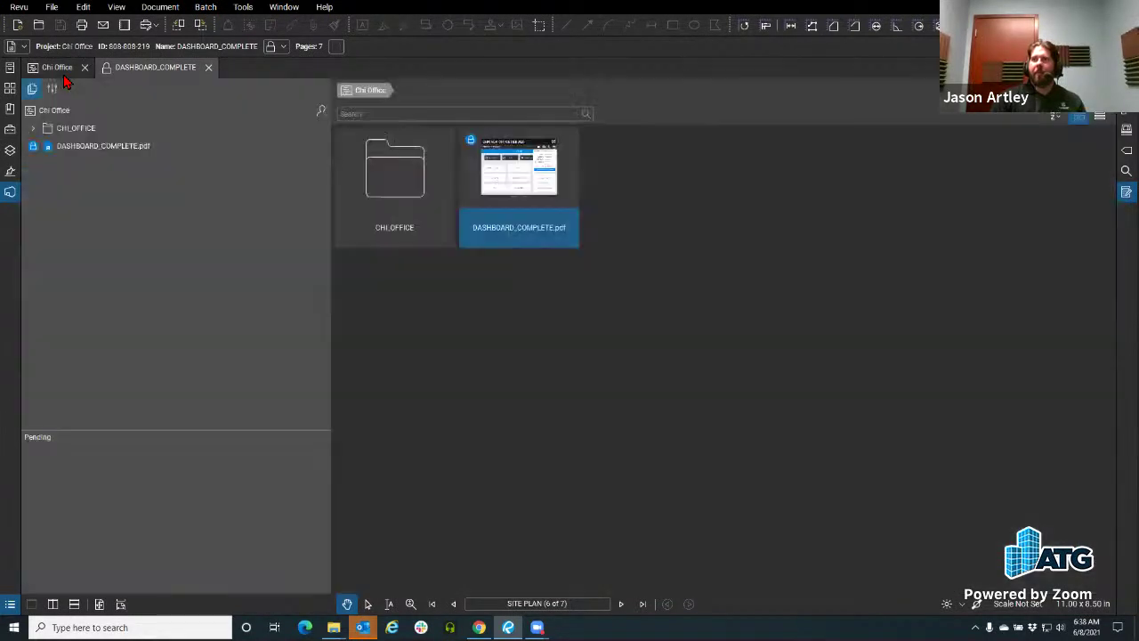
{"action": "left_click", "coordinate": [59, 68]}
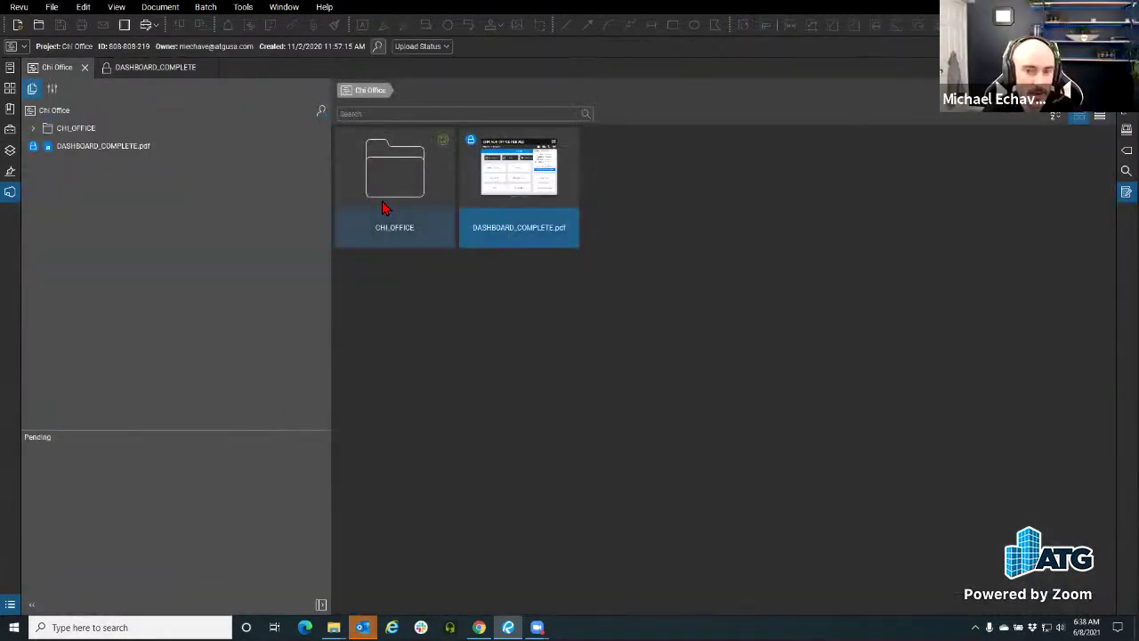
{"action": "left_click", "coordinate": [33, 130]}
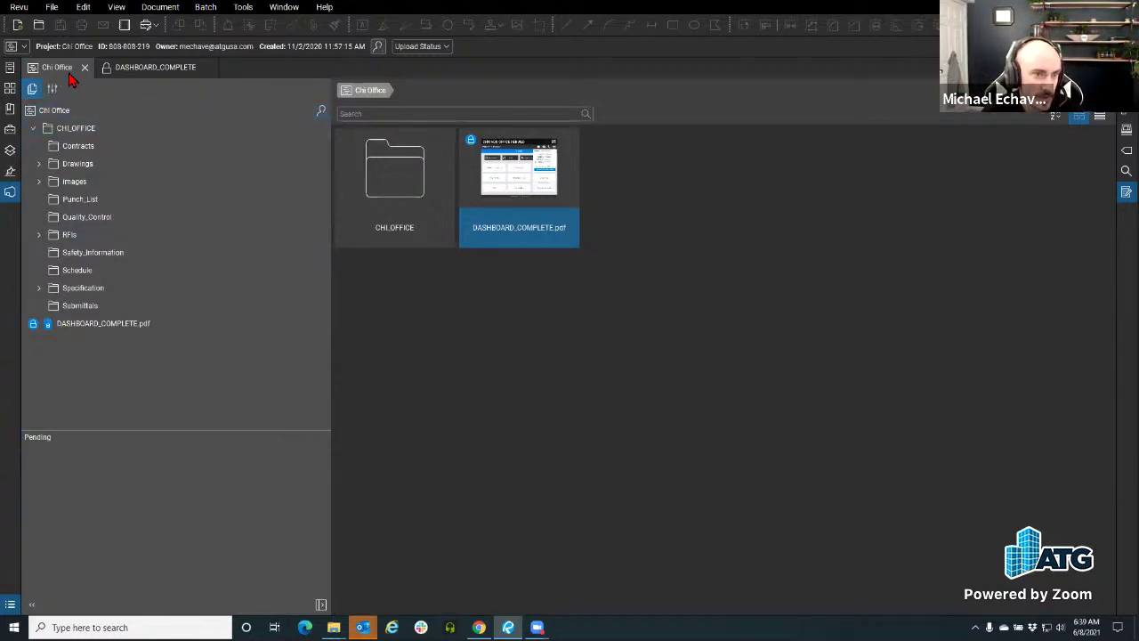
Open the Chicago Office Rebuild project from Studio, glancing at the Chi Office dashboard before returning to the project.
{"action": "left_click", "coordinate": [10, 192]}
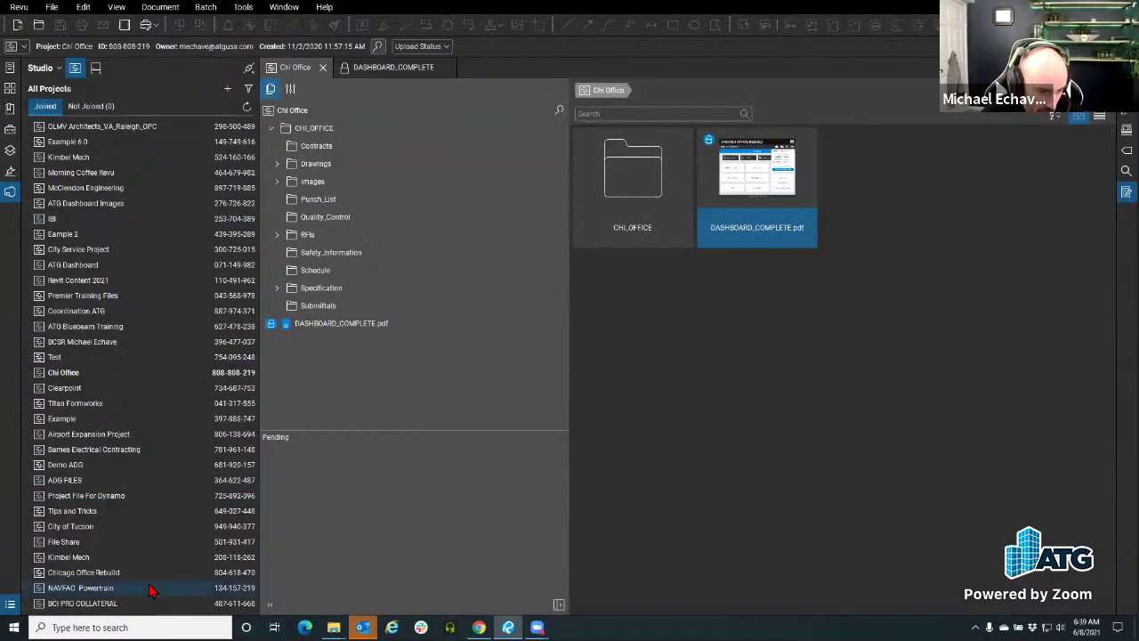
{"action": "left_click", "coordinate": [10, 191]}
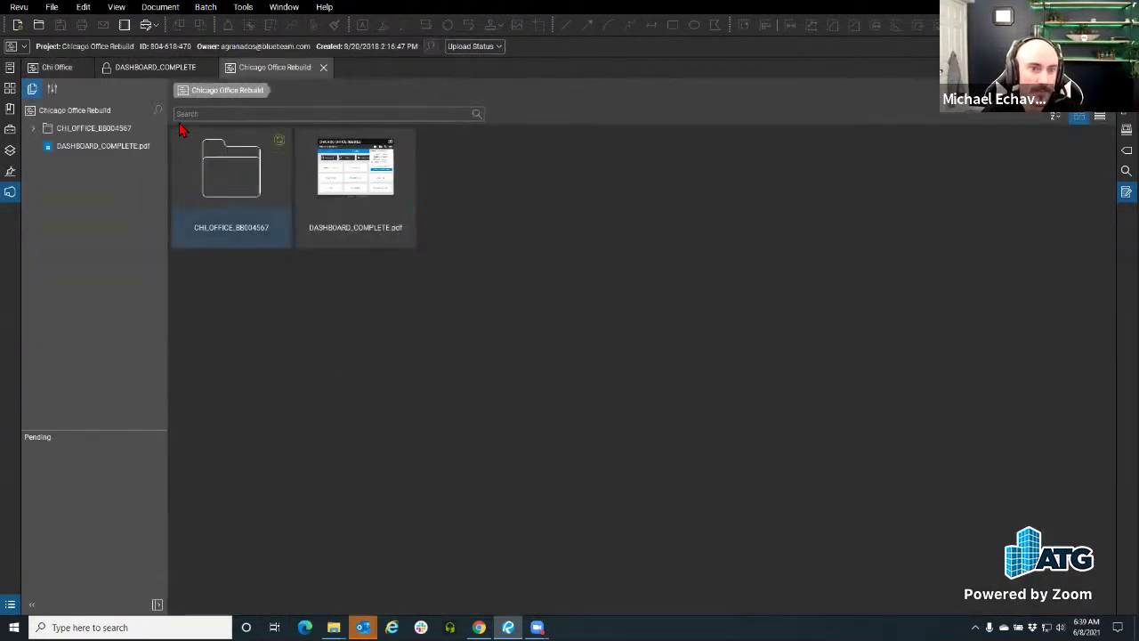
{"action": "left_click", "coordinate": [141, 72]}
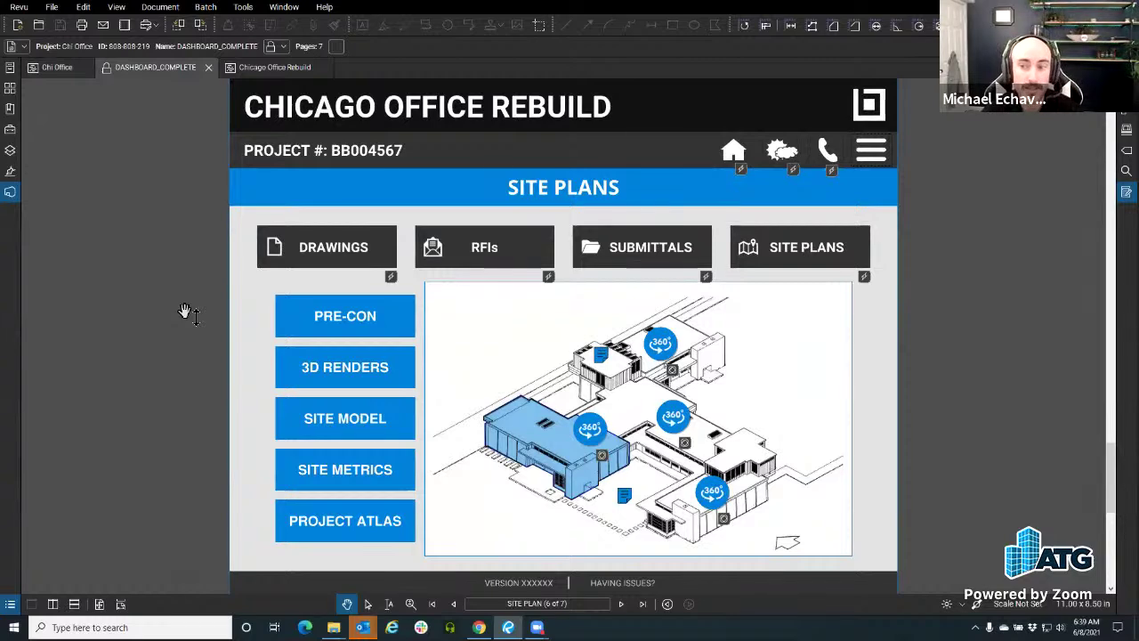
{"action": "left_click", "coordinate": [285, 71]}
Open the Chicago Office Rebuild project's DASHBOARD_COMPLETE.pdf in Split View, enlarge its pane and go to the dashboard's home page.
{"action": "left_click", "coordinate": [372, 207]}
{"action": "double_click", "coordinate": [372, 206]}
{"action": "left_click", "coordinate": [626, 350]}
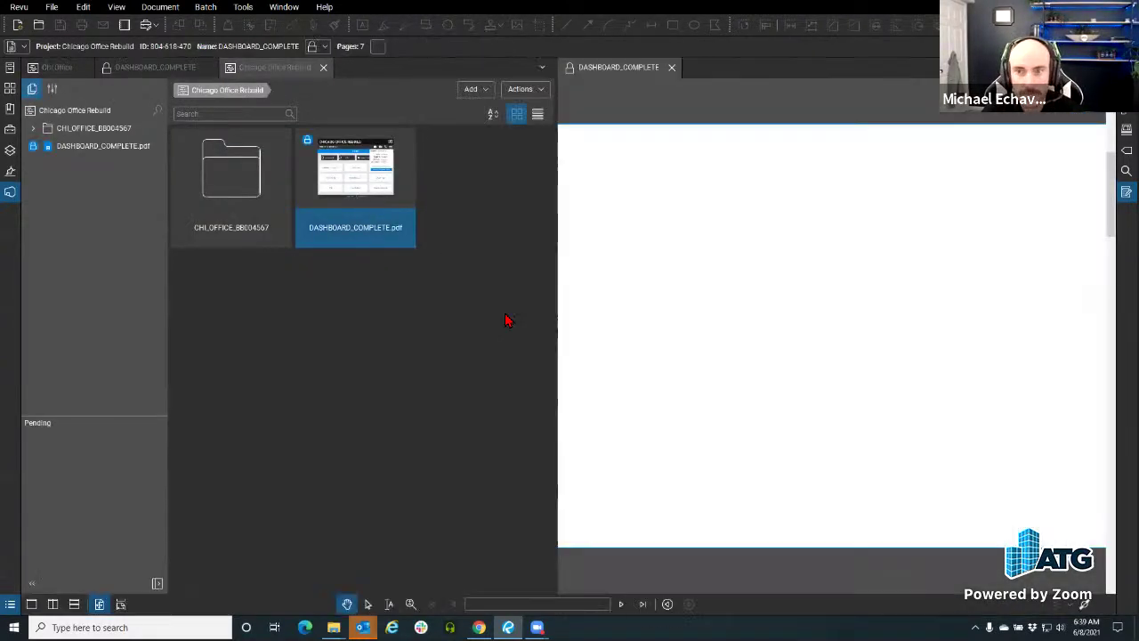
{"action": "left_click_drag", "start_coordinate": [555, 310], "coordinate": [256, 317]}
{"action": "left_click", "coordinate": [850, 148]}
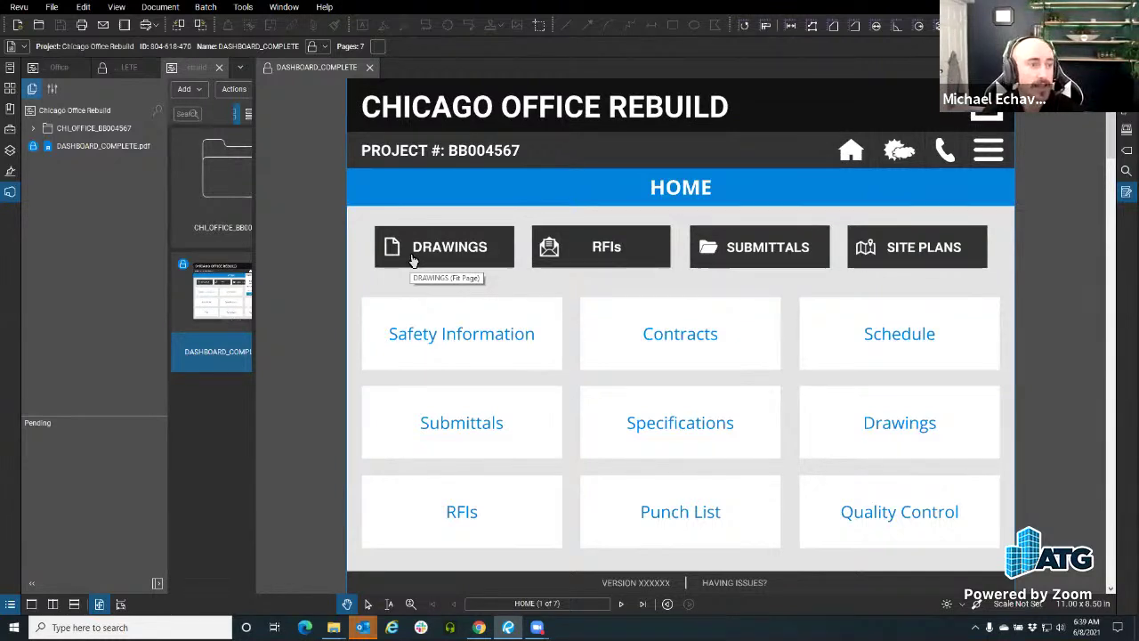
Expand the CHI_OFFICE_BB004567 folder and follow the dashboard links Drawings, Architectural and 1st Floor, dismissing the project file chooser.
{"action": "double_click", "coordinate": [49, 128]}
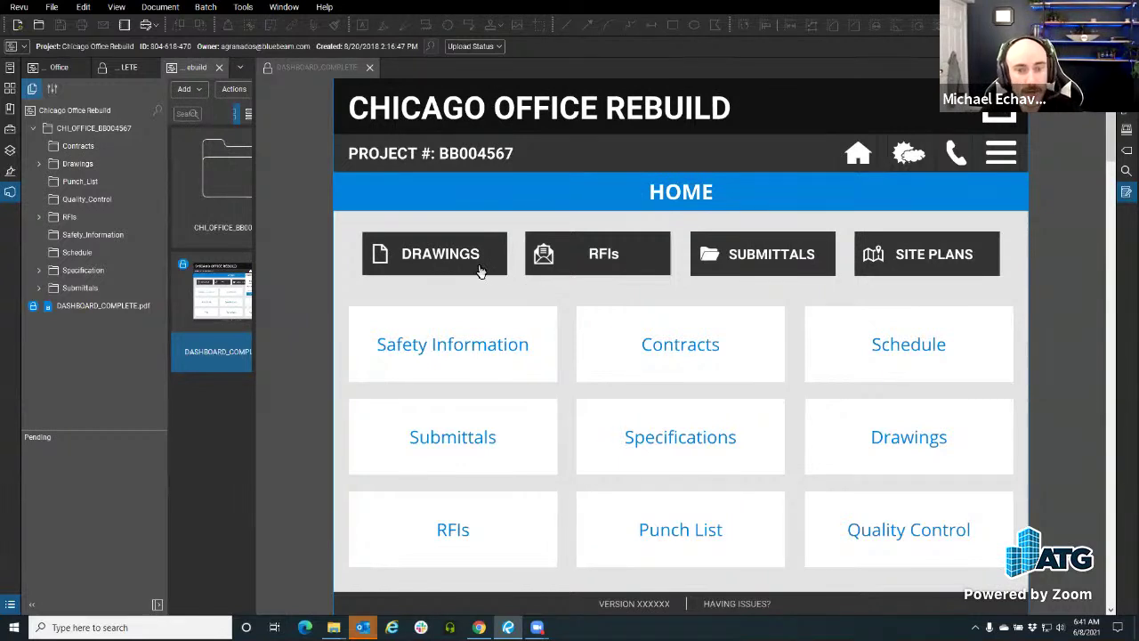
{"action": "left_click", "coordinate": [432, 251]}
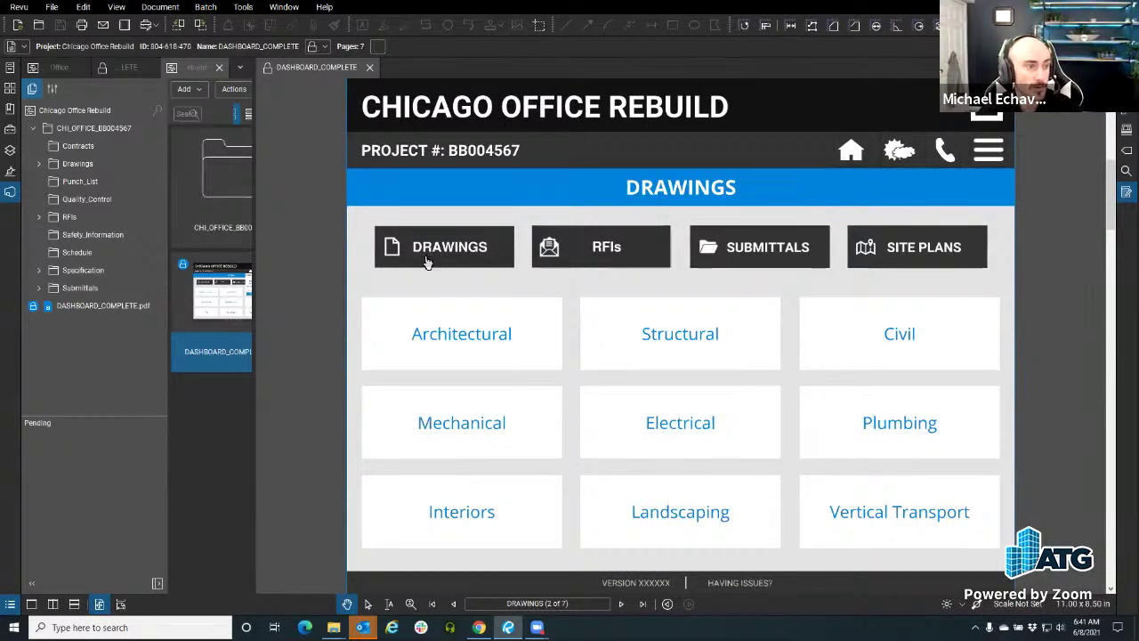
{"action": "left_click", "coordinate": [497, 344]}
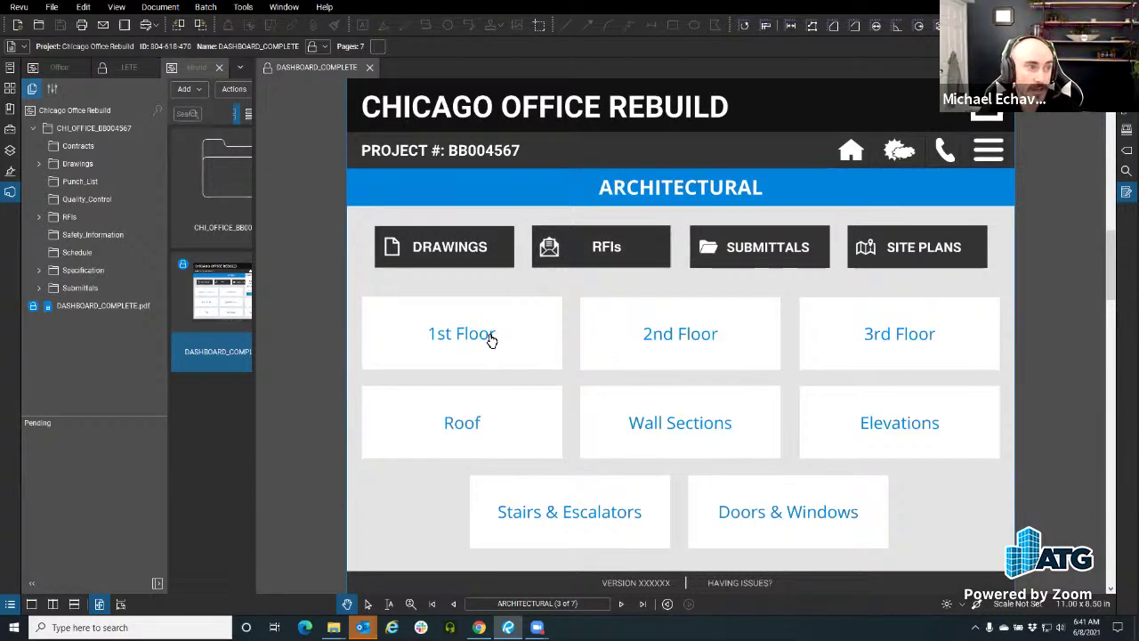
{"action": "left_click", "coordinate": [490, 340]}
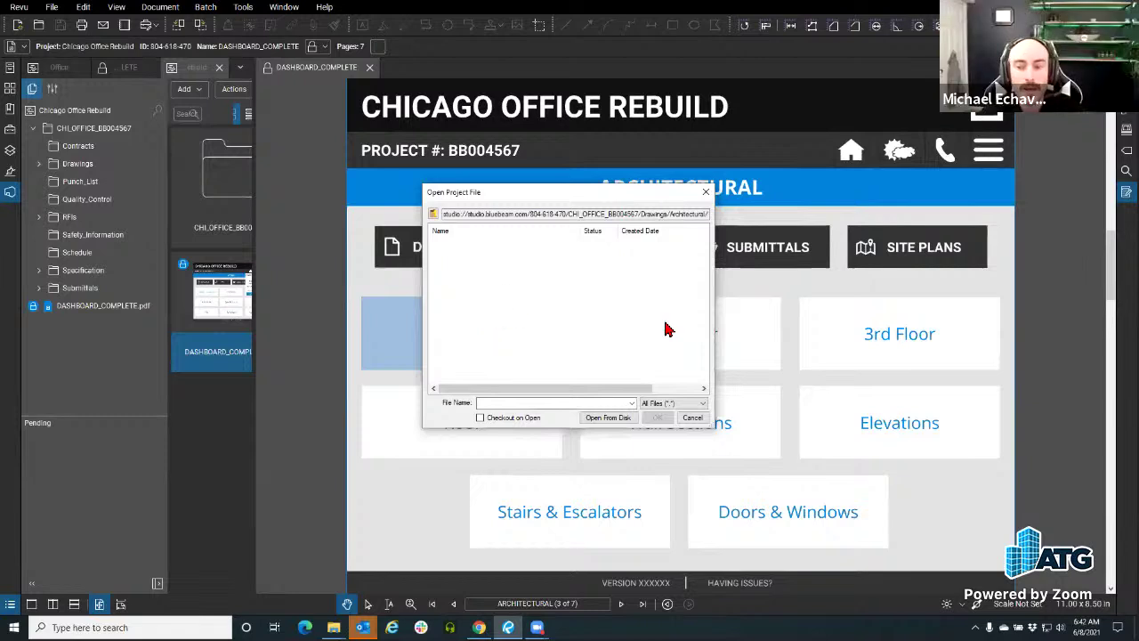
{"action": "left_click", "coordinate": [693, 418]}
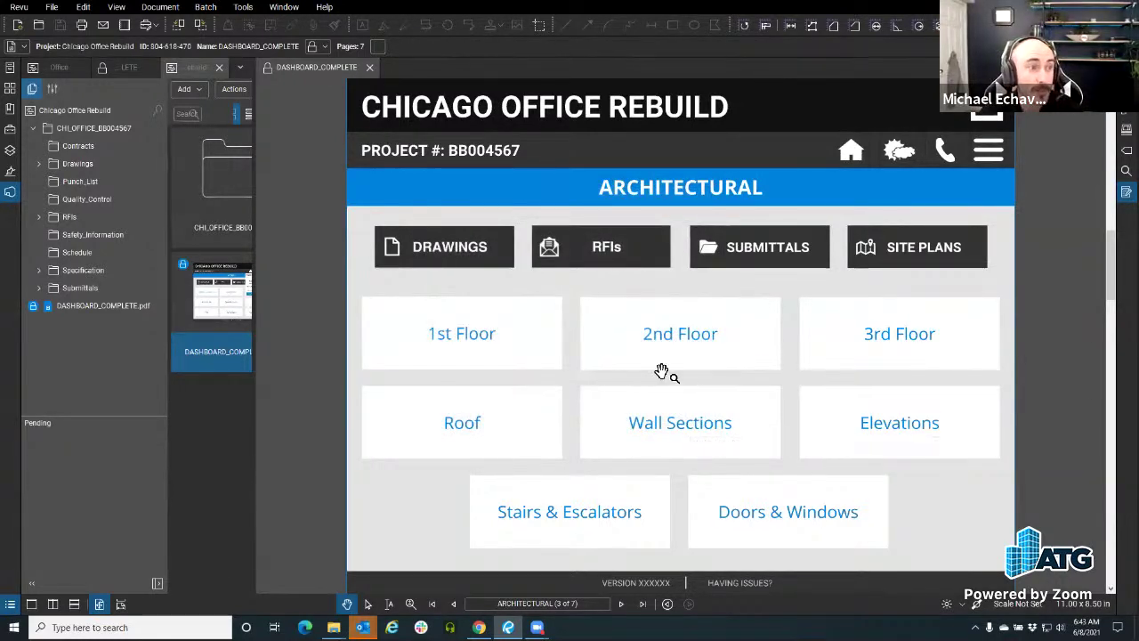
Open RFI 100_Open.pdf through the RFI 100-149 link on the dashboard's RFIs page.
{"action": "left_click", "coordinate": [604, 260]}
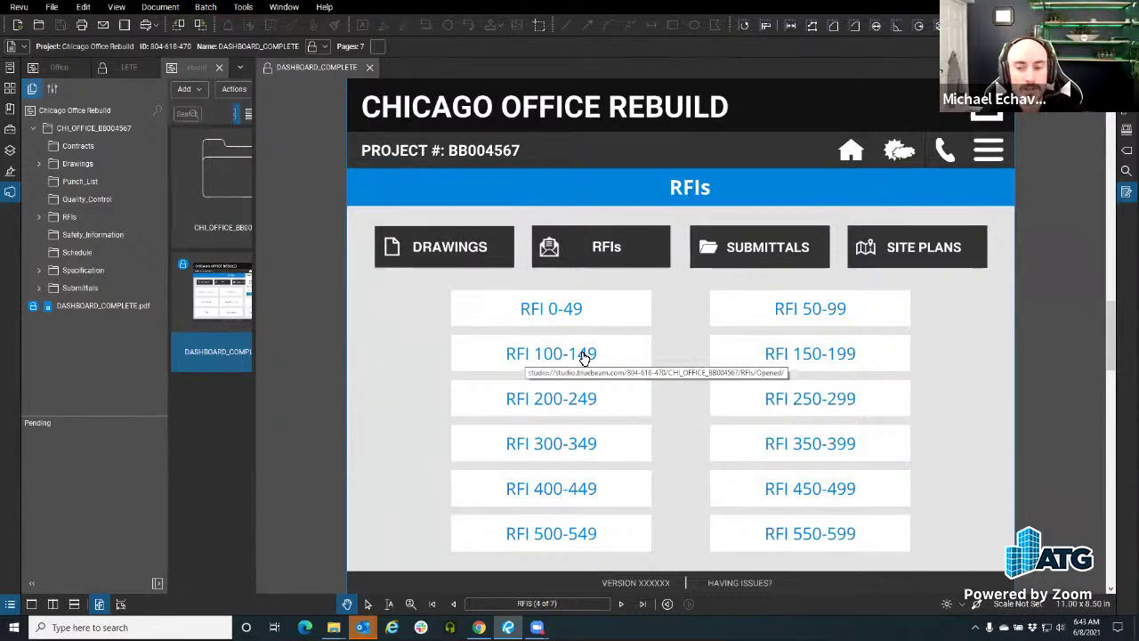
{"action": "left_click", "coordinate": [582, 359]}
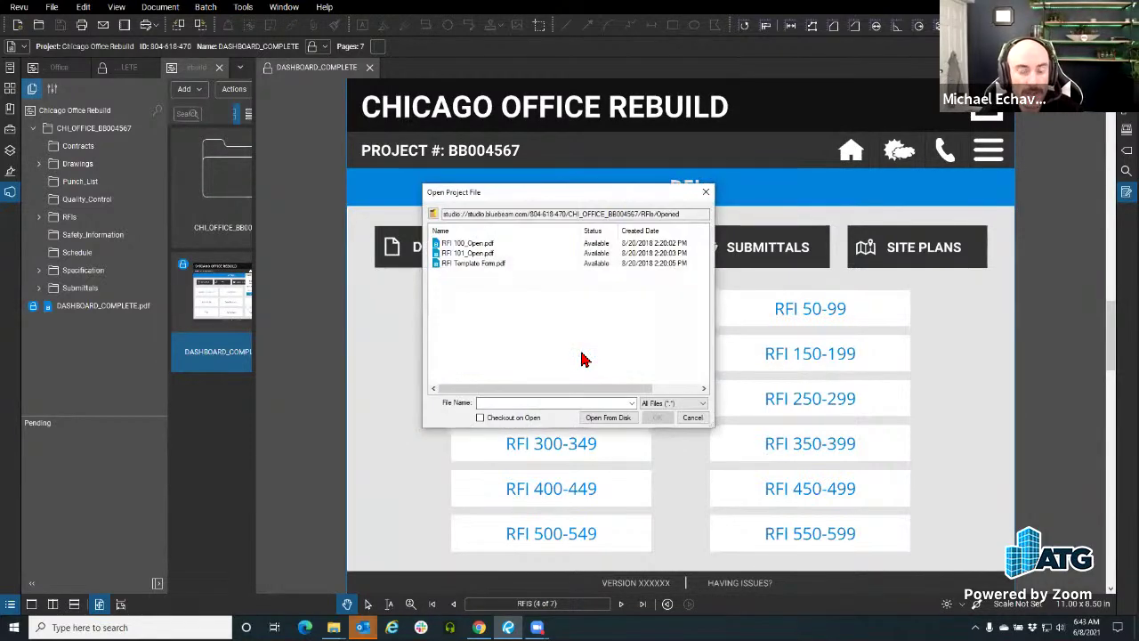
{"action": "left_click", "coordinate": [468, 245]}
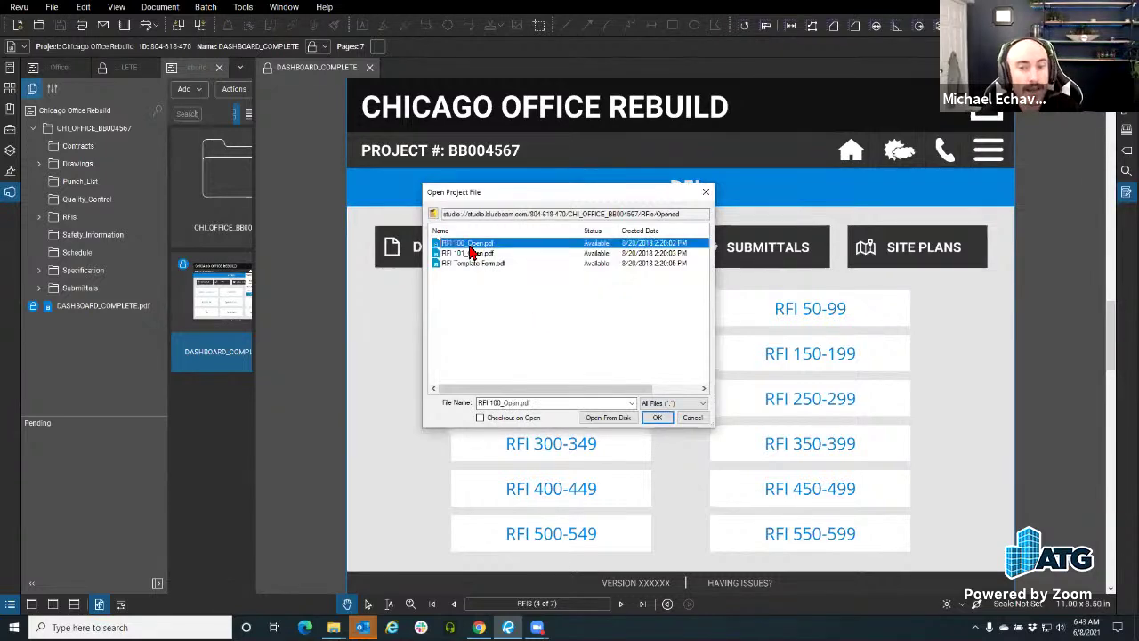
{"action": "left_click", "coordinate": [657, 417]}
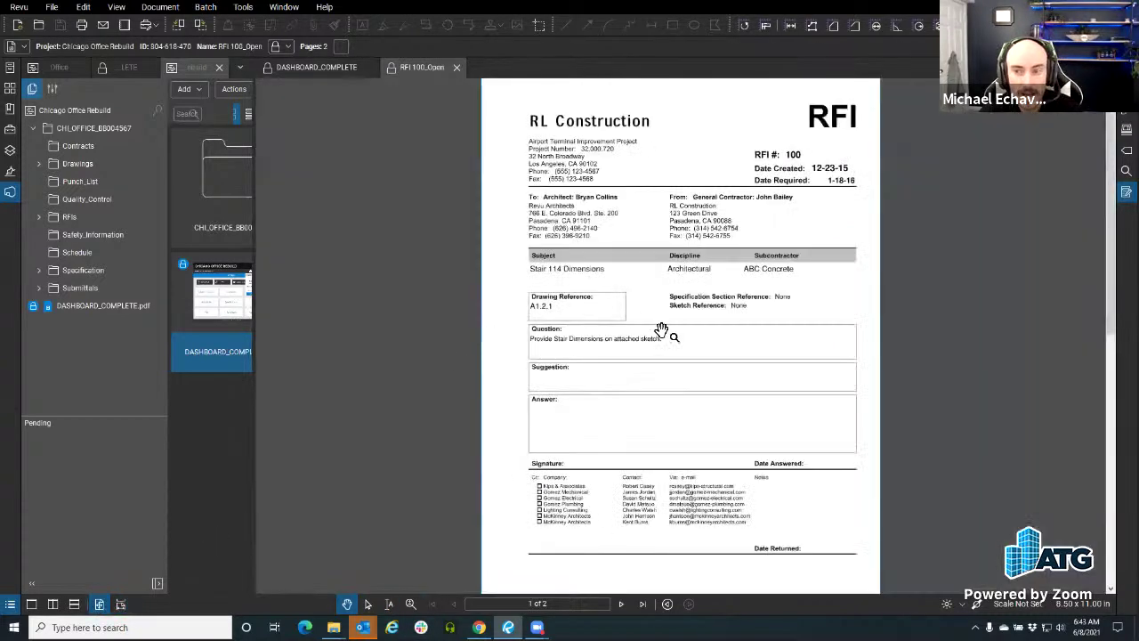
Examine the RFI 100 form, including its header, subject, question and answer sections.
{"action": "left_click_drag", "start_coordinate": [662, 330], "coordinate": [560, 340]}
{"action": "scroll", "coordinate": [559, 341], "scroll_direction": "up", "scroll_amount": 1}
{"action": "left_click_drag", "start_coordinate": [713, 187], "coordinate": [705, 214]}
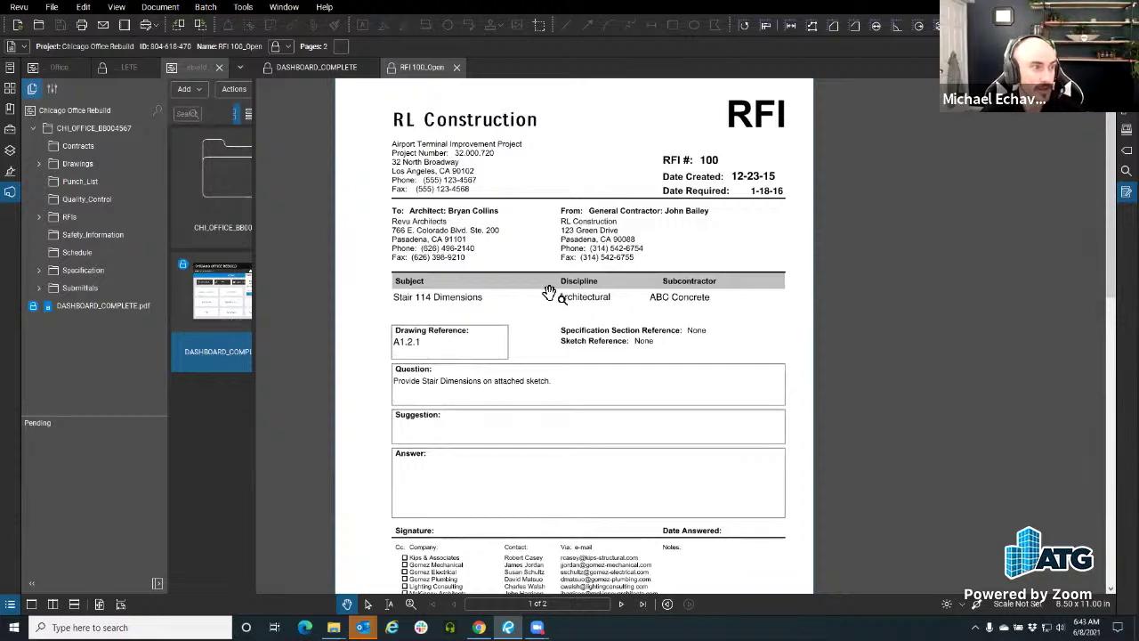
{"action": "scroll", "coordinate": [521, 471], "scroll_direction": "down", "scroll_amount": 1}
{"action": "scroll", "coordinate": [525, 469], "scroll_direction": "up", "scroll_amount": 1}
{"action": "scroll", "coordinate": [526, 469], "scroll_direction": "down", "scroll_amount": 1}
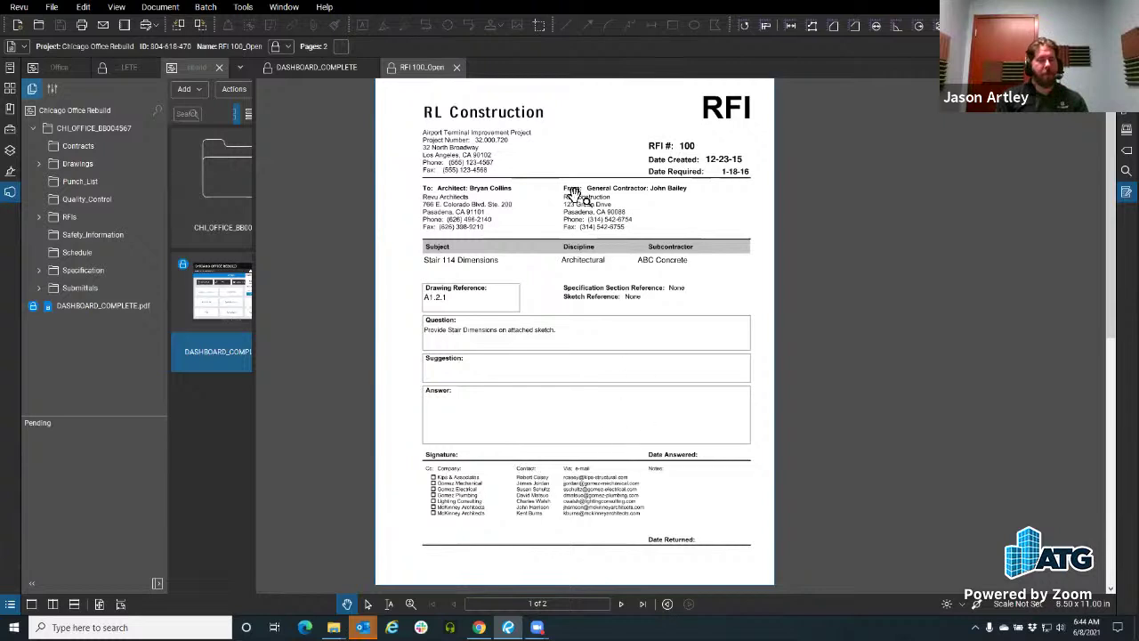
Close RFI 100_Open, return to the dashboard's home page and follow its weather link.
{"action": "left_click", "coordinate": [457, 68]}
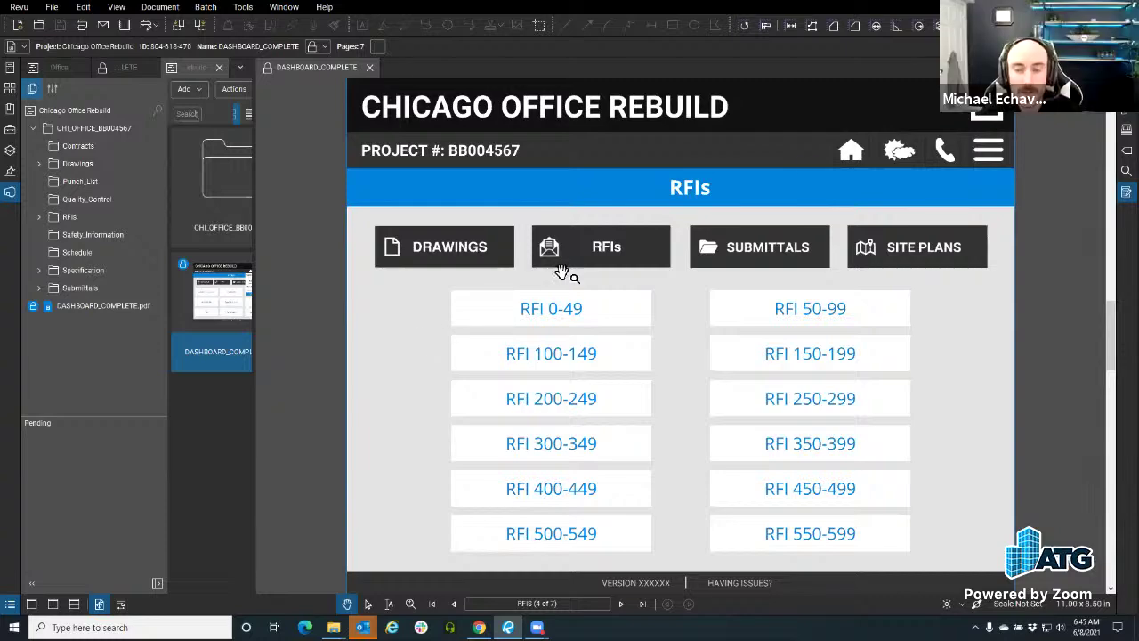
{"action": "left_click", "coordinate": [856, 151]}
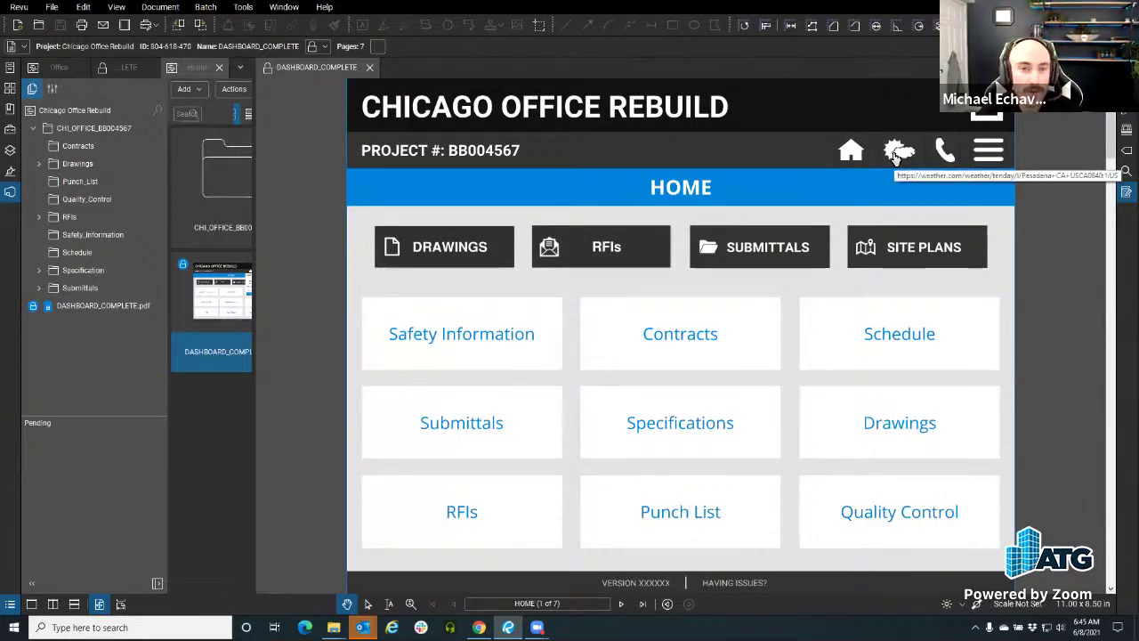
{"action": "left_click", "coordinate": [897, 153]}
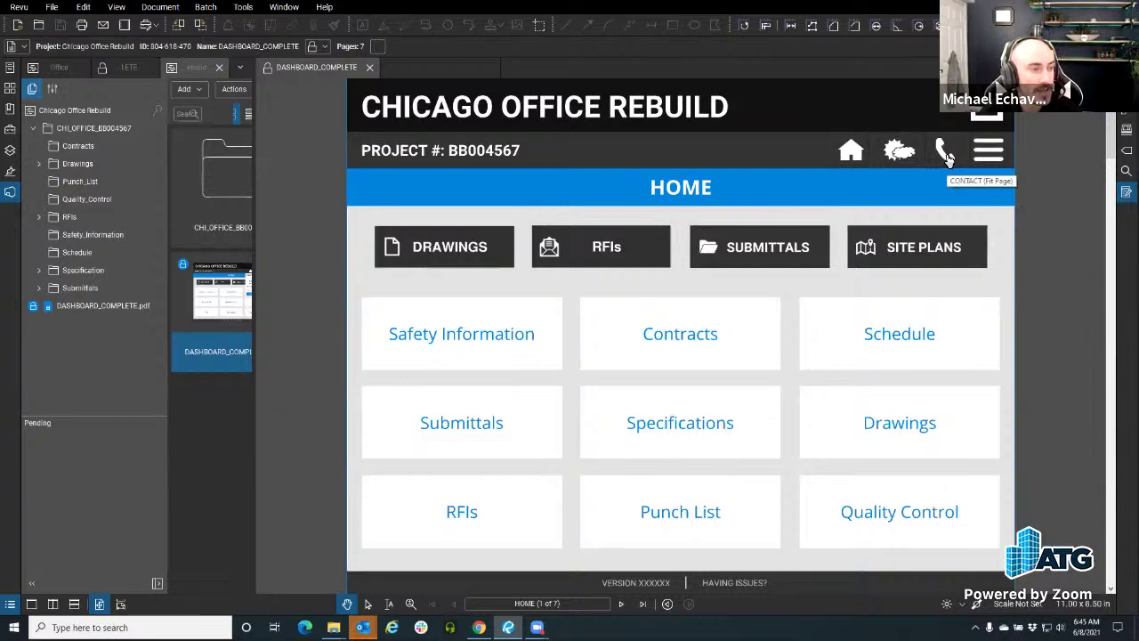
Go to the dashboard's contact page, and show and hide the project information pop-up.
{"action": "left_click", "coordinate": [946, 154]}
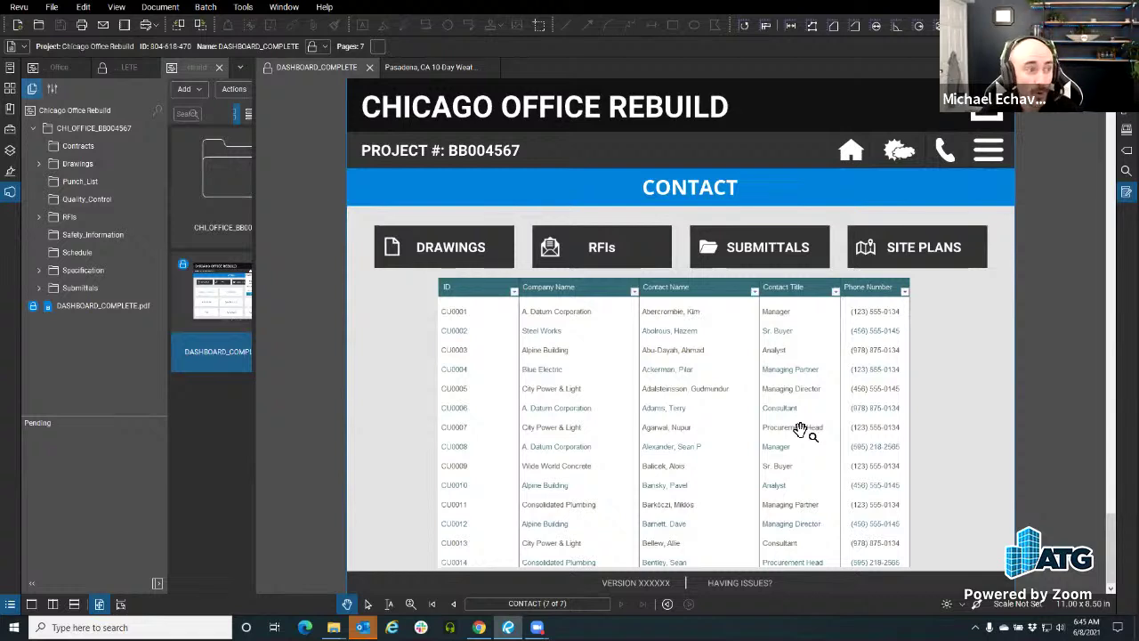
{"action": "left_click", "coordinate": [988, 153]}
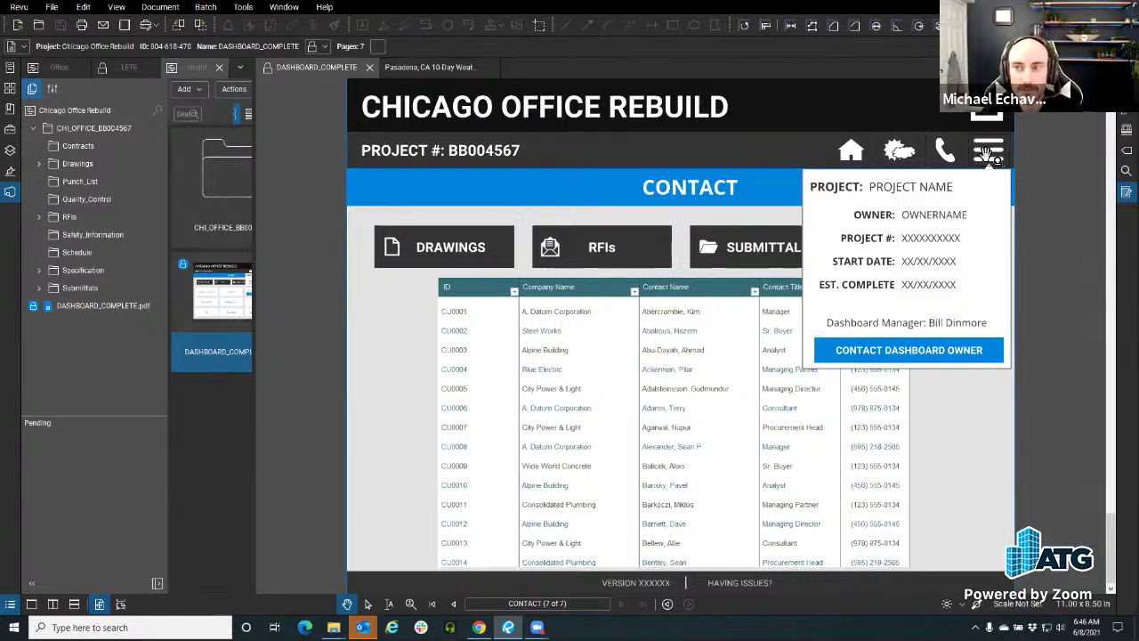
{"action": "left_click", "coordinate": [988, 153]}
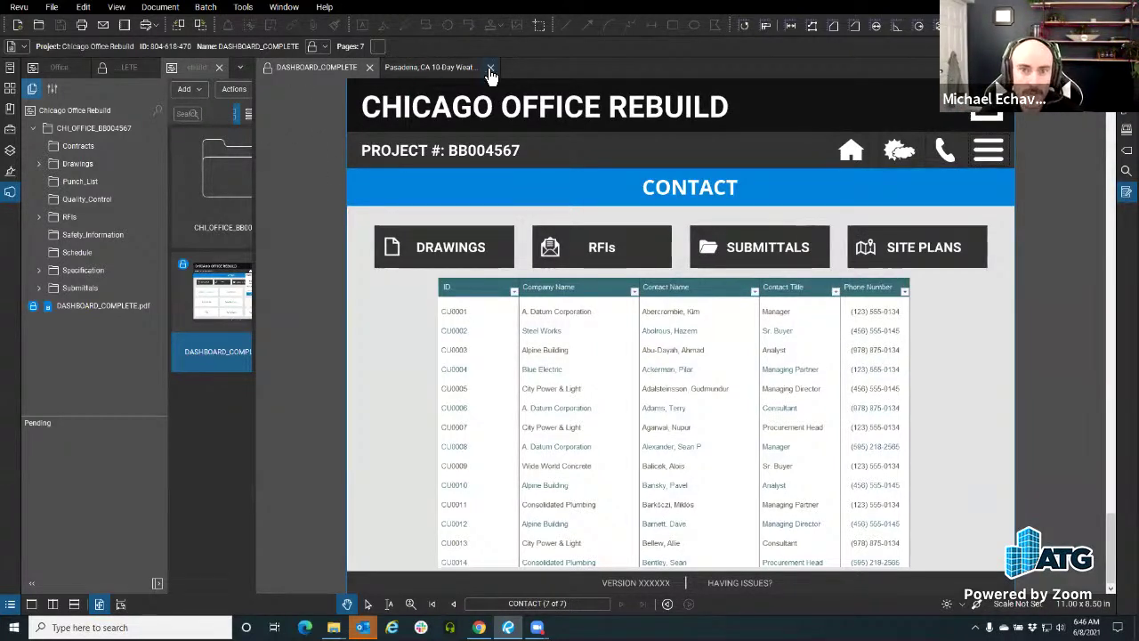
View the Pasadena 10-day weather page, and close it along with the Chicago Office Rebuild project's DASHBOARD_COMPLETE.
{"action": "left_click", "coordinate": [447, 77]}
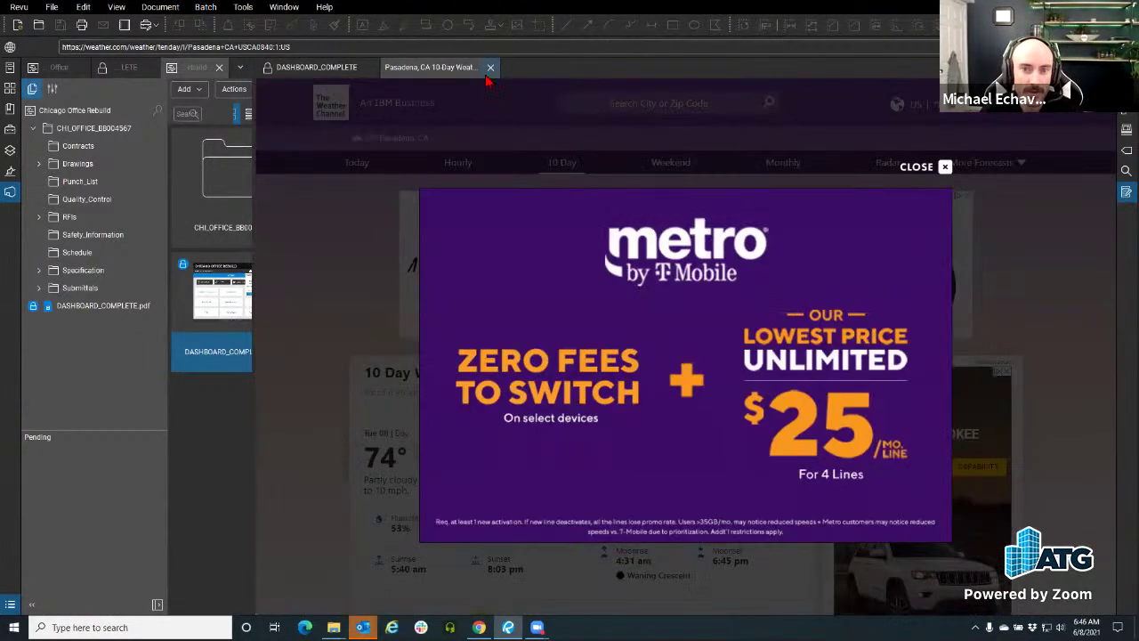
{"action": "left_click", "coordinate": [490, 68]}
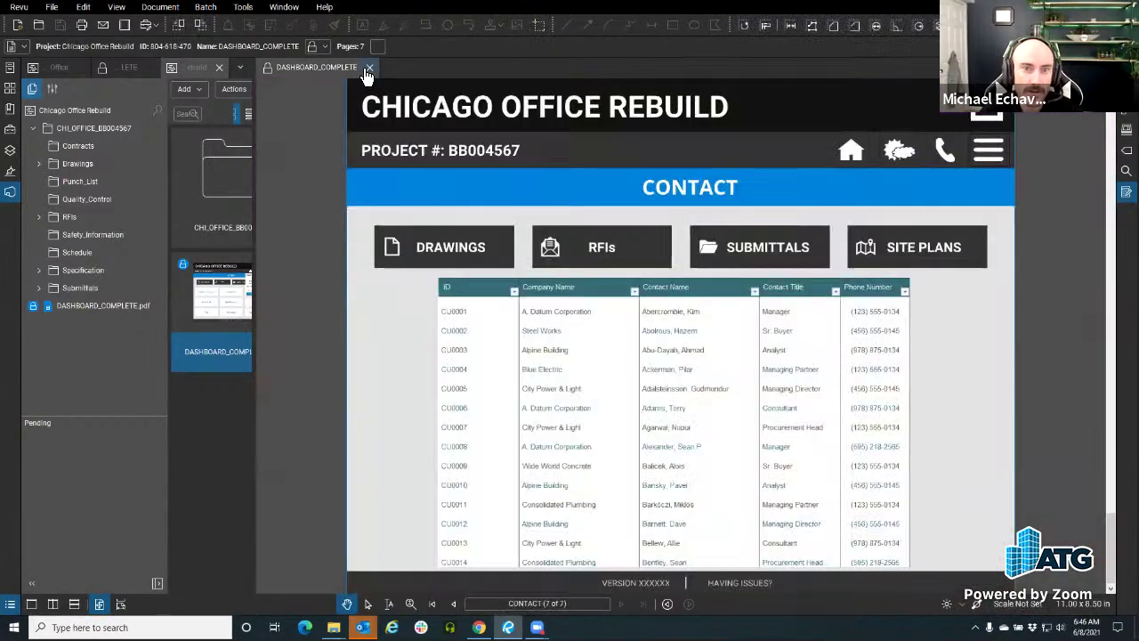
{"action": "left_click", "coordinate": [365, 69]}
{"action": "left_click", "coordinate": [326, 69]}
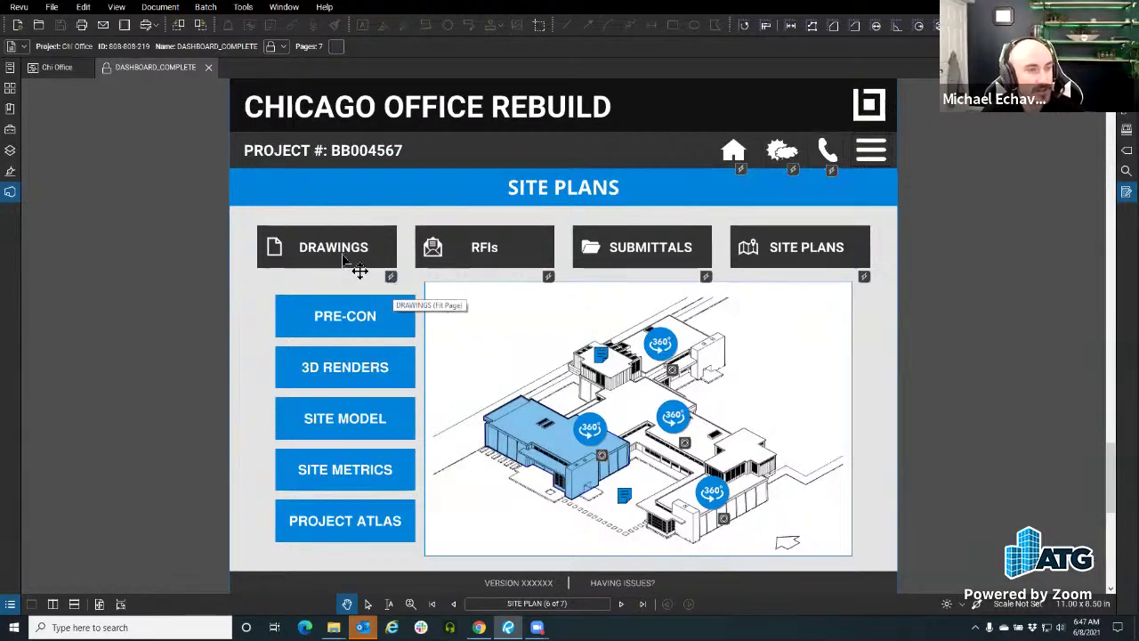
Look around in the 360° image attached to the blue building on the Site Plans page, close it and check the upper note marker.
{"action": "left_click", "coordinate": [339, 248]}
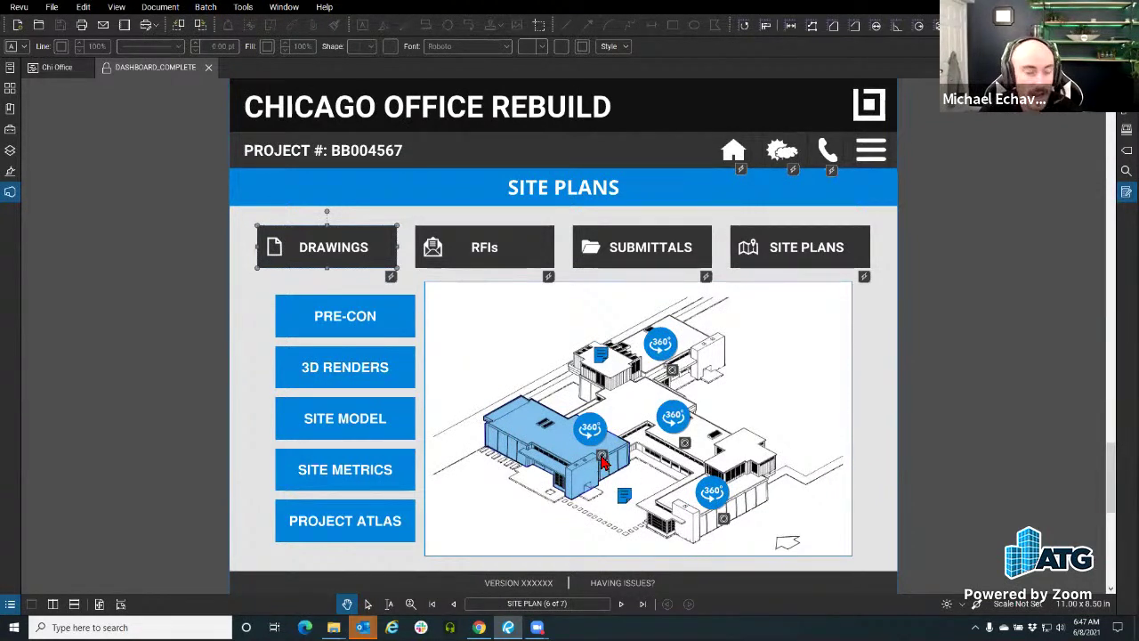
{"action": "left_click", "coordinate": [601, 459]}
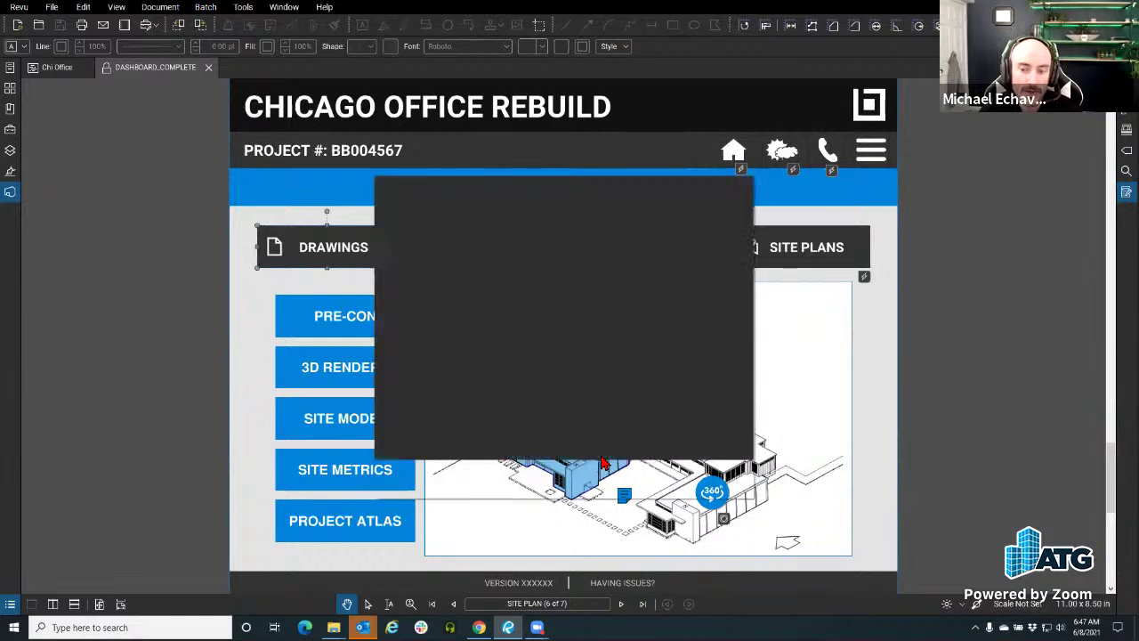
{"action": "left_click_drag", "start_coordinate": [602, 445], "coordinate": [490, 330]}
{"action": "left_click_drag", "start_coordinate": [683, 344], "coordinate": [438, 356]}
{"action": "left_click_drag", "start_coordinate": [672, 339], "coordinate": [445, 356]}
{"action": "left_click_drag", "start_coordinate": [560, 310], "coordinate": [530, 314]}
{"action": "left_click_drag", "start_coordinate": [601, 296], "coordinate": [427, 287]}
{"action": "left_click", "coordinate": [784, 386]}
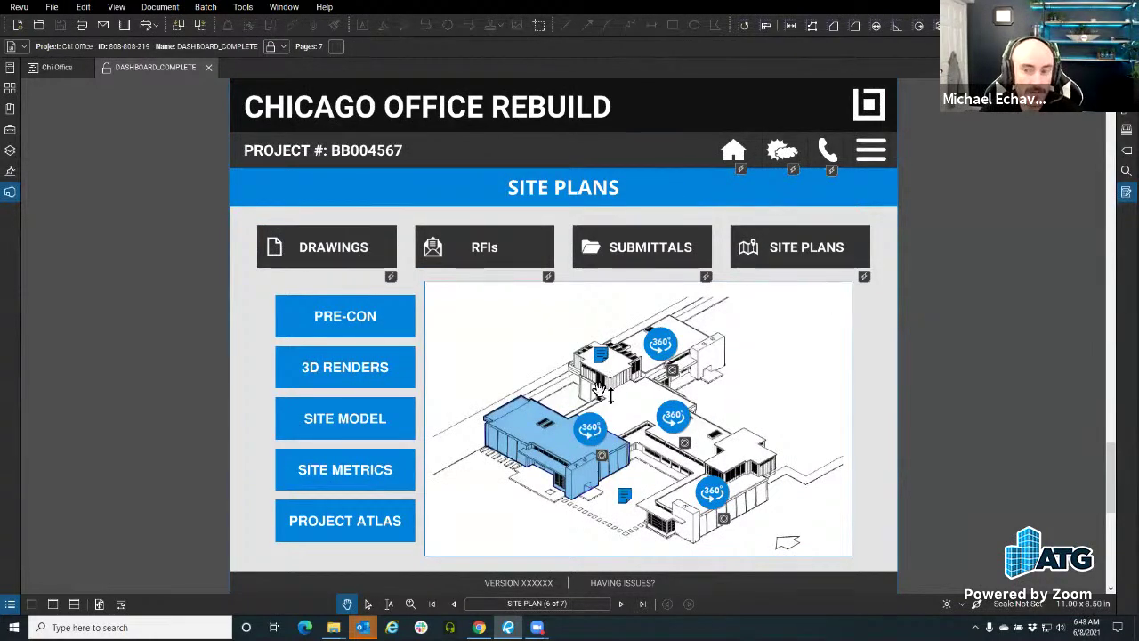
{"action": "left_click", "coordinate": [601, 356]}
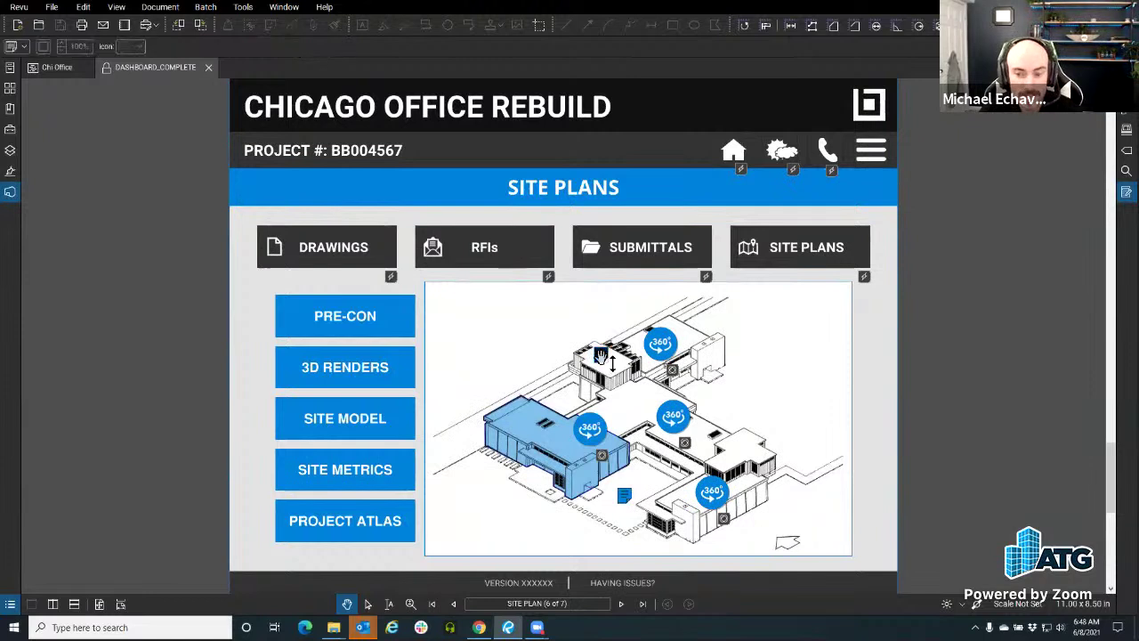
{"action": "left_click", "coordinate": [554, 368]}
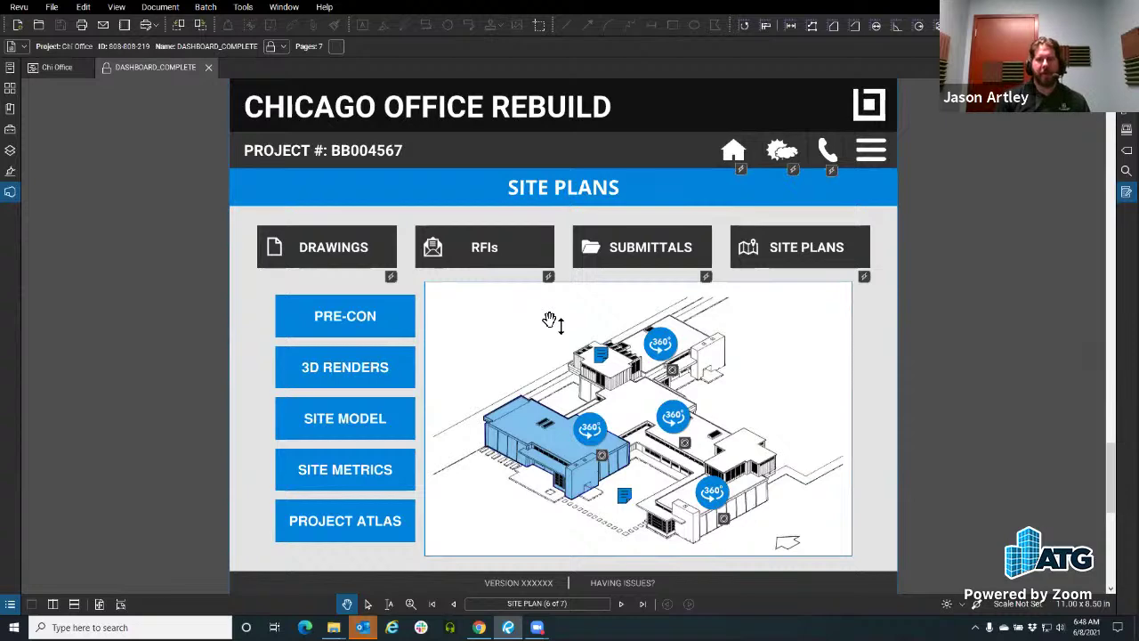
Compare the Site Plans page fitted to the whole page and fitted to the window width.
{"action": "scroll", "coordinate": [402, 311], "scroll_direction": "up", "scroll_amount": 5}
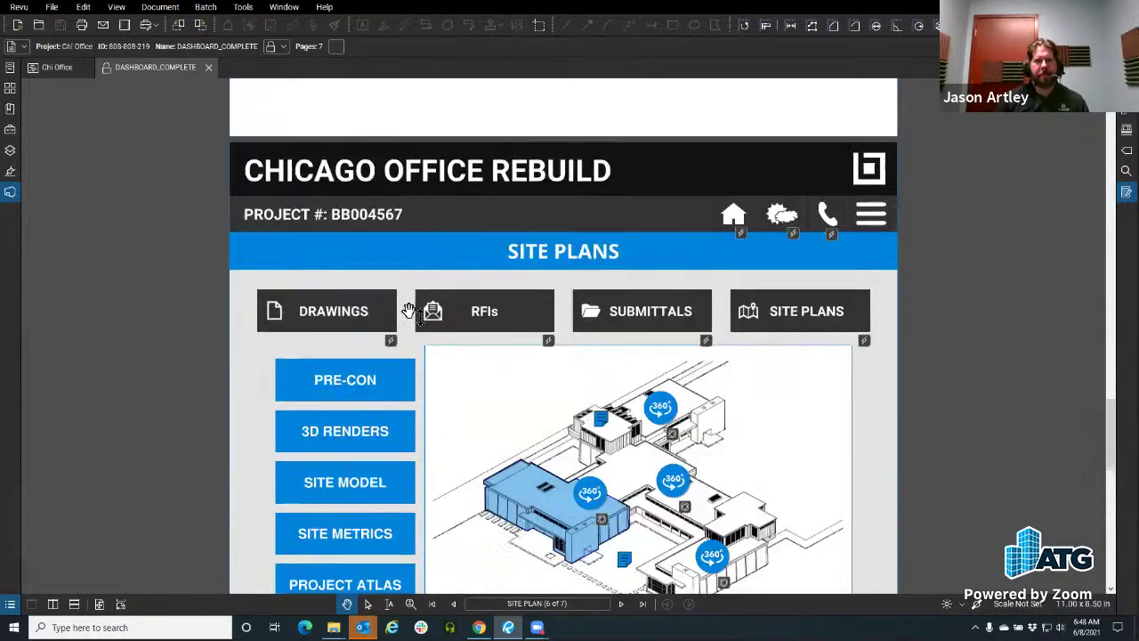
{"action": "scroll", "coordinate": [402, 513], "scroll_direction": "down", "scroll_amount": 3}
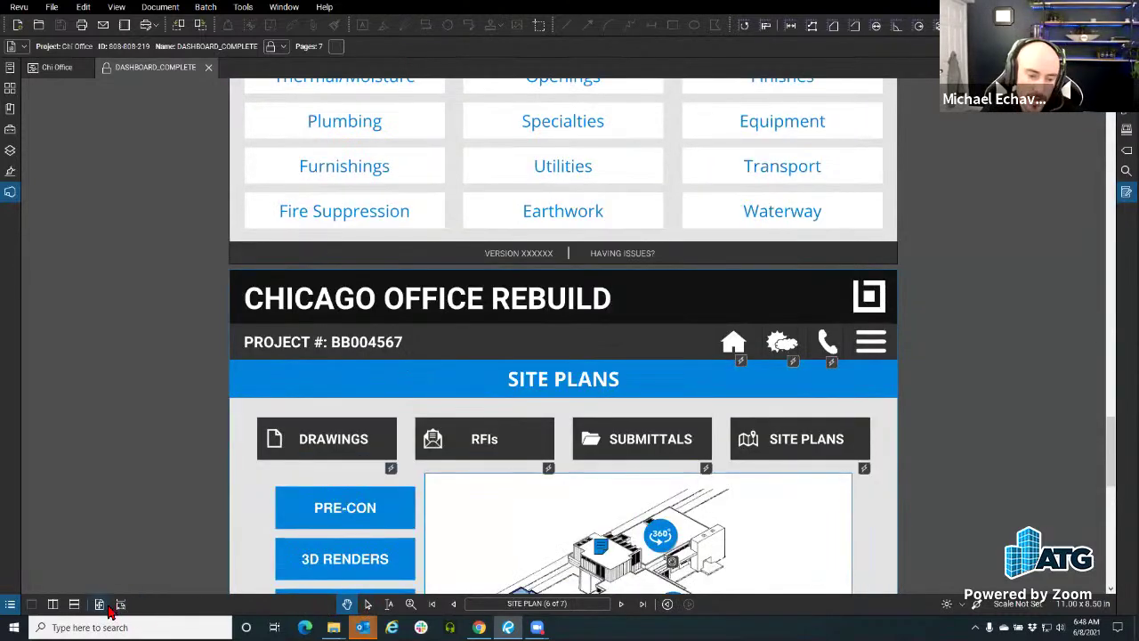
{"action": "left_click", "coordinate": [100, 605]}
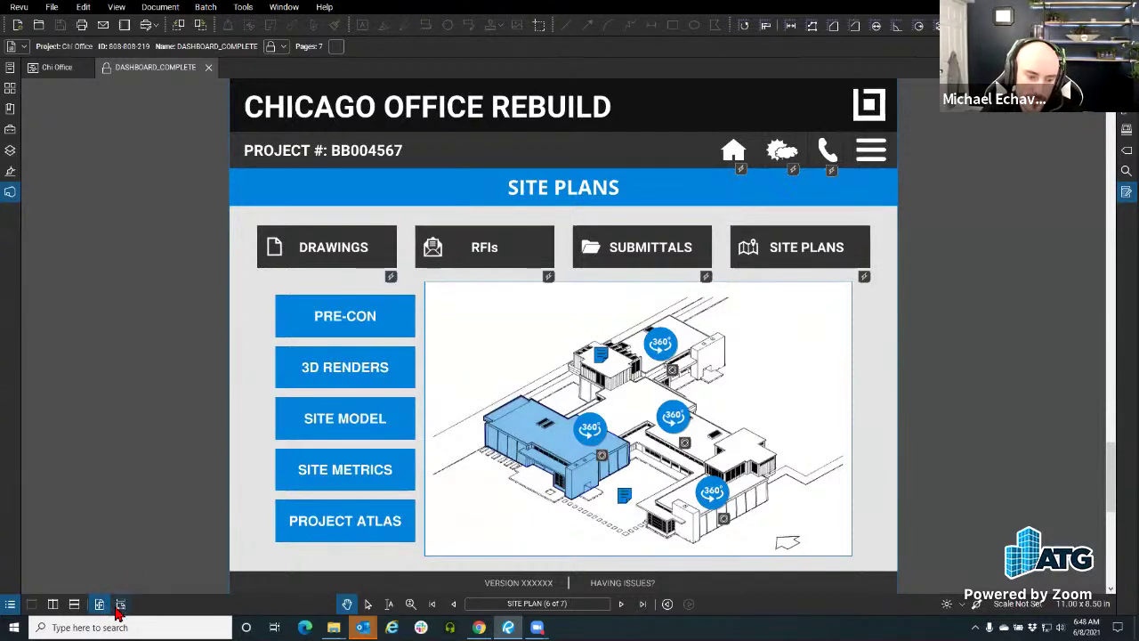
{"action": "left_click", "coordinate": [113, 605]}
{"action": "scroll", "coordinate": [289, 436], "scroll_direction": "up", "scroll_amount": 7}
{"action": "scroll", "coordinate": [295, 445], "scroll_direction": "down", "scroll_amount": 7}
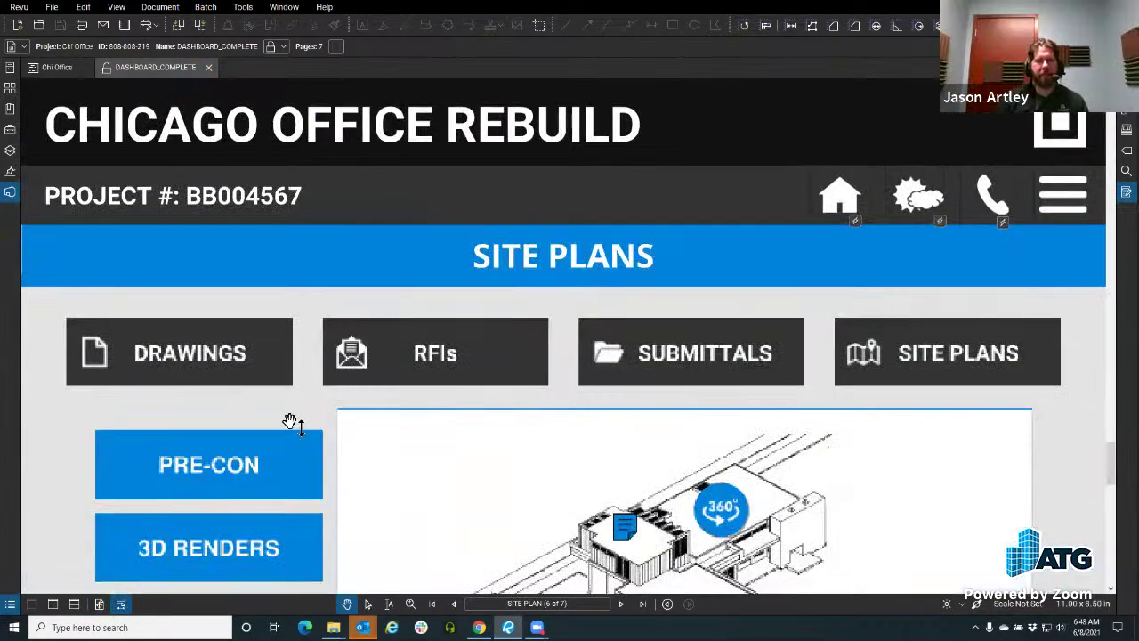
Close DASHBOARD_COMPLETE and the Chi Office project, and display the pinned and recent files.
{"action": "left_click", "coordinate": [208, 67]}
{"action": "left_click", "coordinate": [86, 67]}
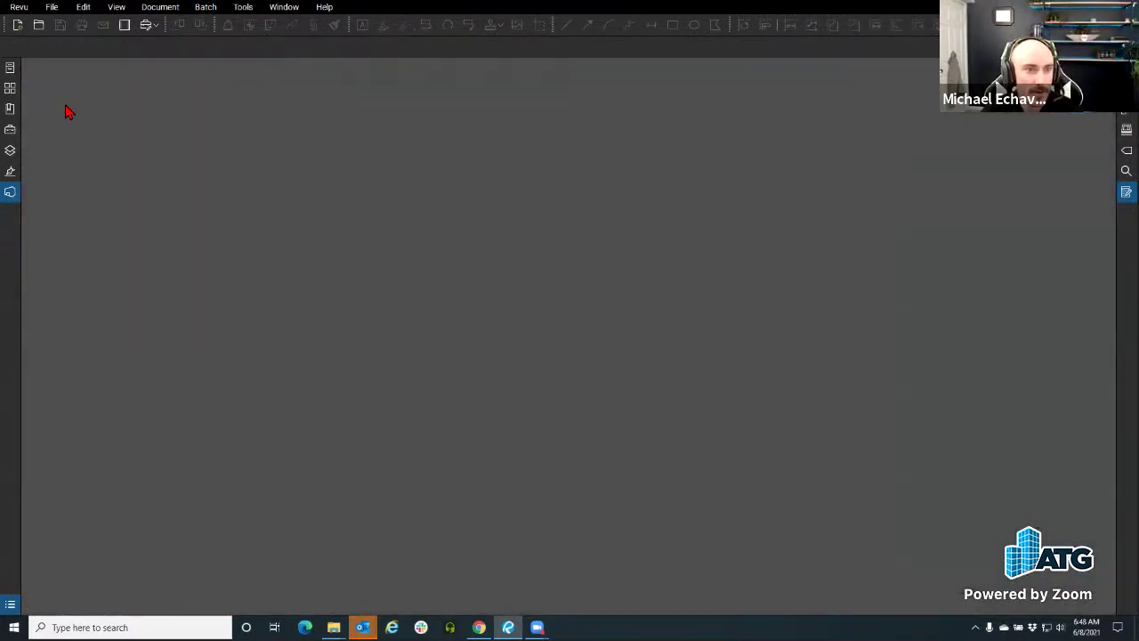
{"action": "left_click", "coordinate": [9, 70]}
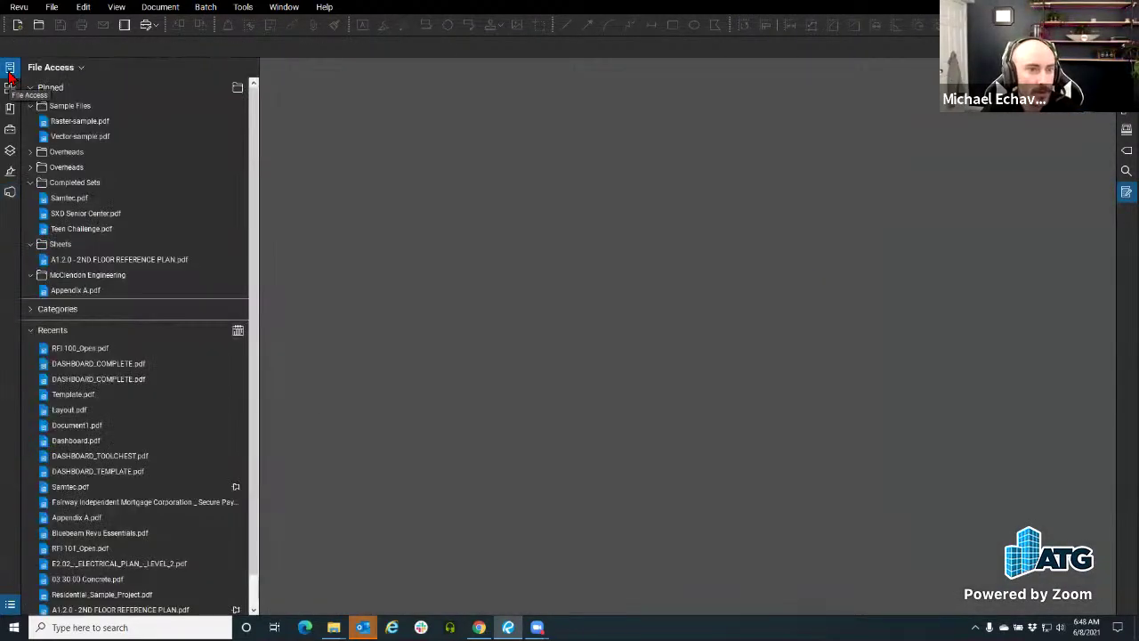
{"action": "left_click", "coordinate": [9, 71]}
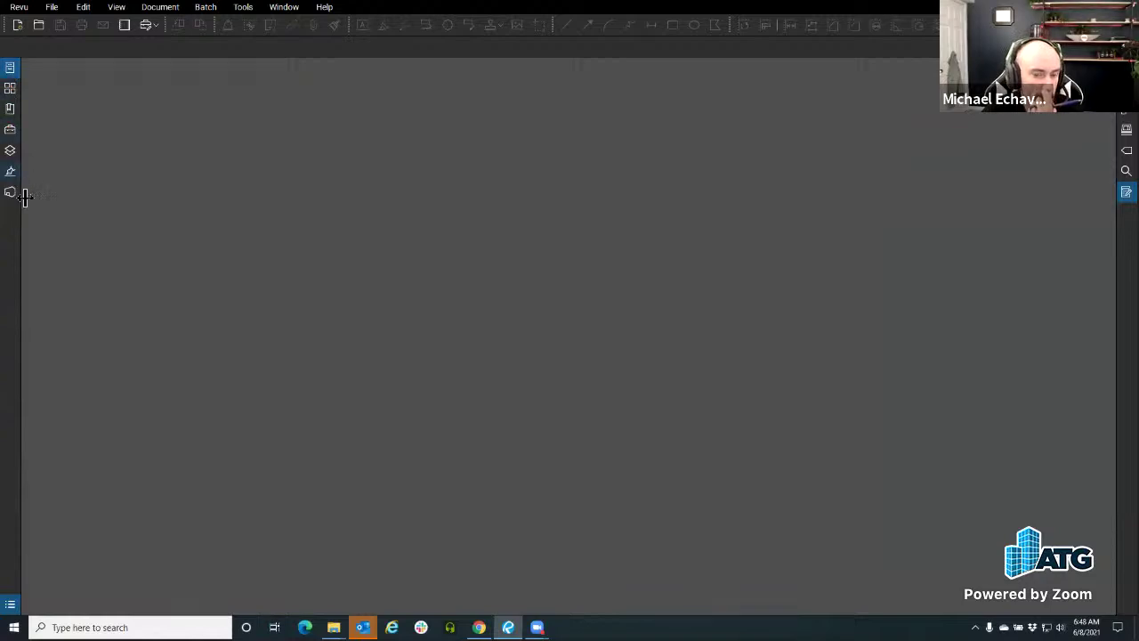
{"action": "left_click", "coordinate": [10, 68]}
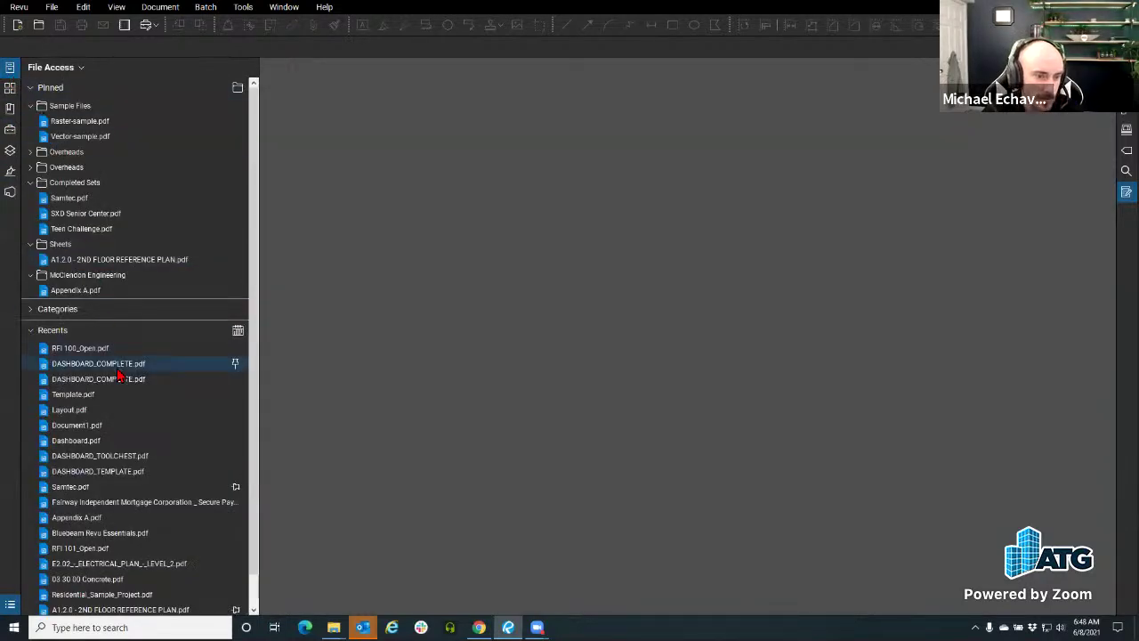
Open Template.pdf and Layout.pdf from the recent files.
{"action": "mouse_move", "coordinate": [121, 399]}
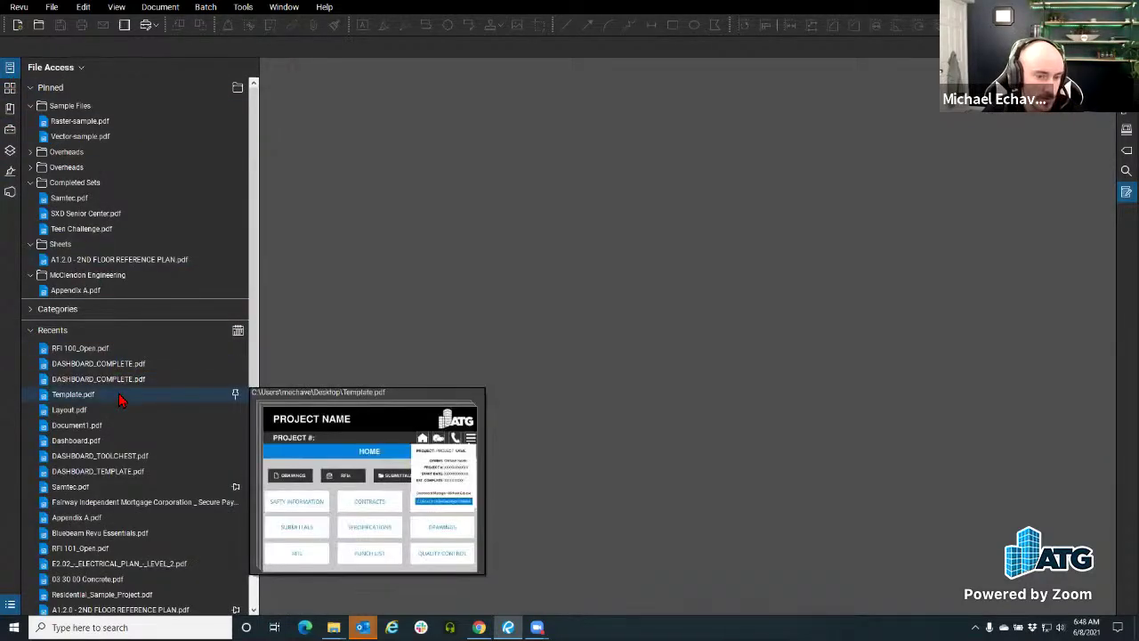
{"action": "left_click", "coordinate": [121, 400]}
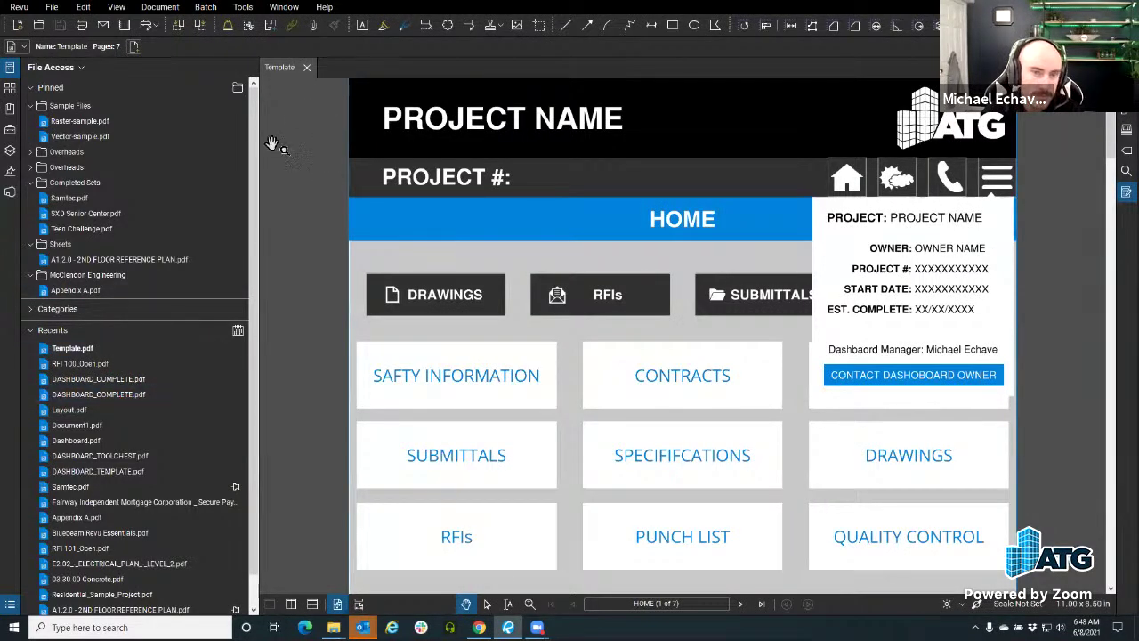
{"action": "left_click", "coordinate": [80, 410]}
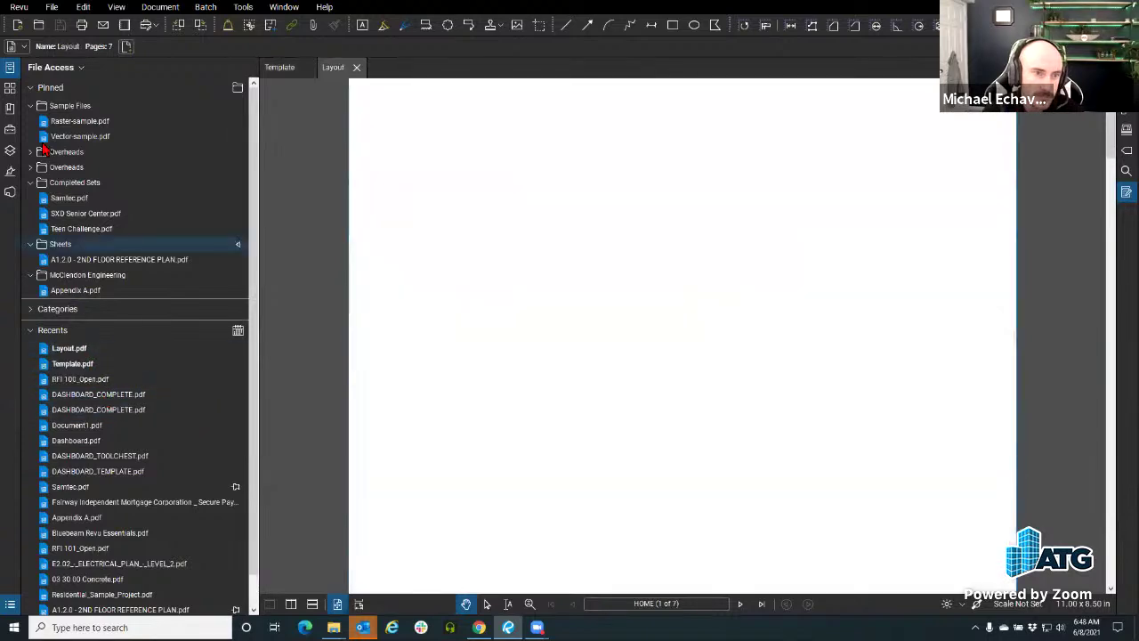
Review the page thumbnails of Layout and Template, and check the recent files list.
{"action": "left_click", "coordinate": [10, 87]}
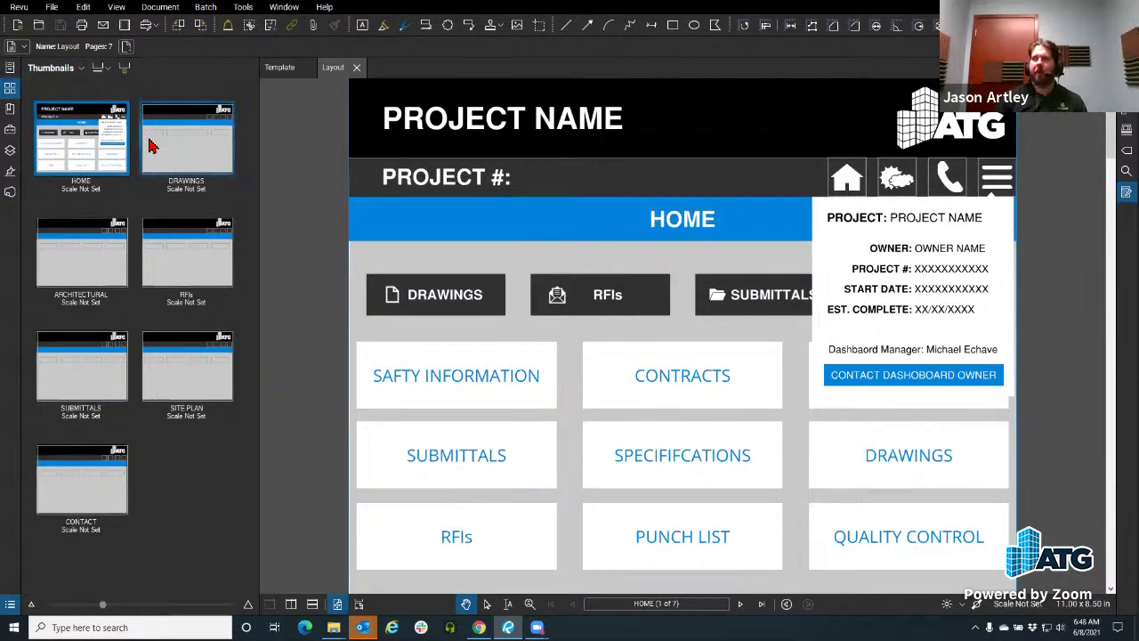
{"action": "left_click", "coordinate": [292, 69]}
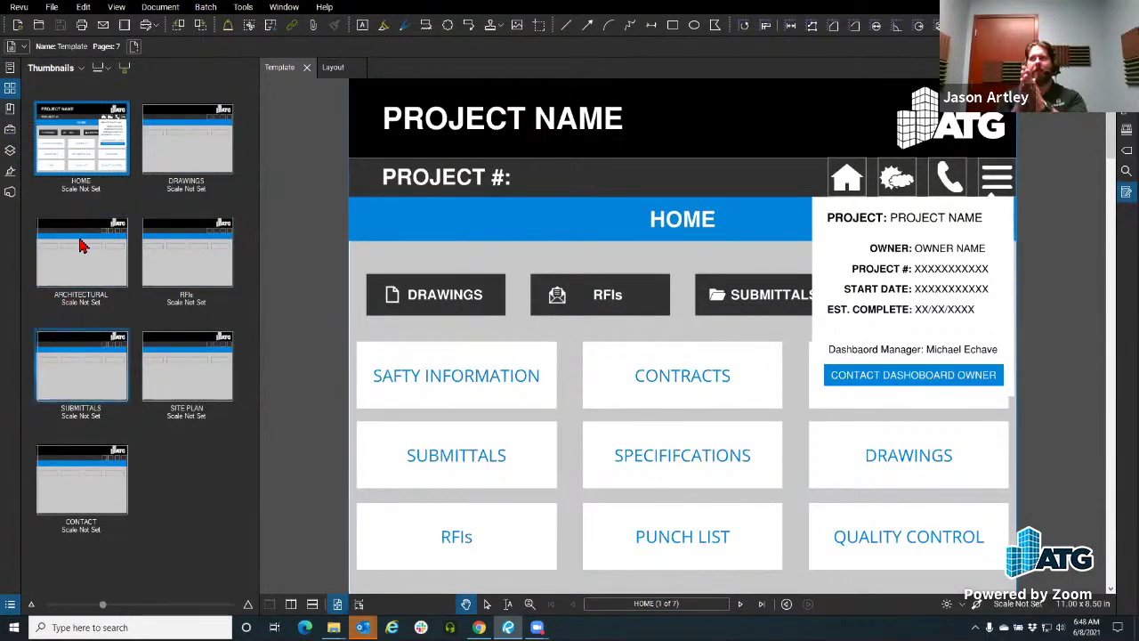
{"action": "left_click", "coordinate": [10, 68]}
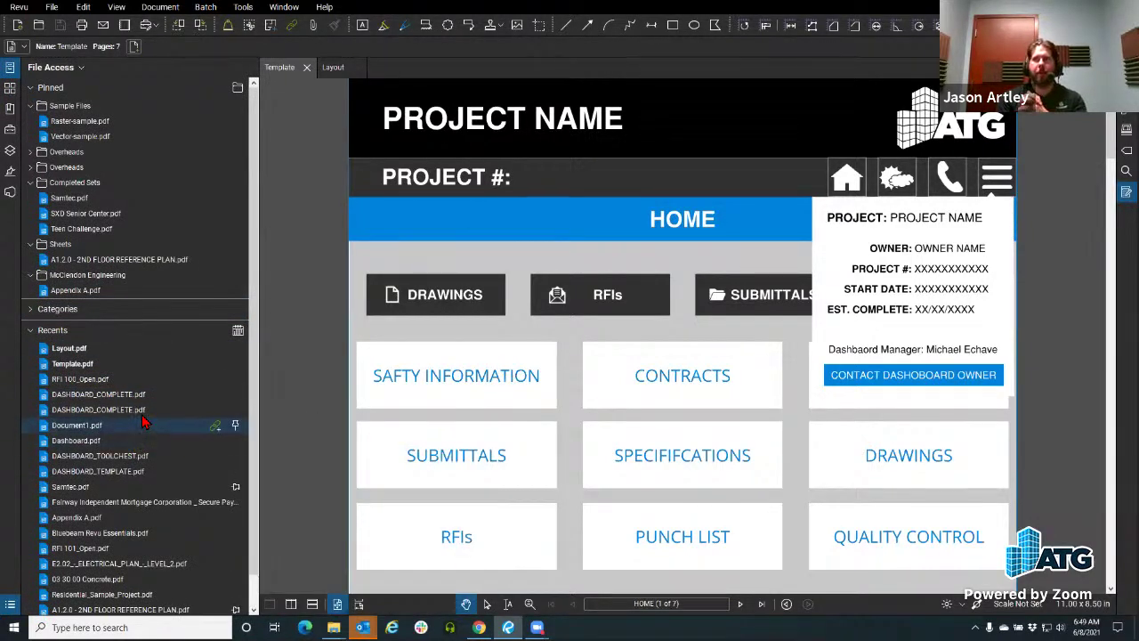
{"action": "mouse_move", "coordinate": [138, 426]}
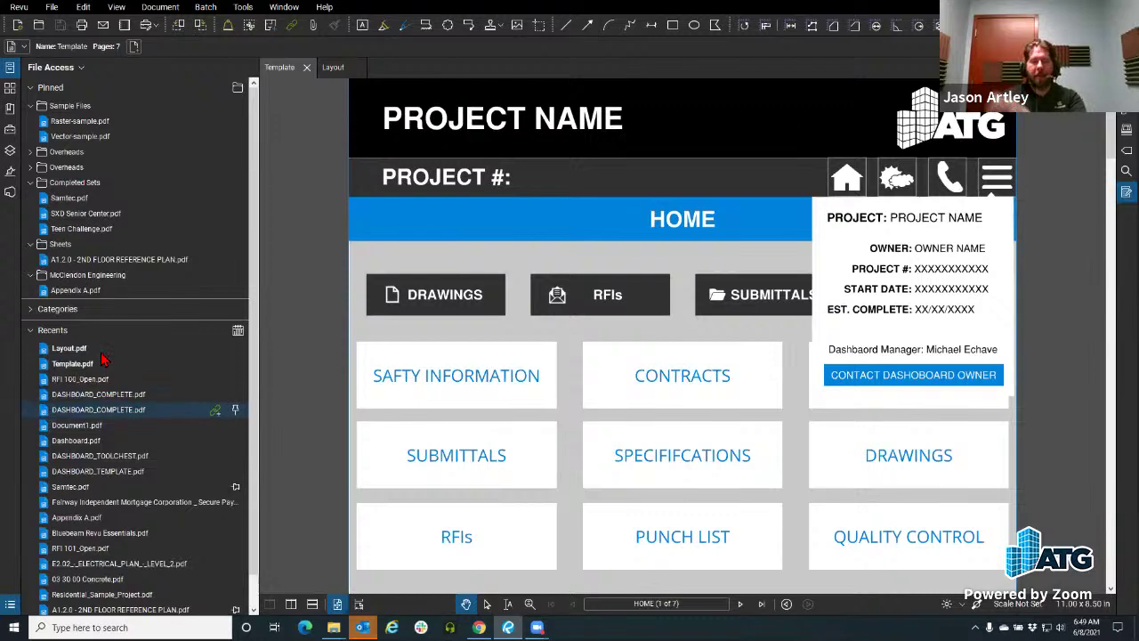
{"action": "left_click", "coordinate": [9, 69]}
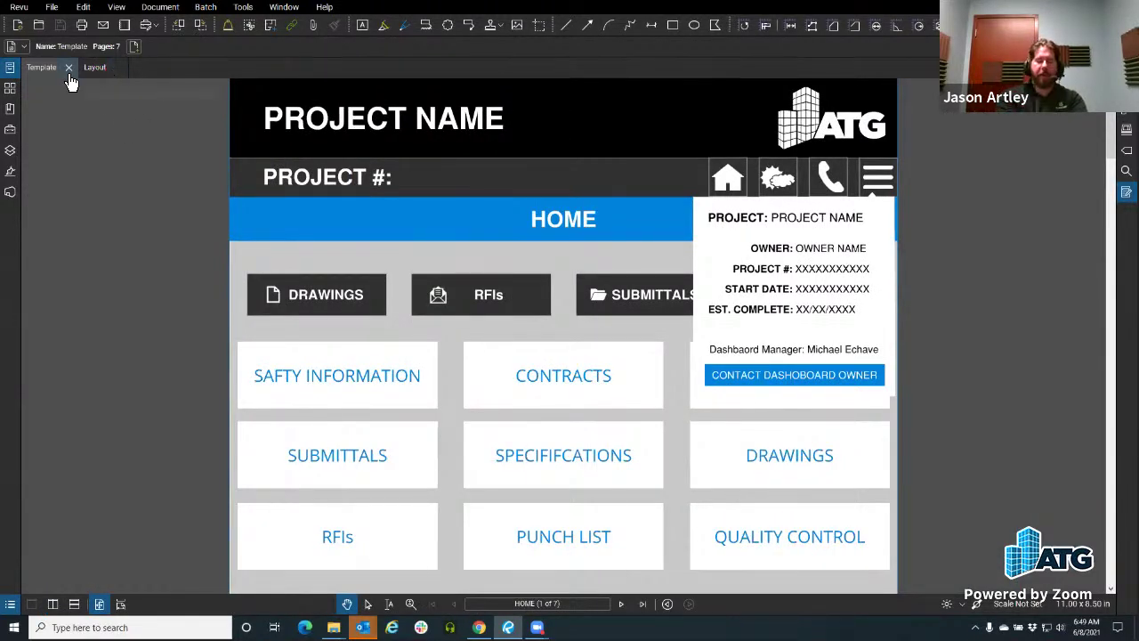
Hide the project information pop-up on Template's home page and use the page thumbnails to go to the ARCHITECTURAL page.
{"action": "left_click", "coordinate": [10, 88]}
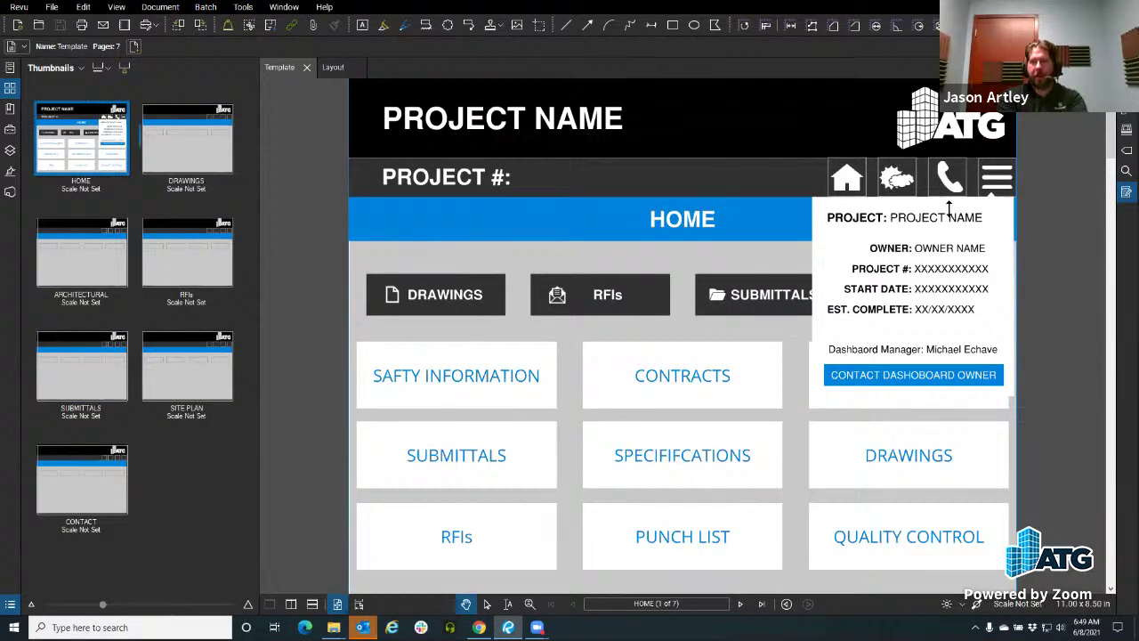
{"action": "left_click", "coordinate": [999, 182]}
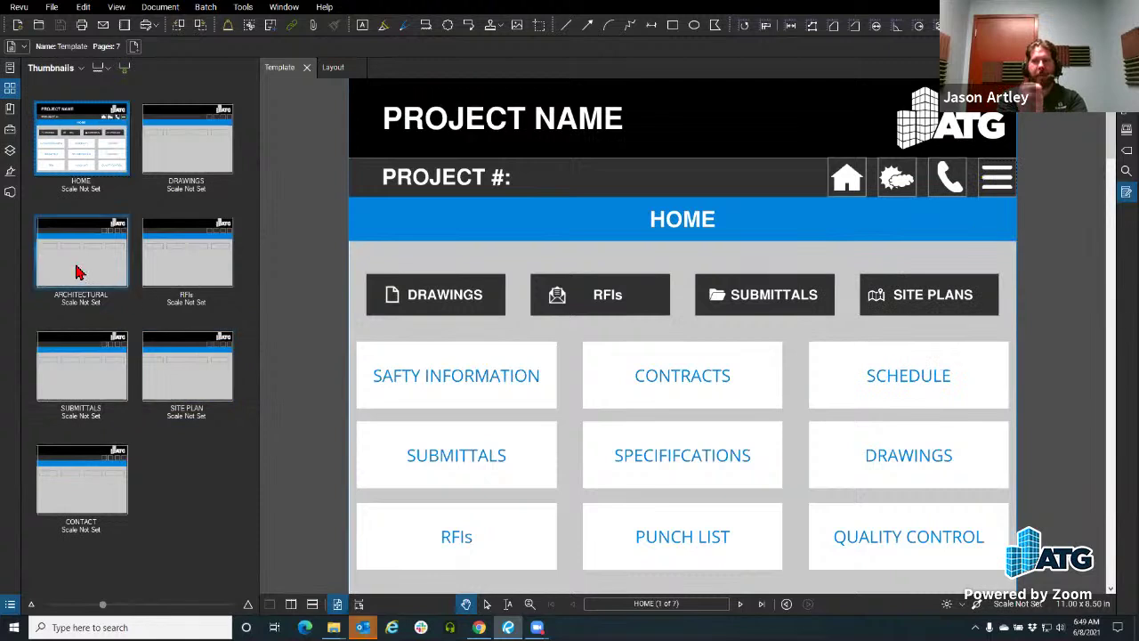
{"action": "left_click", "coordinate": [76, 273]}
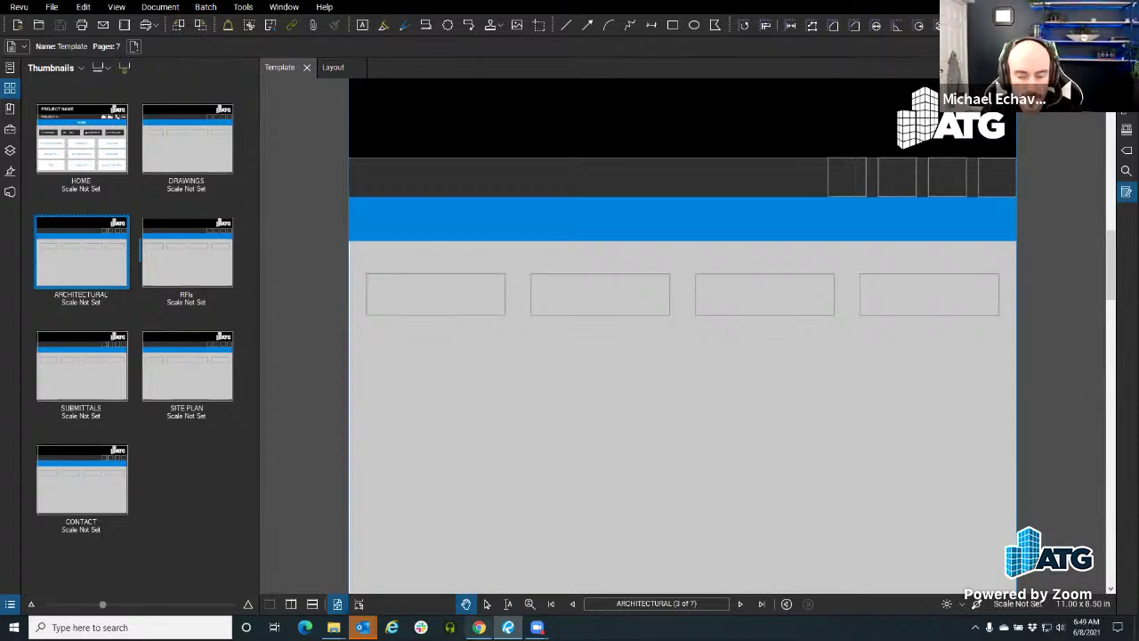
Switch to a new Chrome window and search Google for "atudio prime".
{"action": "right_click", "coordinate": [479, 627]}
{"action": "left_click", "coordinate": [470, 566]}
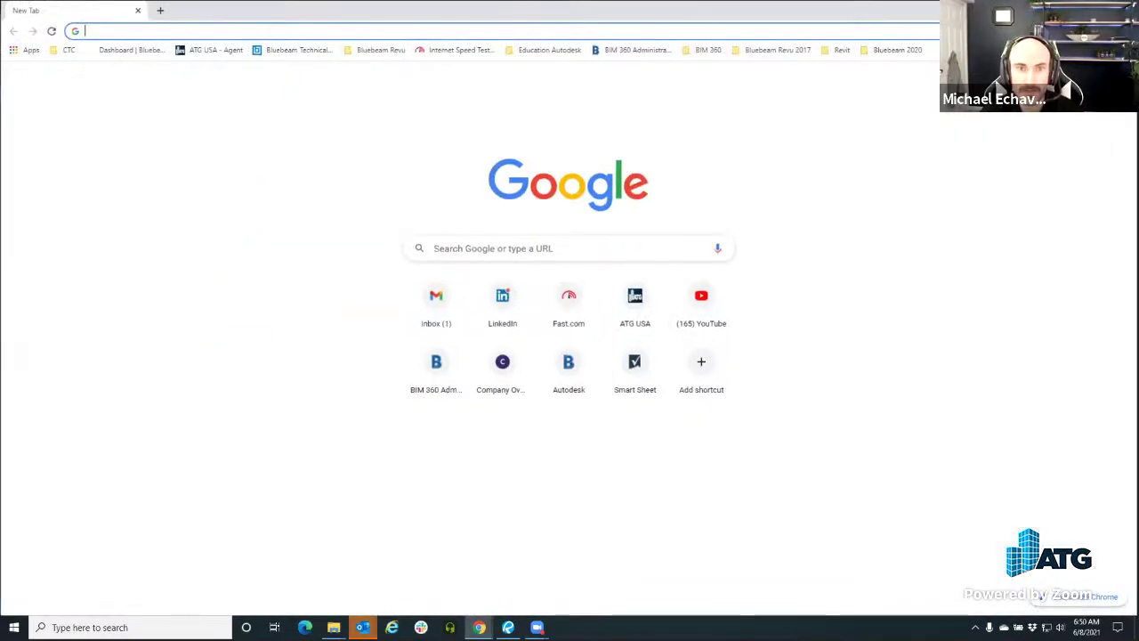
{"action": "left_click", "coordinate": [329, 30]}
{"action": "type", "text": "atudio prime"}
{"action": "key", "text": "Return"}
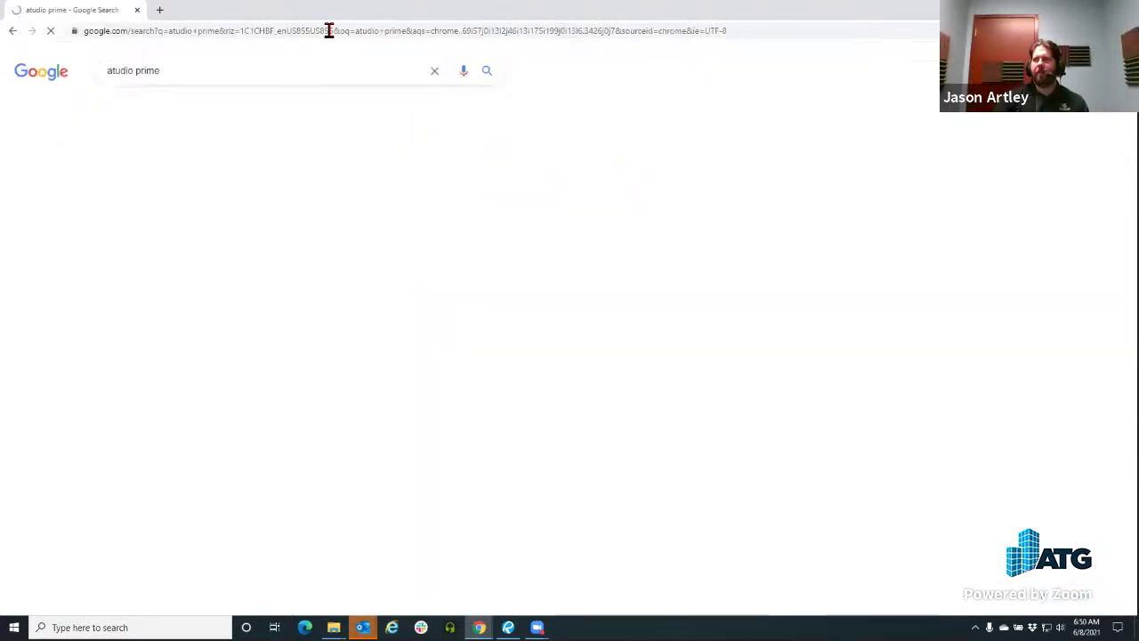
Open Bluebeam's Studio Prime page from the search results, and load the Bluebeam Prime Portal at studio.bluebeam.com.
{"action": "left_click", "coordinate": [205, 178]}
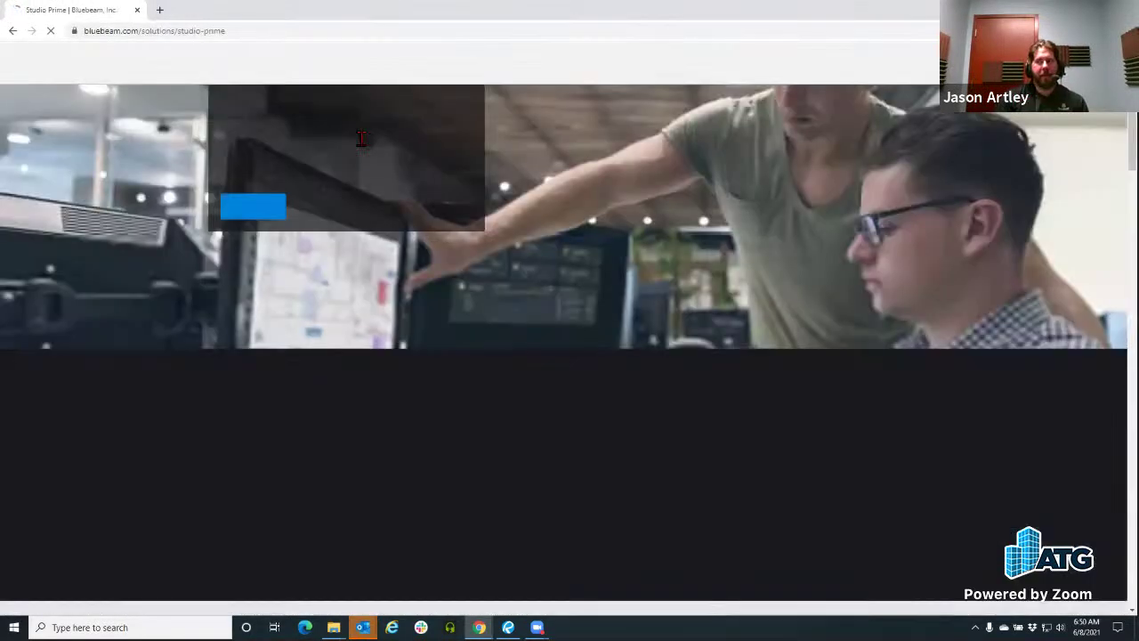
{"action": "left_click", "coordinate": [178, 32]}
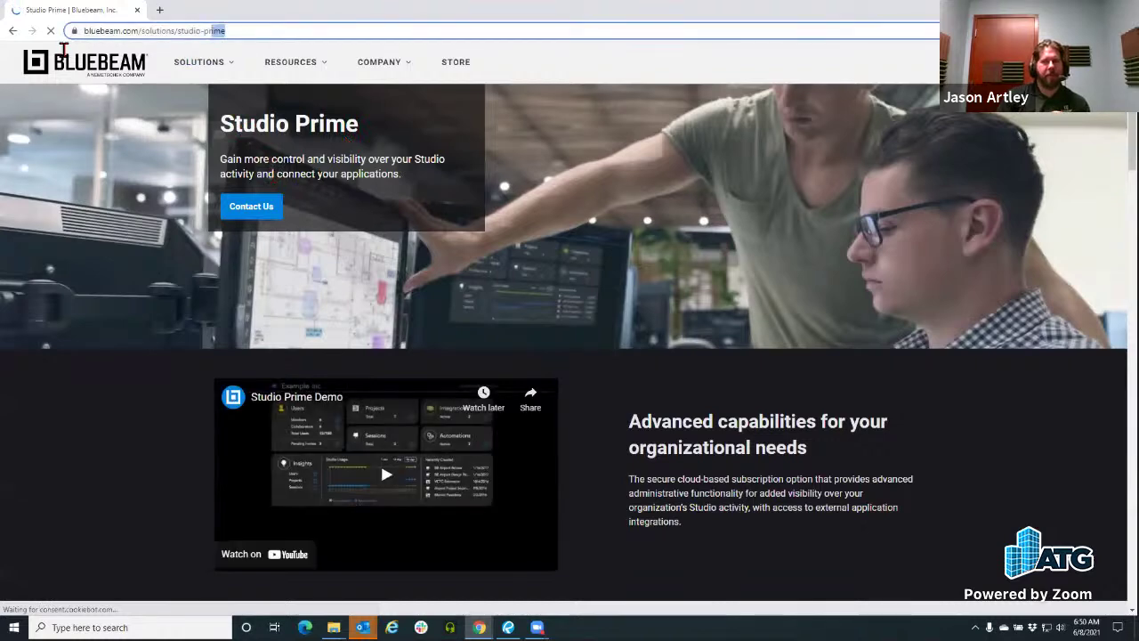
{"action": "type", "text": "studio.bluebeam.com"}
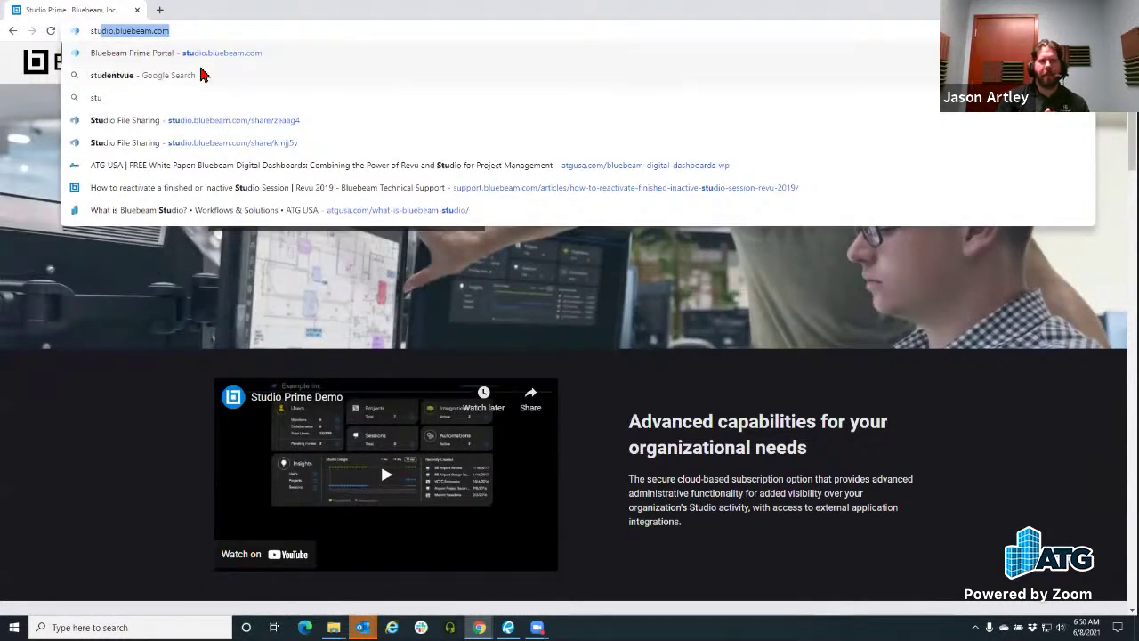
{"action": "left_click", "coordinate": [225, 63]}
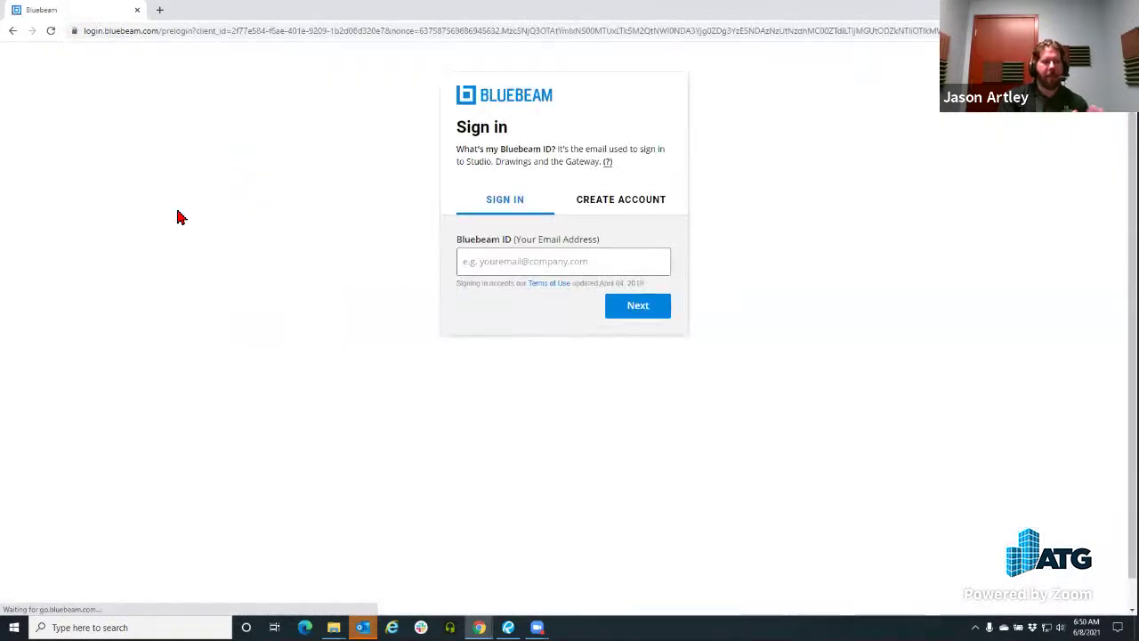
Sign in to the Prime Portal with the saved Bluebeam ID e-mail.
{"action": "left_click", "coordinate": [569, 264]}
{"action": "left_click", "coordinate": [534, 292]}
{"action": "left_click", "coordinate": [625, 305]}
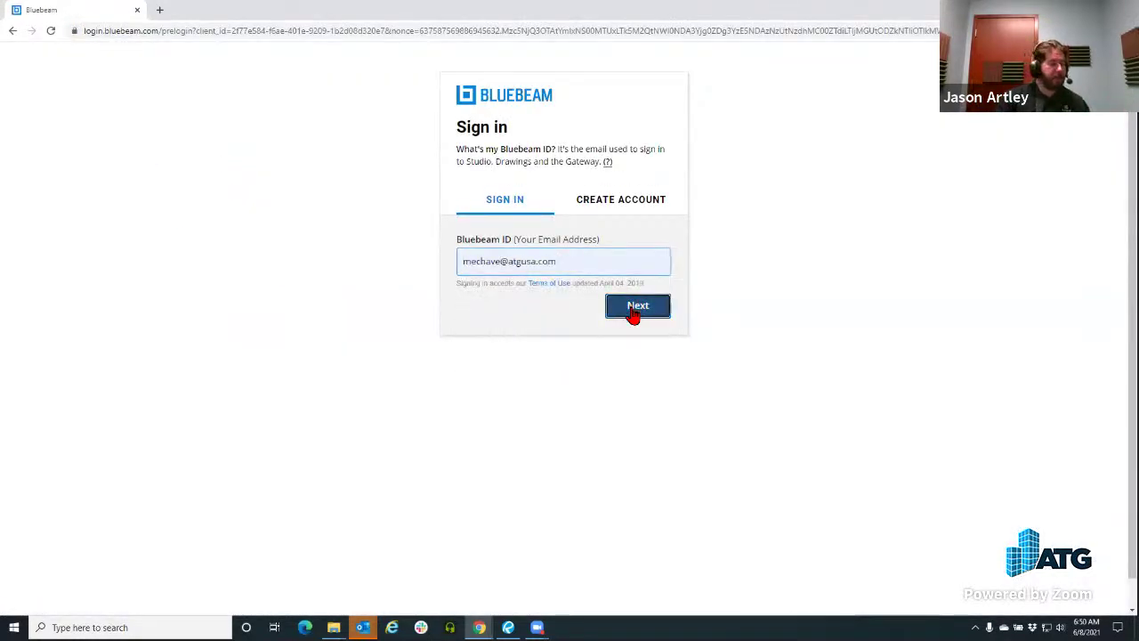
{"action": "left_click", "coordinate": [567, 397]}
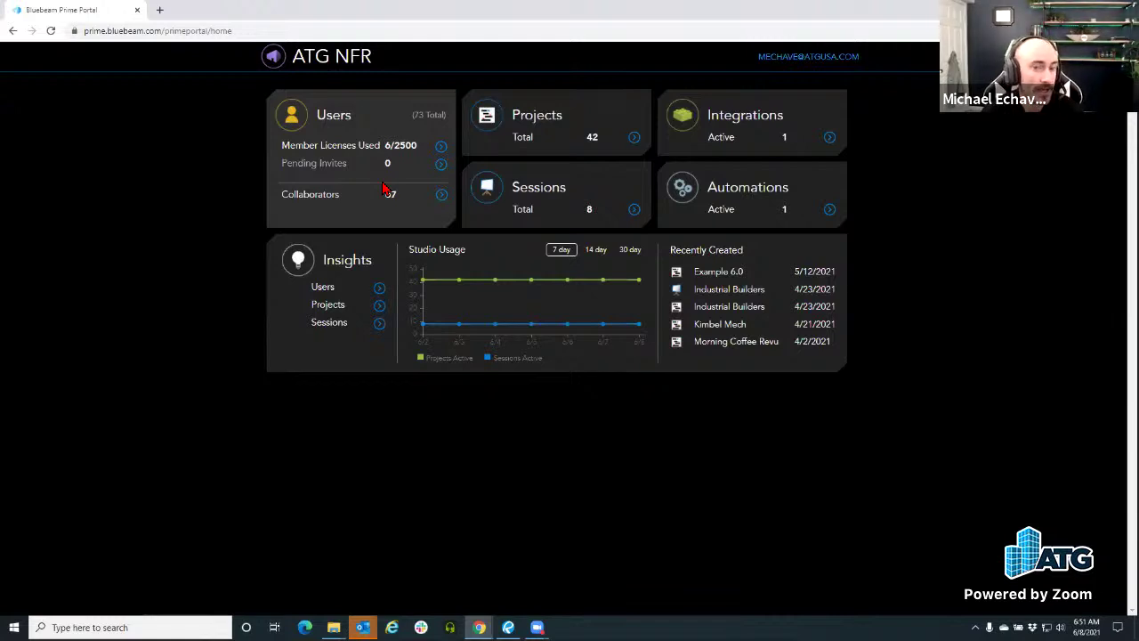
Open the portal's member list, review the signed-in admin's owned and attended projects and sessions, and return to the list.
{"action": "left_click", "coordinate": [441, 195]}
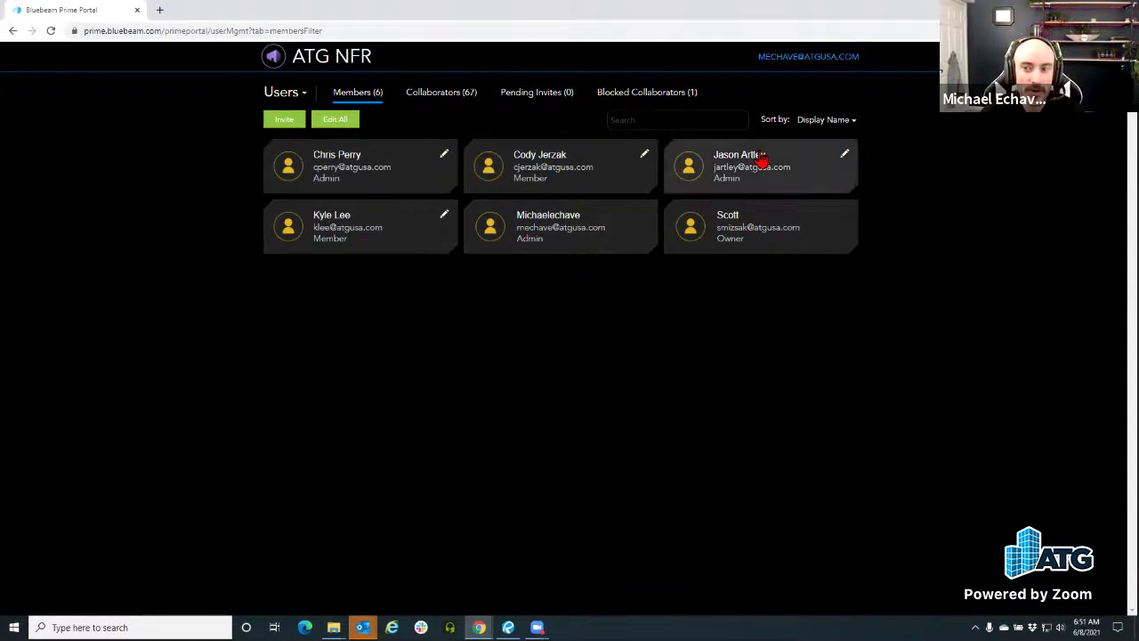
{"action": "left_click", "coordinate": [540, 241]}
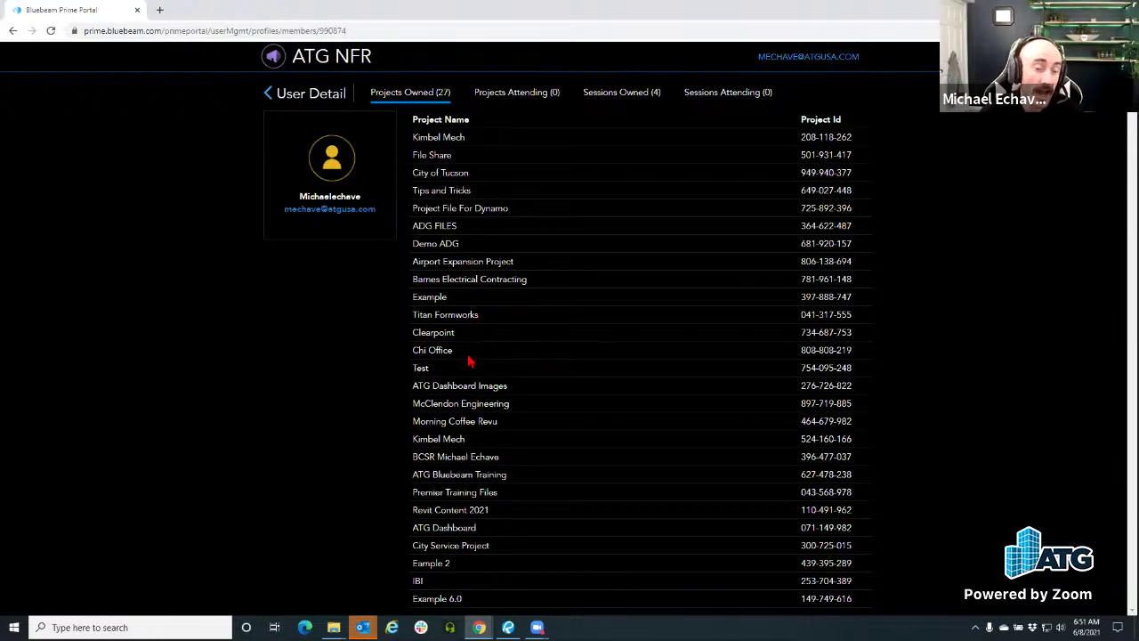
{"action": "left_click", "coordinate": [532, 103]}
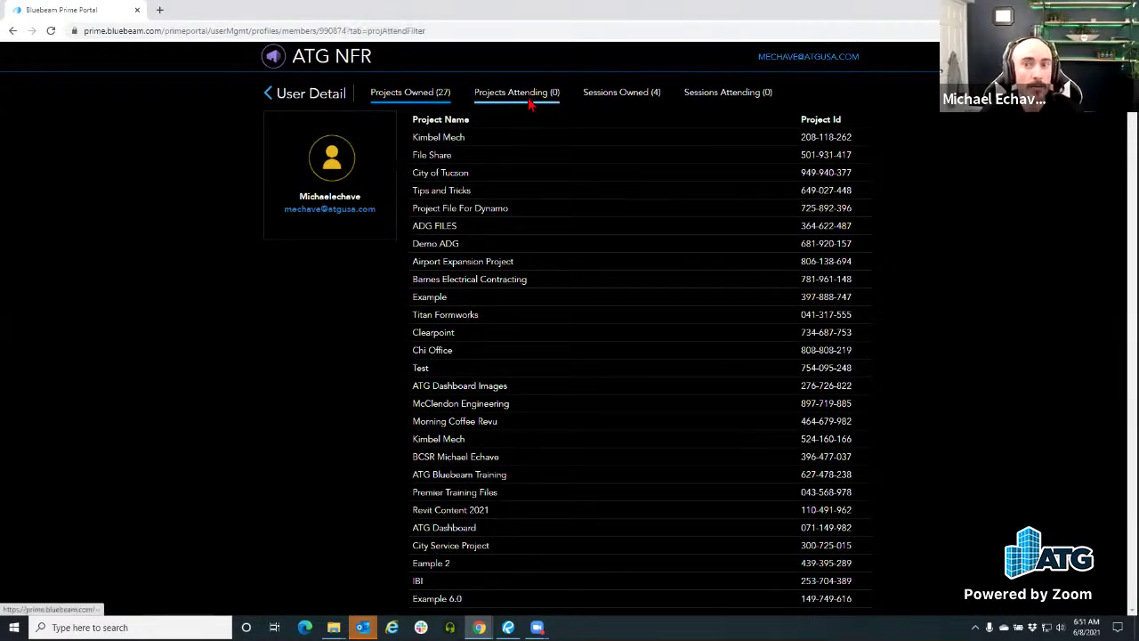
{"action": "left_click", "coordinate": [632, 103]}
{"action": "left_click", "coordinate": [743, 105]}
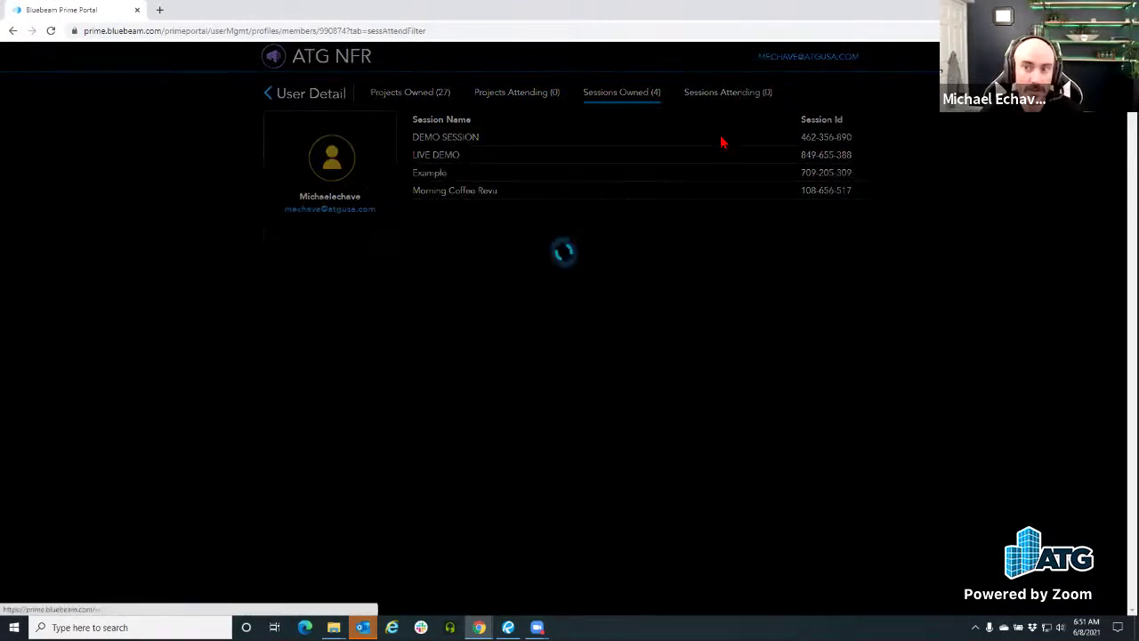
{"action": "left_click", "coordinate": [279, 102]}
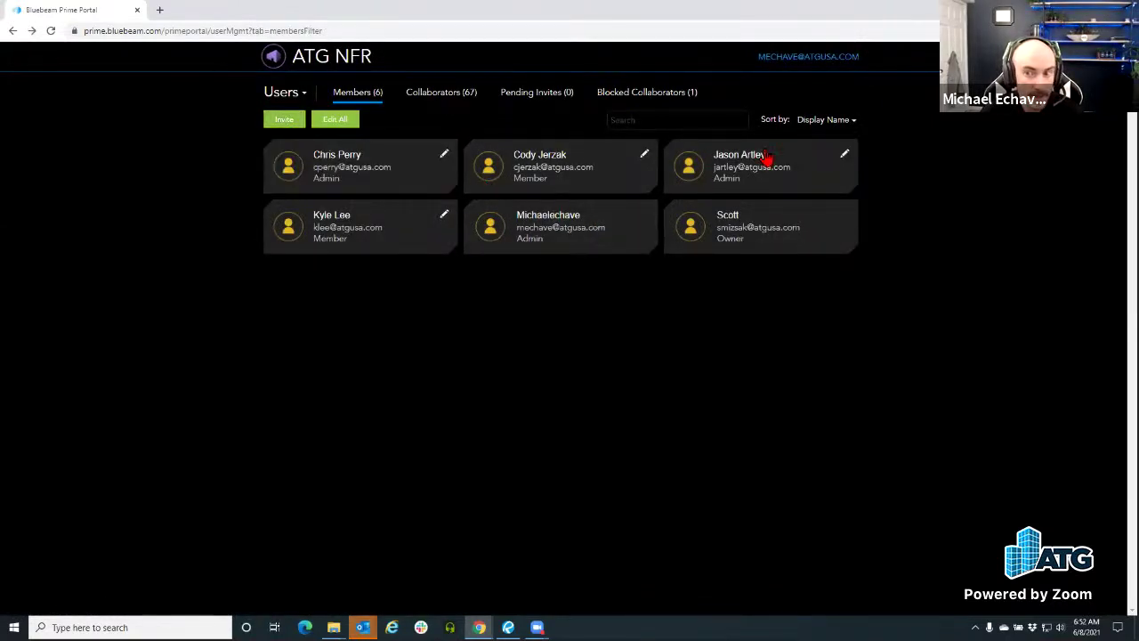
Check the editing options on another Admin member's card, and revisit the signed-in admin's user details before returning to the member list.
{"action": "left_click", "coordinate": [845, 154]}
{"action": "left_click", "coordinate": [669, 154]}
{"action": "left_click", "coordinate": [845, 156]}
{"action": "left_click", "coordinate": [696, 174]}
{"action": "left_click", "coordinate": [737, 159]}
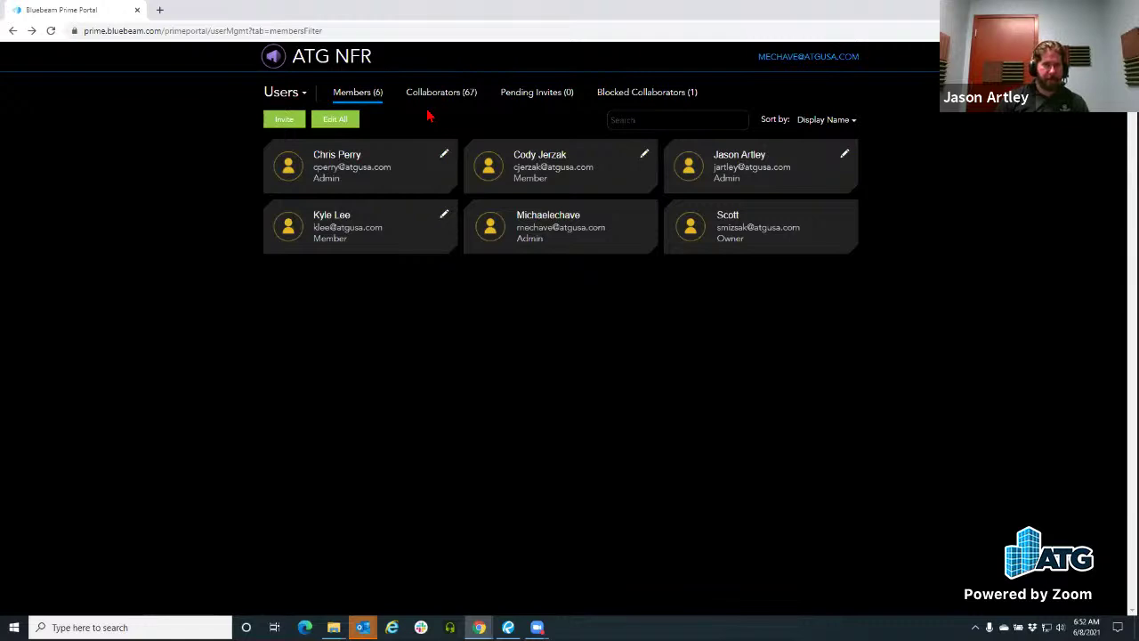
{"action": "left_click", "coordinate": [551, 246]}
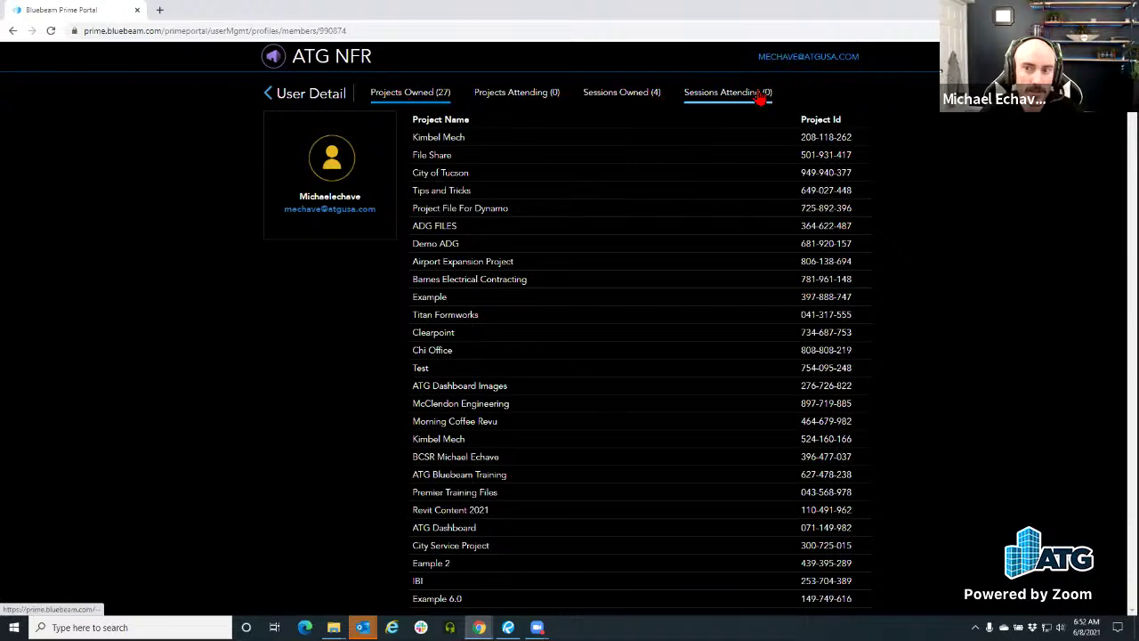
{"action": "left_click", "coordinate": [267, 94]}
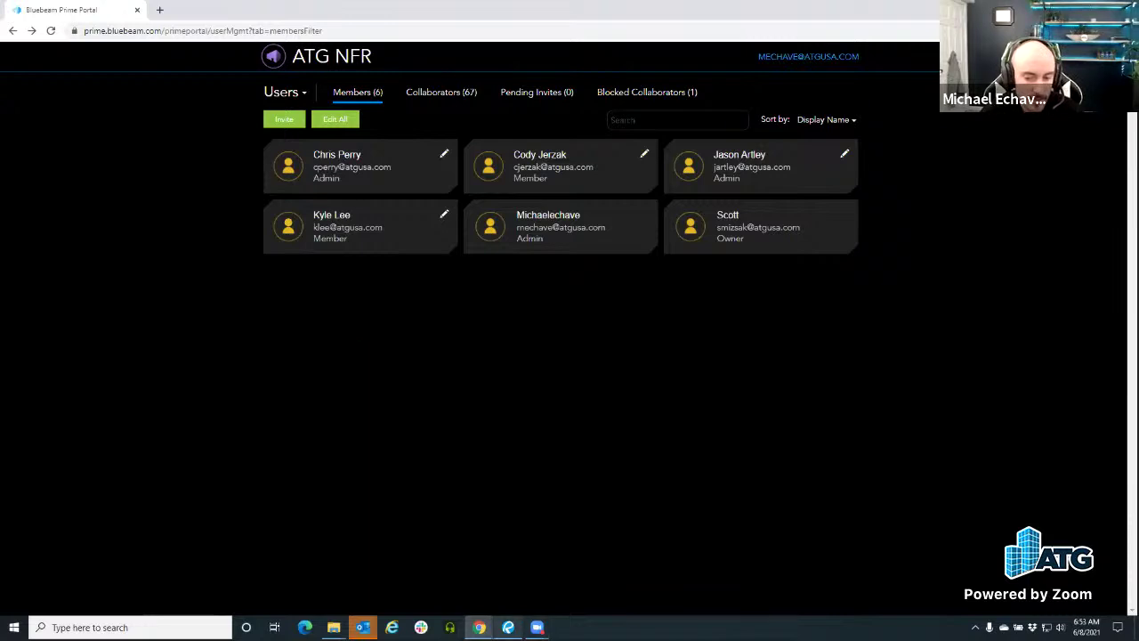
Switch to Bluebeam Revu, open the File Share Studio project, and widen its file browser.
{"action": "left_click", "coordinate": [507, 628]}
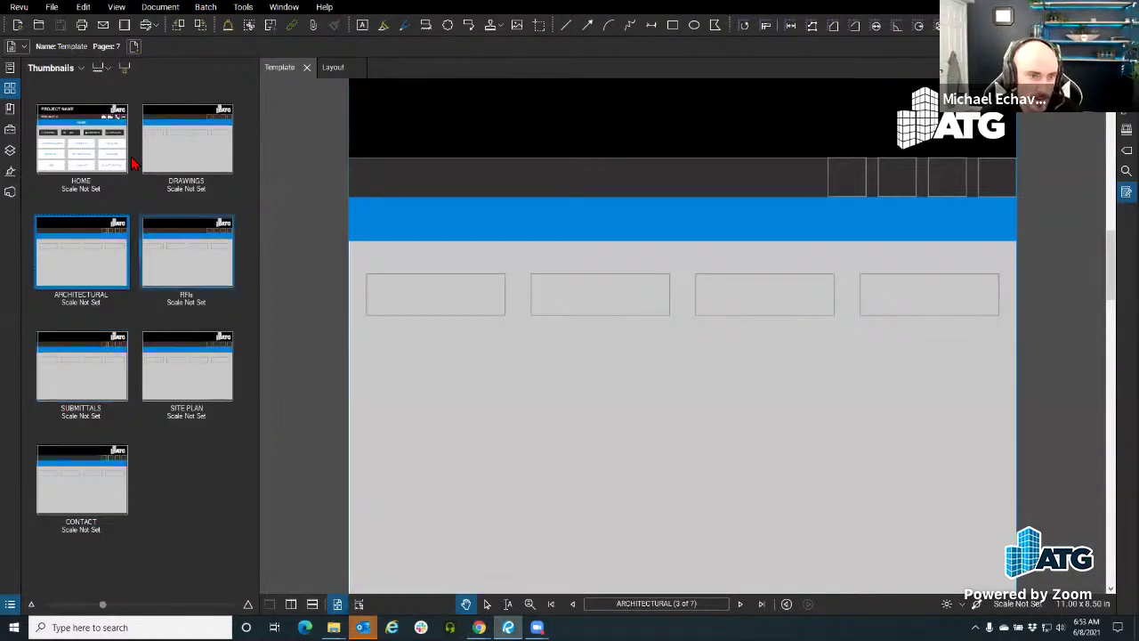
{"action": "left_click", "coordinate": [10, 192]}
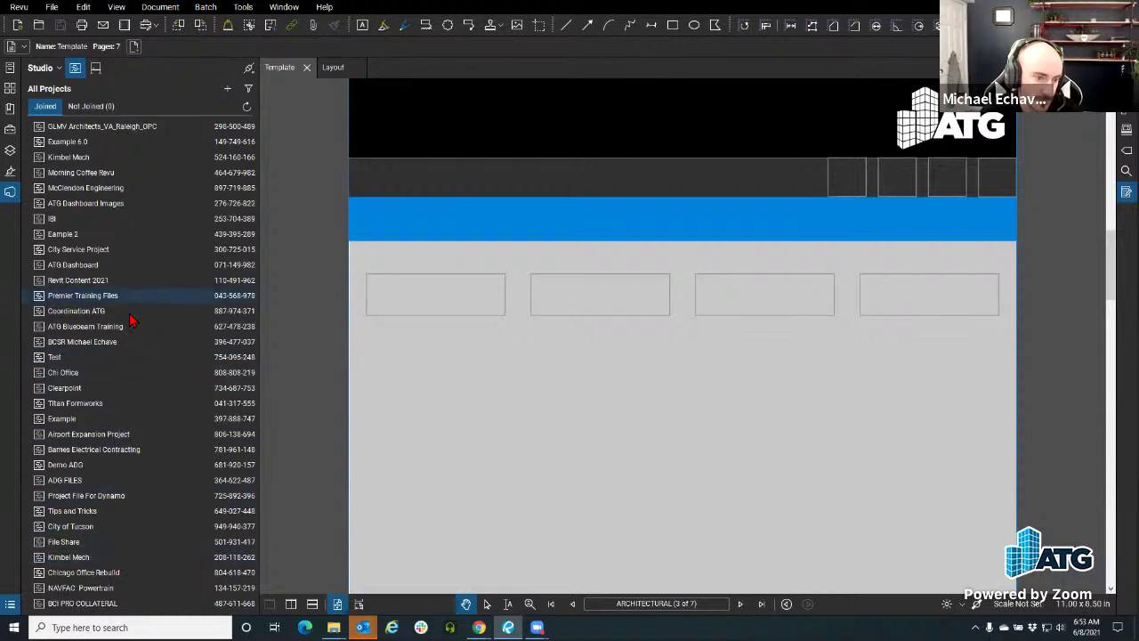
{"action": "double_click", "coordinate": [120, 540]}
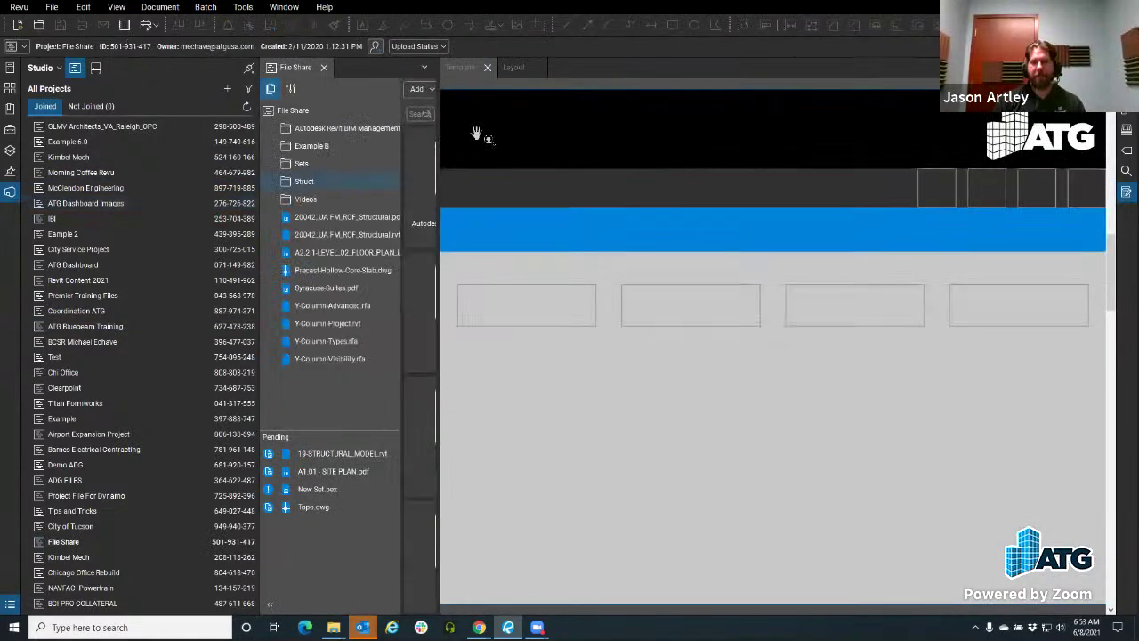
{"action": "left_click_drag", "start_coordinate": [440, 136], "coordinate": [818, 149]}
Examine the commands available for the Example B folder and for Syracuse-Suites.pdf in the File Share project.
{"action": "left_click", "coordinate": [338, 146]}
{"action": "right_click", "coordinate": [346, 151]}
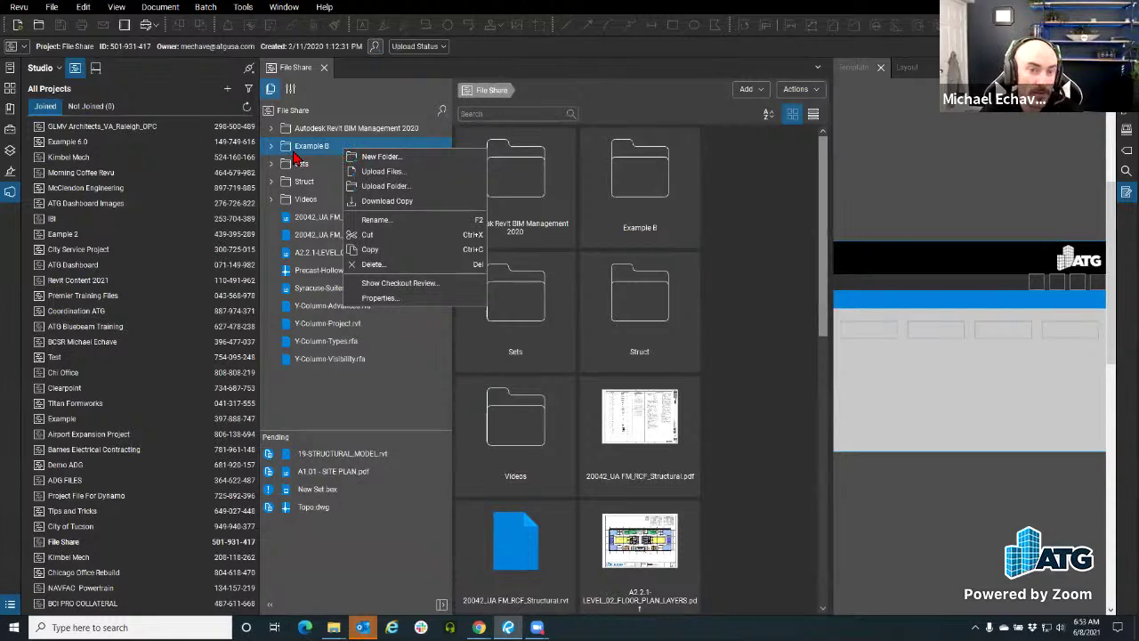
{"action": "left_click", "coordinate": [307, 288]}
{"action": "right_click", "coordinate": [303, 292]}
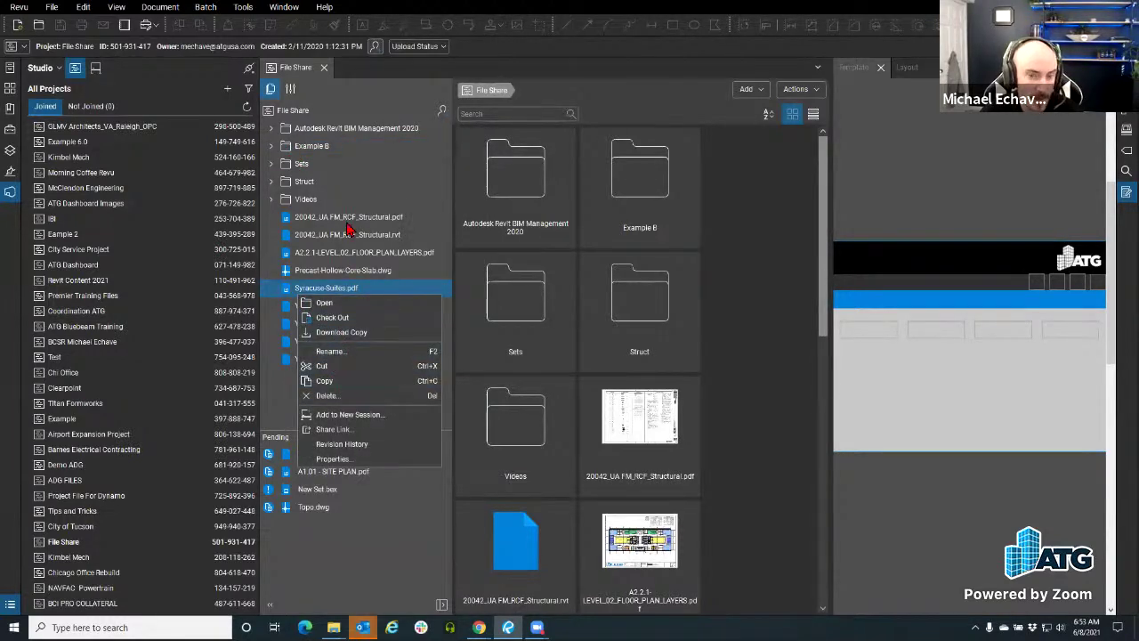
{"action": "right_click", "coordinate": [304, 149]}
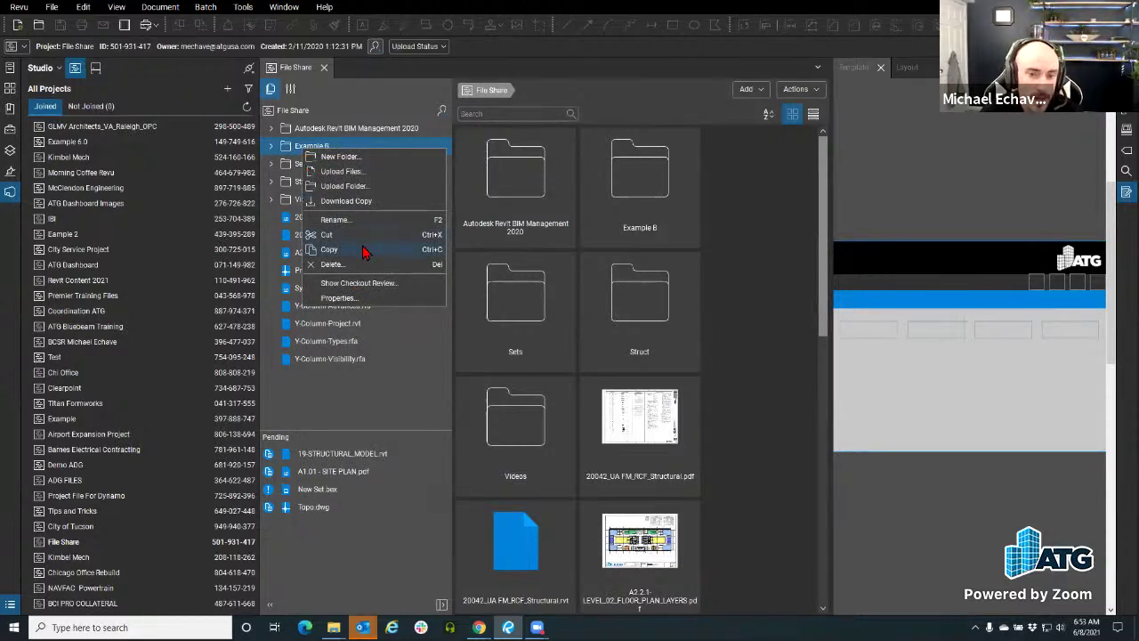
Try to download a copy of the entire File Share project to the Desktop.
{"action": "right_click", "coordinate": [301, 113]}
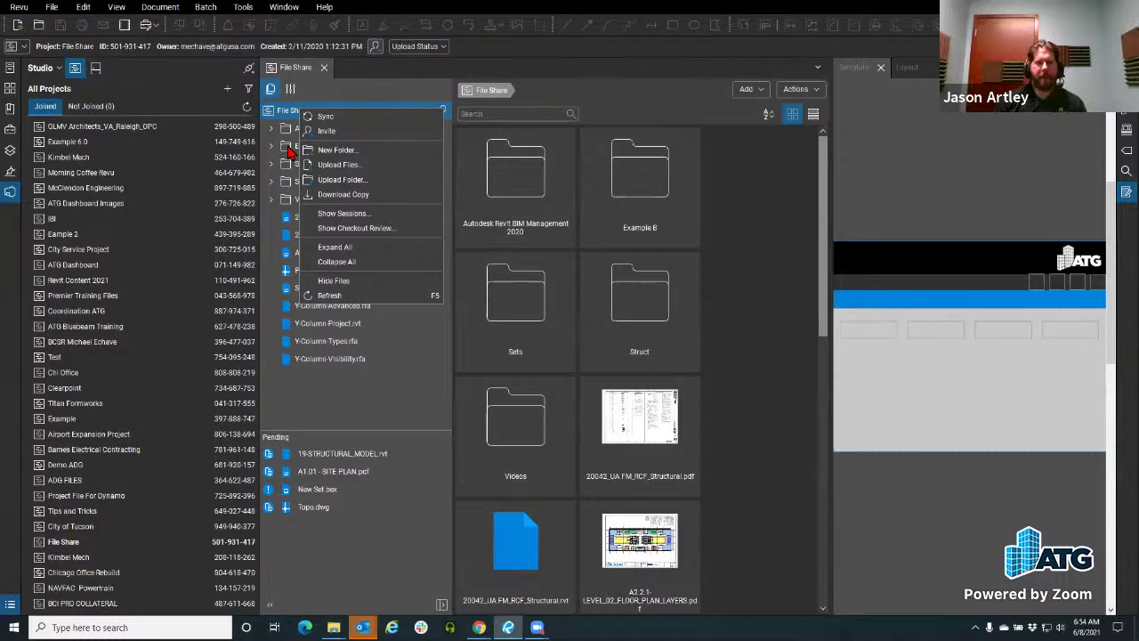
{"action": "left_click", "coordinate": [392, 243]}
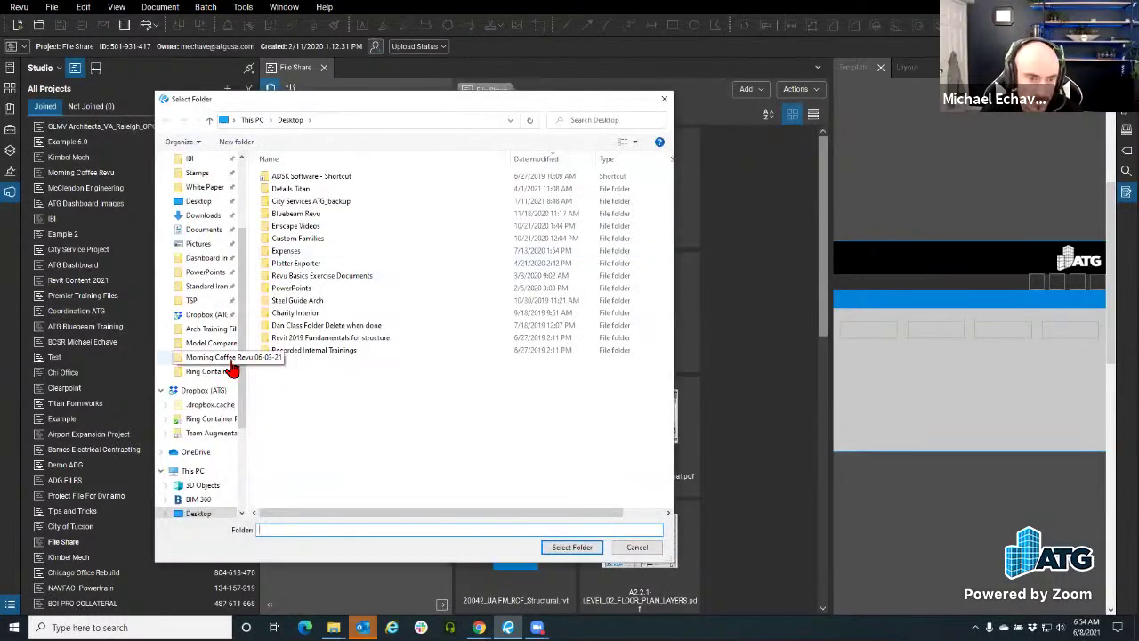
{"action": "left_click", "coordinate": [210, 202]}
{"action": "left_click", "coordinate": [560, 548]}
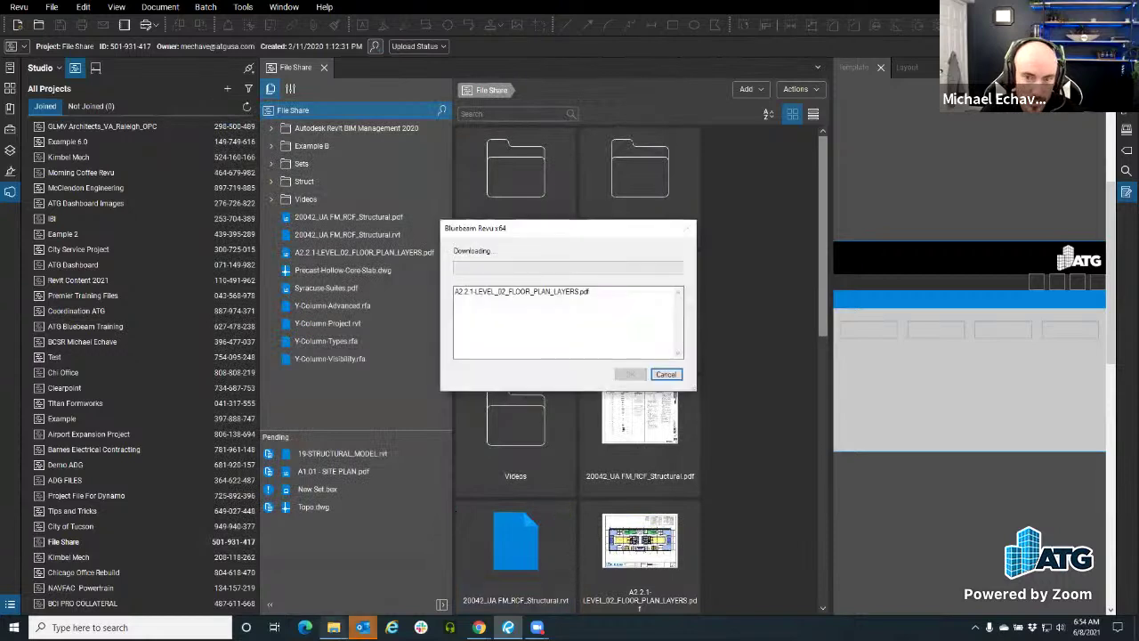
{"action": "mouse_move", "coordinate": [334, 628]}
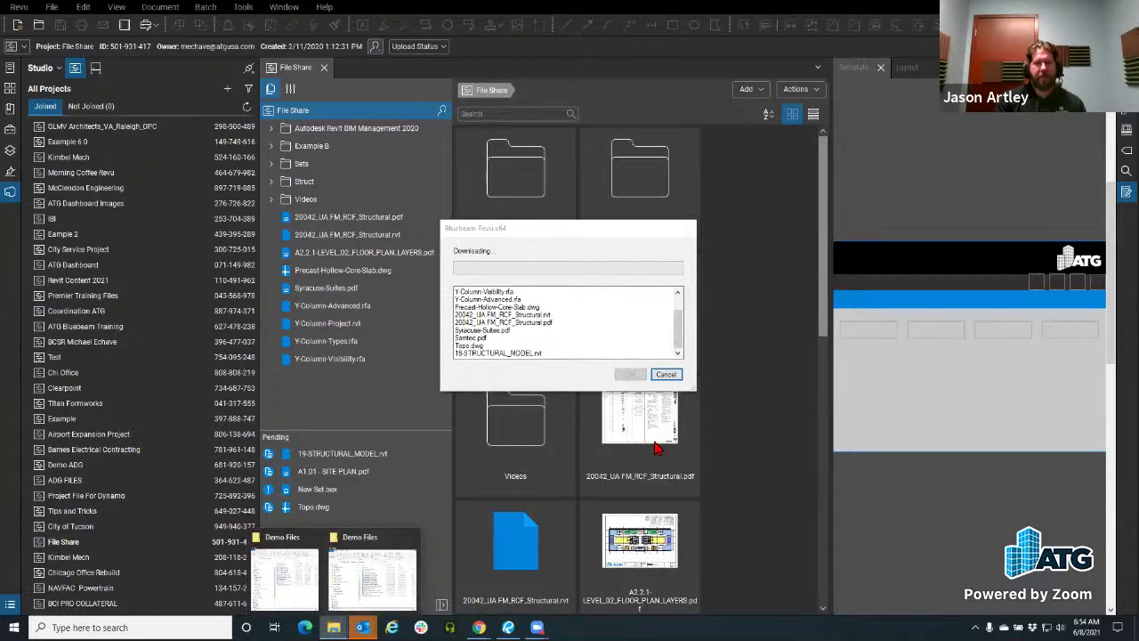
{"action": "left_click", "coordinate": [667, 376]}
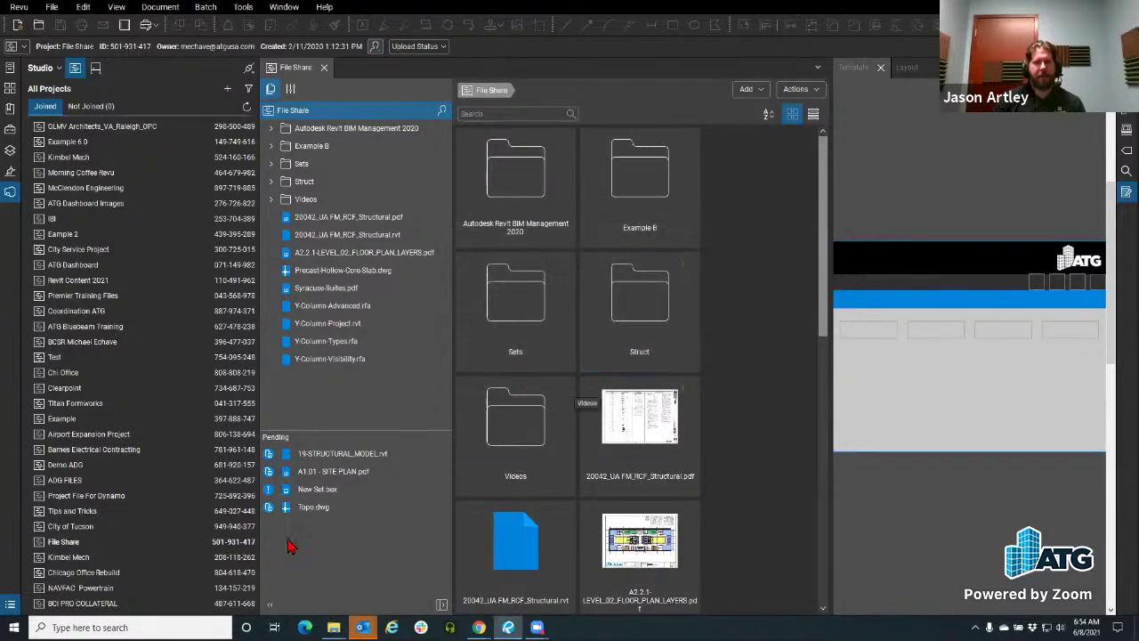
{"action": "mouse_move", "coordinate": [288, 608]}
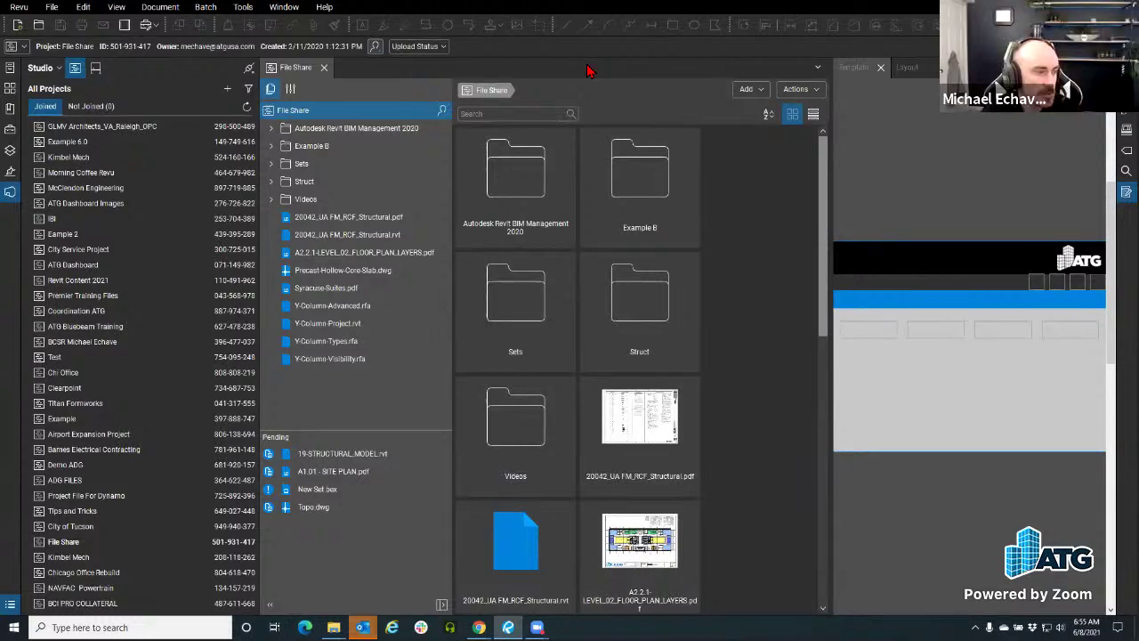
Close the File Share project and bring Template's whole ARCHITECTURAL page into view.
{"action": "left_click", "coordinate": [323, 69]}
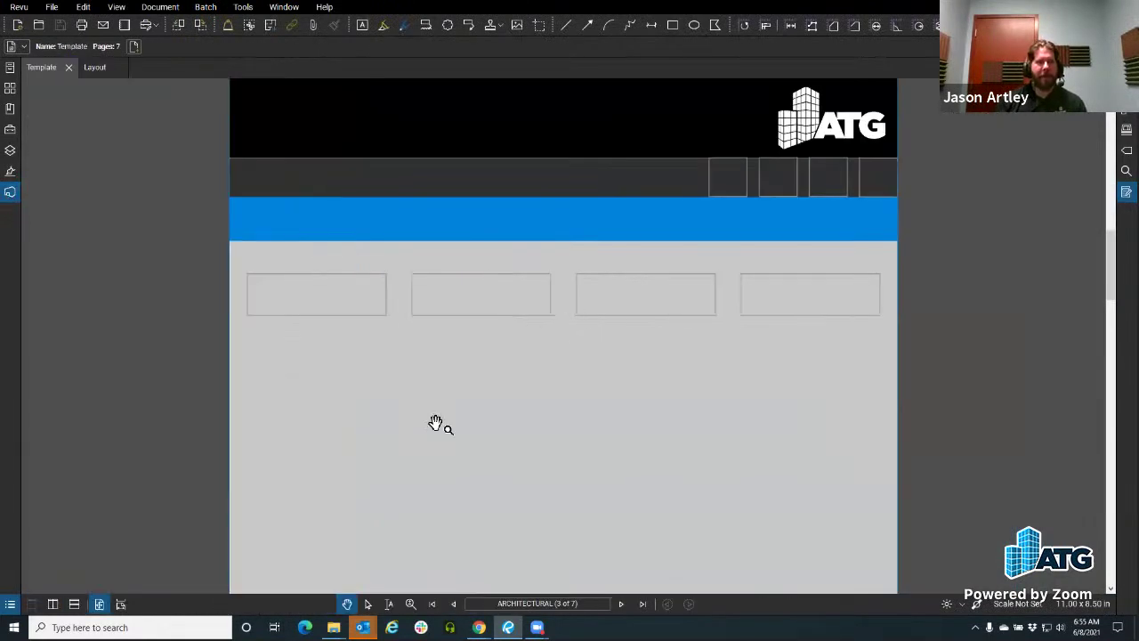
{"action": "scroll", "coordinate": [330, 374], "scroll_direction": "down", "scroll_amount": 3}
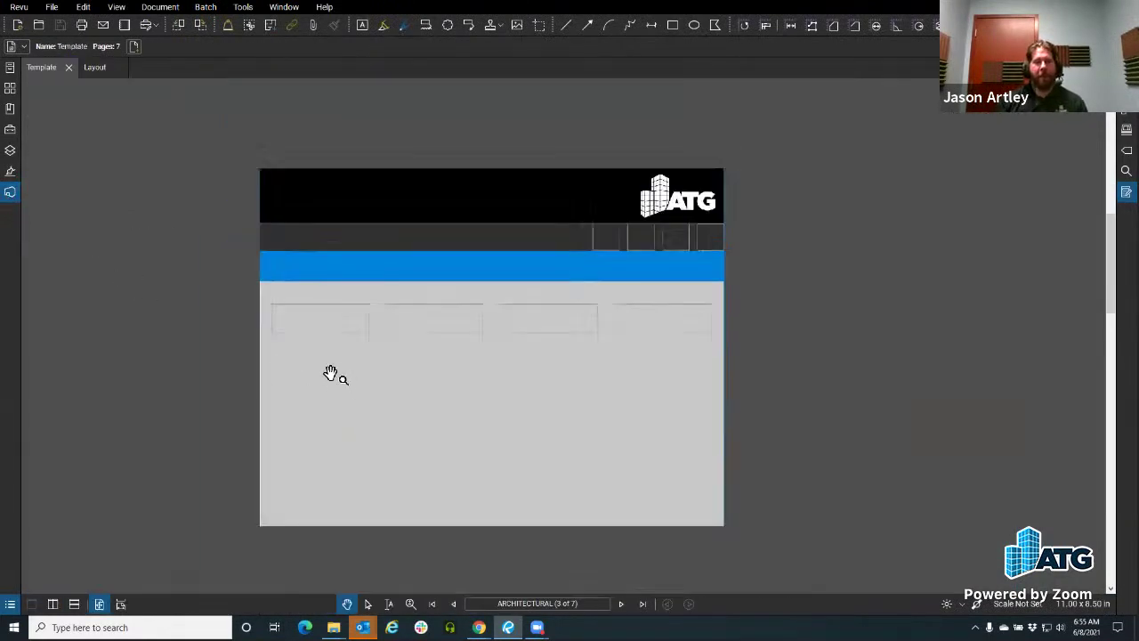
{"action": "scroll", "coordinate": [330, 373], "scroll_direction": "up", "scroll_amount": 1}
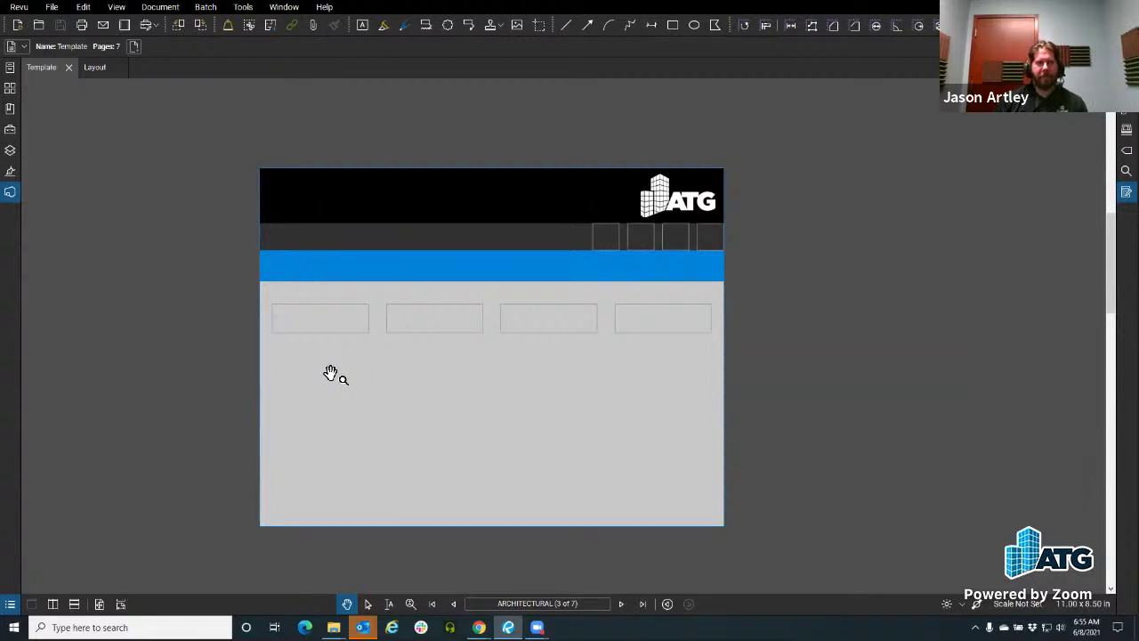
{"action": "scroll", "coordinate": [354, 394], "scroll_direction": "up", "scroll_amount": 1}
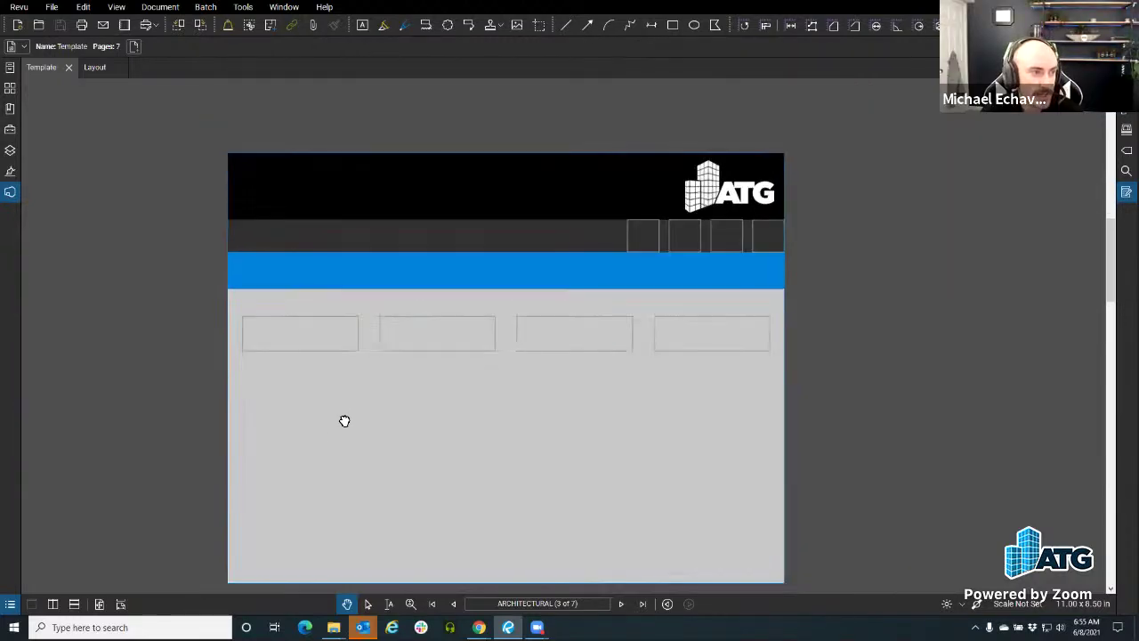
{"action": "left_click_drag", "start_coordinate": [344, 421], "coordinate": [341, 397]}
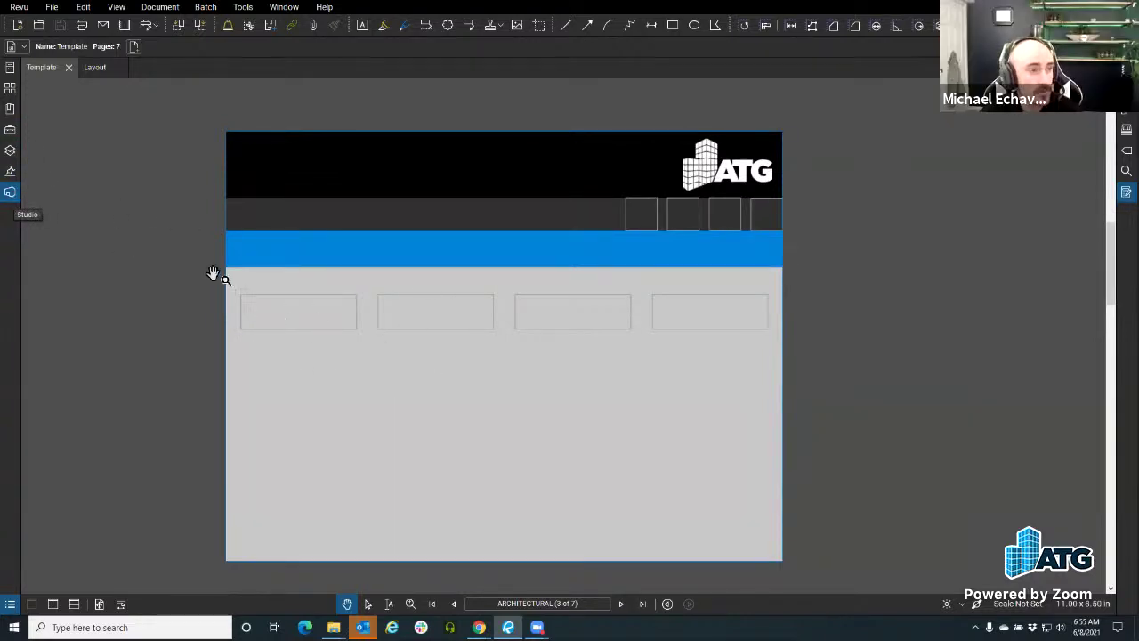
Open ATG Dashboard.pdf from the ATG Dashboard Studio project, with the project list hidden and the file browser narrowed.
{"action": "left_click", "coordinate": [10, 193]}
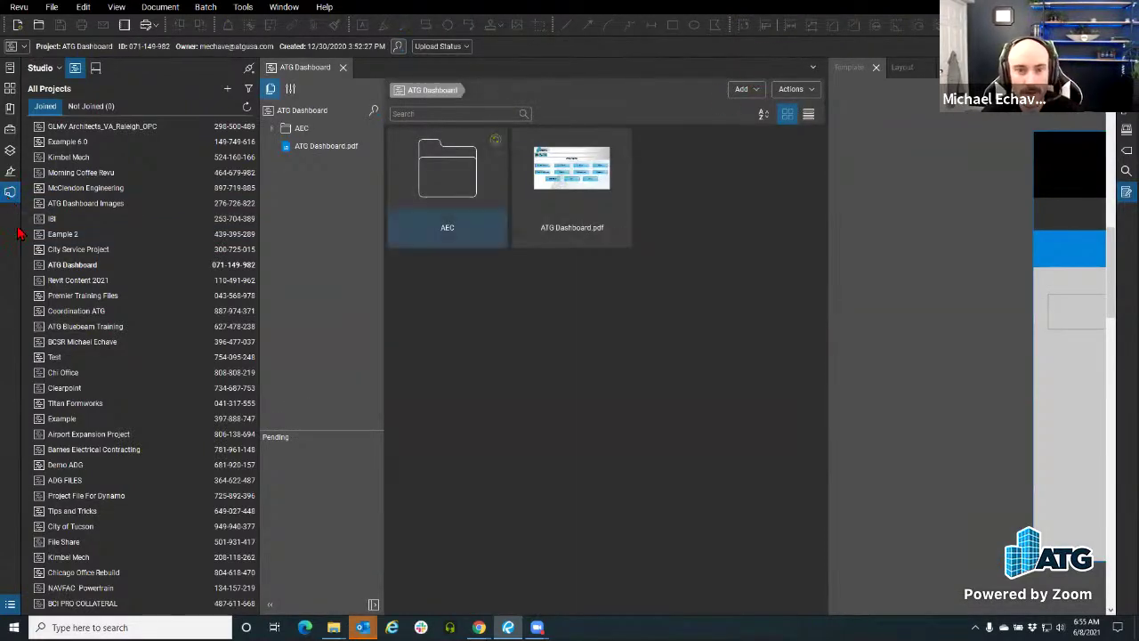
{"action": "left_click", "coordinate": [10, 191]}
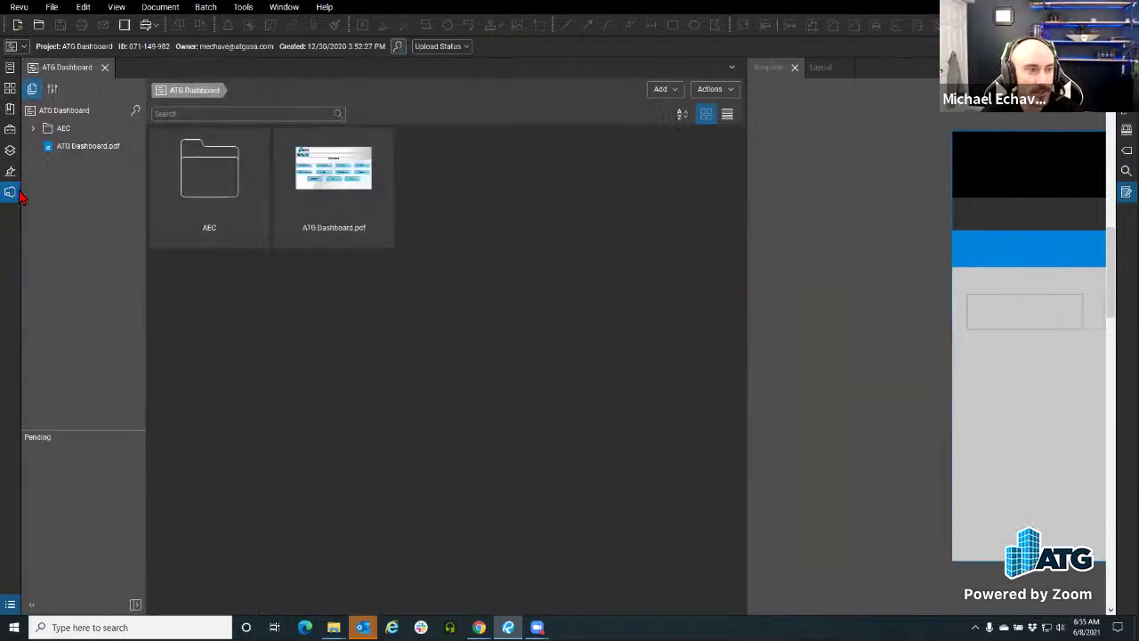
{"action": "double_click", "coordinate": [330, 215]}
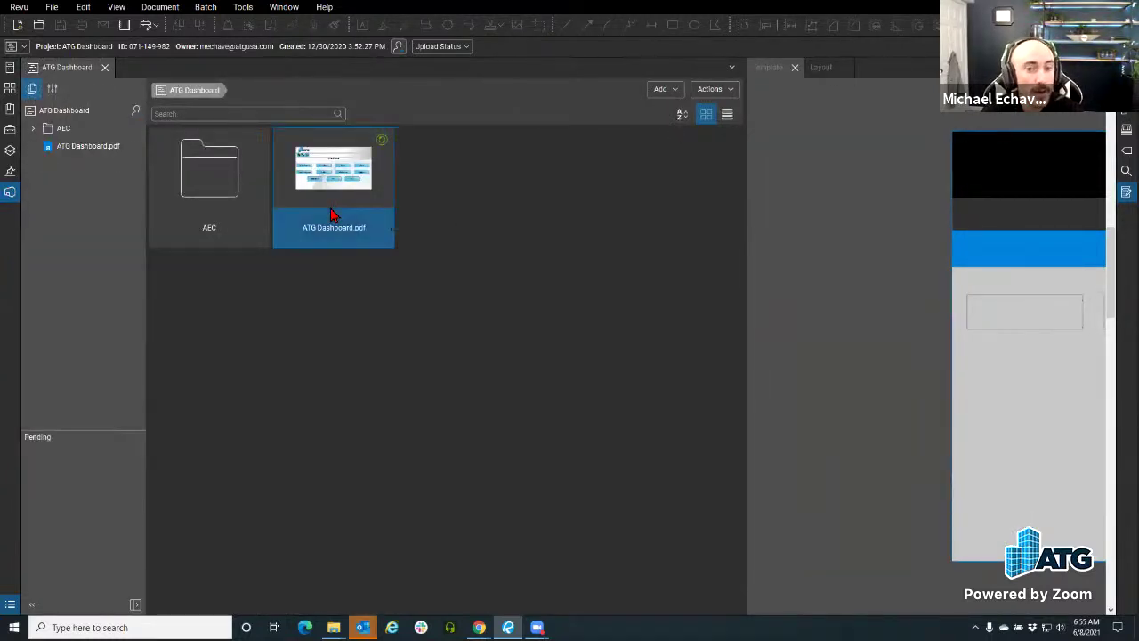
{"action": "left_click", "coordinate": [619, 351]}
{"action": "left_click_drag", "start_coordinate": [747, 155], "coordinate": [391, 193]}
{"action": "left_click", "coordinate": [425, 156]}
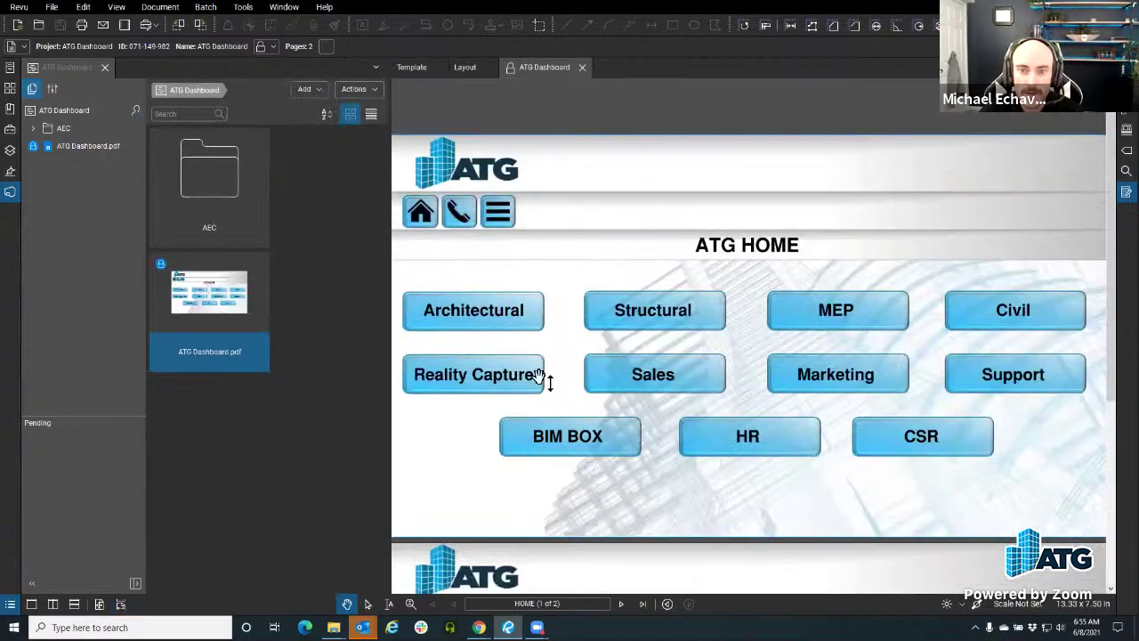
Show ATG Dashboard.pdf one page at a time and widen the document area beside the project browser.
{"action": "left_click", "coordinate": [100, 604]}
{"action": "mouse_move", "coordinate": [807, 308]}
{"action": "left_mouse_down"}
{"action": "mouse_move", "coordinate": [782, 313]}
{"action": "mouse_move", "coordinate": [823, 312]}
{"action": "left_mouse_up"}
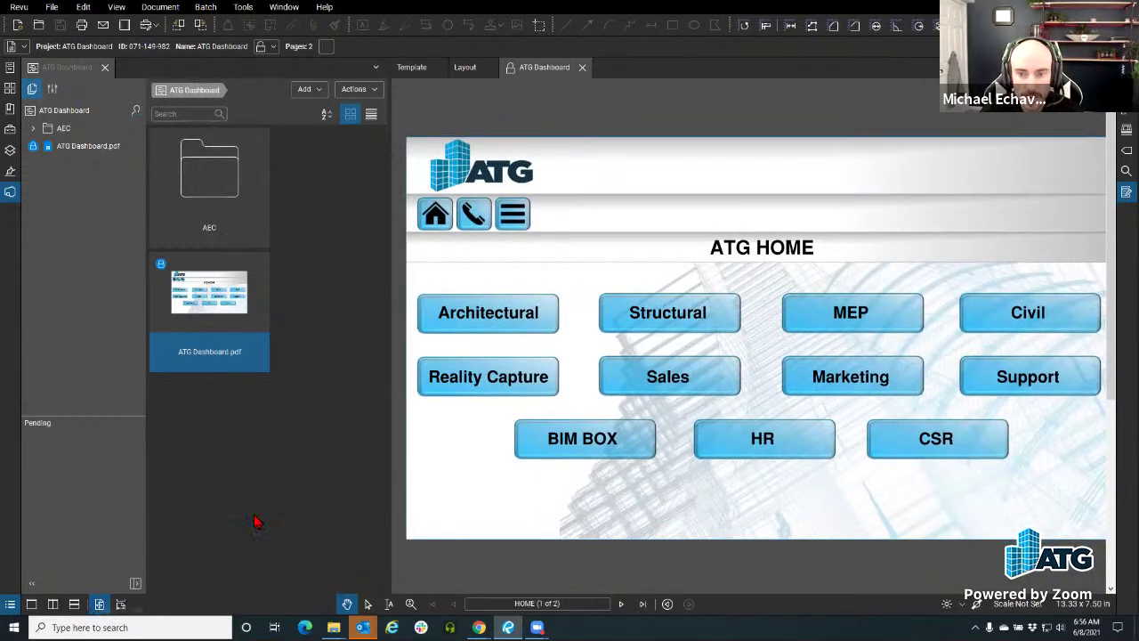
{"action": "left_click_drag", "start_coordinate": [389, 287], "coordinate": [263, 299]}
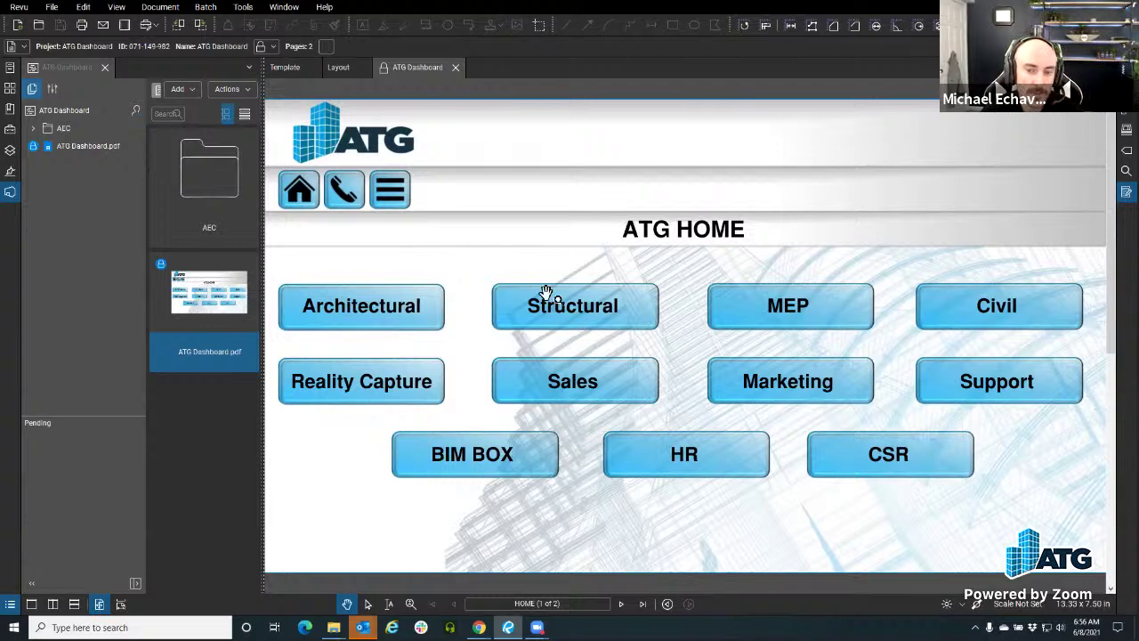
Follow the dashboard's Architectural link and examine the project folders linked to Training Outlines and Data Sets.
{"action": "left_click", "coordinate": [350, 311]}
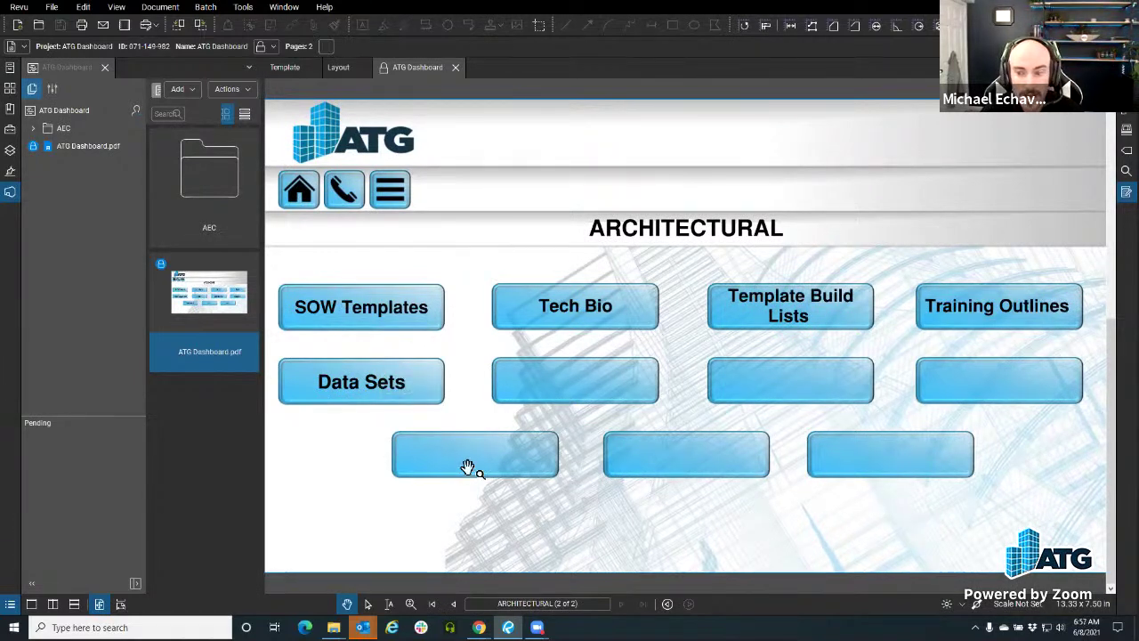
{"action": "left_click", "coordinate": [951, 308]}
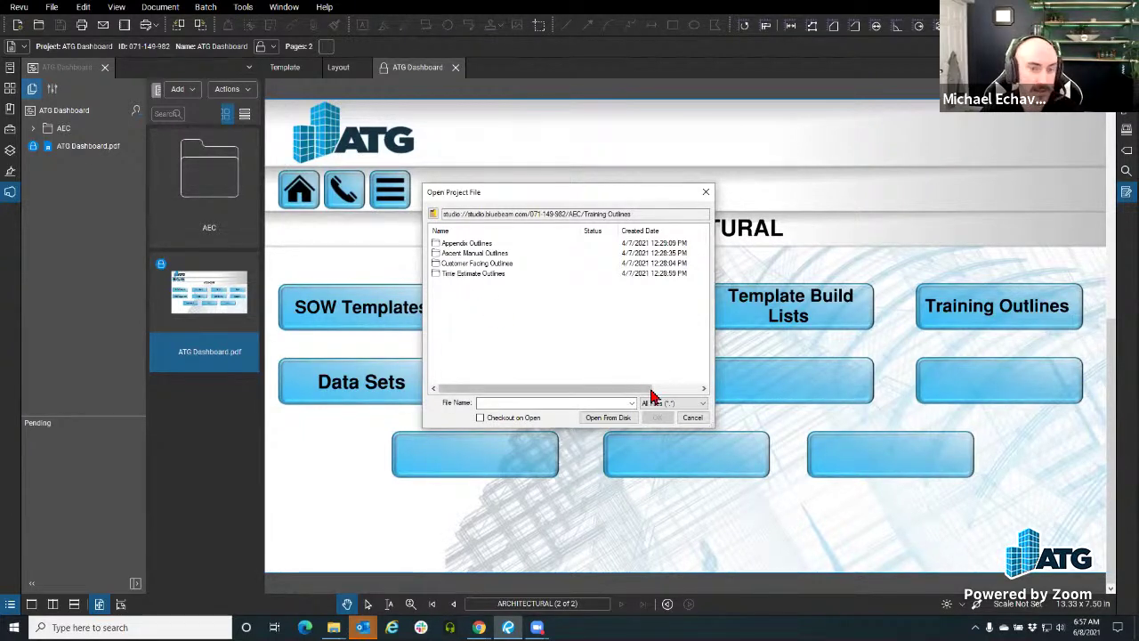
{"action": "left_click", "coordinate": [693, 418]}
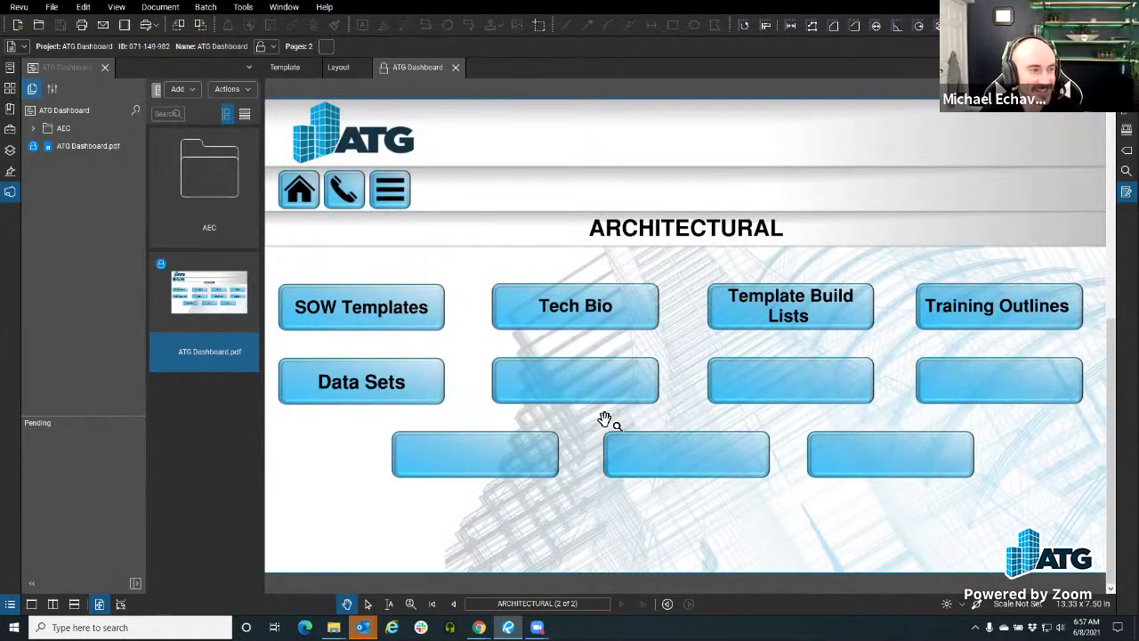
{"action": "left_click", "coordinate": [344, 384]}
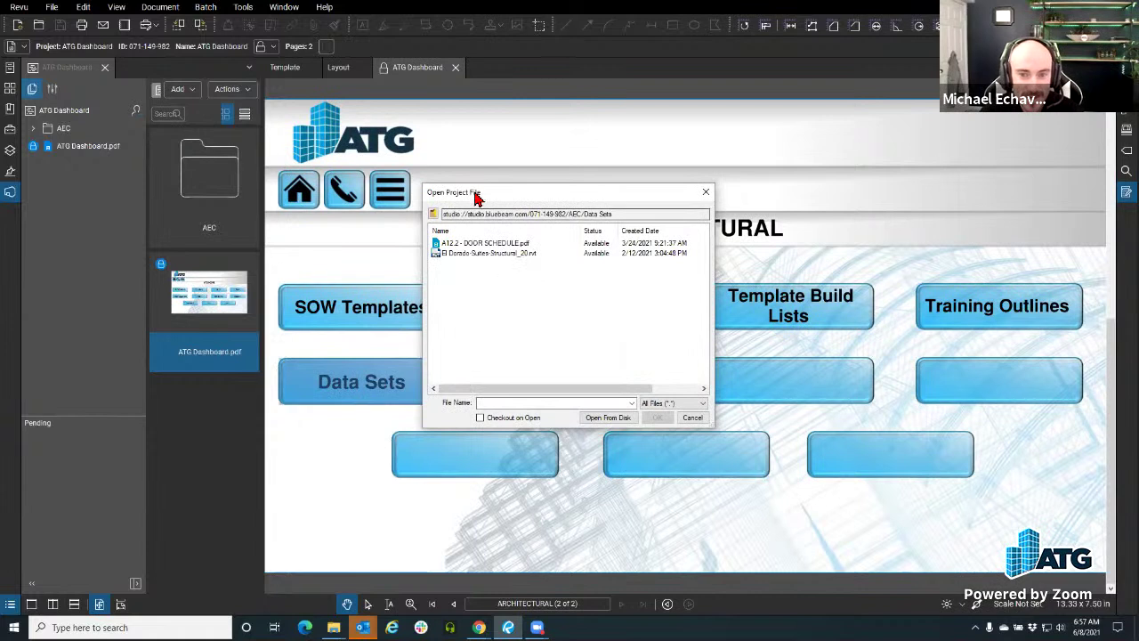
{"action": "left_click_drag", "start_coordinate": [470, 191], "coordinate": [401, 197]}
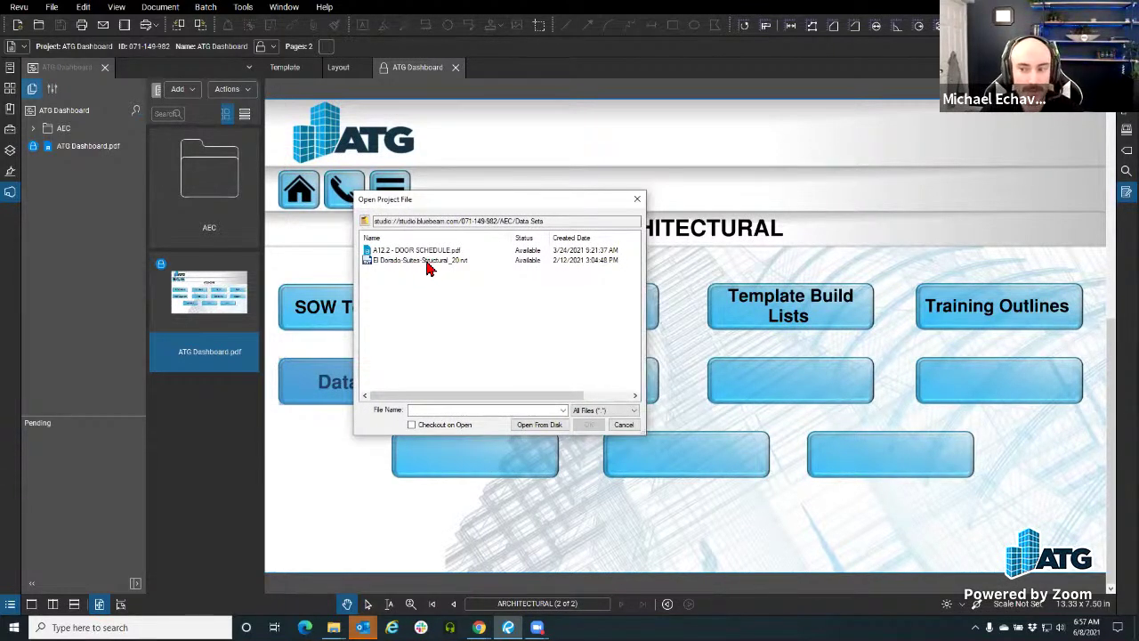
{"action": "left_click", "coordinate": [623, 424]}
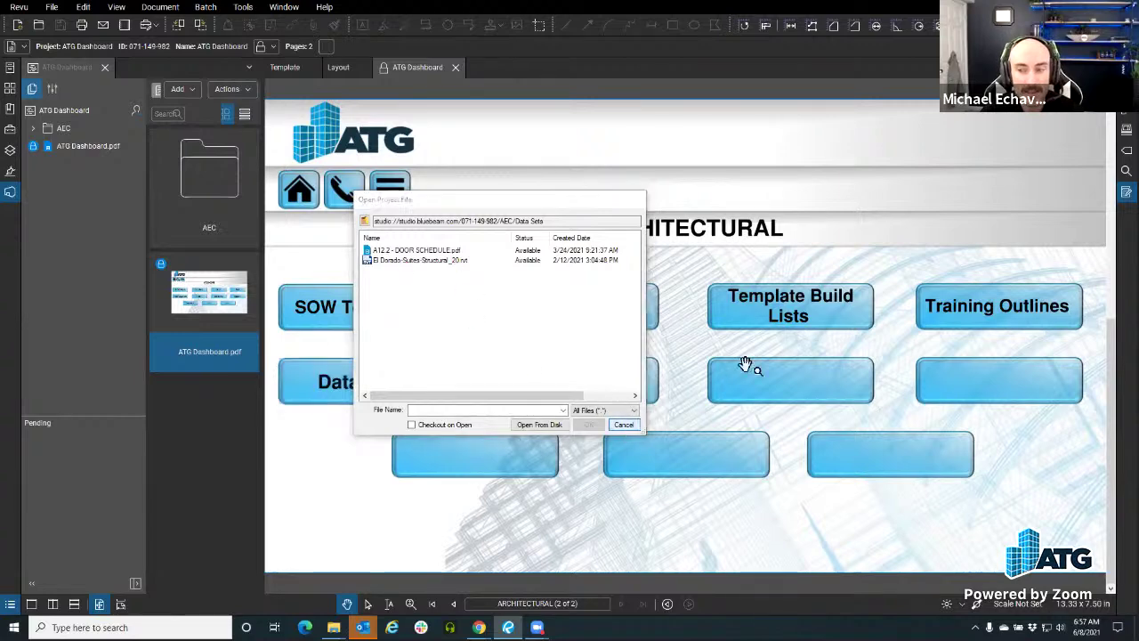
Examine the files and opening options in the project folder linked to Template Build Lists.
{"action": "left_click", "coordinate": [791, 311]}
{"action": "left_click_drag", "start_coordinate": [475, 193], "coordinate": [355, 219]}
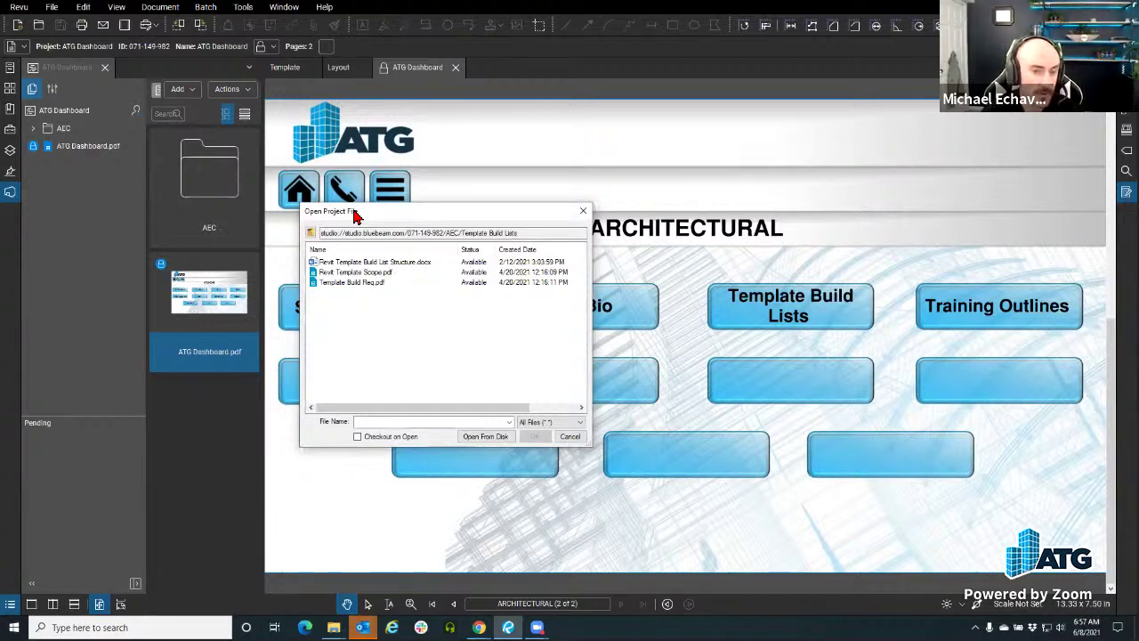
{"action": "left_click", "coordinate": [570, 436]}
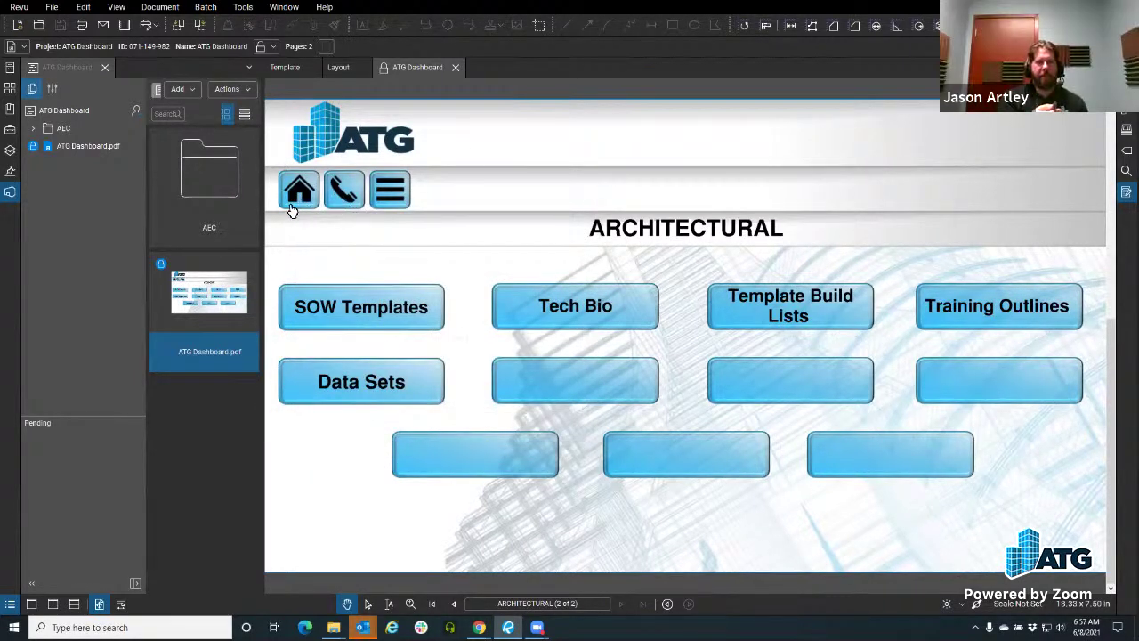
{"action": "left_click", "coordinate": [773, 314]}
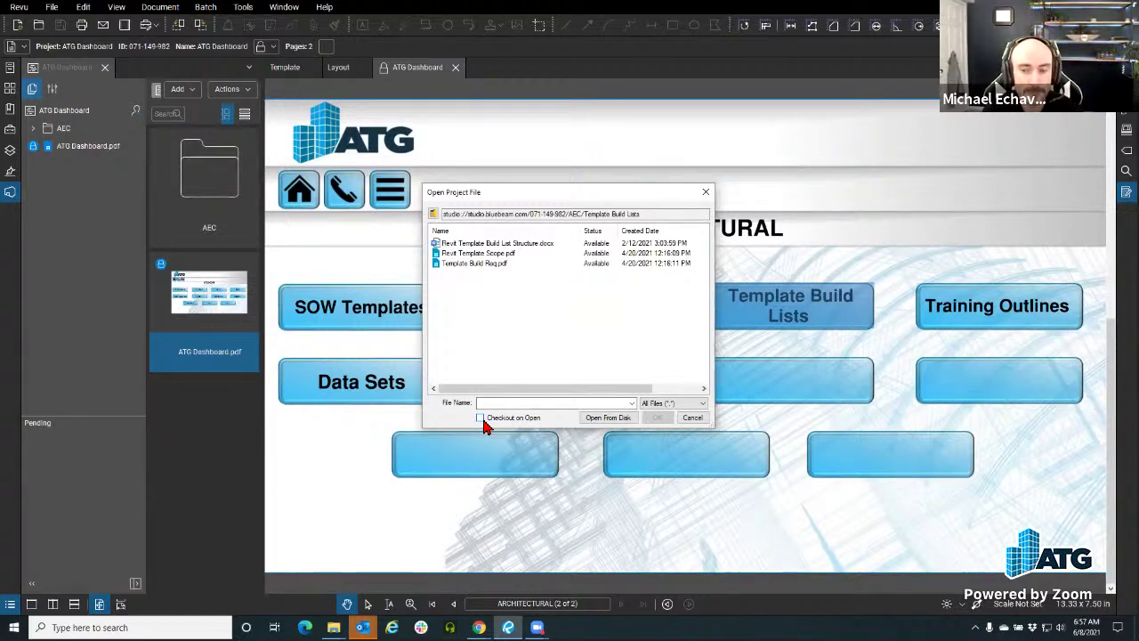
{"action": "left_click", "coordinate": [692, 418]}
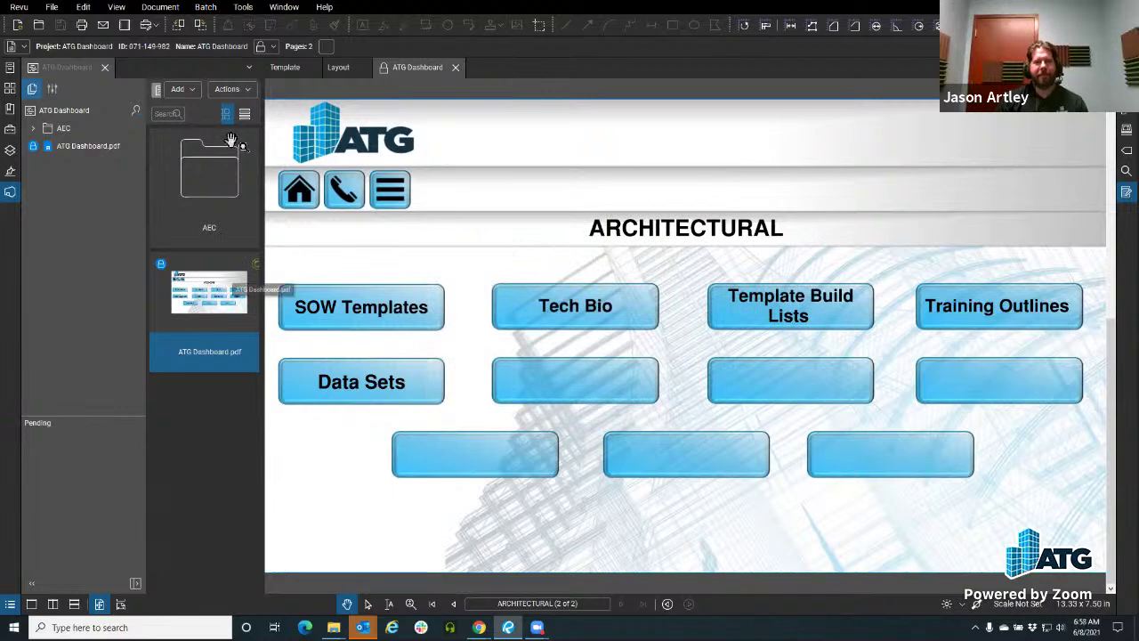
Close ATG Dashboard.pdf and the ATG Dashboard project, leaving the Template document in view.
{"action": "left_click", "coordinate": [456, 69]}
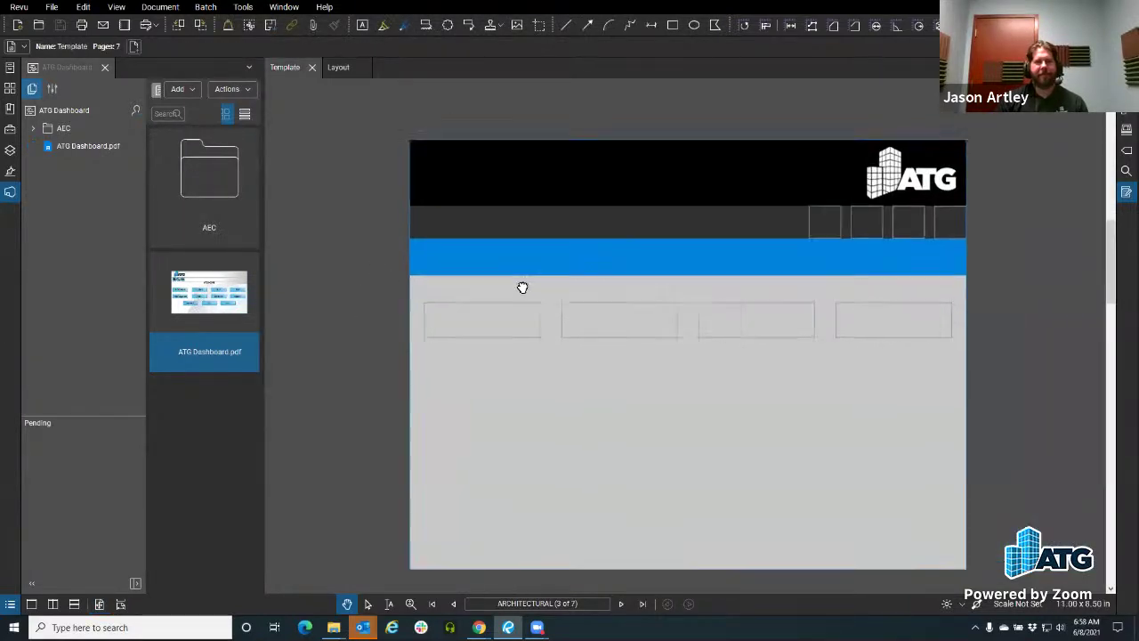
{"action": "left_click", "coordinate": [10, 193]}
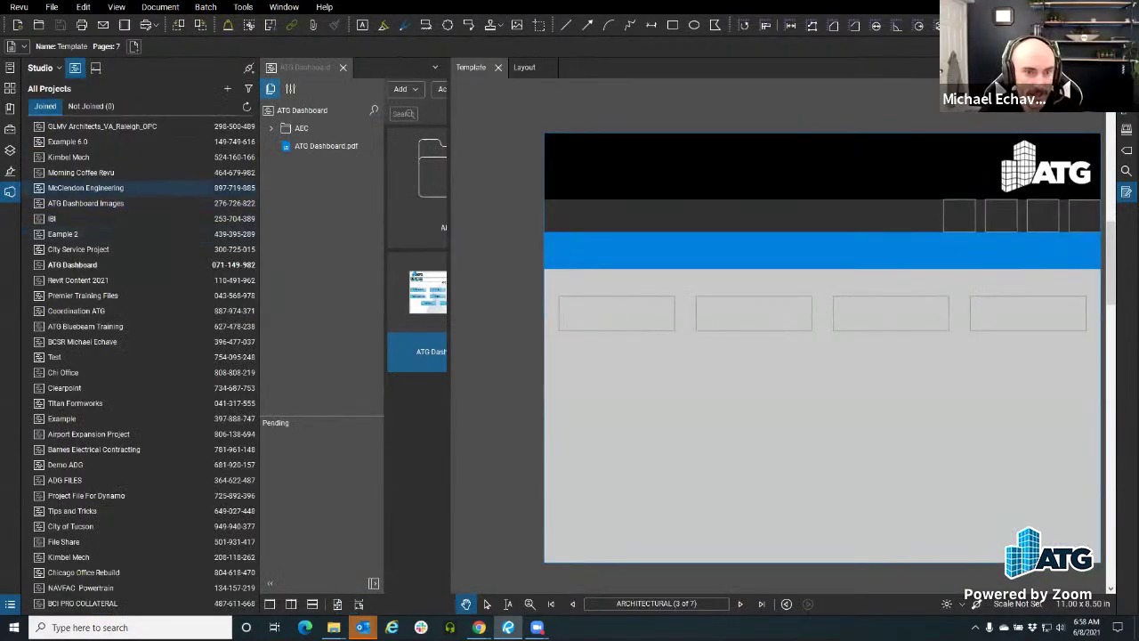
{"action": "left_click", "coordinate": [10, 192]}
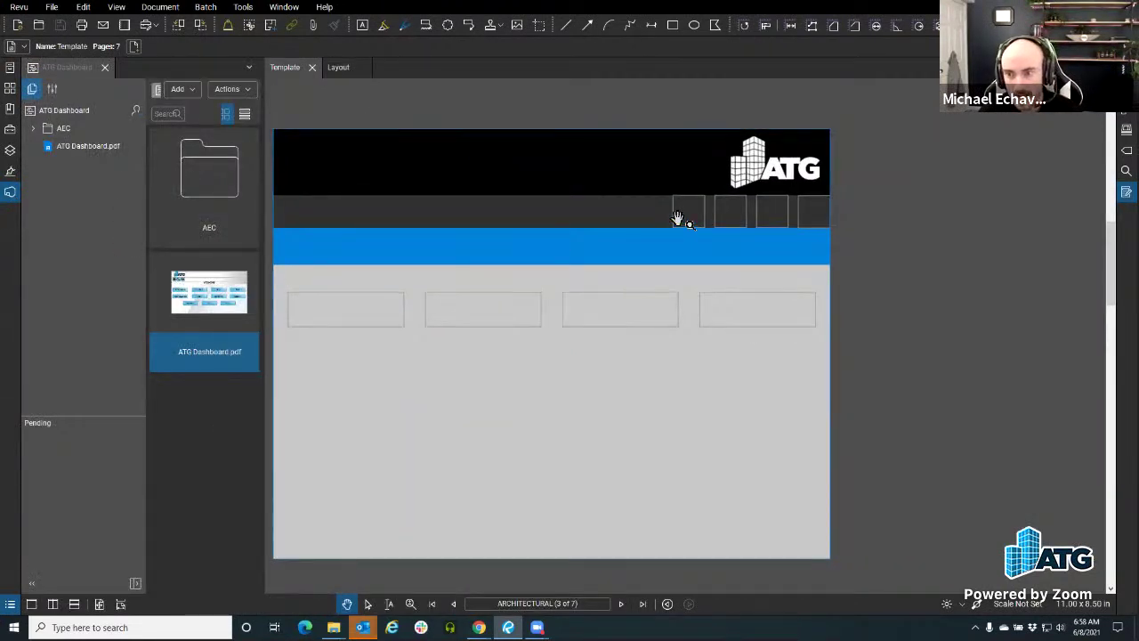
{"action": "left_click", "coordinate": [160, 6]}
{"action": "left_click", "coordinate": [105, 67]}
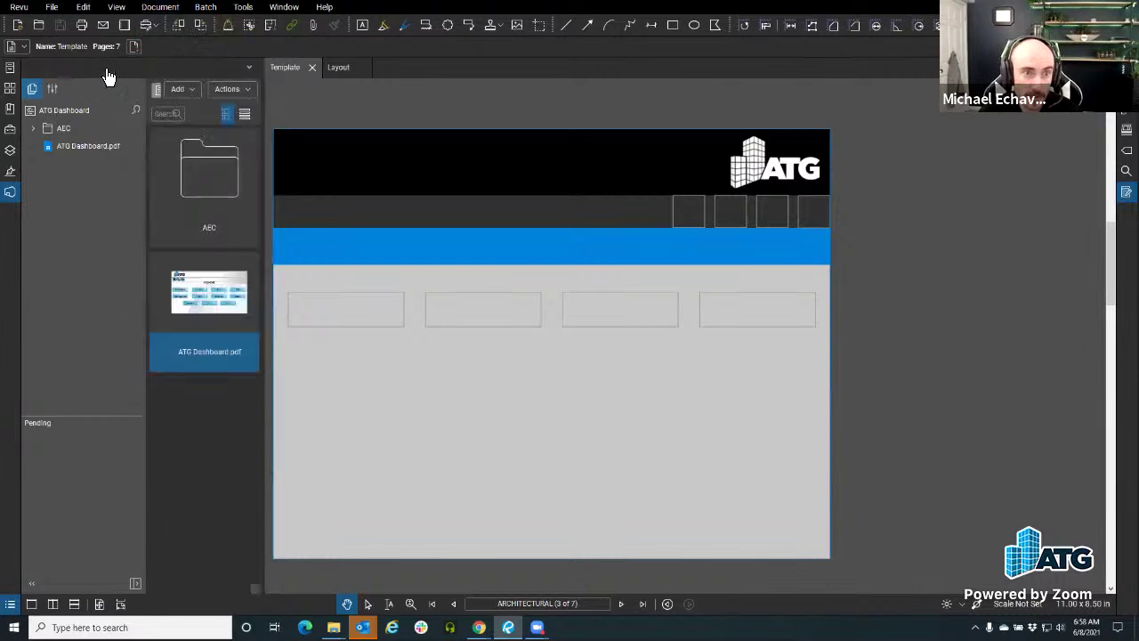
{"action": "left_click", "coordinate": [105, 68]}
Unflatten the Template markups and delete the row of four wide link boxes from the ARCHITECTURAL page.
{"action": "scroll", "coordinate": [333, 282], "scroll_direction": "up", "scroll_amount": 1}
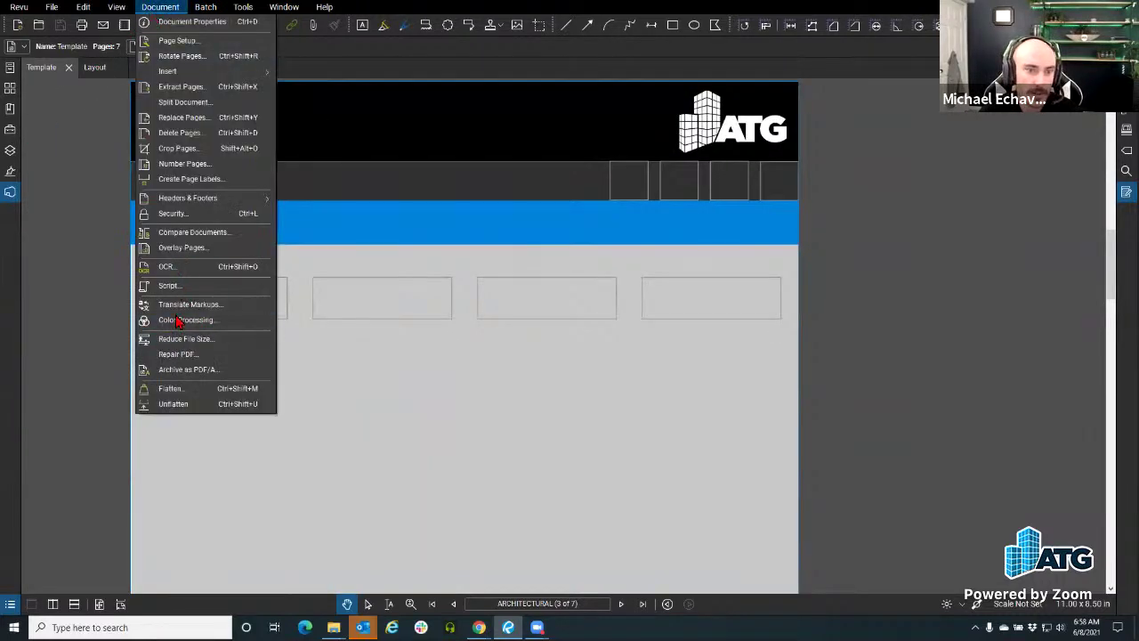
{"action": "left_click", "coordinate": [172, 404]}
{"action": "left_click", "coordinate": [342, 317]}
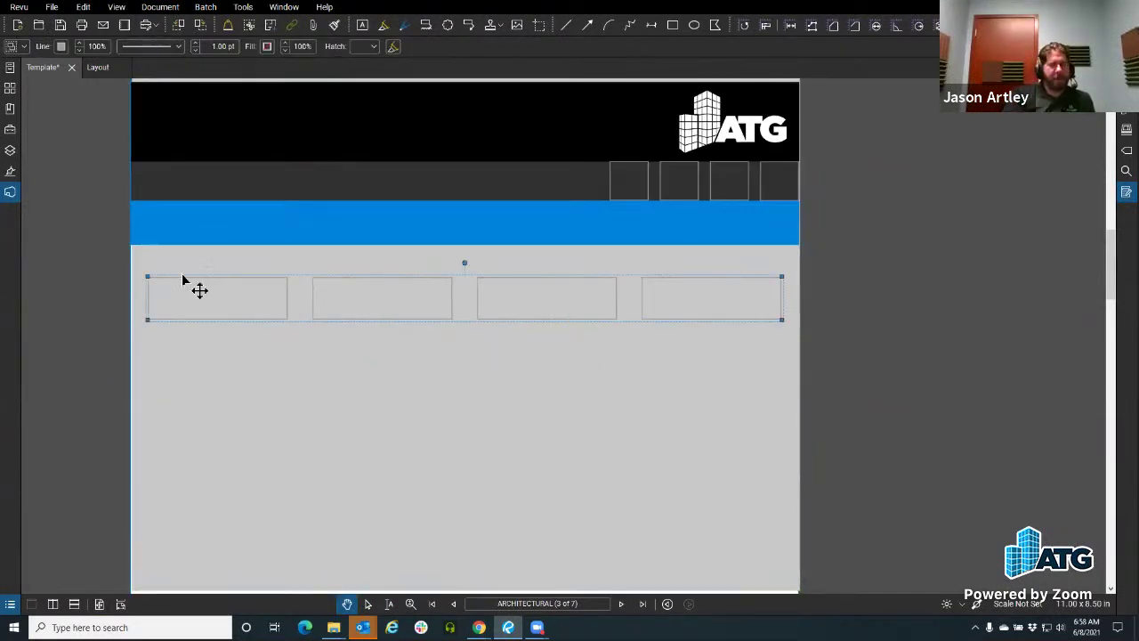
{"action": "key", "text": "Delete"}
Delete the four small icon boxes and the ATG logo from the ARCHITECTURAL page's header.
{"action": "left_click", "coordinate": [644, 207]}
{"action": "left_click_drag", "start_coordinate": [652, 192], "coordinate": [769, 190]}
{"action": "left_click", "coordinate": [716, 147]}
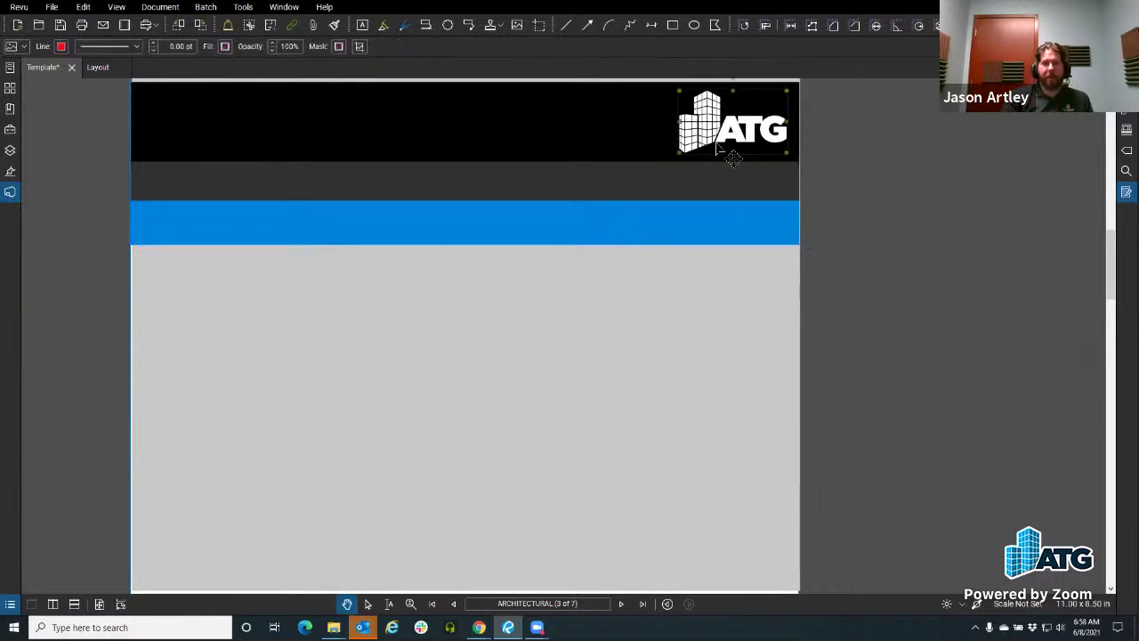
{"action": "key", "text": "Delete"}
{"action": "left_click", "coordinate": [414, 467]}
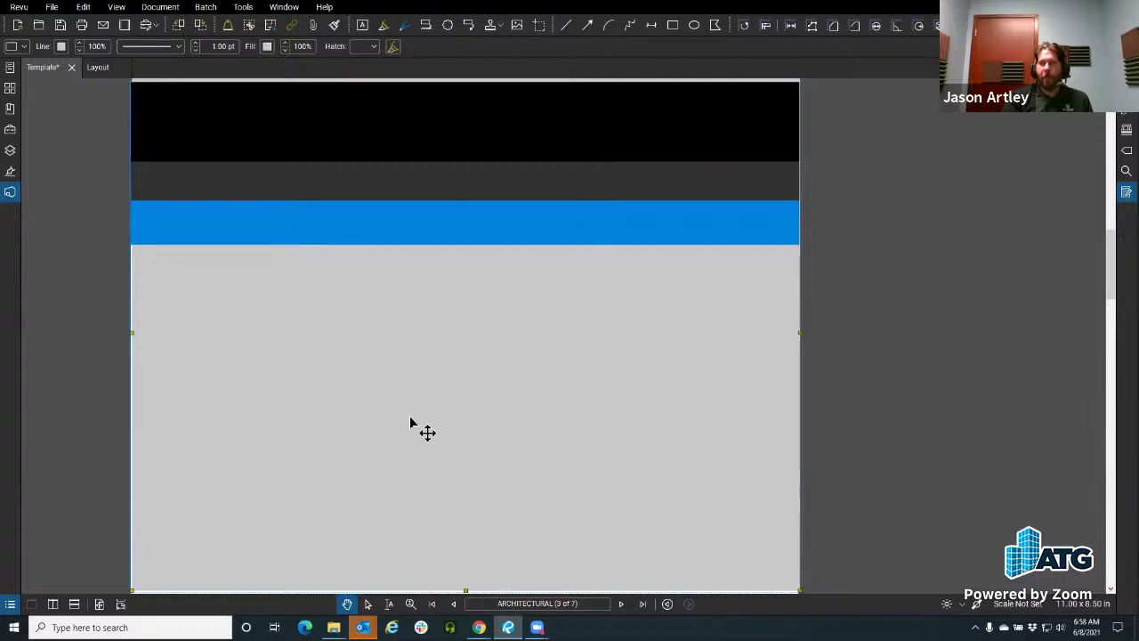
{"action": "scroll", "coordinate": [374, 354], "scroll_direction": "down", "scroll_amount": 2}
{"action": "scroll", "coordinate": [377, 356], "scroll_direction": "up", "scroll_amount": 1}
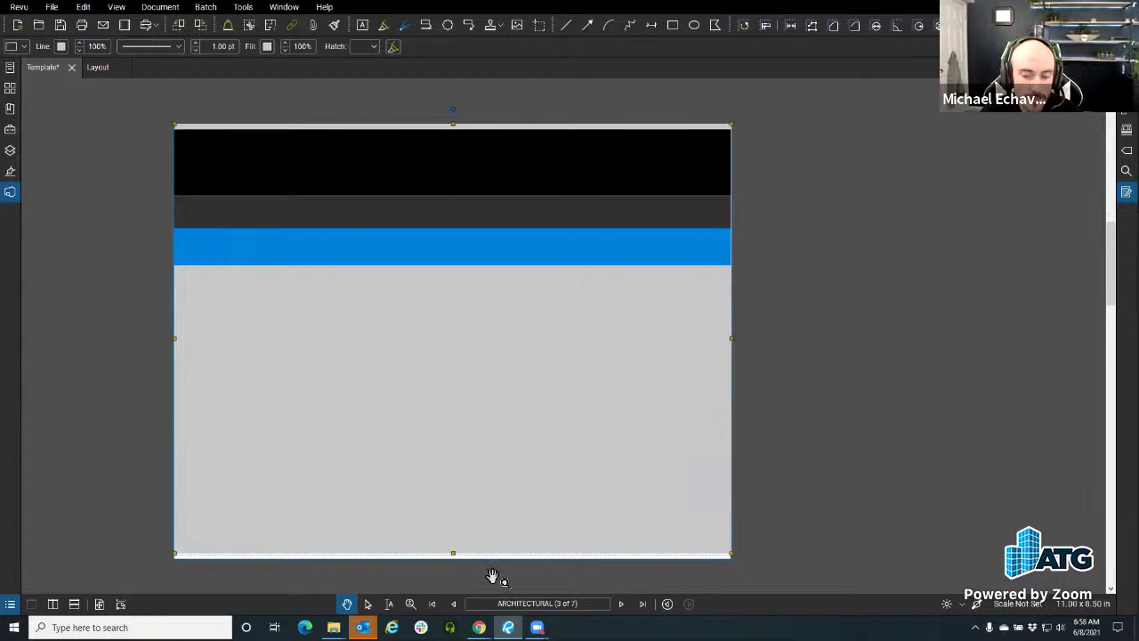
Reopen the ATG Dashboard project, view ATG Dashboard.pdf in Split View, and close the PDF.
{"action": "left_click", "coordinate": [11, 193]}
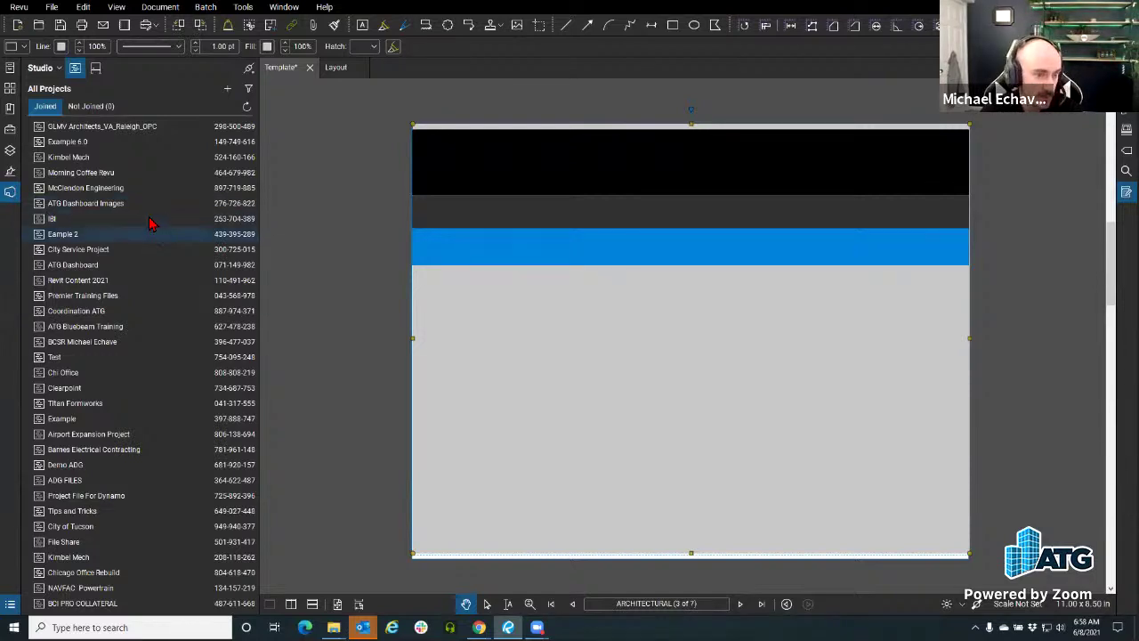
{"action": "double_click", "coordinate": [112, 270]}
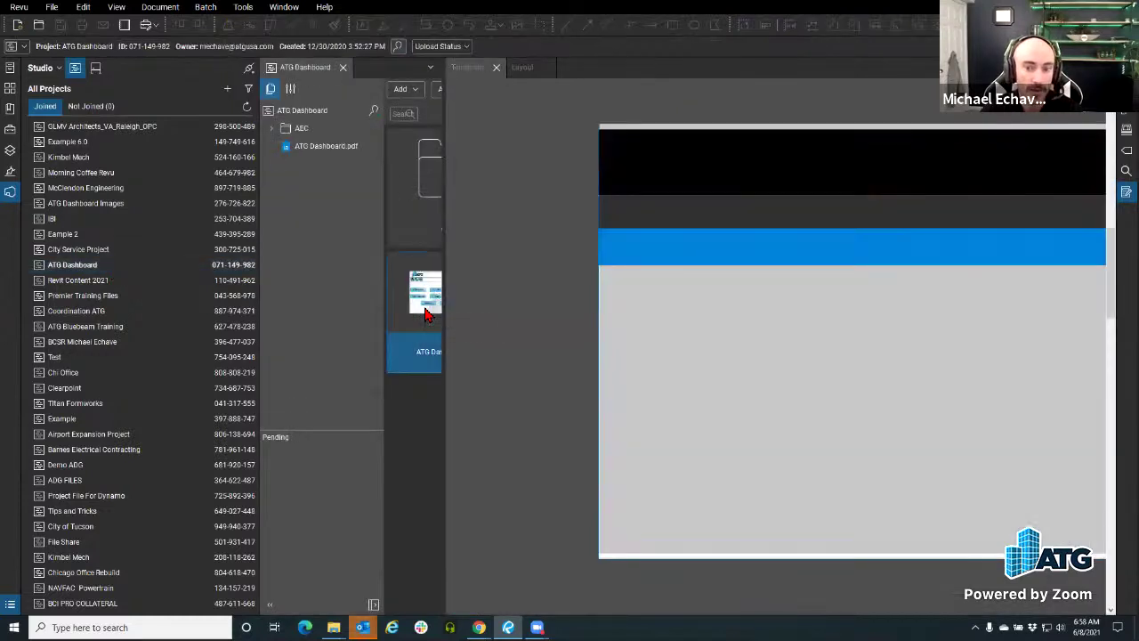
{"action": "double_click", "coordinate": [425, 312]}
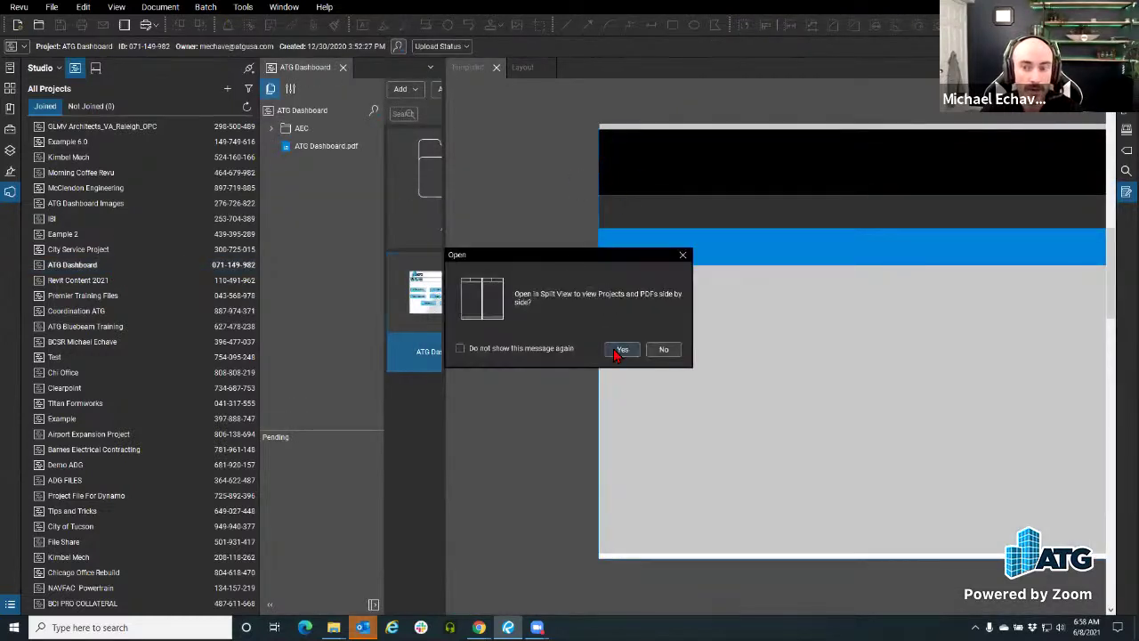
{"action": "left_click", "coordinate": [622, 349]}
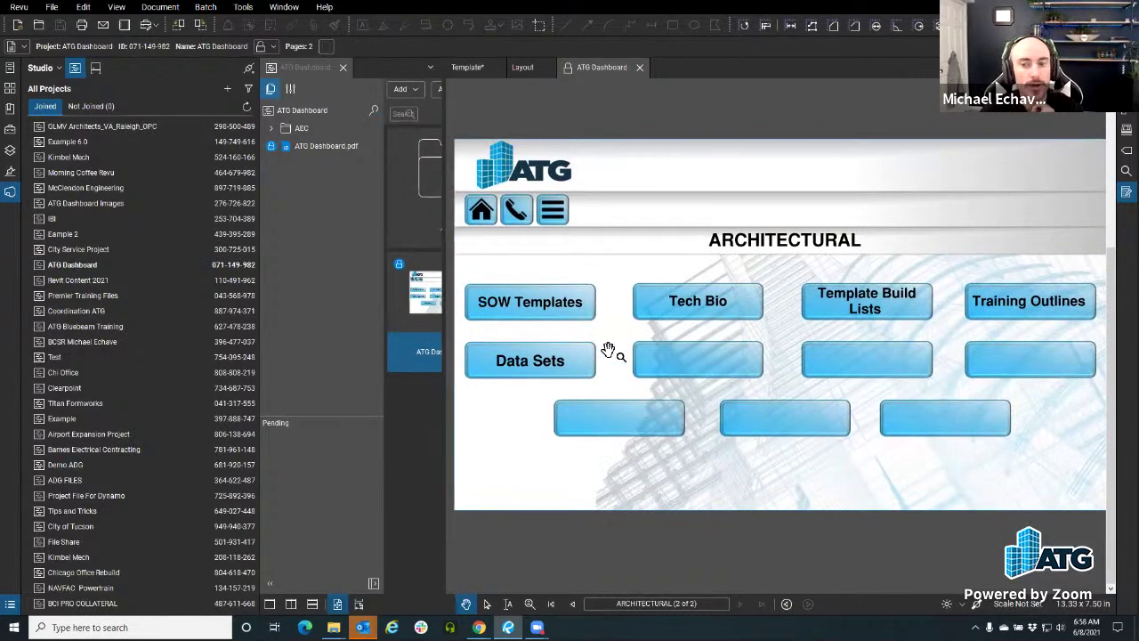
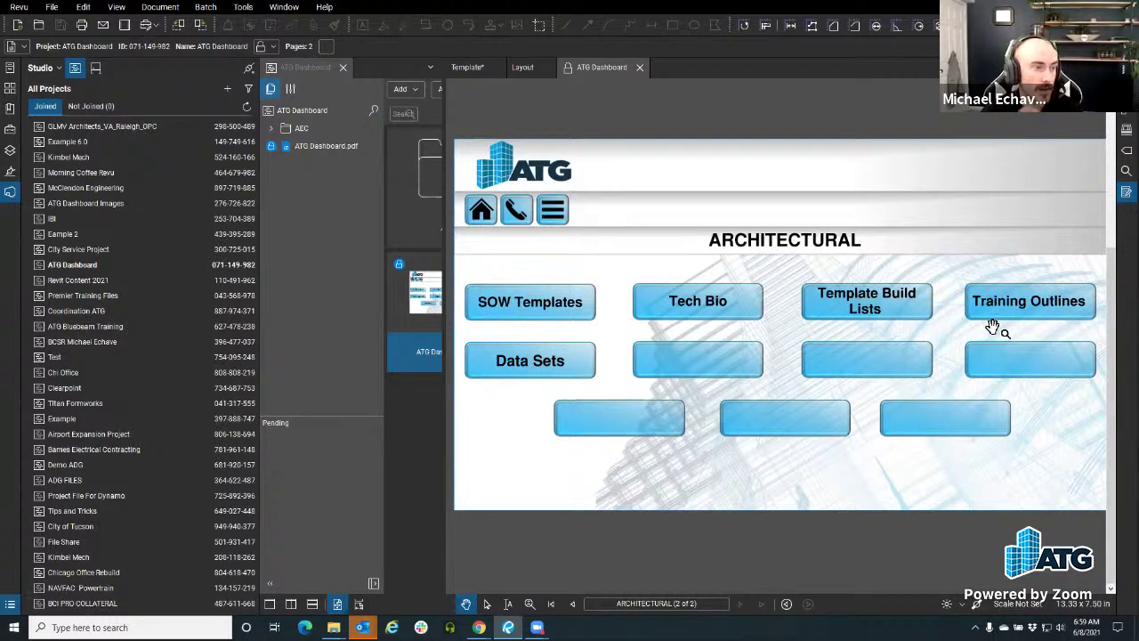
{"action": "left_click", "coordinate": [639, 67]}
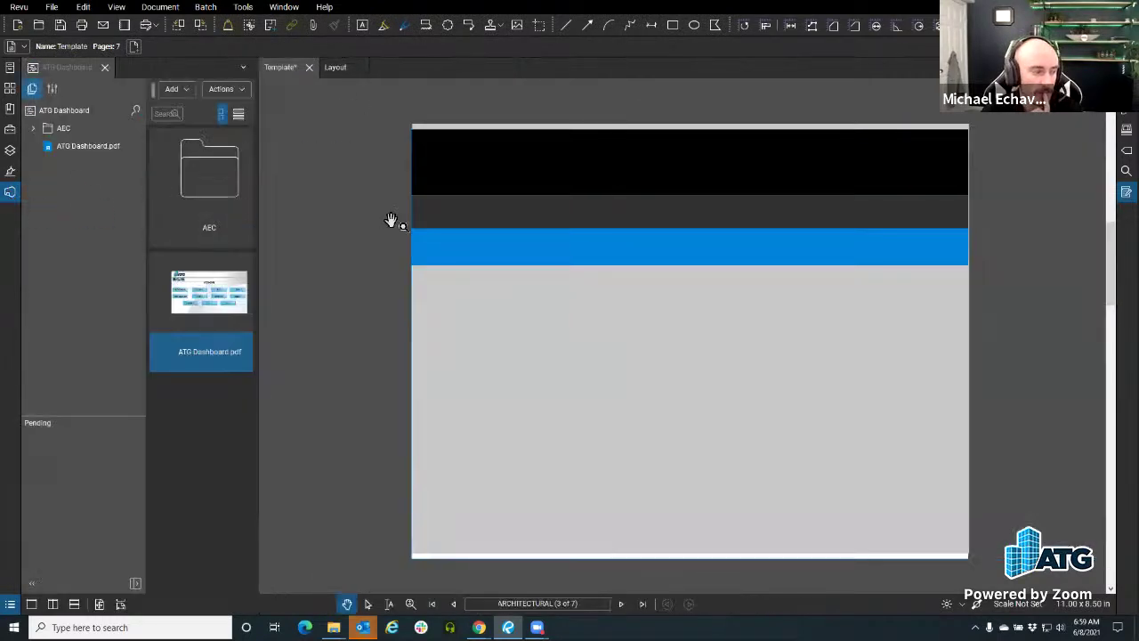
Delete the black, dark grey and blue header bands from the Template's ARCHITECTURAL page.
{"action": "left_click", "coordinate": [465, 170]}
{"action": "scroll", "coordinate": [467, 172], "scroll_direction": "up", "scroll_amount": 3}
{"action": "left_click_drag", "start_coordinate": [409, 267], "coordinate": [409, 255]}
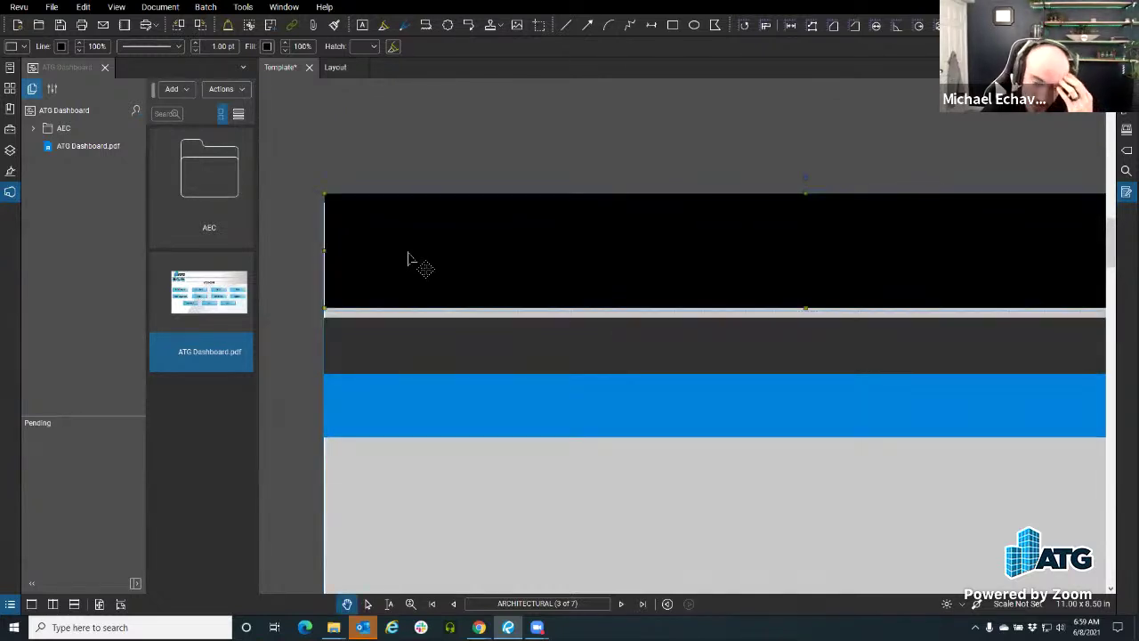
{"action": "key", "text": "Delete"}
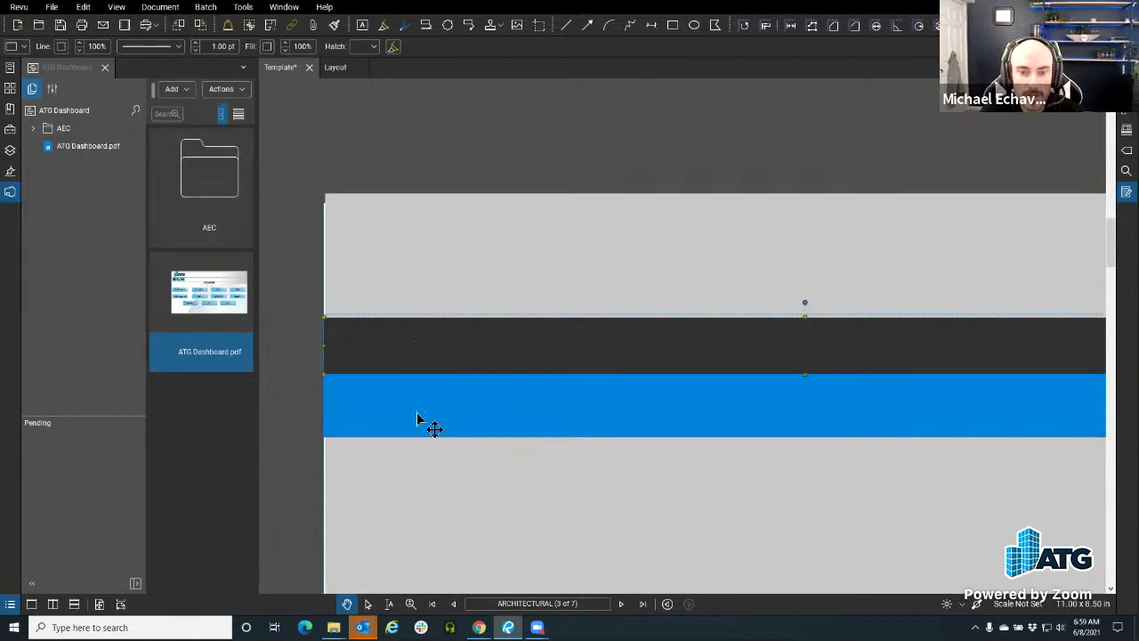
{"action": "left_click", "coordinate": [405, 403]}
{"action": "key", "text": "Delete"}
Delete the light grey background rectangle from the ARCHITECTURAL page and undo its deletion.
{"action": "left_click", "coordinate": [364, 254]}
{"action": "scroll", "coordinate": [364, 254], "scroll_direction": "down", "scroll_amount": 3}
{"action": "key", "text": "Delete"}
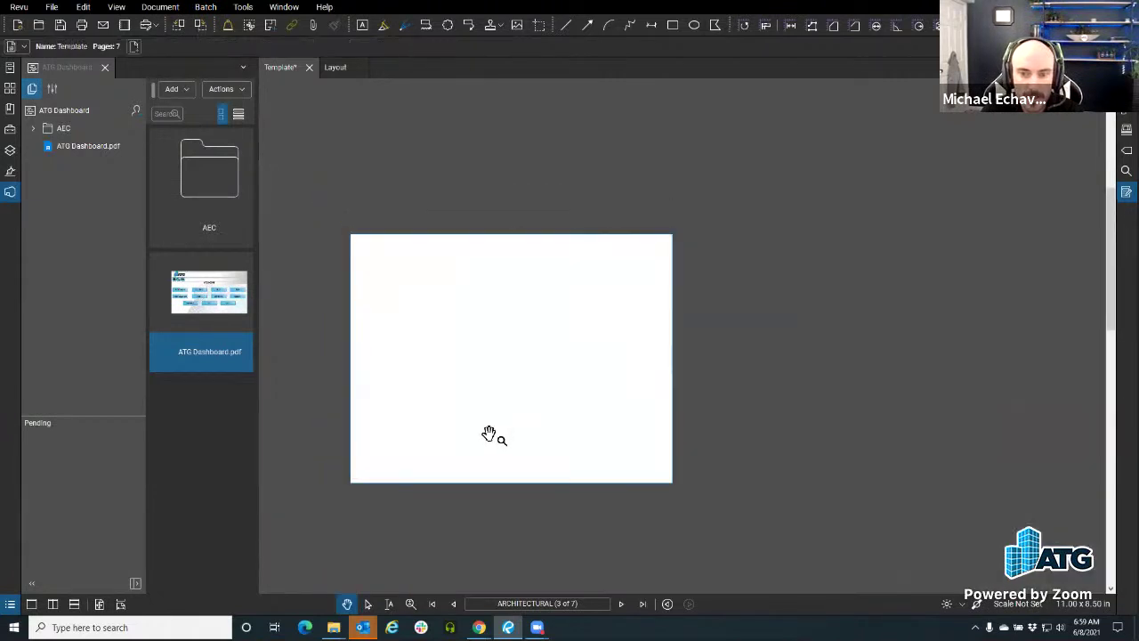
{"action": "key", "text": "ctrl+z"}
{"action": "scroll", "coordinate": [455, 307], "scroll_direction": "up", "scroll_amount": 1}
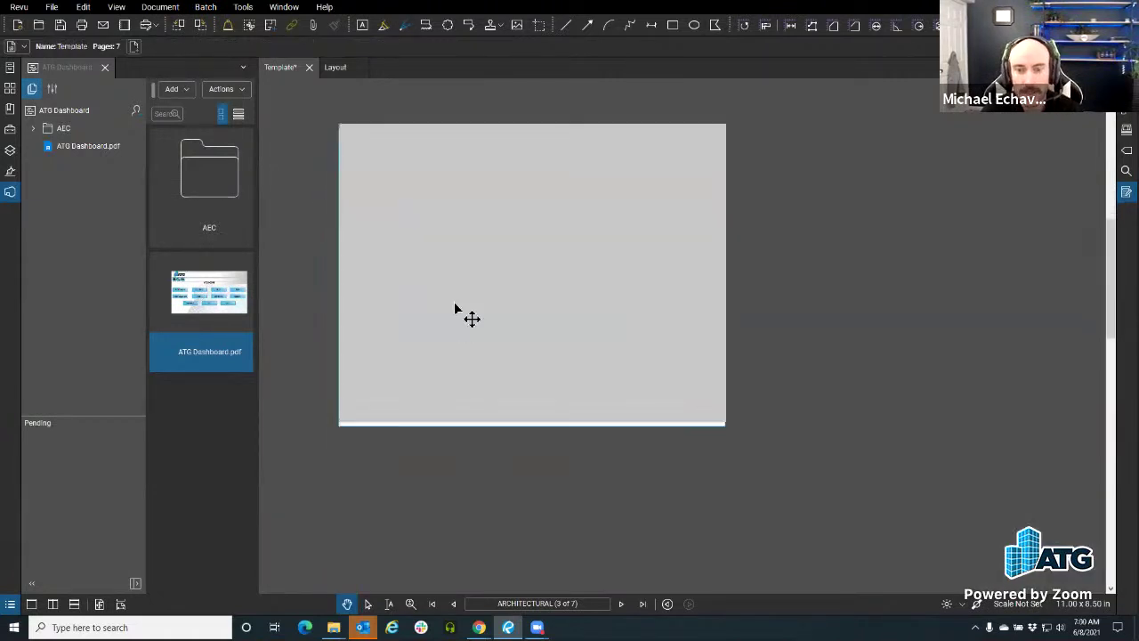
Reposition the light grey background rectangle so that it covers the whole ARCHITECTURAL page.
{"action": "scroll", "coordinate": [439, 301], "scroll_direction": "up", "scroll_amount": 3}
{"action": "left_click_drag", "start_coordinate": [488, 261], "coordinate": [486, 267]}
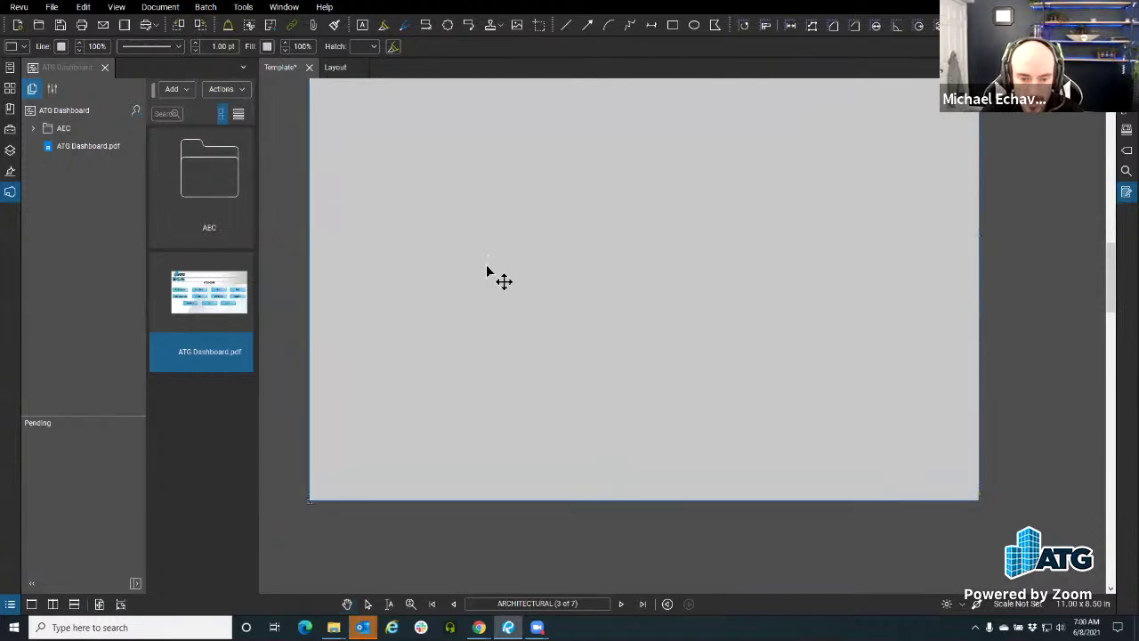
{"action": "scroll", "coordinate": [476, 305], "scroll_direction": "down", "scroll_amount": 5}
{"action": "left_click_drag", "start_coordinate": [474, 307], "coordinate": [462, 346]}
{"action": "left_click", "coordinate": [856, 421]}
{"action": "left_click_drag", "start_coordinate": [459, 293], "coordinate": [445, 307]}
{"action": "scroll", "coordinate": [445, 307], "scroll_direction": "up", "scroll_amount": 3}
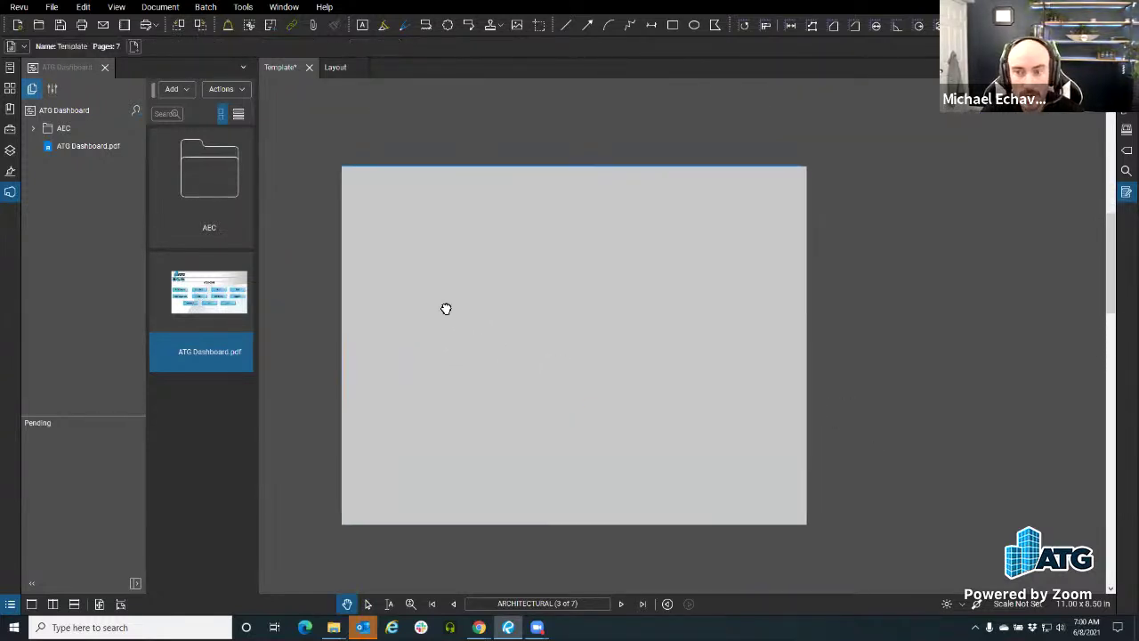
{"action": "scroll", "coordinate": [445, 309], "scroll_direction": "down", "scroll_amount": 1}
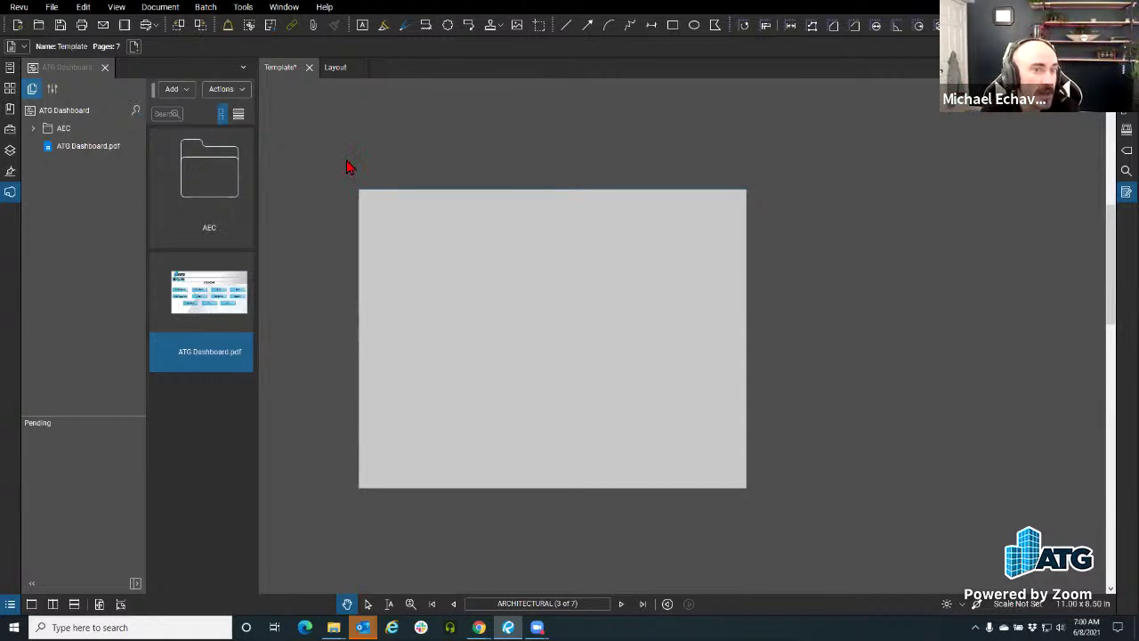
Review the page thumbnails of the Template document.
{"action": "left_click", "coordinate": [11, 89]}
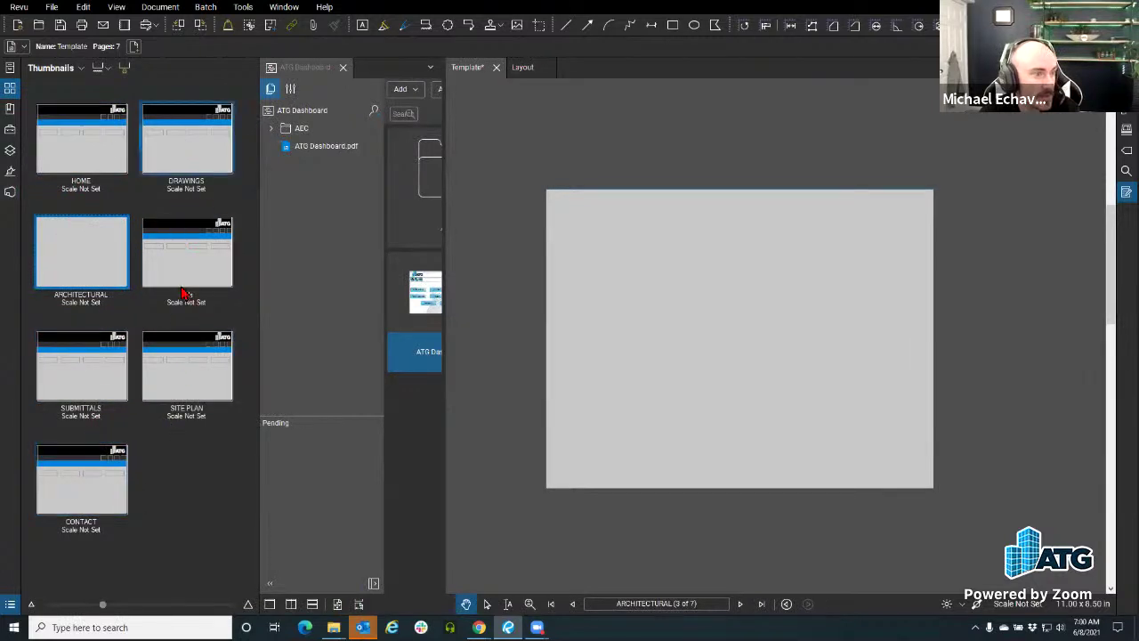
{"action": "left_click_drag", "start_coordinate": [77, 219], "coordinate": [122, 500]}
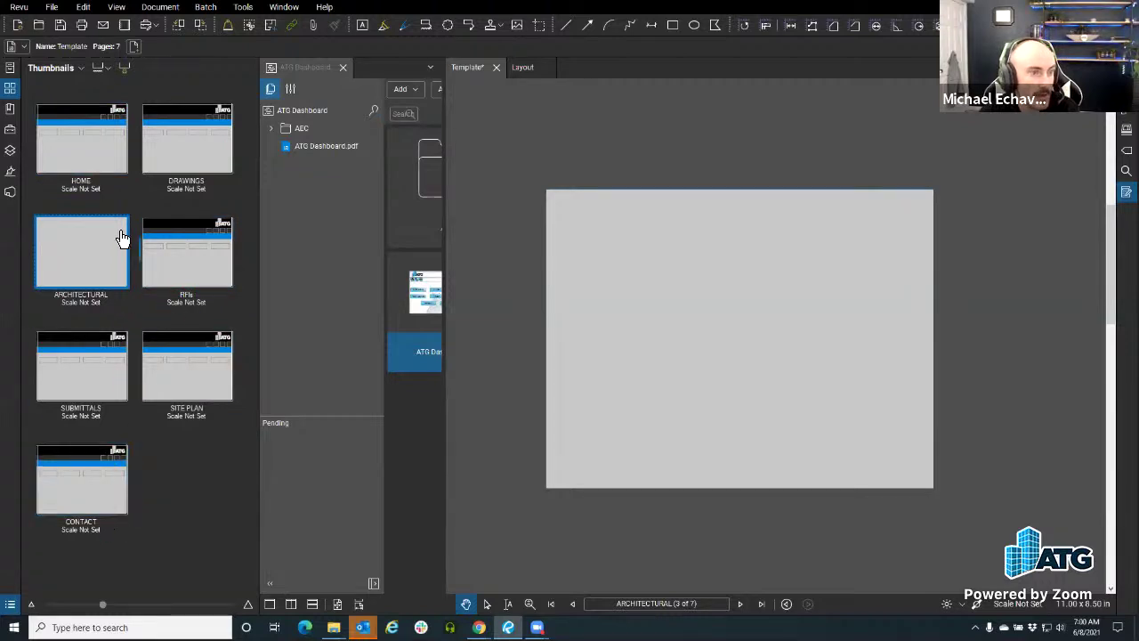
{"action": "left_click", "coordinate": [10, 88]}
Undo the edits that removed the blue, dark grey and black header bands from the ARCHITECTURAL page.
{"action": "left_click_drag", "start_coordinate": [546, 293], "coordinate": [501, 269]}
{"action": "left_click", "coordinate": [503, 269]}
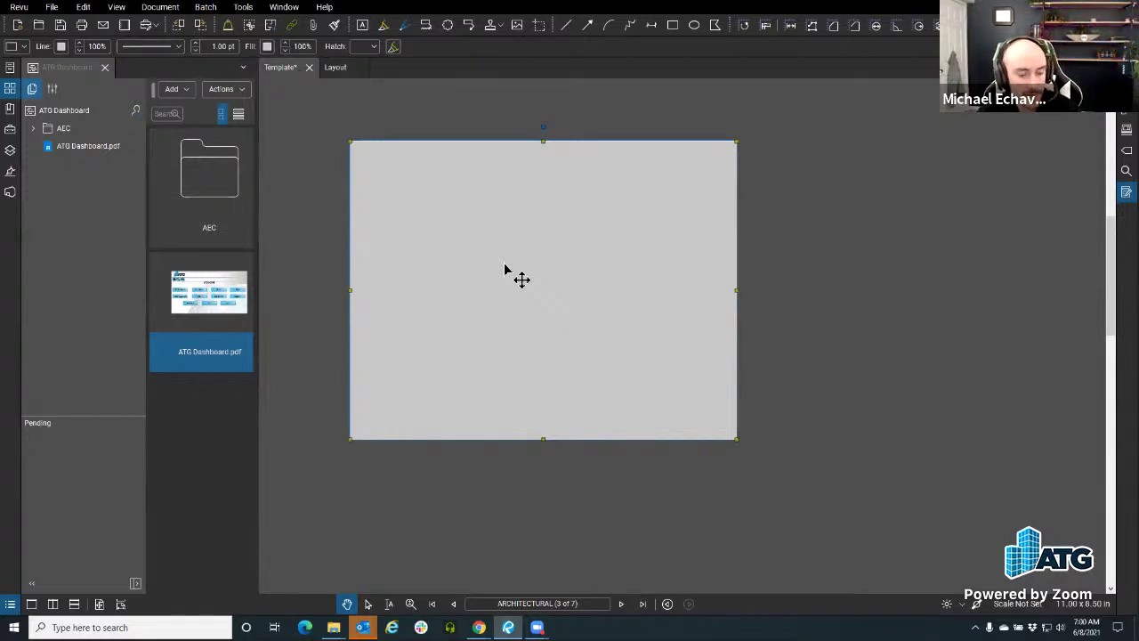
{"action": "scroll", "coordinate": [504, 269], "scroll_direction": "up", "scroll_amount": 2}
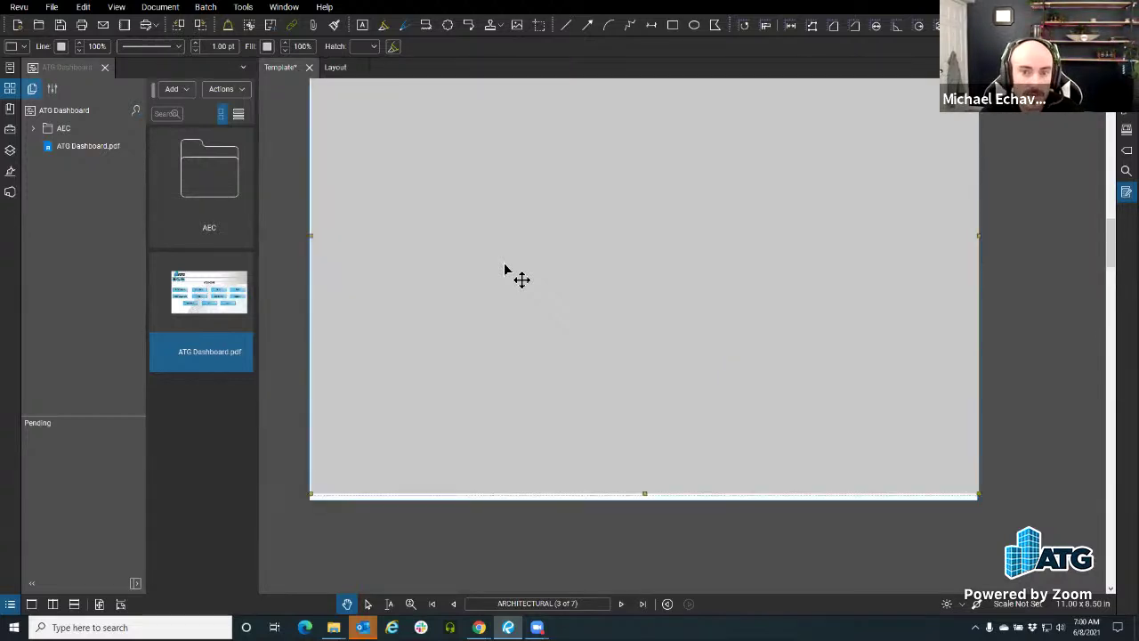
{"action": "left_click", "coordinate": [412, 420]}
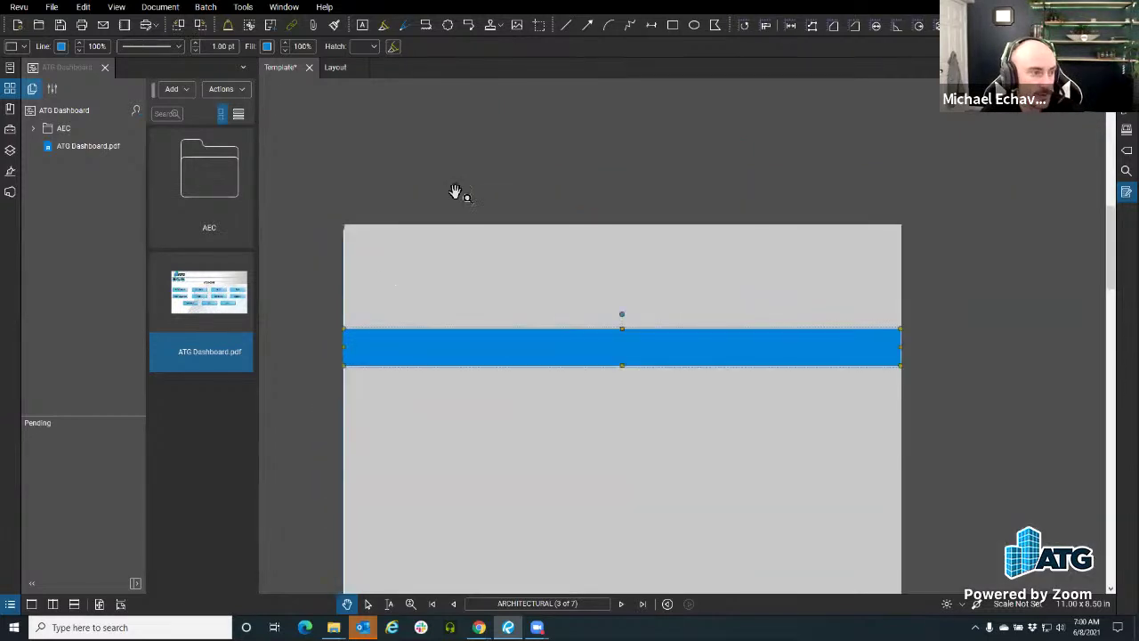
{"action": "scroll", "coordinate": [382, 182], "scroll_direction": "down", "scroll_amount": 1}
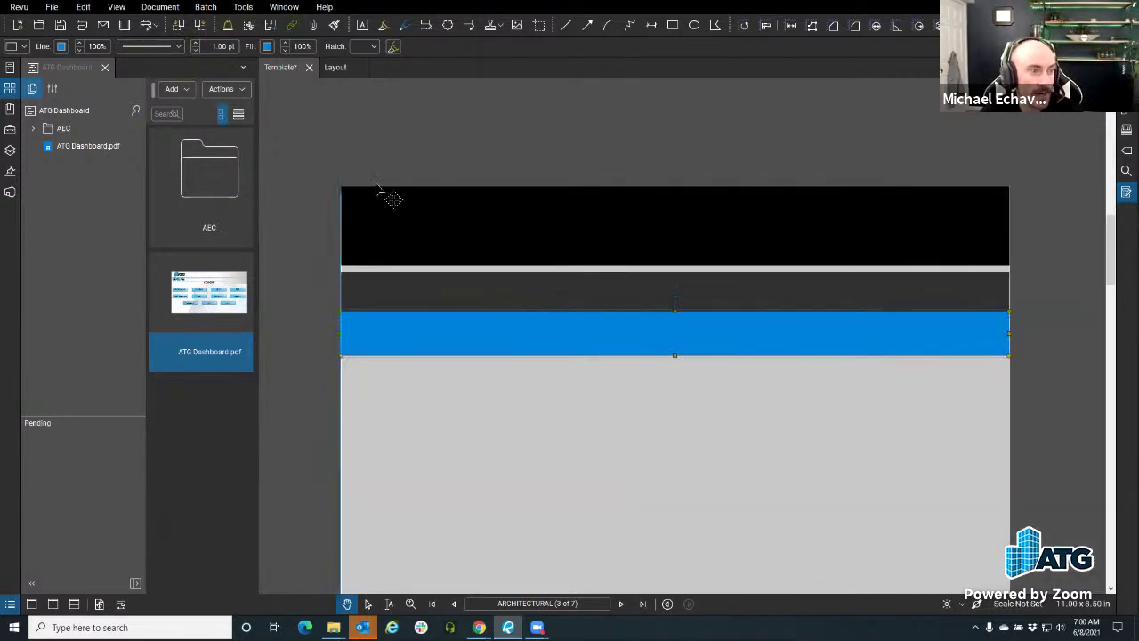
Switch to the Layout document and hide the project information pop-up on its HOME page.
{"action": "left_click", "coordinate": [335, 70]}
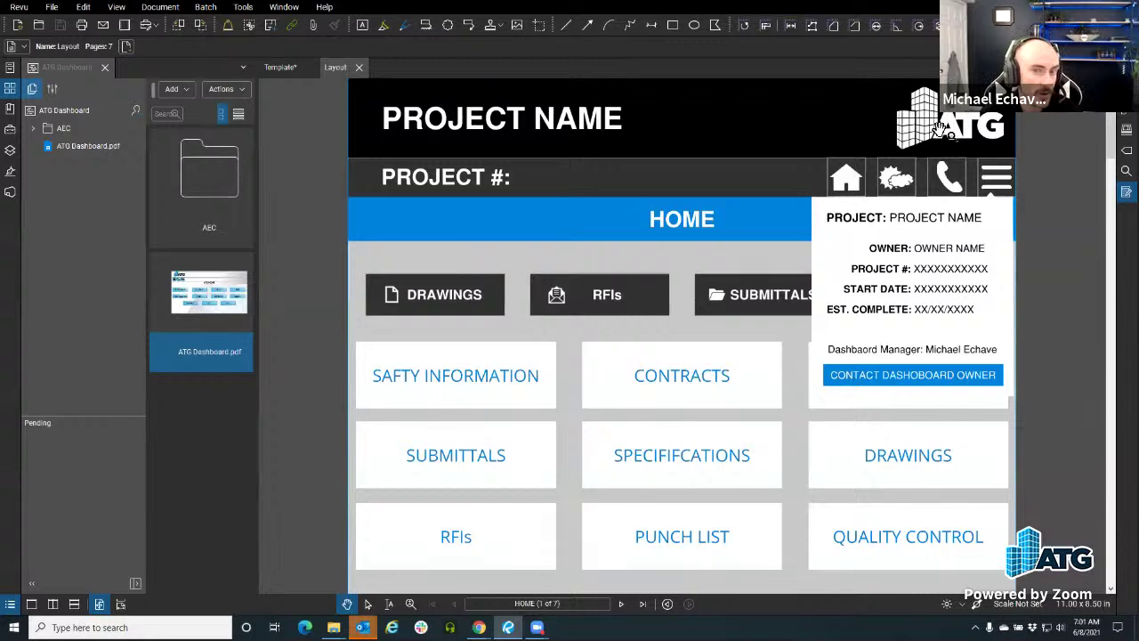
{"action": "left_click", "coordinate": [466, 125]}
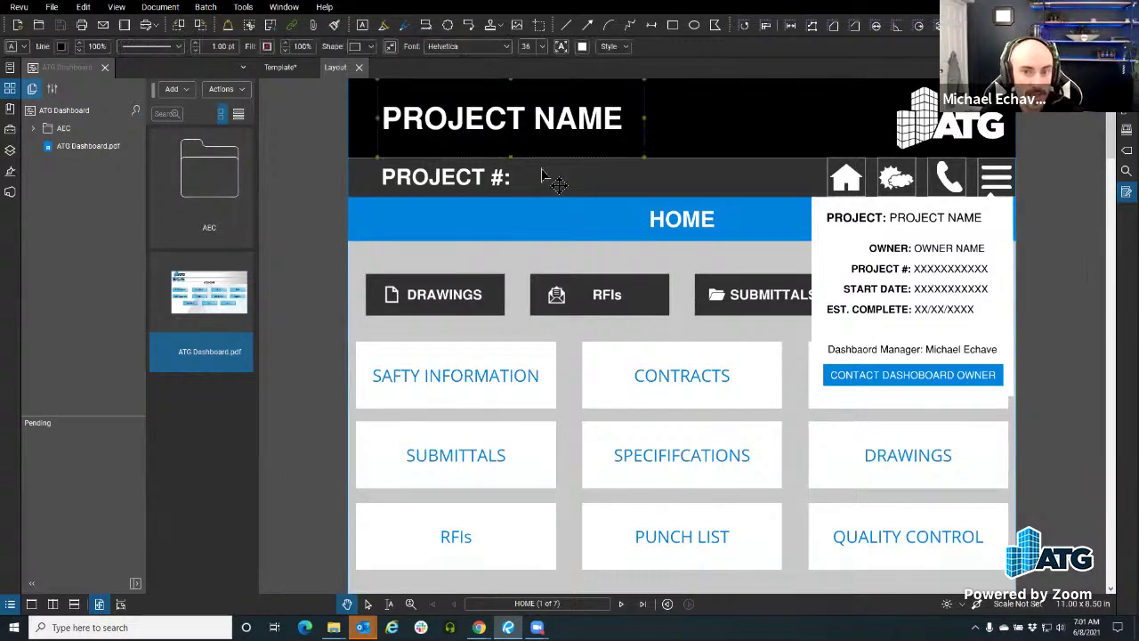
{"action": "scroll", "coordinate": [462, 134], "scroll_direction": "down", "scroll_amount": 3}
{"action": "scroll", "coordinate": [425, 173], "scroll_direction": "up", "scroll_amount": 3}
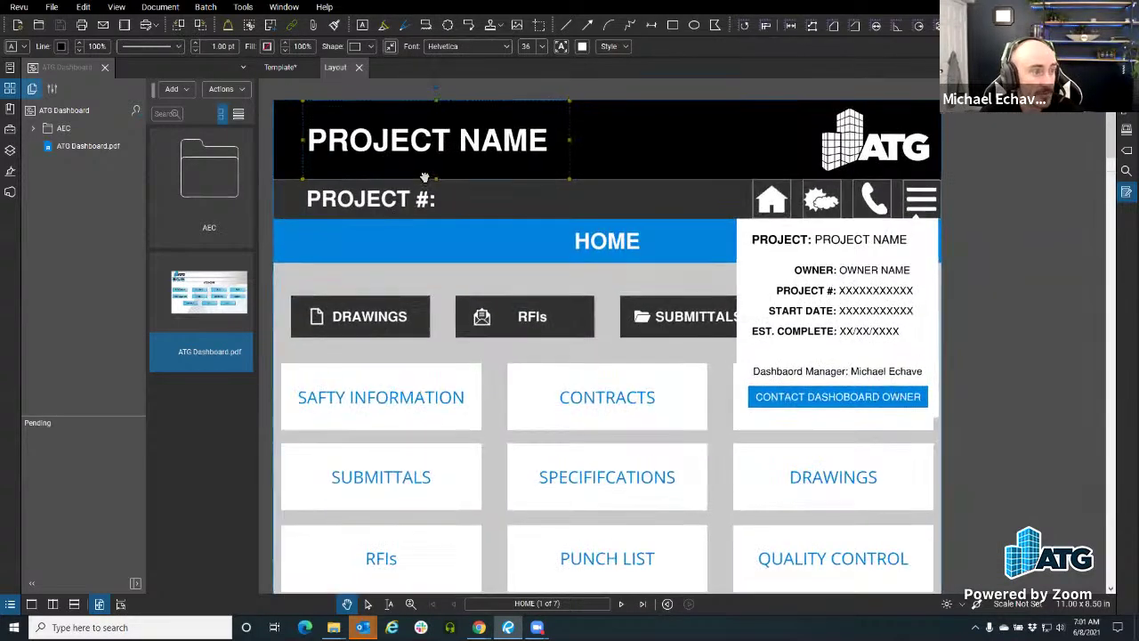
{"action": "left_click", "coordinate": [369, 302]}
{"action": "left_click", "coordinate": [931, 182]}
{"action": "left_click_drag", "start_coordinate": [467, 275], "coordinate": [491, 254]}
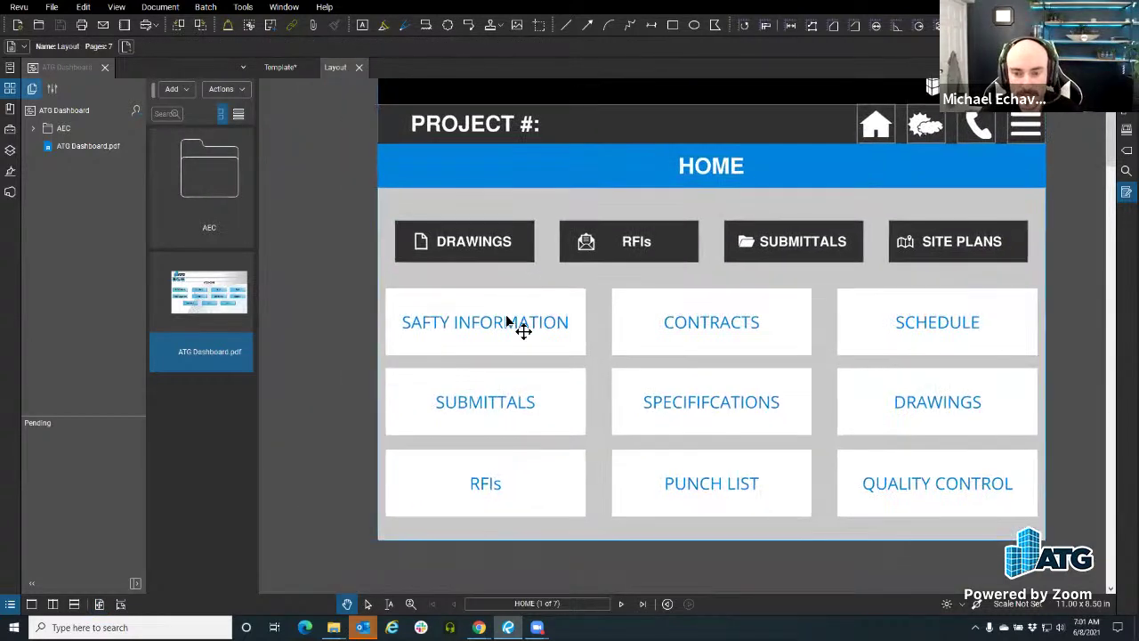
Move the SCHEDULE box out of line with its row on the HOME page, and undo the moves.
{"action": "left_click", "coordinate": [507, 322]}
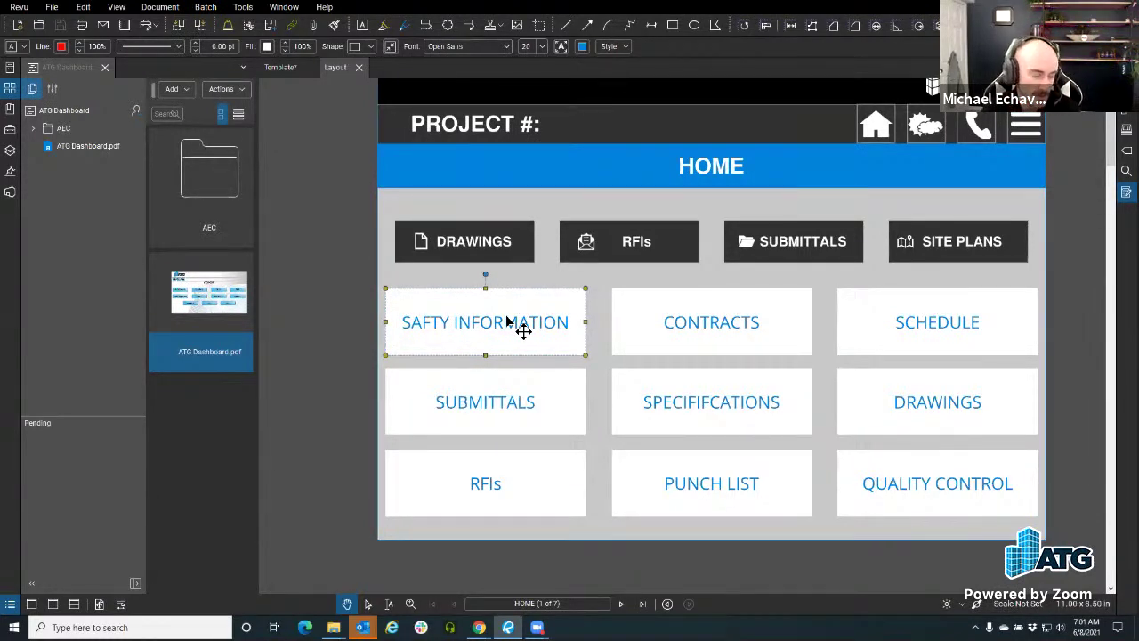
{"action": "left_click", "coordinate": [661, 328]}
{"action": "mouse_move", "coordinate": [897, 343]}
{"action": "left_mouse_down"}
{"action": "mouse_move", "coordinate": [882, 361]}
{"action": "mouse_move", "coordinate": [881, 332]}
{"action": "left_mouse_up"}
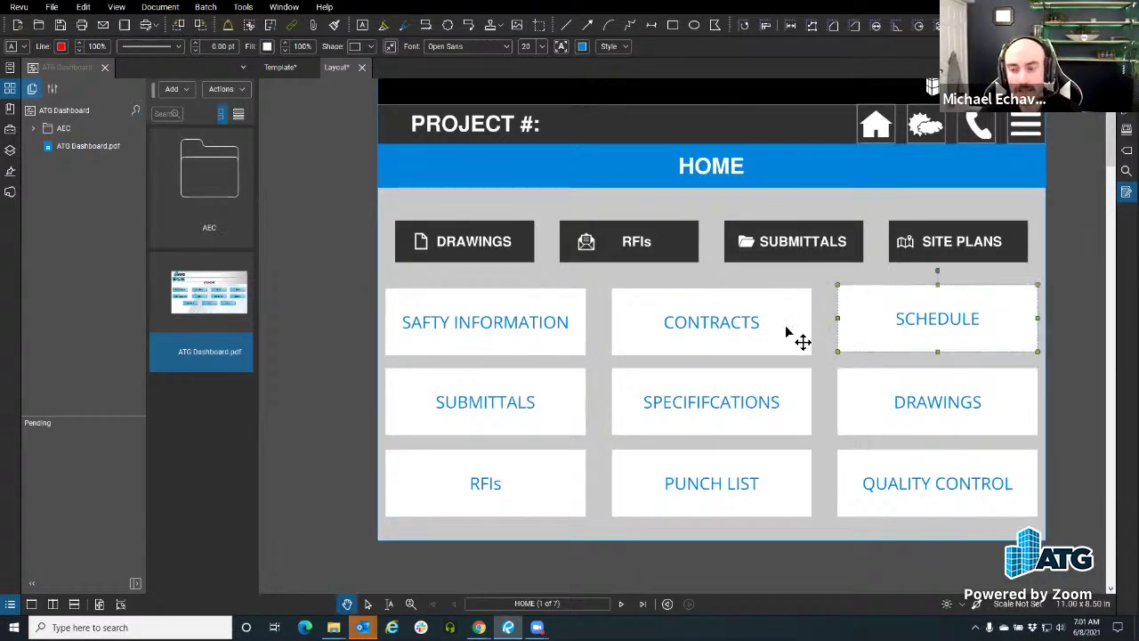
{"action": "key", "text": "ctrl+z"}
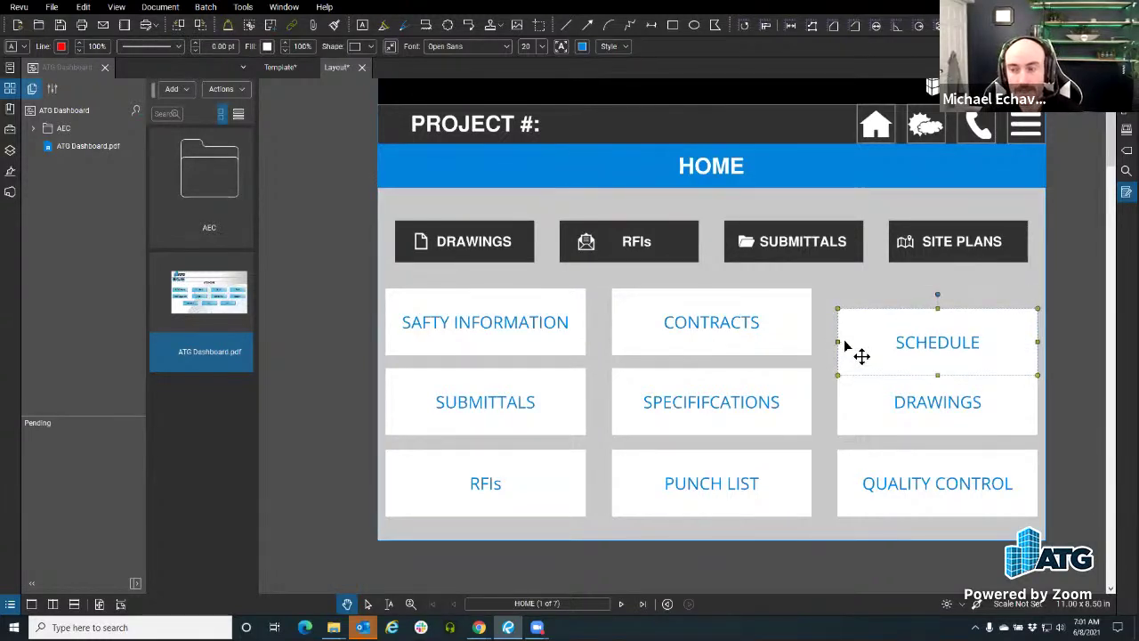
{"action": "key", "text": "ctrl+z"}
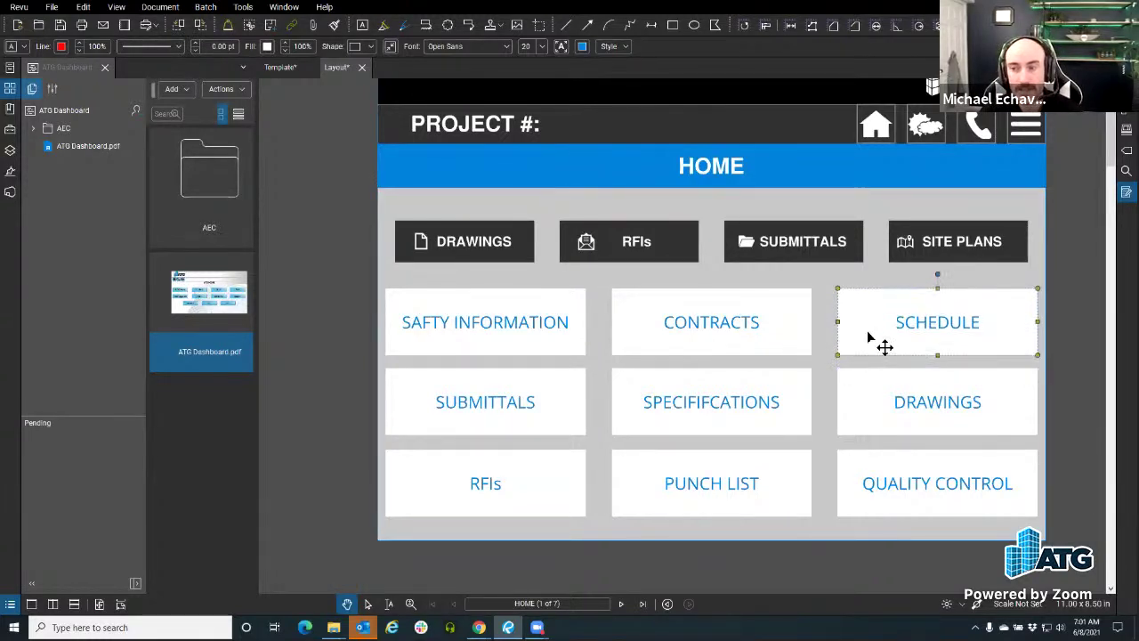
Shift the SCHEDULE box slightly left and the SAFTY INFORMATION box slightly right, towards the CONTRACTS box.
{"action": "left_click", "coordinate": [481, 321]}
{"action": "left_click", "coordinate": [790, 328]}
{"action": "left_click", "coordinate": [867, 330]}
{"action": "left_click_drag", "start_coordinate": [867, 330], "coordinate": [853, 327]}
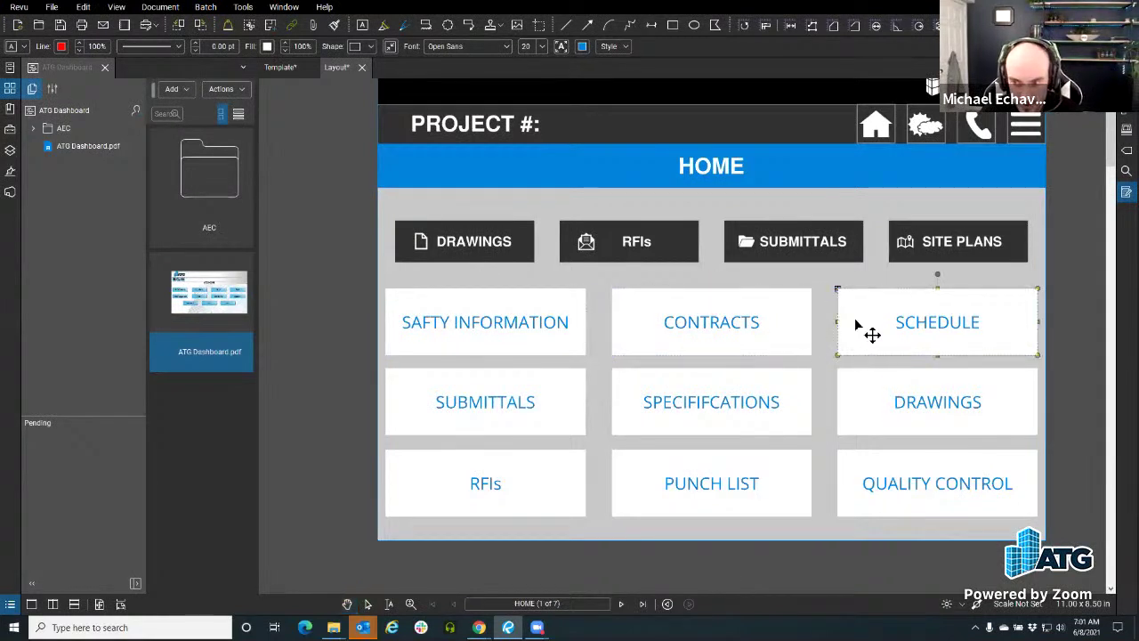
{"action": "left_click_drag", "start_coordinate": [540, 327], "coordinate": [552, 327]}
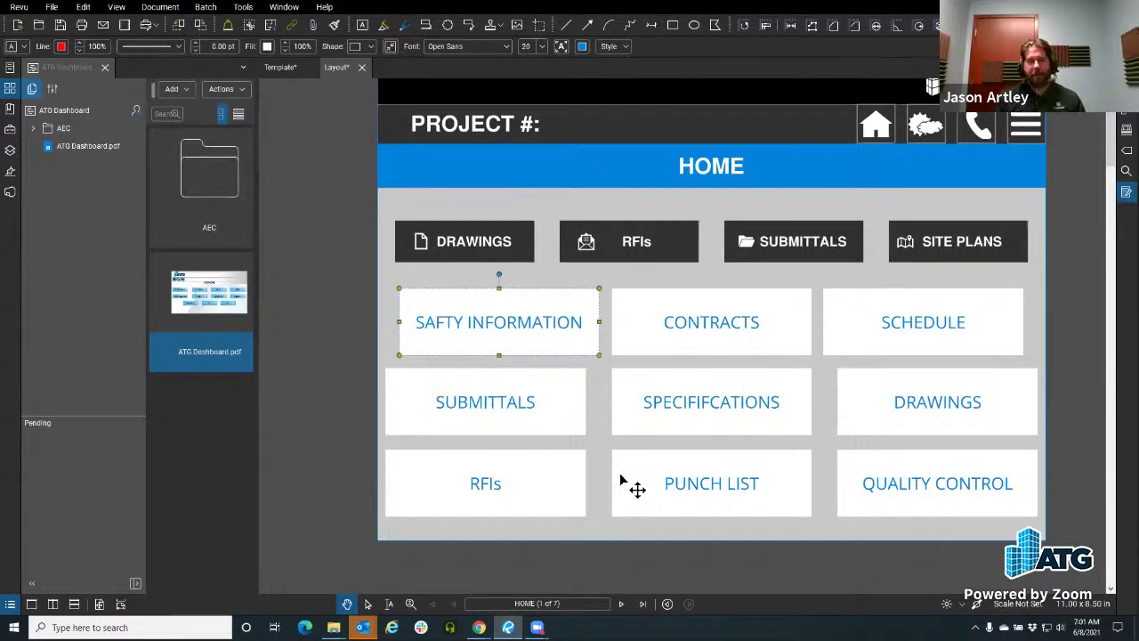
{"action": "double_click", "coordinate": [488, 329]}
{"action": "left_click", "coordinate": [455, 324]}
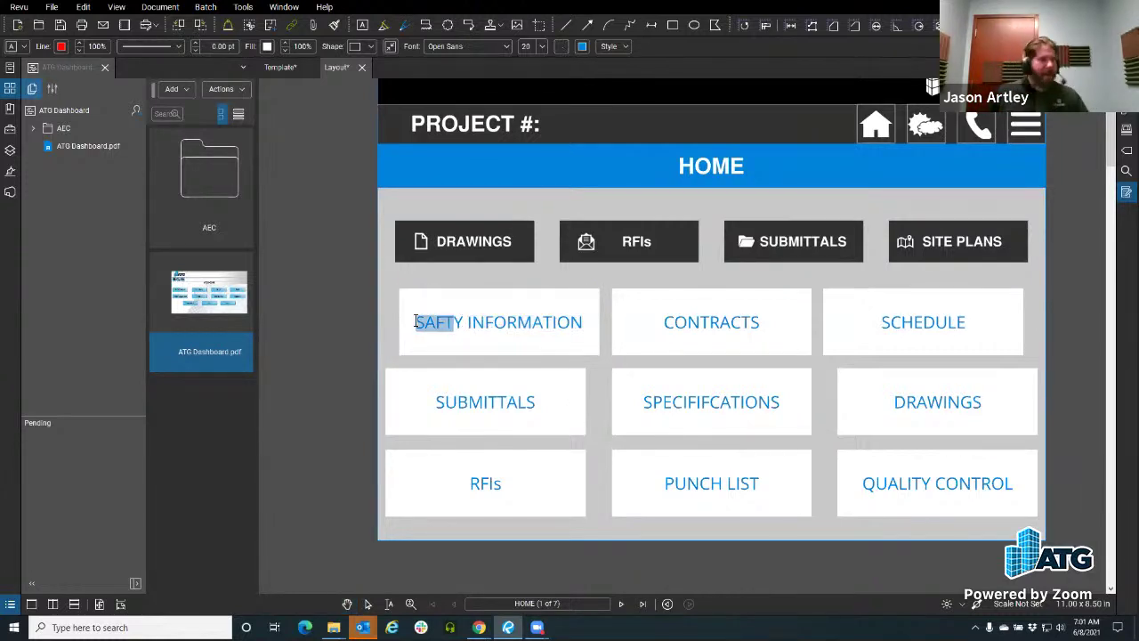
{"action": "left_click", "coordinate": [517, 324]}
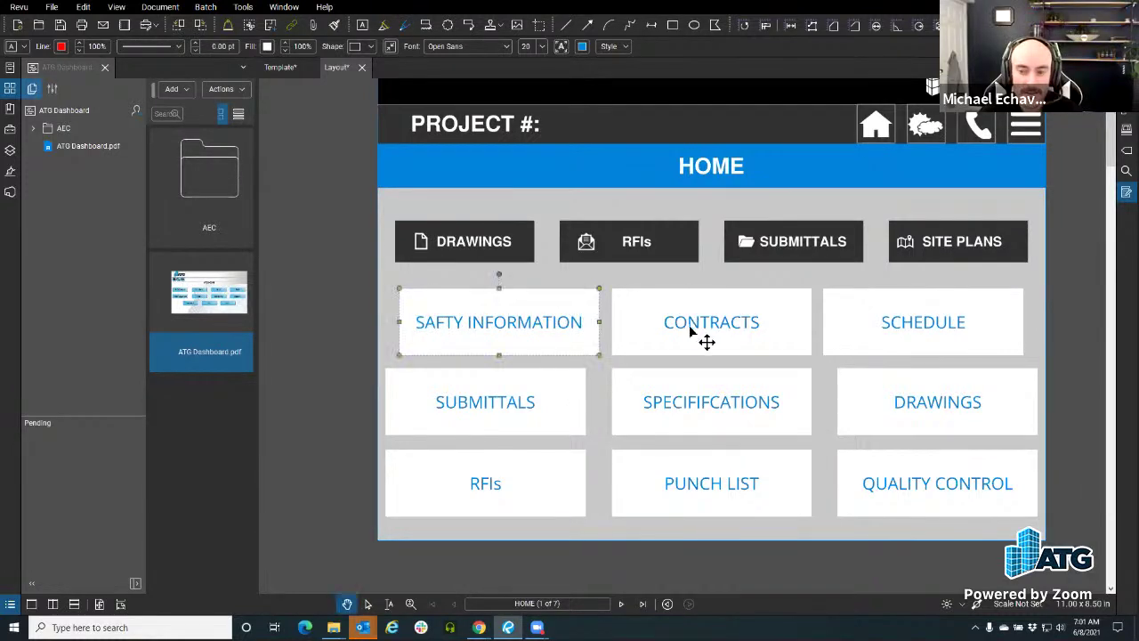
Nudge the SAFTY INFORMATION box, and distribute the SAFTY INFORMATION, CONTRACTS and SCHEDULE boxes horizontally.
{"action": "mouse_move", "coordinate": [559, 313]}
{"action": "left_mouse_down"}
{"action": "mouse_move", "coordinate": [522, 316]}
{"action": "mouse_move", "coordinate": [564, 326]}
{"action": "left_mouse_up"}
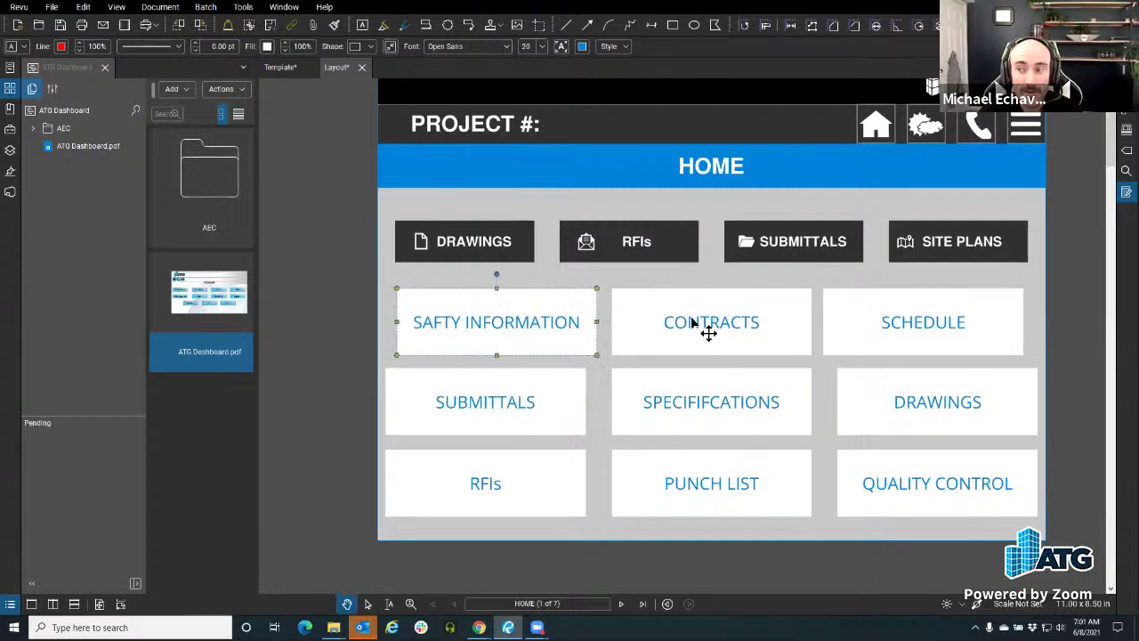
{"action": "left_click", "coordinate": [703, 328]}
{"action": "left_click", "coordinate": [893, 324]}
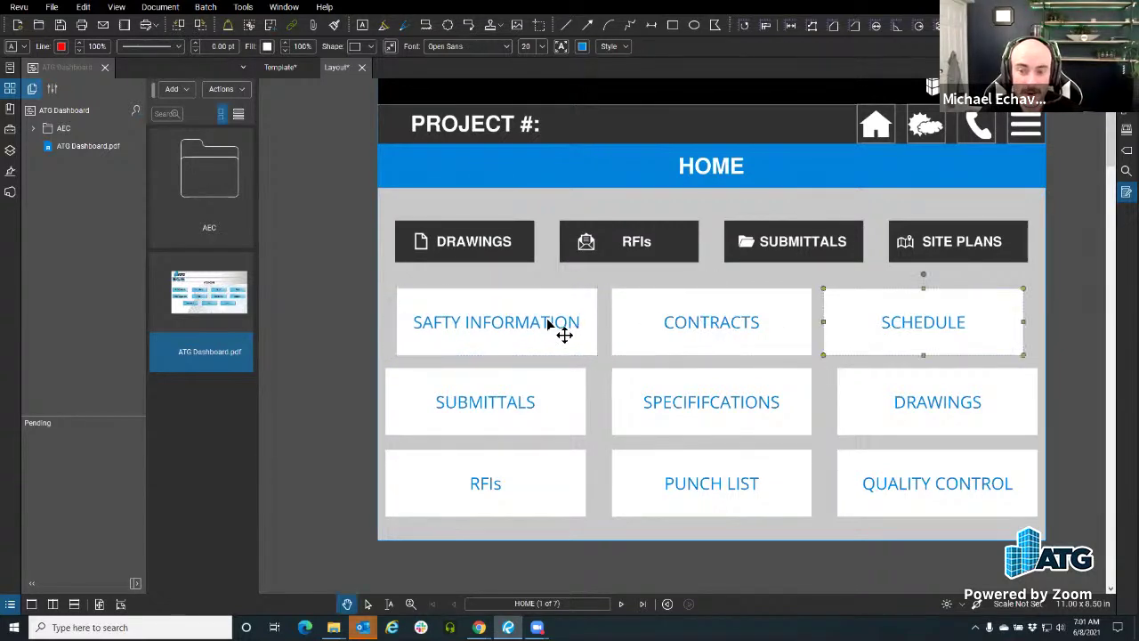
{"action": "left_click", "coordinate": [549, 324], "text": "shift"}
{"action": "left_click", "coordinate": [703, 329], "text": "shift"}
{"action": "right_click", "coordinate": [686, 327]}
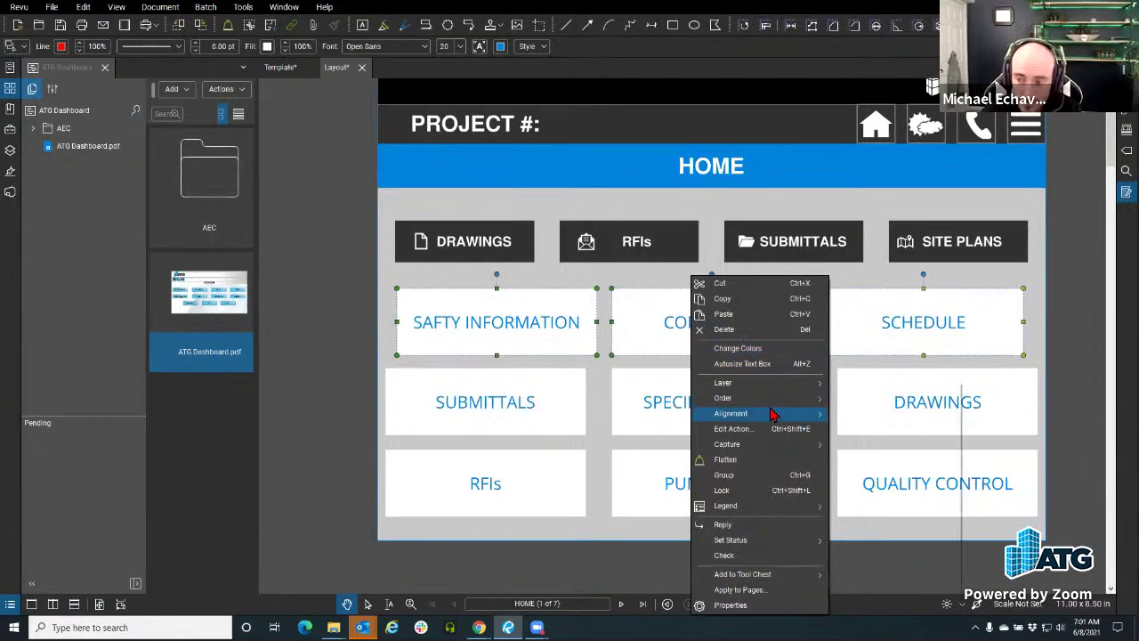
{"action": "mouse_move", "coordinate": [775, 413]}
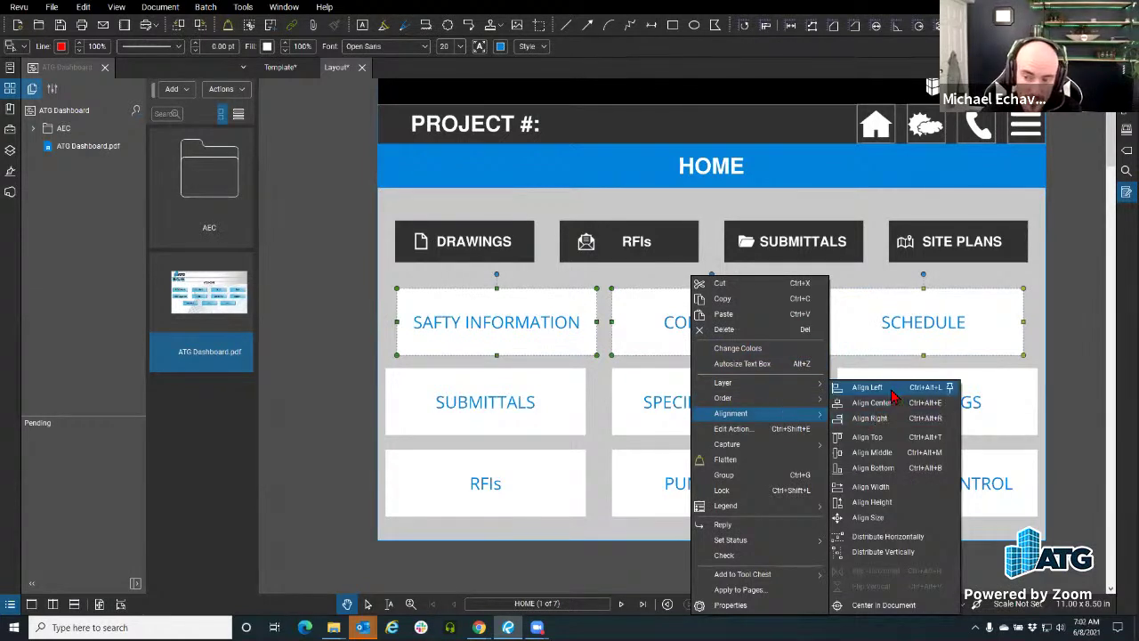
{"action": "left_click", "coordinate": [877, 554]}
{"action": "right_click", "coordinate": [705, 327]}
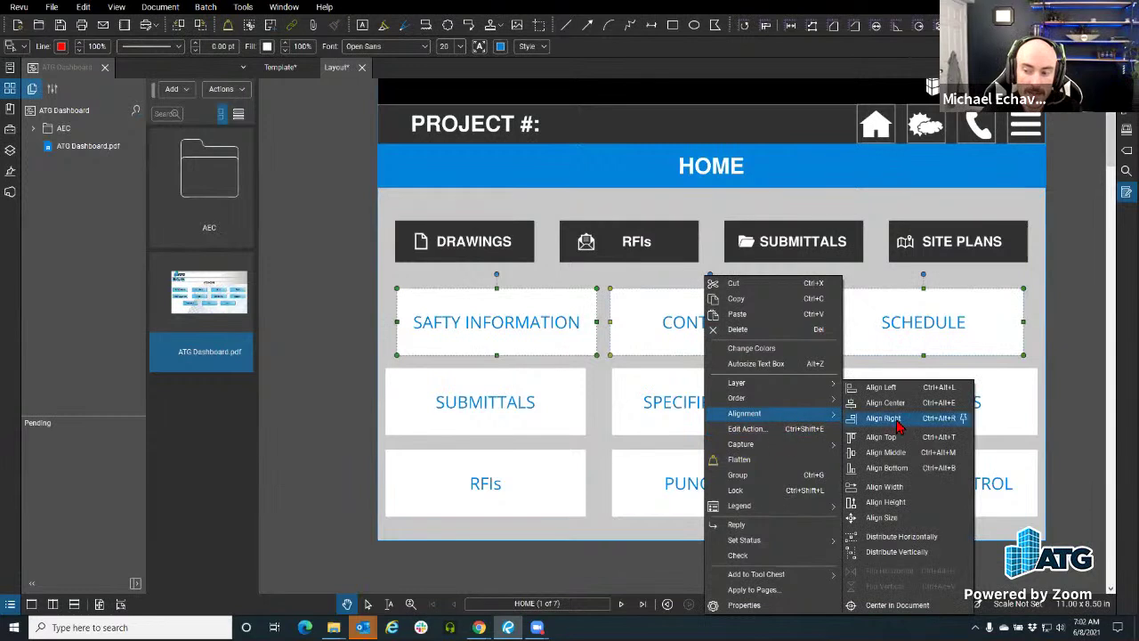
{"action": "left_click", "coordinate": [908, 538]}
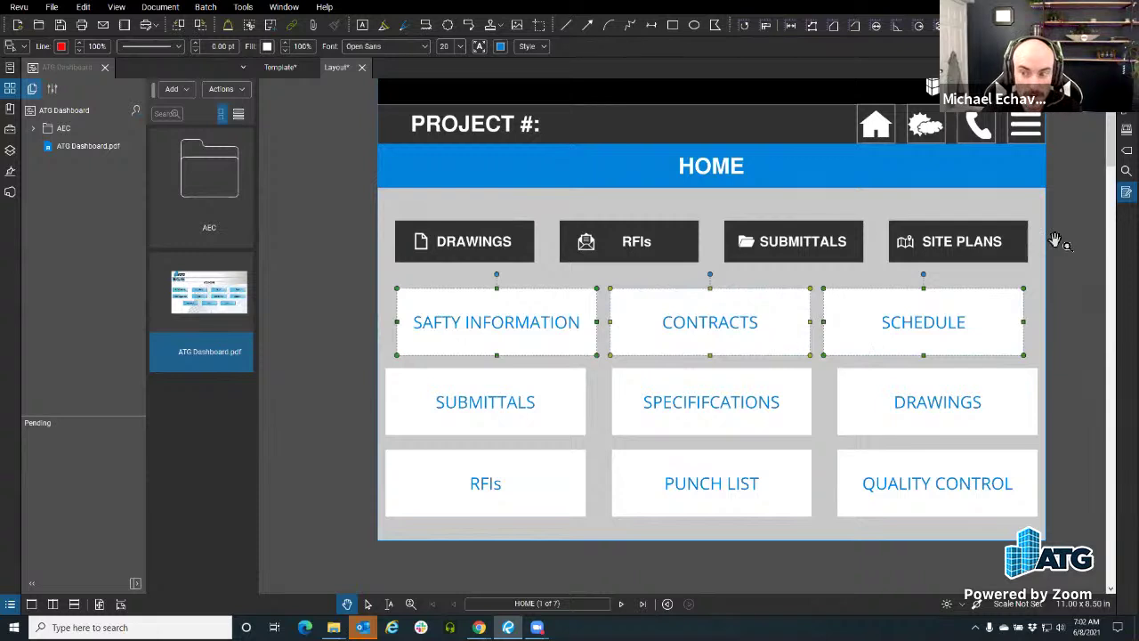
Move the evenly spaced SAFTY INFORMATION, CONTRACTS and SCHEDULE boxes together slightly to the left.
{"action": "left_click_drag", "start_coordinate": [470, 316], "coordinate": [462, 315]}
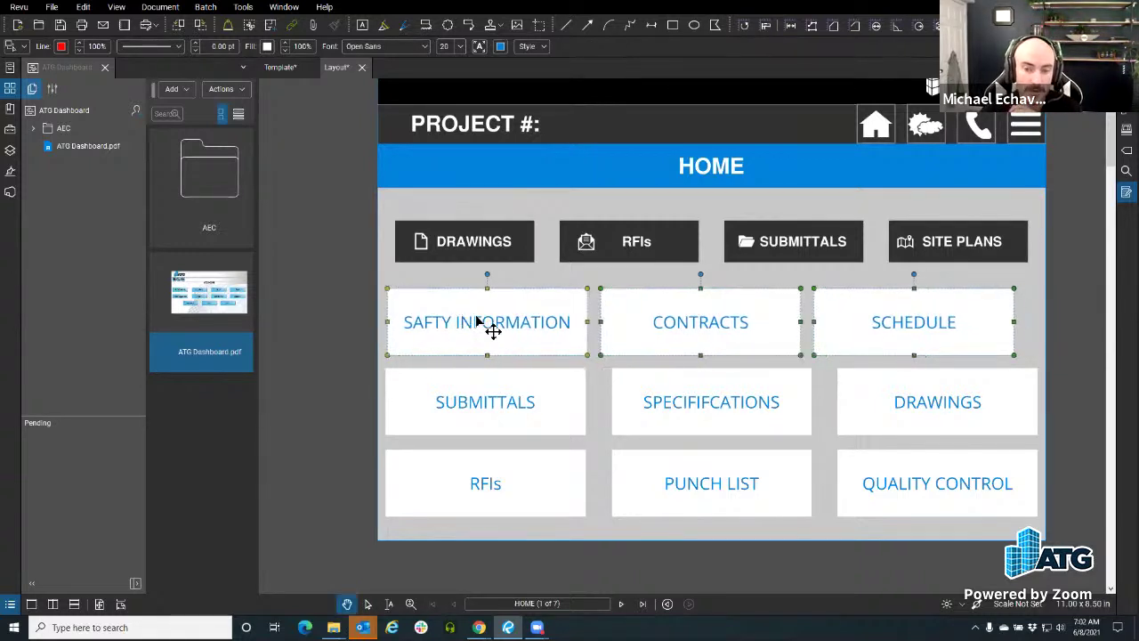
{"action": "left_click", "coordinate": [545, 403]}
{"action": "left_click", "coordinate": [680, 343]}
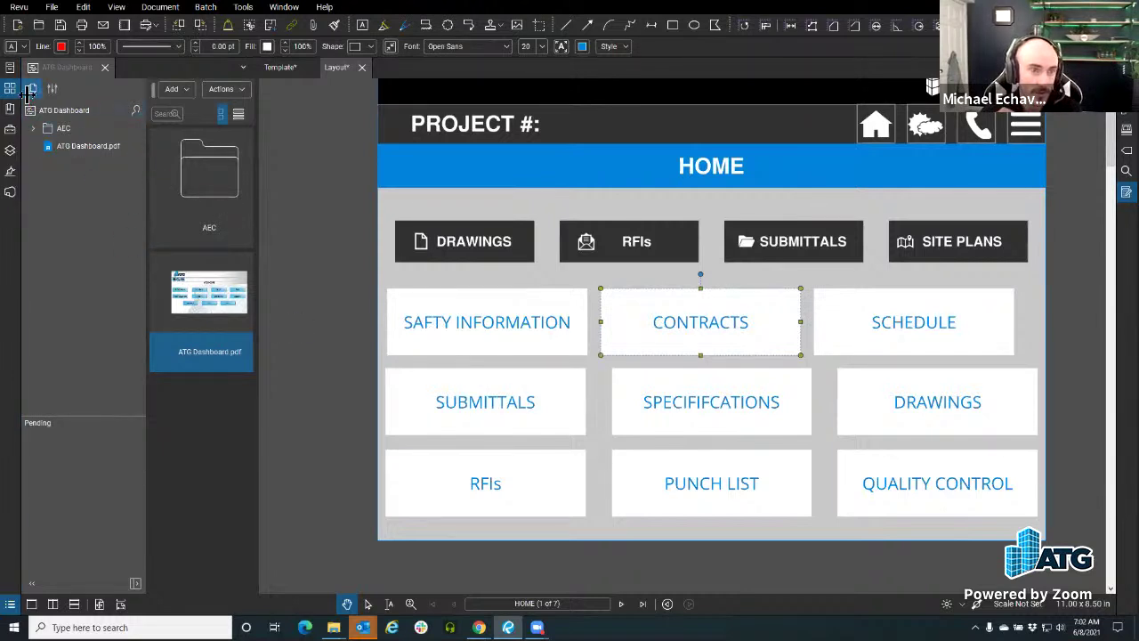
Return to the ARCHITECTURAL page of the Template document.
{"action": "left_click", "coordinate": [281, 69]}
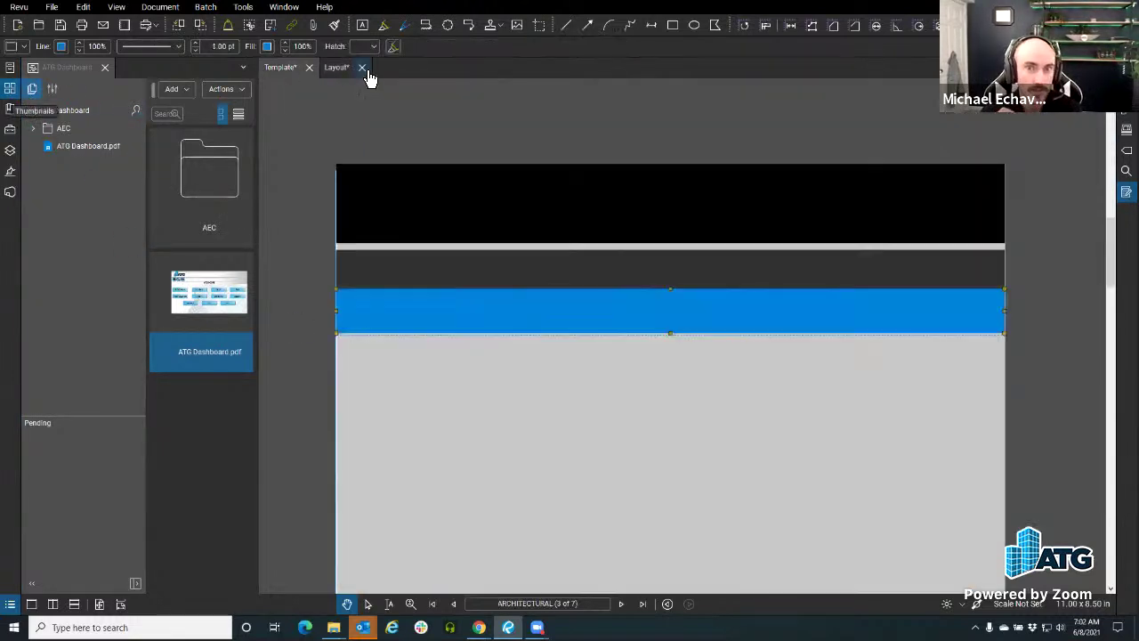
{"action": "scroll", "coordinate": [483, 366], "scroll_direction": "down", "scroll_amount": 1}
{"action": "scroll", "coordinate": [445, 332], "scroll_direction": "up", "scroll_amount": 1}
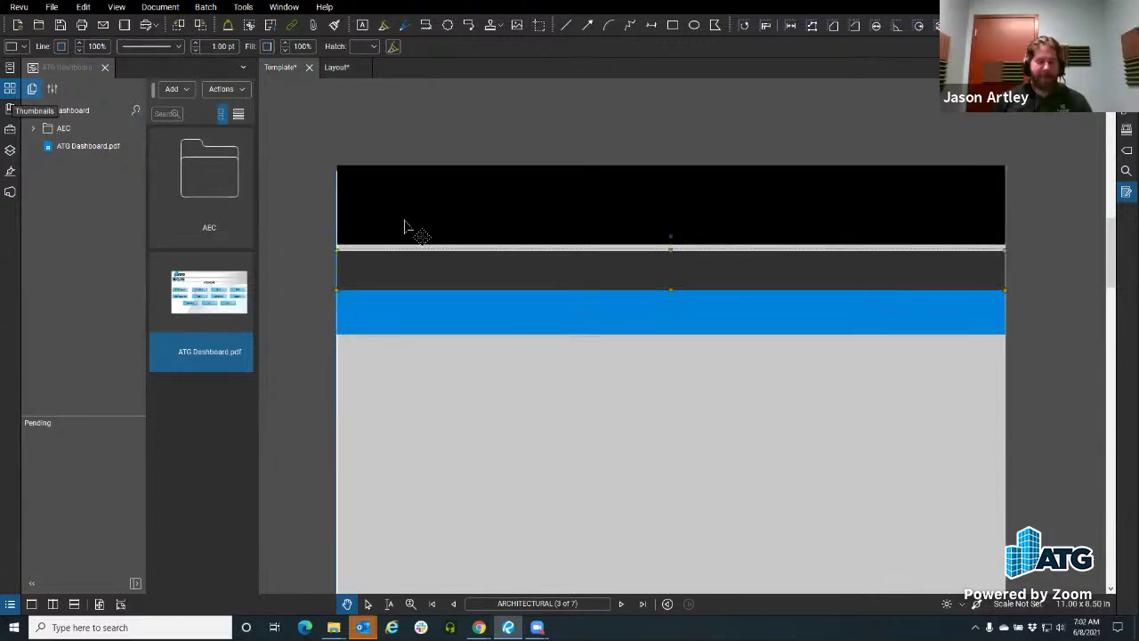
Try to move the black header band down against the dark grey band.
{"action": "scroll", "coordinate": [405, 219], "scroll_direction": "up", "scroll_amount": 2}
{"action": "left_click", "coordinate": [405, 219]}
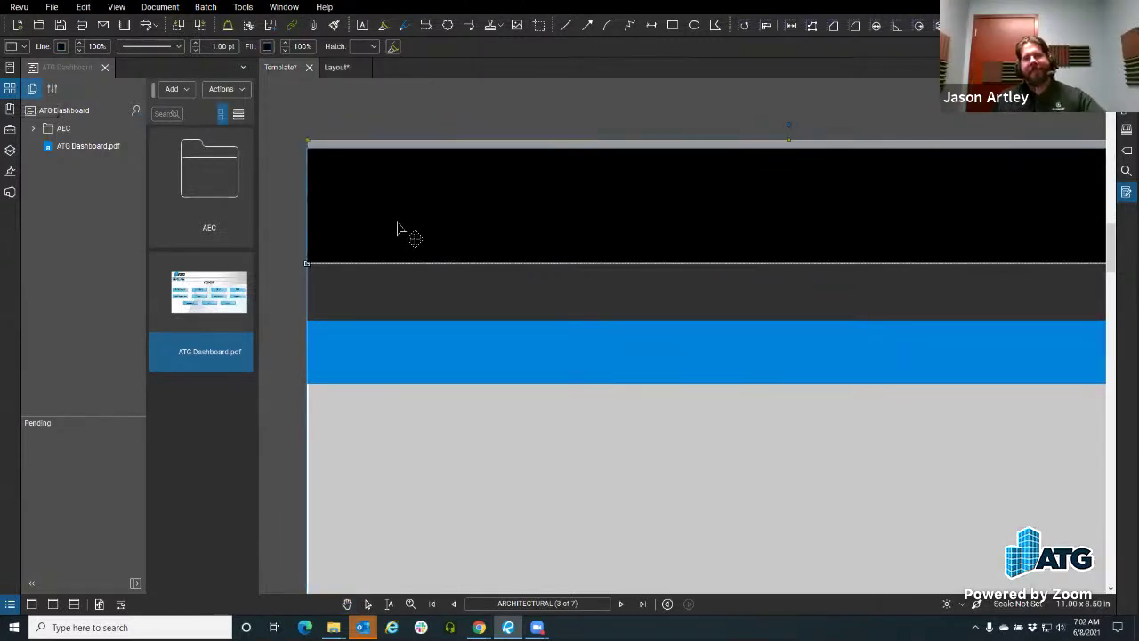
{"action": "left_click", "coordinate": [466, 280]}
{"action": "scroll", "coordinate": [470, 279], "scroll_direction": "down", "scroll_amount": 2}
{"action": "scroll", "coordinate": [478, 257], "scroll_direction": "up", "scroll_amount": 2}
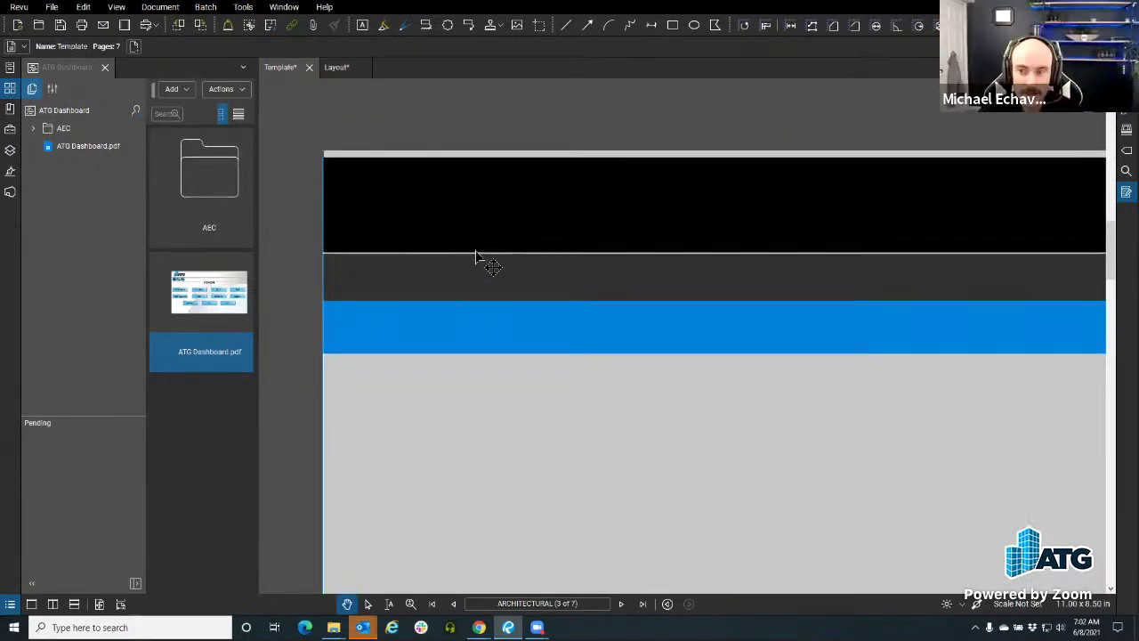
{"action": "scroll", "coordinate": [465, 256], "scroll_direction": "down", "scroll_amount": 1}
{"action": "scroll", "coordinate": [465, 257], "scroll_direction": "up", "scroll_amount": 1}
{"action": "left_click_drag", "start_coordinate": [476, 291], "coordinate": [321, 263]}
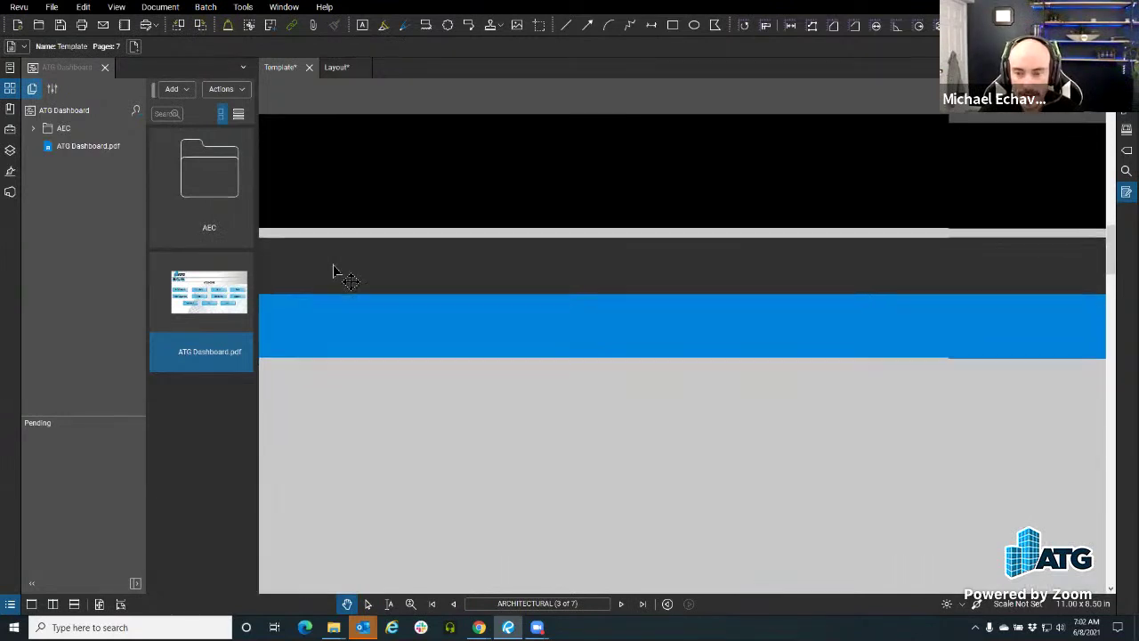
Move the black header band down so that its lower edge meets the dark grey band.
{"action": "scroll", "coordinate": [387, 300], "scroll_direction": "down", "scroll_amount": 3}
{"action": "scroll", "coordinate": [436, 316], "scroll_direction": "up", "scroll_amount": 2}
{"action": "left_click", "coordinate": [318, 247]}
{"action": "scroll", "coordinate": [376, 173], "scroll_direction": "up", "scroll_amount": 3}
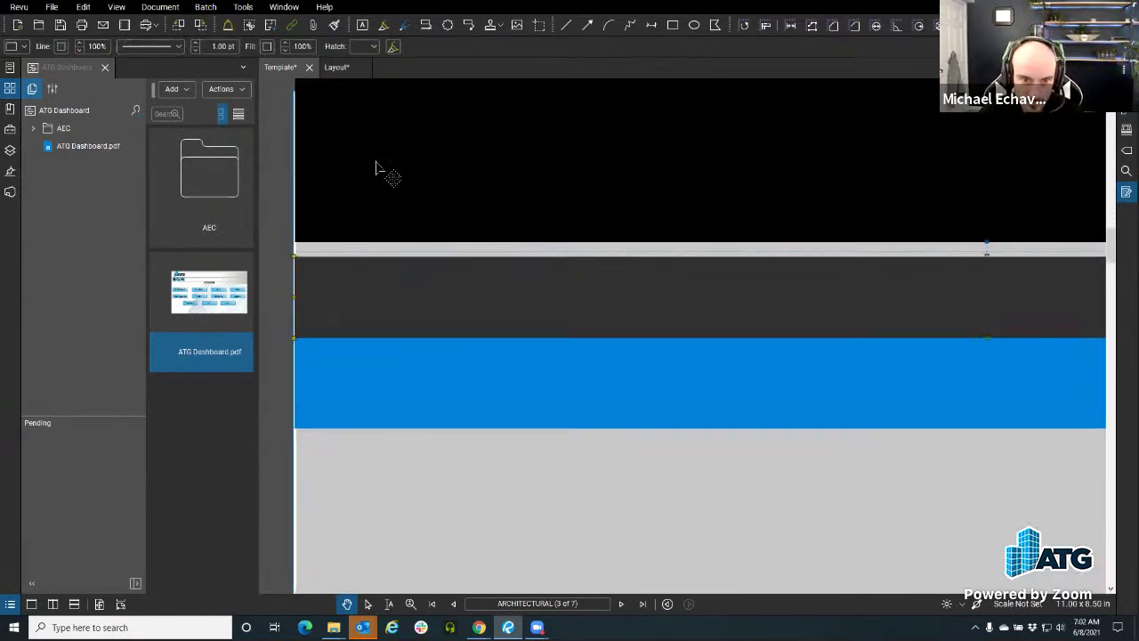
{"action": "left_click_drag", "start_coordinate": [395, 211], "coordinate": [445, 232]}
{"action": "mouse_move", "coordinate": [425, 188]}
{"action": "left_mouse_down"}
{"action": "mouse_move", "coordinate": [417, 216]}
{"action": "mouse_move", "coordinate": [422, 208]}
{"action": "left_mouse_up"}
{"action": "scroll", "coordinate": [377, 212], "scroll_direction": "down", "scroll_amount": 3}
{"action": "left_click", "coordinate": [465, 279]}
{"action": "left_click", "coordinate": [465, 323]}
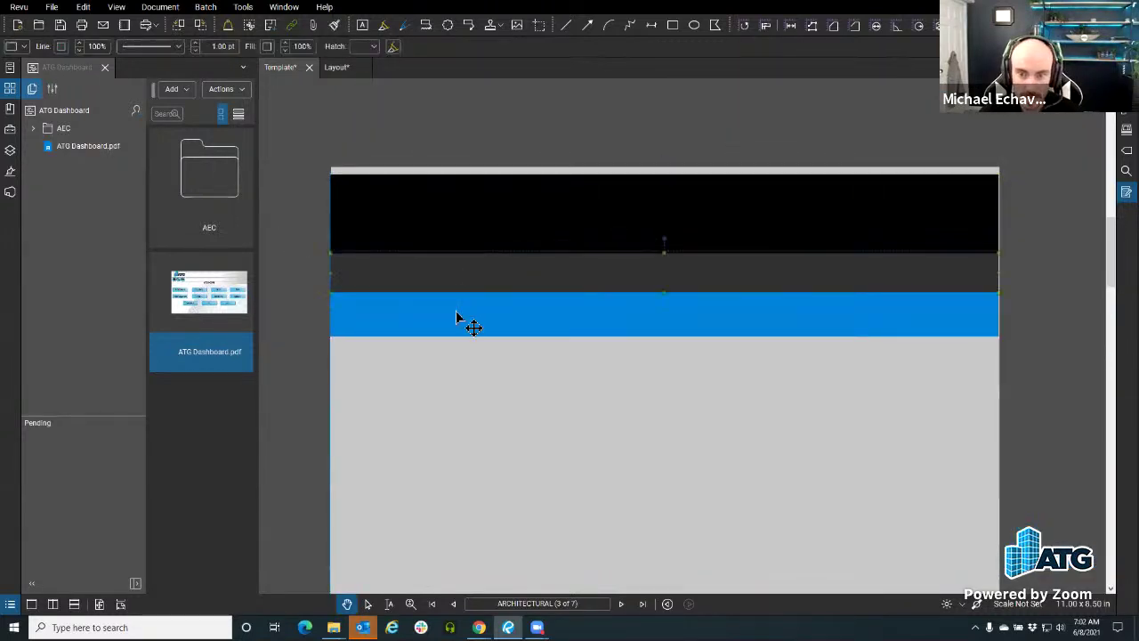
Move the black, dark grey and blue header bands together up to the top edge of the ARCHITECTURAL page.
{"action": "left_click", "coordinate": [437, 285]}
{"action": "left_click", "coordinate": [445, 323], "text": "shift"}
{"action": "left_click", "coordinate": [400, 204], "text": "shift"}
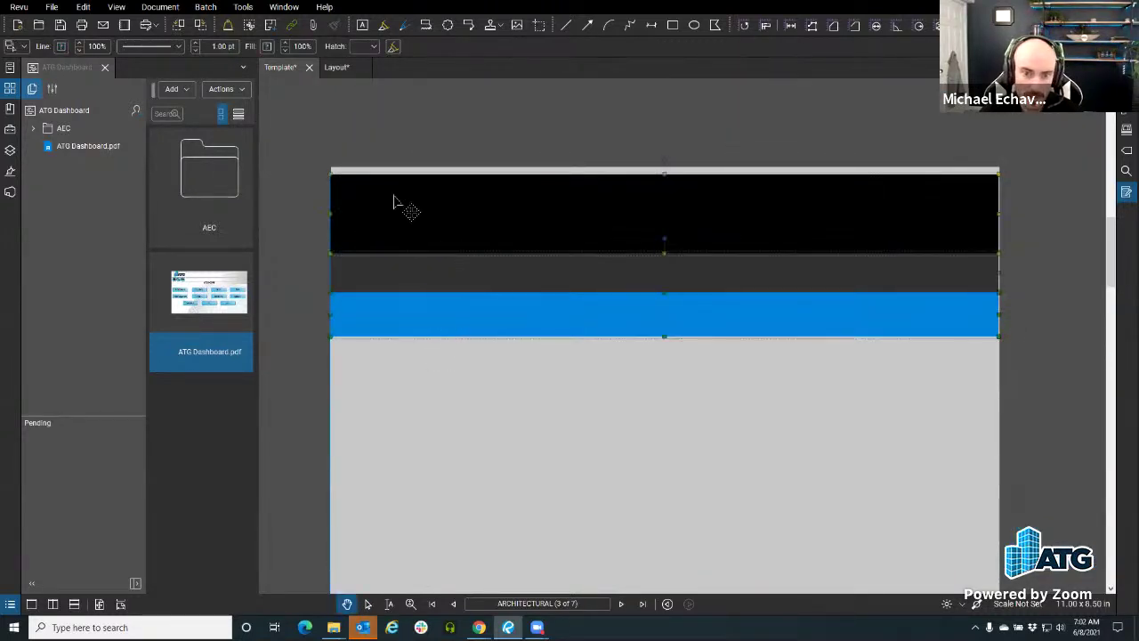
{"action": "scroll", "coordinate": [396, 204], "scroll_direction": "up", "scroll_amount": 1}
{"action": "key", "text": "Up"}
{"action": "key", "text": "Up"}
{"action": "key", "text": "Up"}
{"action": "key", "text": "Up"}
{"action": "key", "text": "Up"}
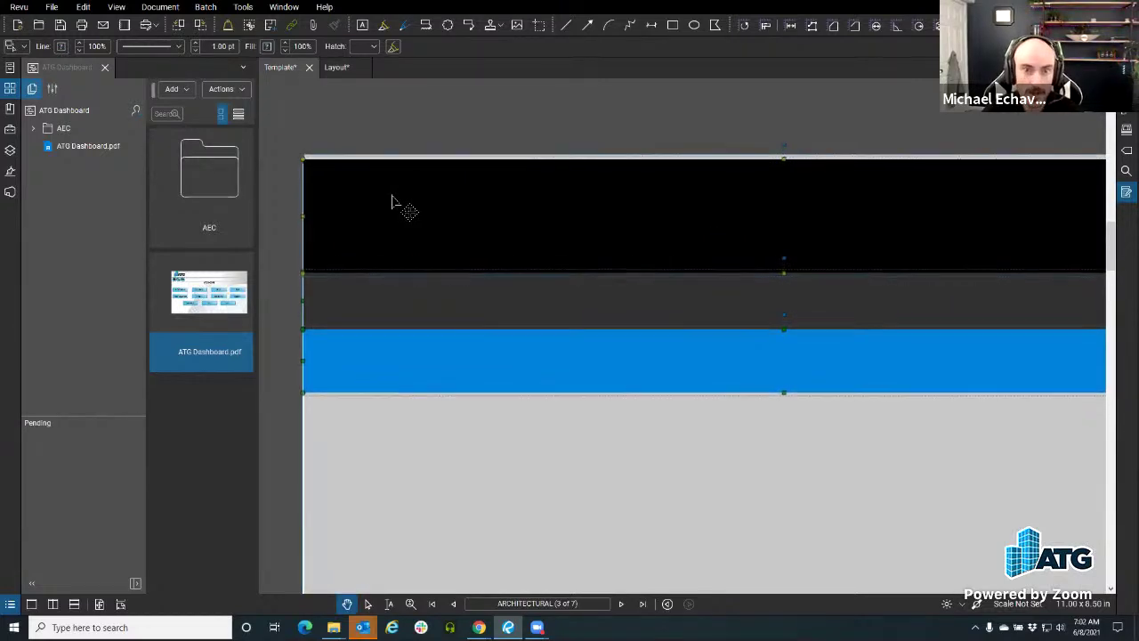
{"action": "key", "text": "Escape"}
{"action": "scroll", "coordinate": [405, 215], "scroll_direction": "down", "scroll_amount": 3}
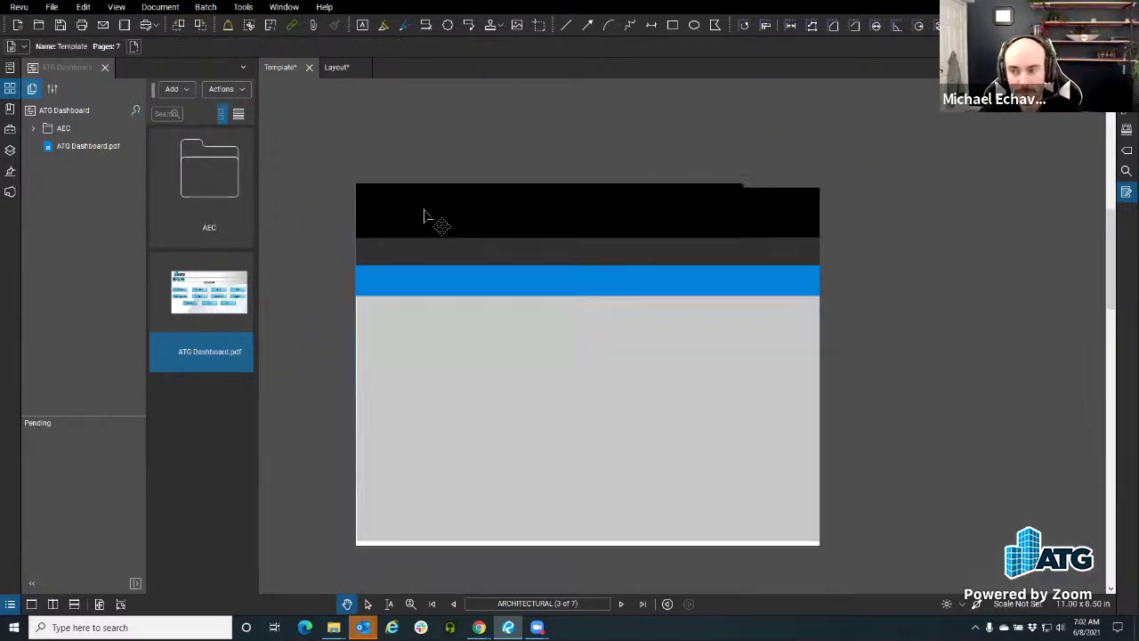
{"action": "scroll", "coordinate": [592, 260], "scroll_direction": "up", "scroll_amount": 1}
{"action": "scroll", "coordinate": [638, 312], "scroll_direction": "up", "scroll_amount": 2}
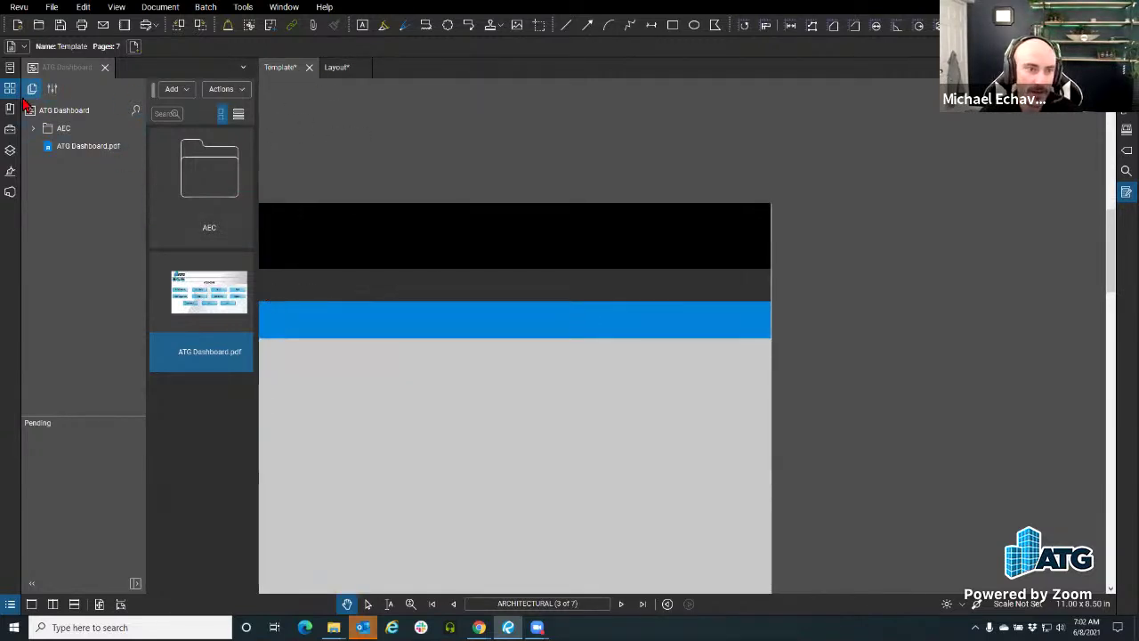
Close the ATG Dashboard project view and use the page thumbnails to go to the HOME page of the Template document.
{"action": "left_click", "coordinate": [104, 67]}
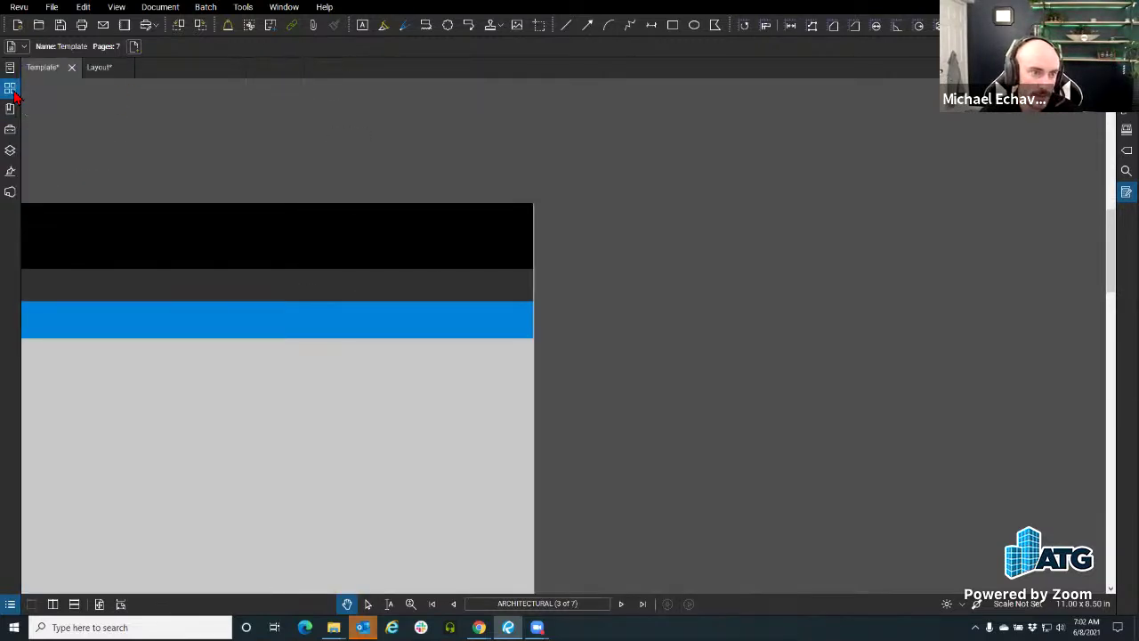
{"action": "left_click", "coordinate": [11, 89]}
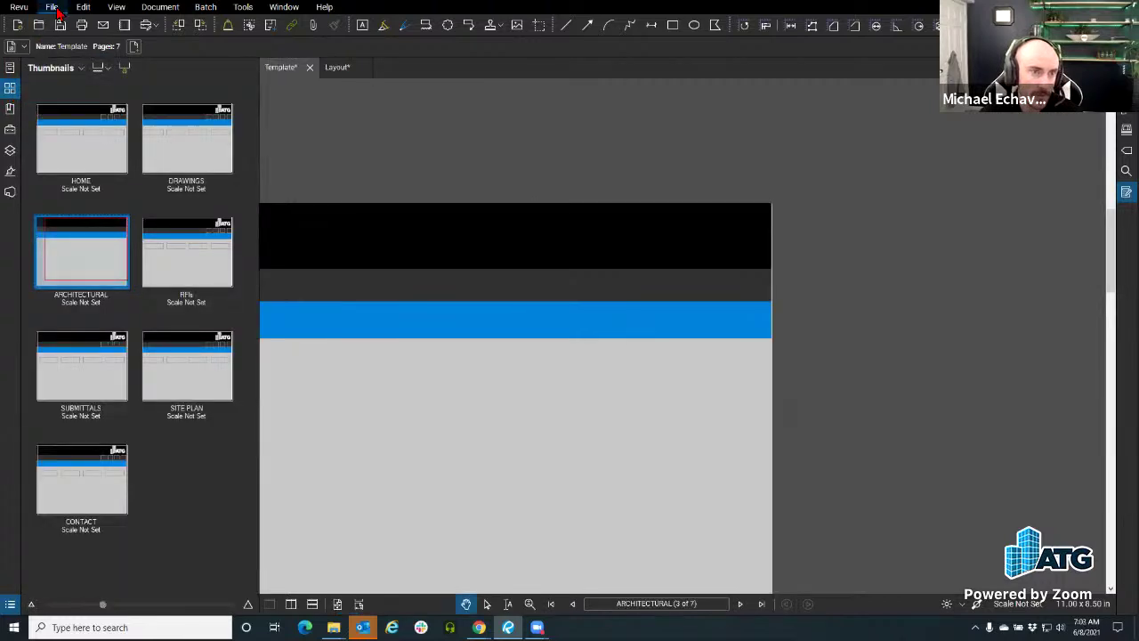
{"action": "left_click", "coordinate": [103, 132]}
{"action": "left_click_drag", "start_coordinate": [680, 355], "coordinate": [732, 348]}
{"action": "left_click", "coordinate": [550, 375]}
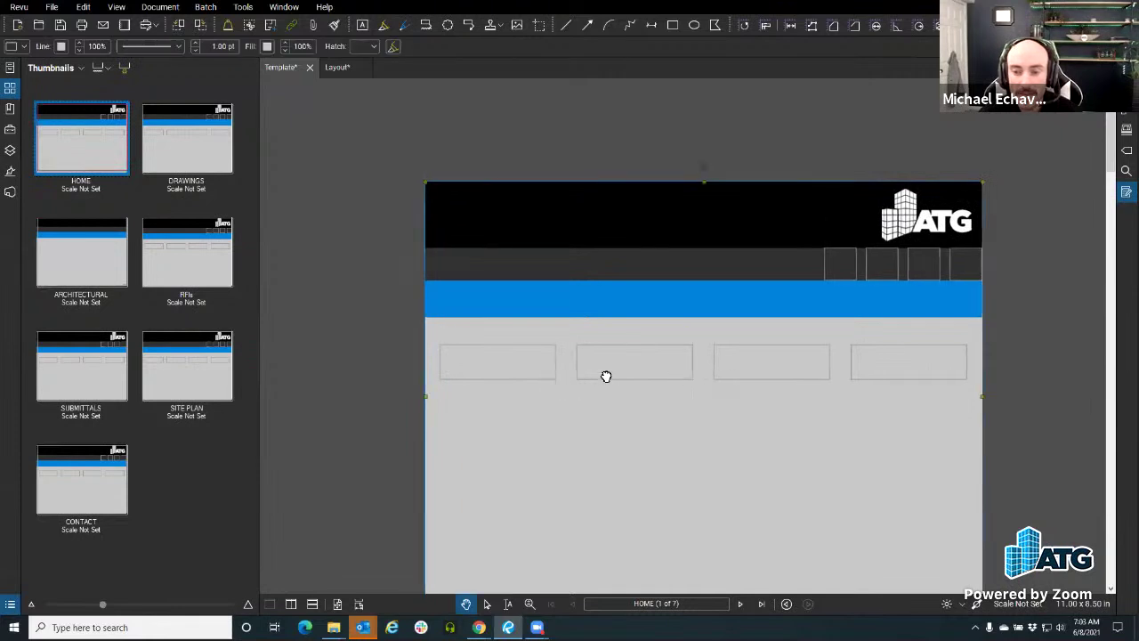
Examine the small square placeholders in the HOME page's dark grey band and the row of rectangular placeholders below the header.
{"action": "left_click_drag", "start_coordinate": [689, 382], "coordinate": [544, 368]}
{"action": "left_click", "coordinate": [685, 259]}
{"action": "scroll", "coordinate": [685, 258], "scroll_direction": "up", "scroll_amount": 4}
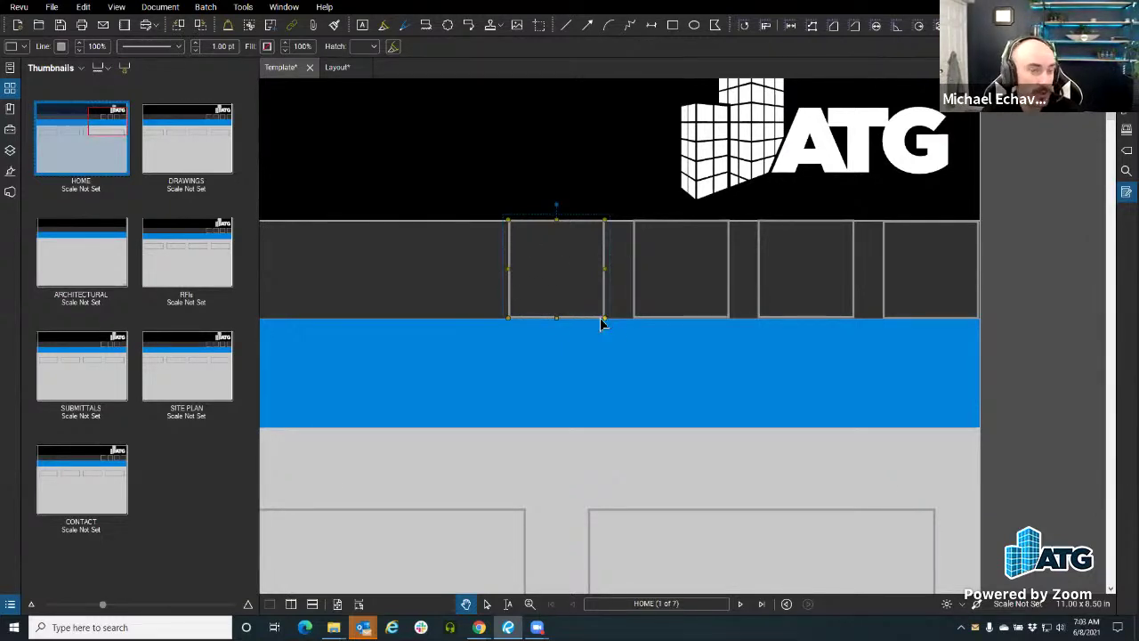
{"action": "left_click_drag", "start_coordinate": [601, 321], "coordinate": [633, 319]}
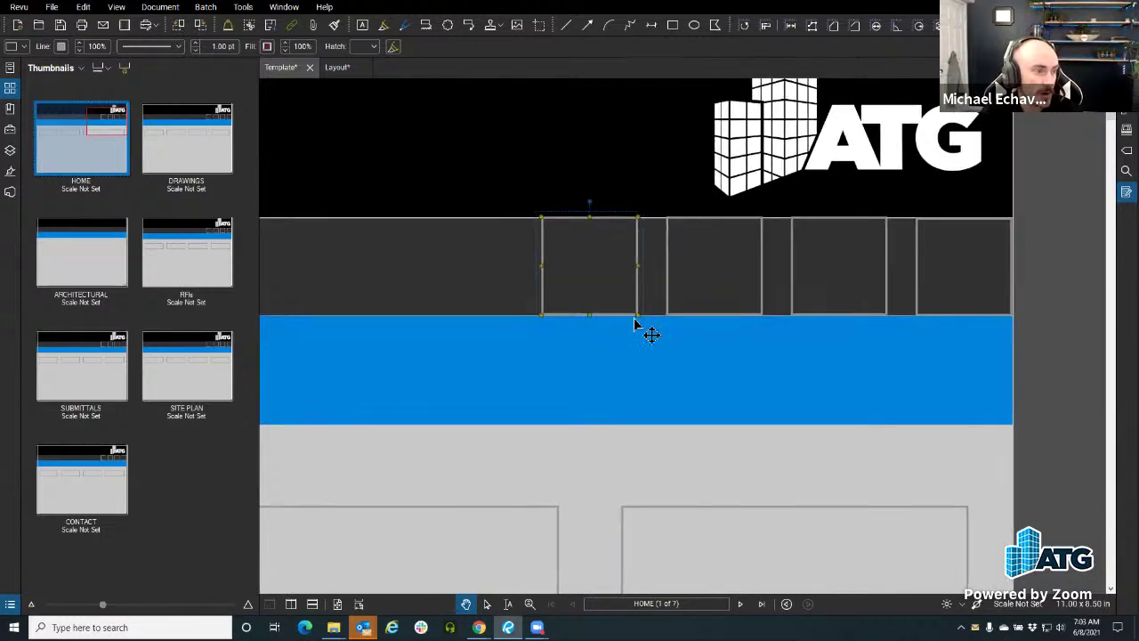
{"action": "scroll", "coordinate": [634, 313], "scroll_direction": "down", "scroll_amount": 3}
{"action": "scroll", "coordinate": [409, 325], "scroll_direction": "up", "scroll_amount": 1}
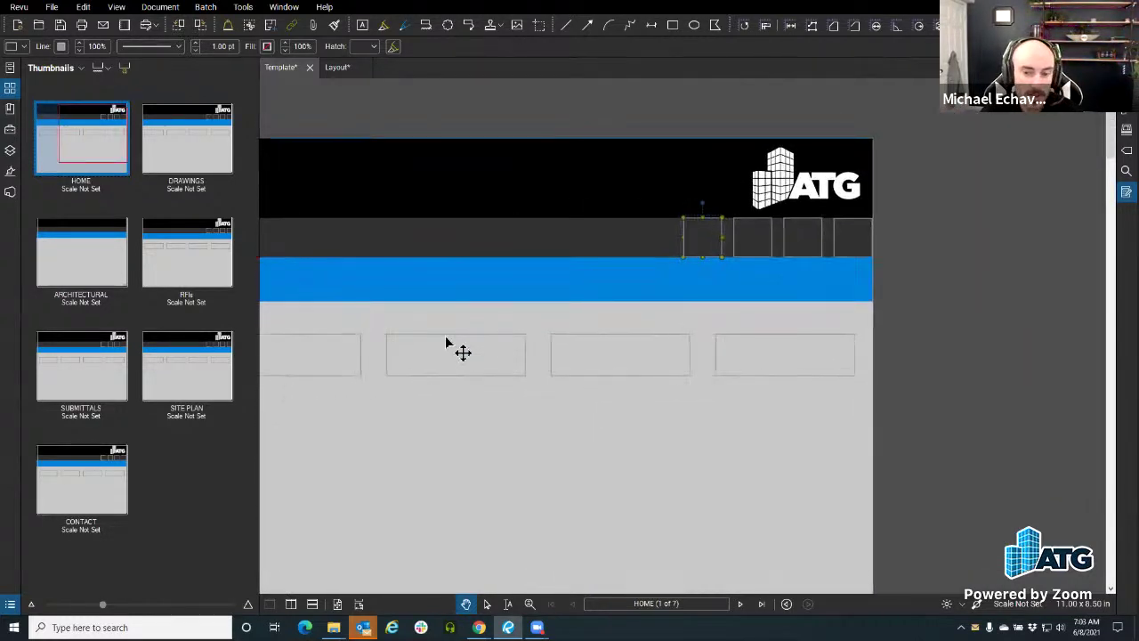
{"action": "left_click_drag", "start_coordinate": [405, 363], "coordinate": [524, 349]}
{"action": "left_click", "coordinate": [481, 347]}
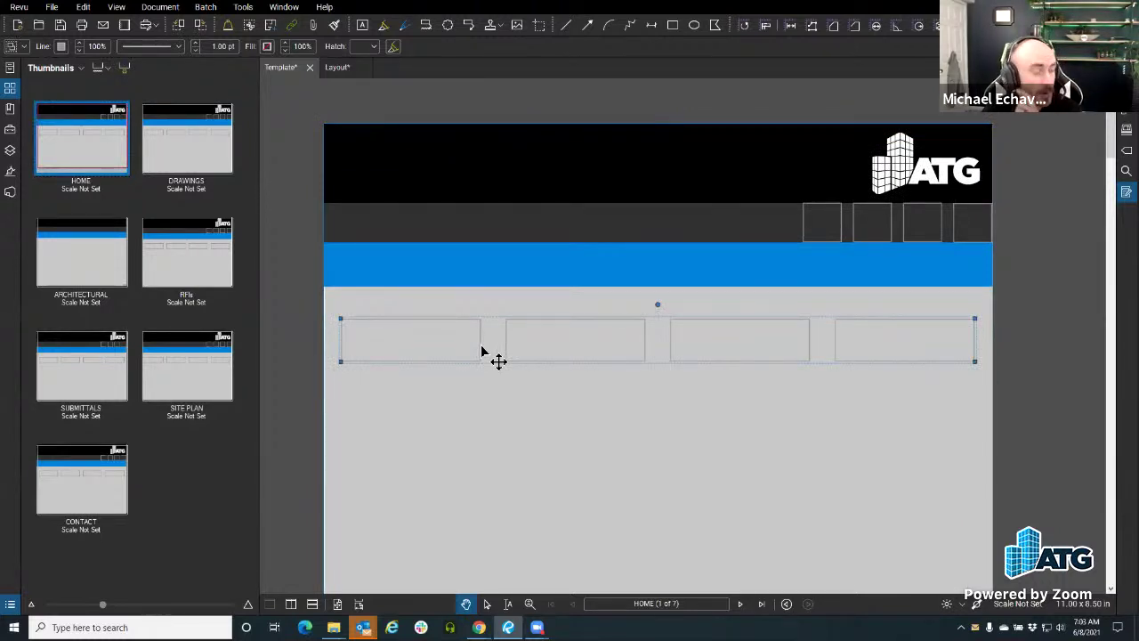
{"action": "left_click", "coordinate": [362, 24]}
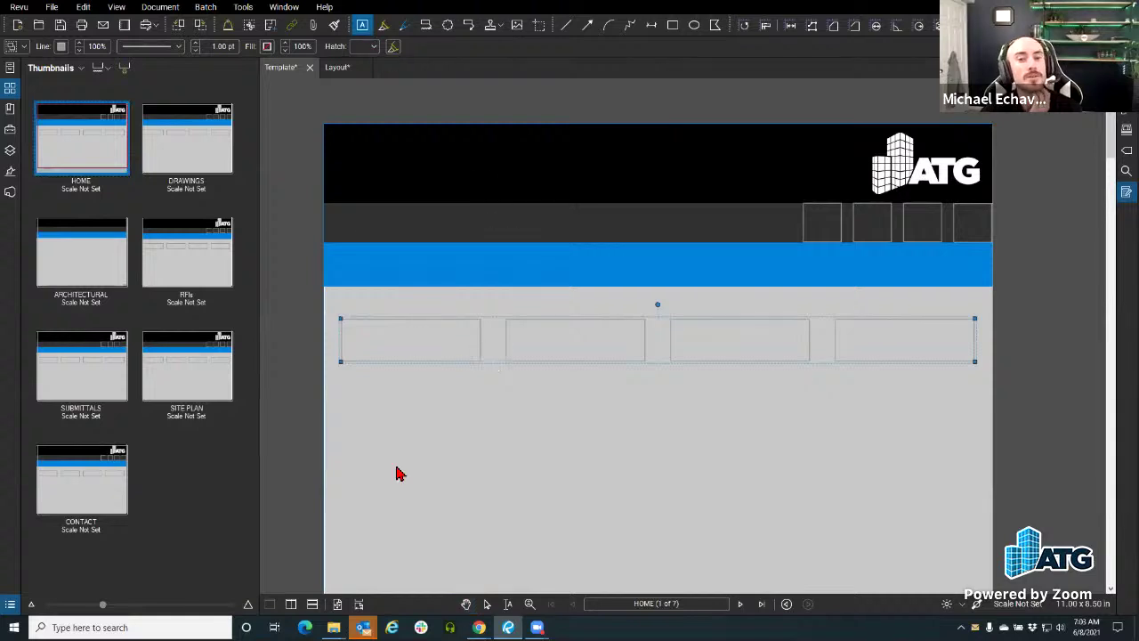
{"action": "scroll", "coordinate": [394, 357], "scroll_direction": "up", "scroll_amount": 2}
{"action": "left_click_drag", "start_coordinate": [343, 283], "coordinate": [566, 373]}
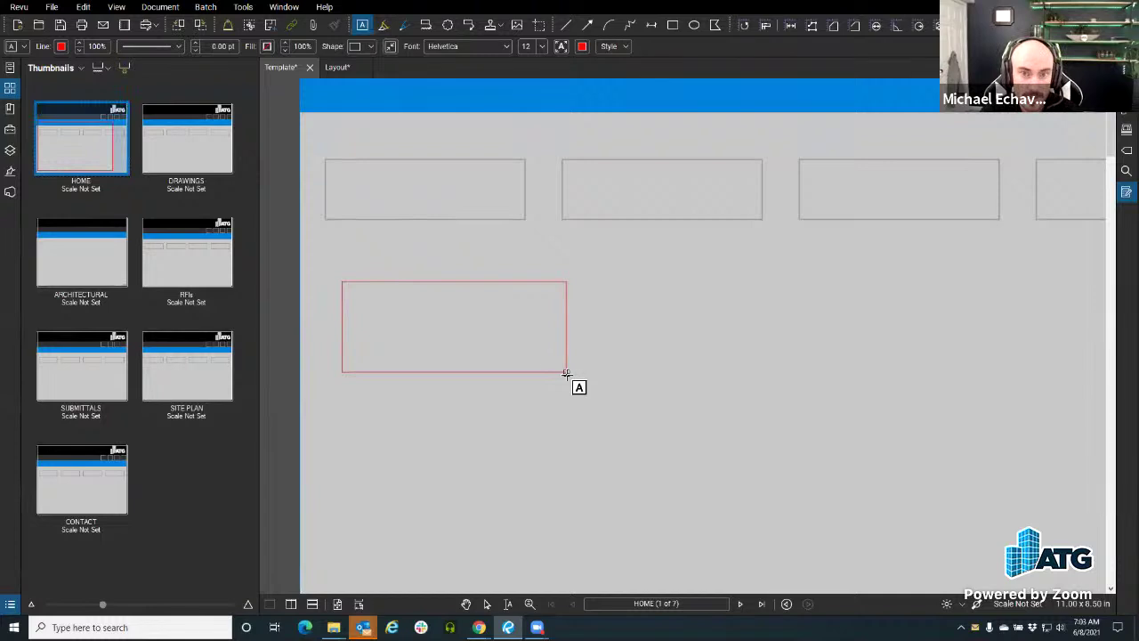
{"action": "left_click", "coordinate": [360, 308]}
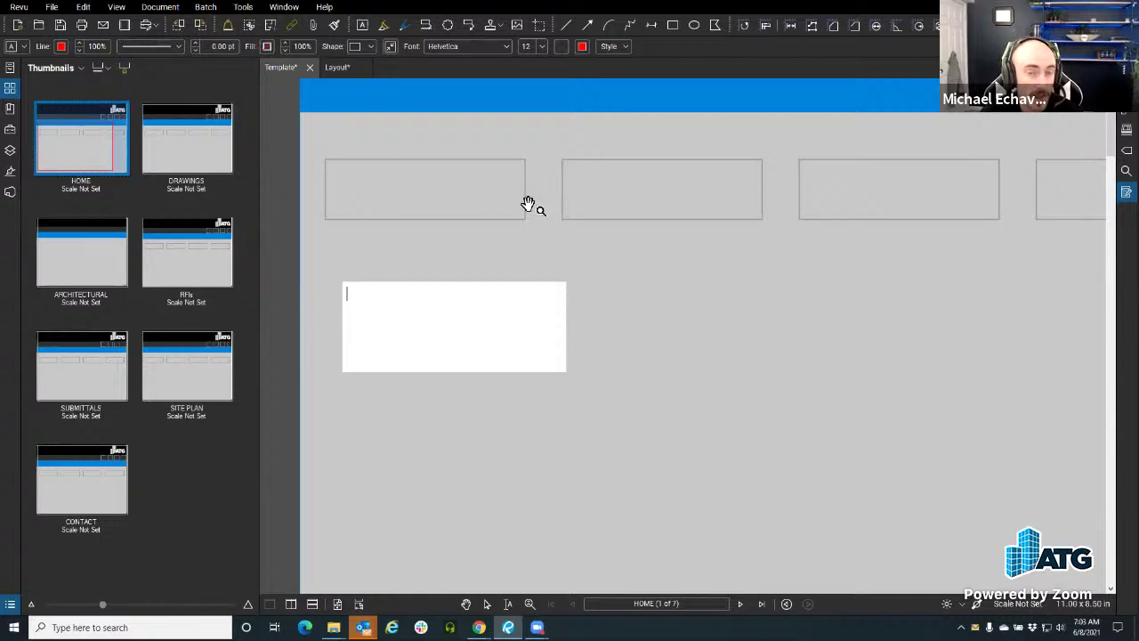
{"action": "left_click", "coordinate": [437, 329]}
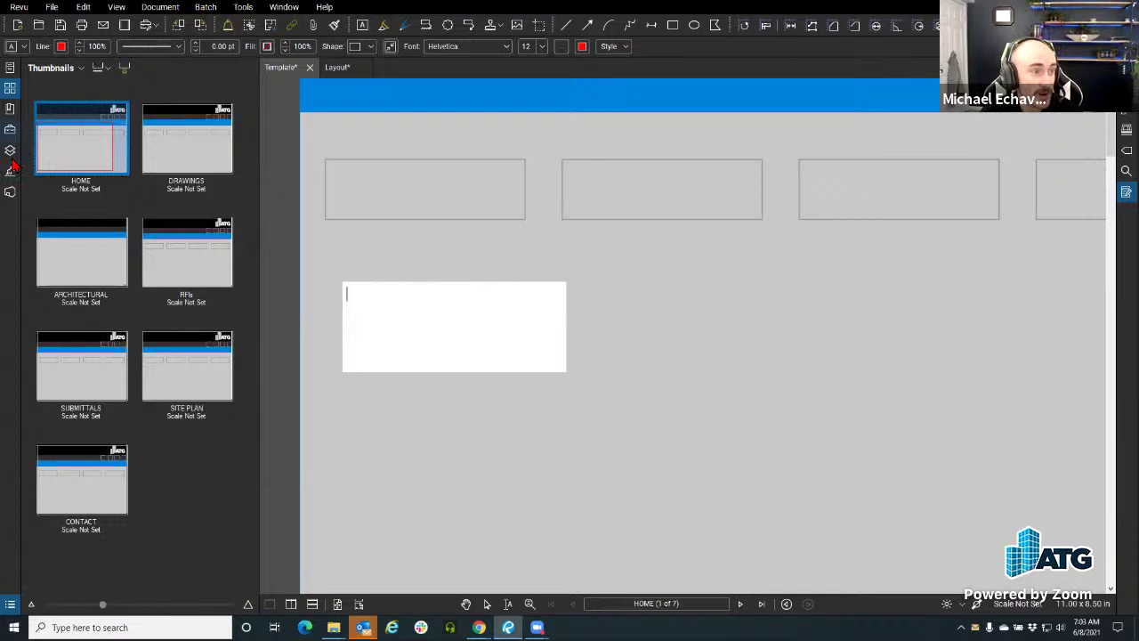
Place the recently used SCHEDULE text box below the row of placeholders on the HOME page.
{"action": "left_click", "coordinate": [10, 129]}
{"action": "left_click", "coordinate": [107, 252]}
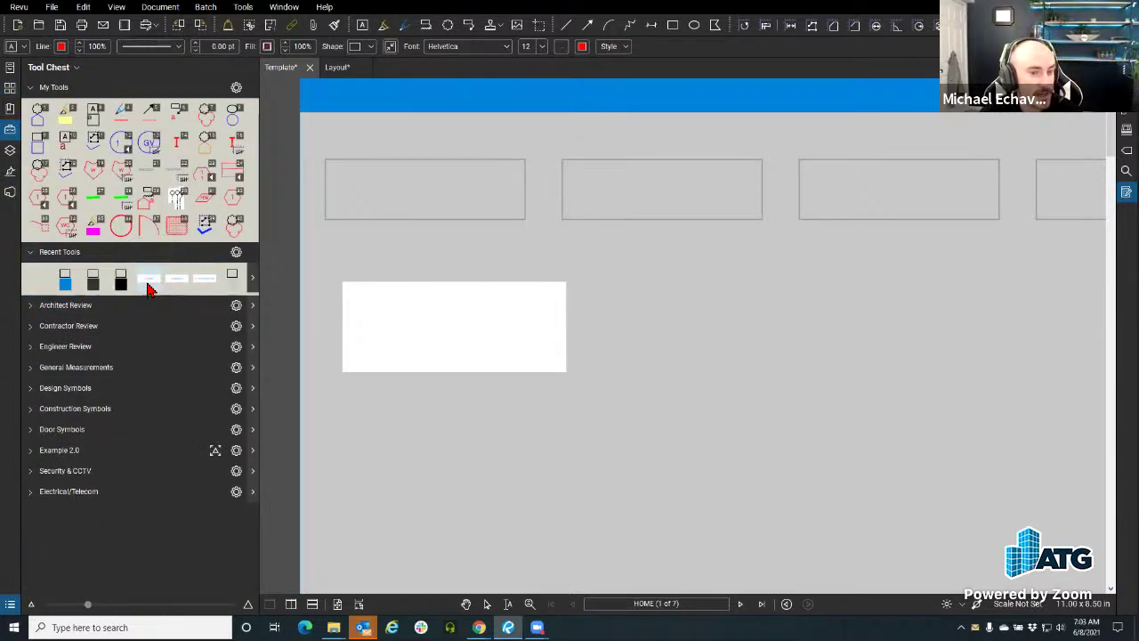
{"action": "left_click", "coordinate": [149, 283]}
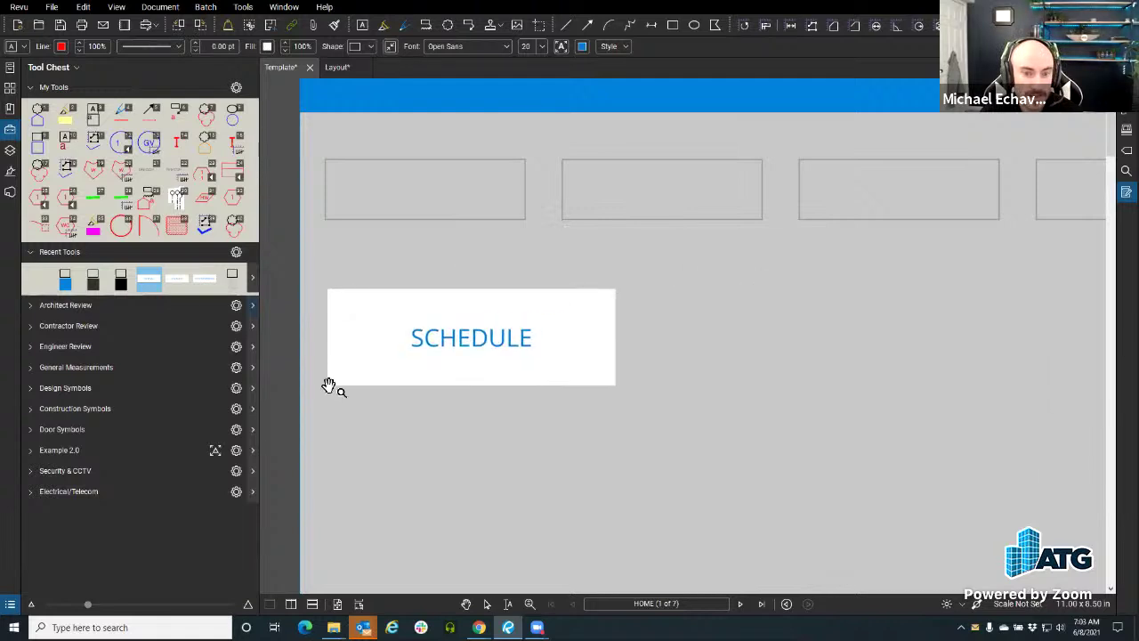
{"action": "left_click", "coordinate": [328, 385]}
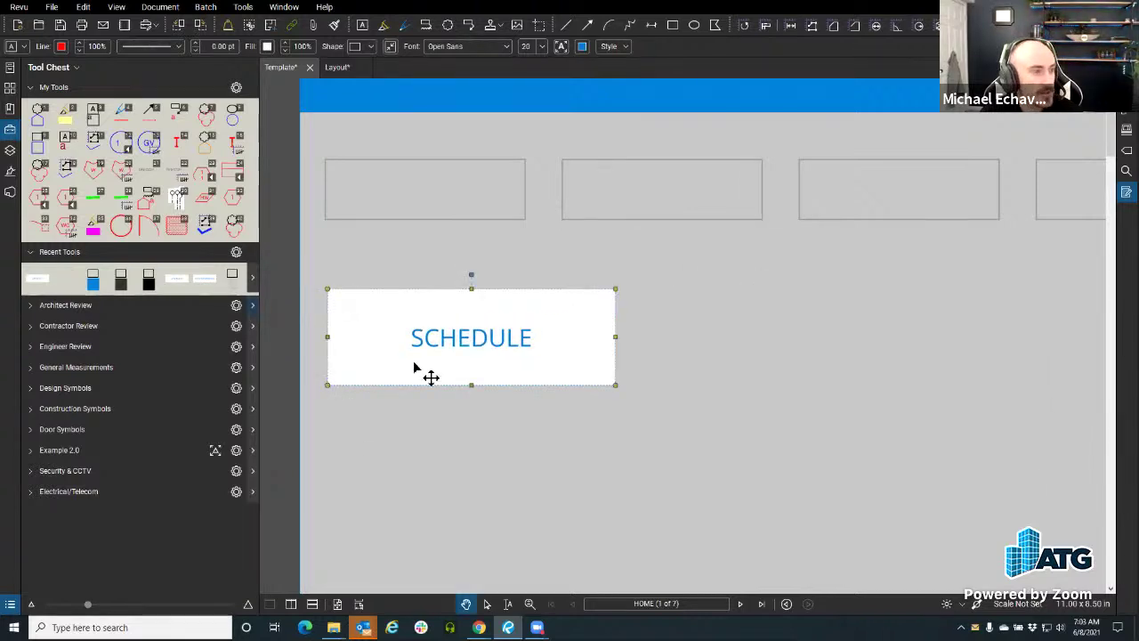
Copy the SCHEDULE box twice to form a row of three boxes below the placeholders.
{"action": "scroll", "coordinate": [355, 338], "scroll_direction": "down", "scroll_amount": 4}
{"action": "scroll", "coordinate": [354, 339], "scroll_direction": "up", "scroll_amount": 2}
{"action": "left_click_drag", "start_coordinate": [353, 333], "coordinate": [784, 336]}
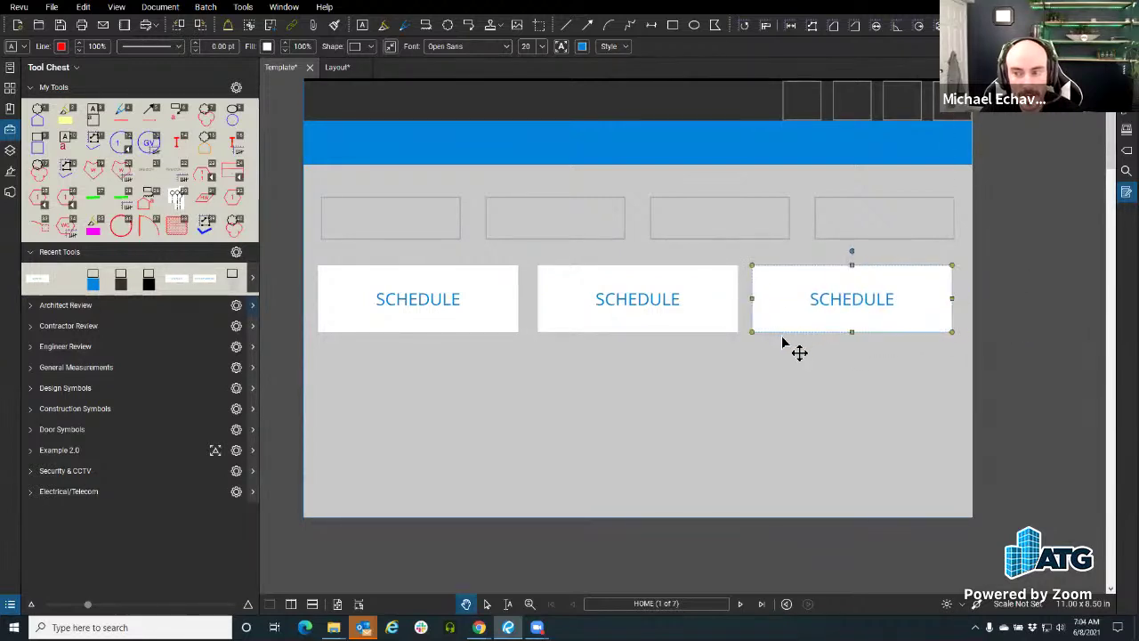
{"action": "left_click", "coordinate": [616, 324]}
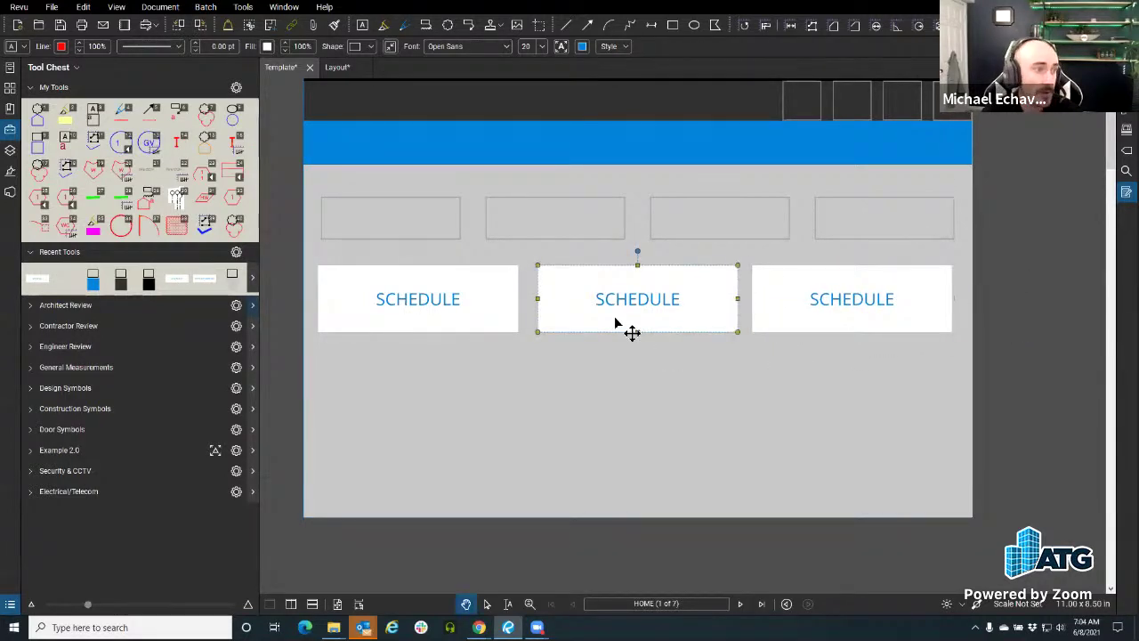
{"action": "left_click", "coordinate": [146, 288]}
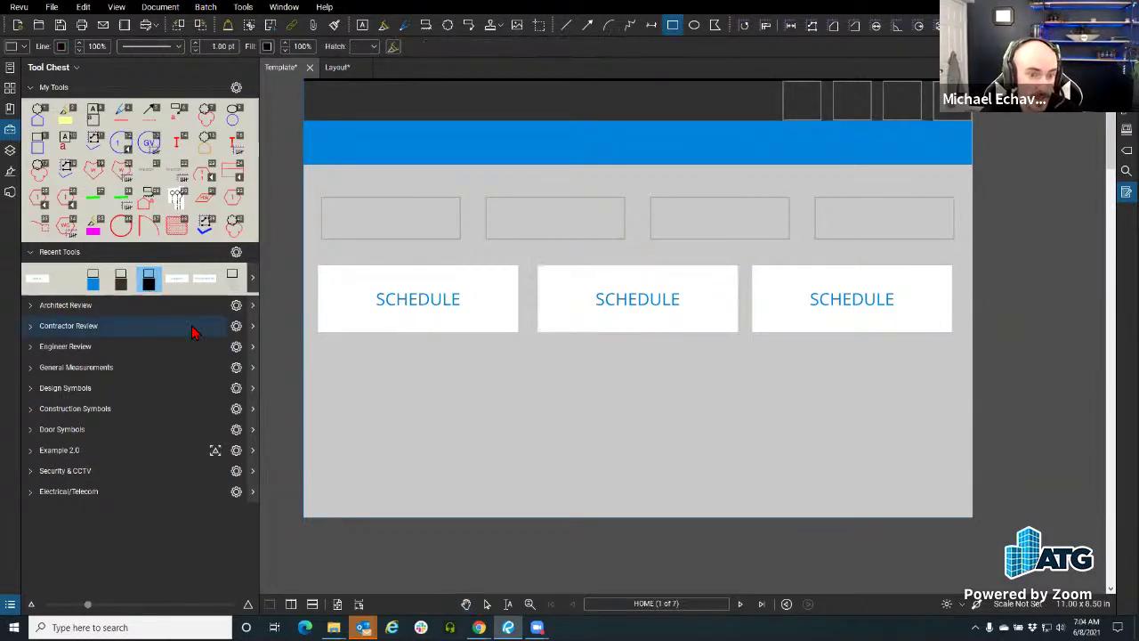
{"action": "key", "text": "Escape"}
{"action": "left_click", "coordinate": [152, 290]}
{"action": "left_click", "coordinate": [147, 285]}
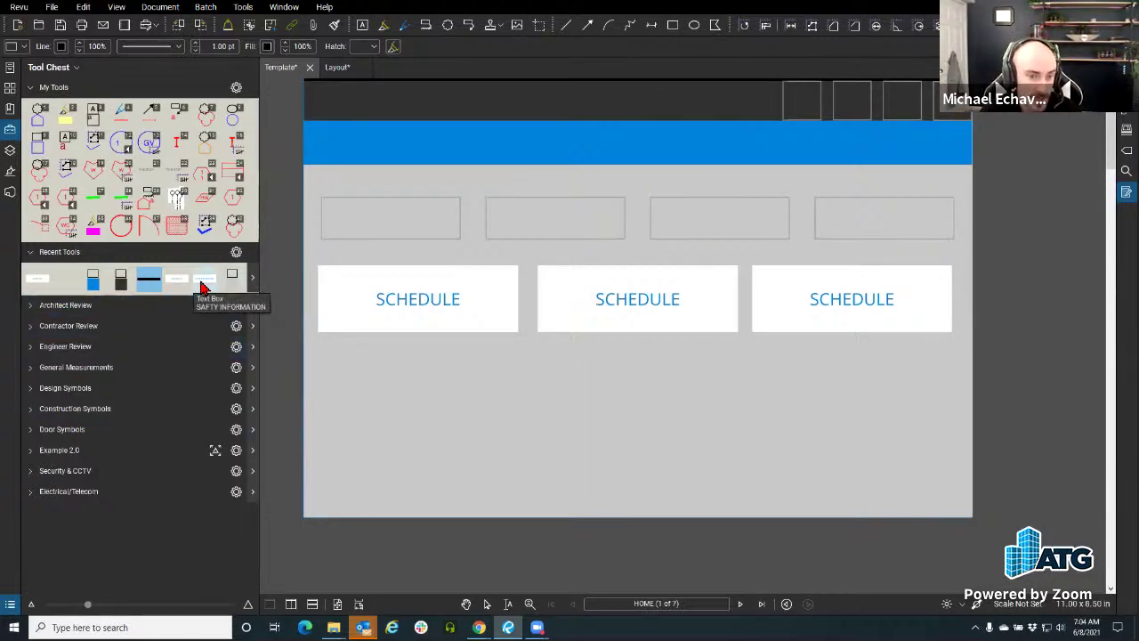
{"action": "left_click", "coordinate": [201, 283]}
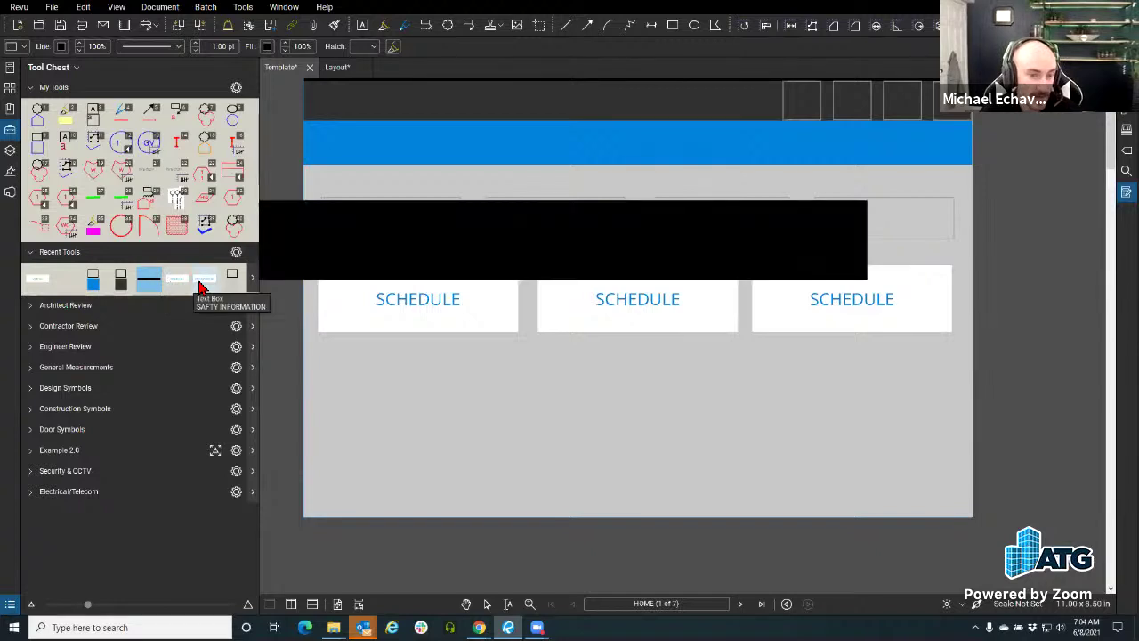
Place the recently used white envelope icon in the leftmost square of the dark grey band and enlarge it to fit.
{"action": "left_click", "coordinate": [251, 278]}
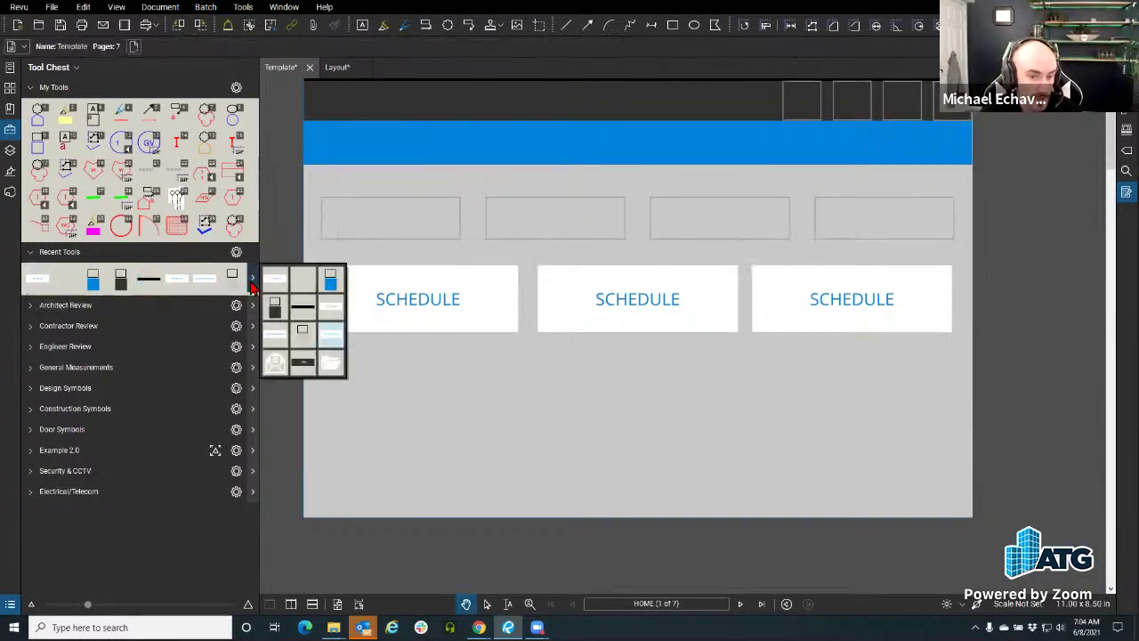
{"action": "left_click", "coordinate": [275, 363]}
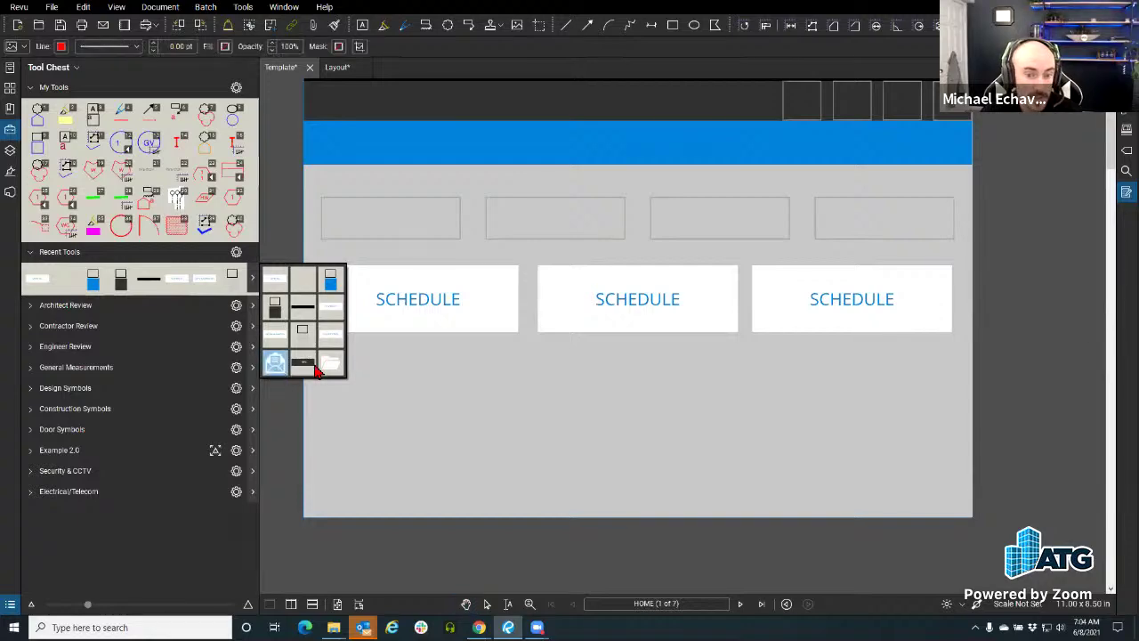
{"action": "scroll", "coordinate": [581, 309], "scroll_direction": "up", "scroll_amount": 2}
{"action": "left_click", "coordinate": [616, 251]}
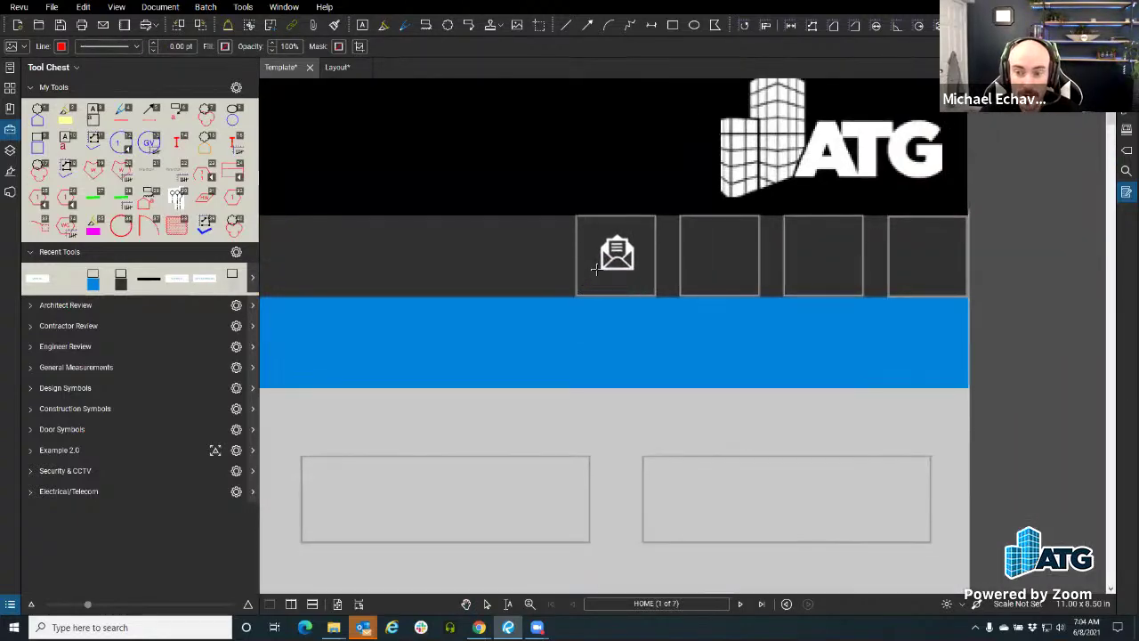
{"action": "mouse_move", "coordinate": [637, 278]}
{"action": "left_mouse_down"}
{"action": "mouse_move", "coordinate": [656, 306]}
{"action": "mouse_move", "coordinate": [628, 270]}
{"action": "left_mouse_up"}
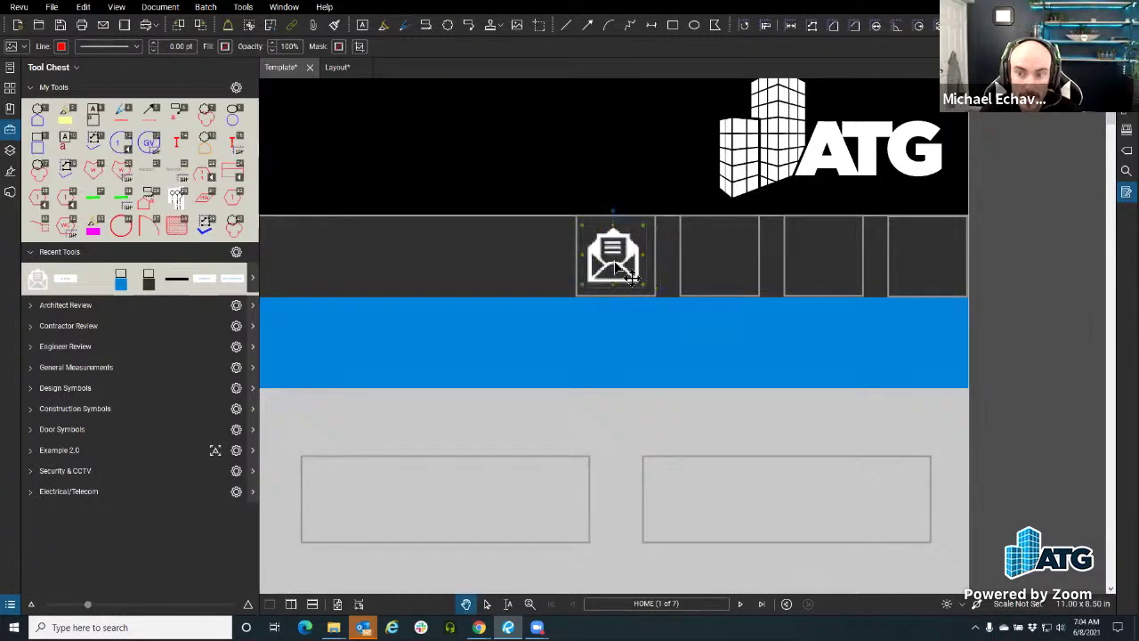
{"action": "left_click", "coordinate": [623, 364]}
{"action": "scroll", "coordinate": [623, 364], "scroll_direction": "down", "scroll_amount": 3}
{"action": "scroll", "coordinate": [747, 303], "scroll_direction": "up", "scroll_amount": 2}
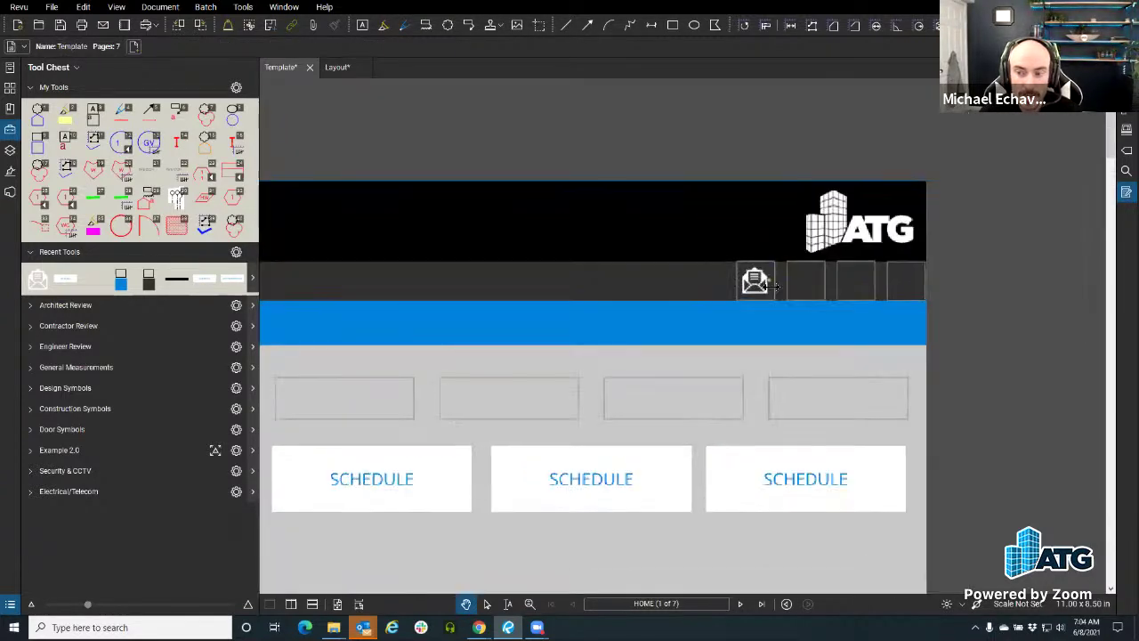
Open the action settings of the envelope icon in the HOME page's dark grey band.
{"action": "left_click_drag", "start_coordinate": [753, 298], "coordinate": [611, 306]}
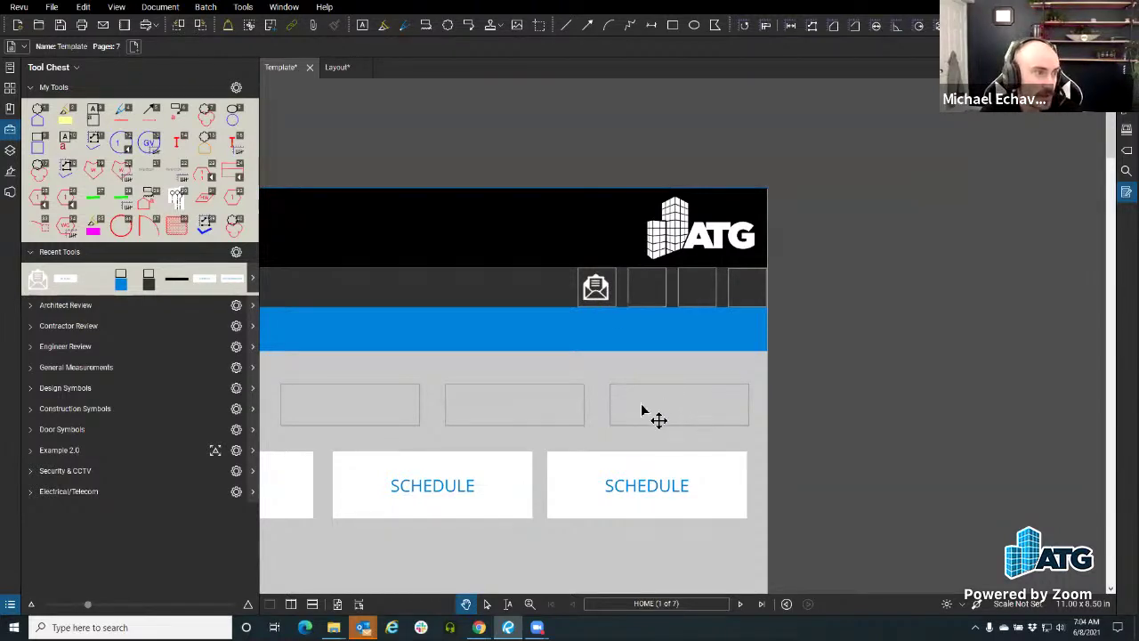
{"action": "left_click_drag", "start_coordinate": [551, 420], "coordinate": [577, 408]}
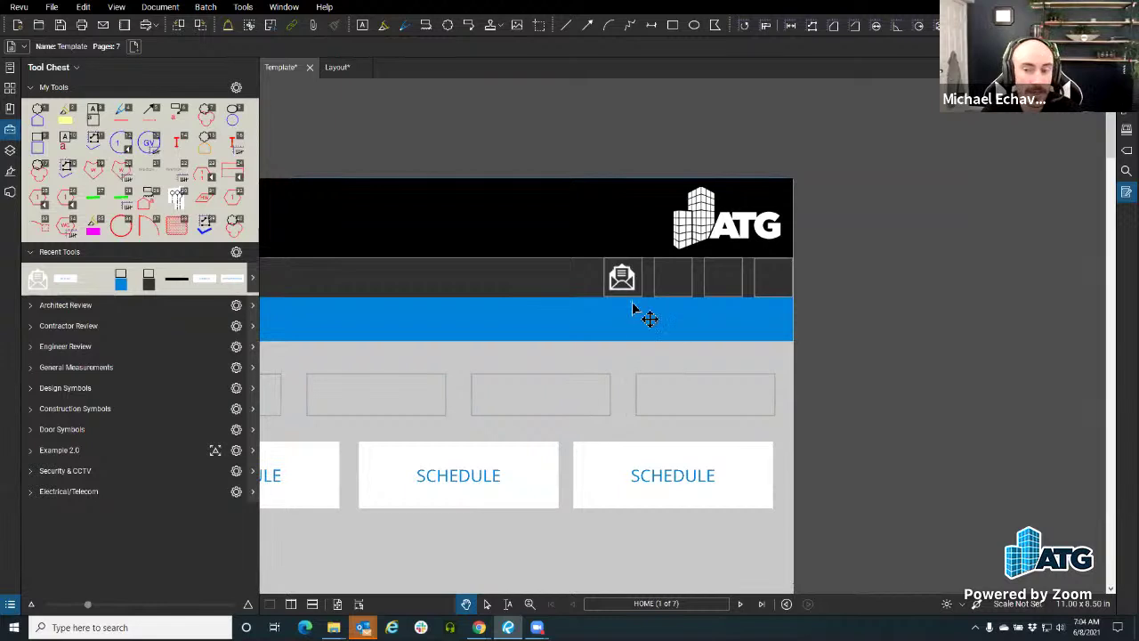
{"action": "left_click", "coordinate": [625, 277]}
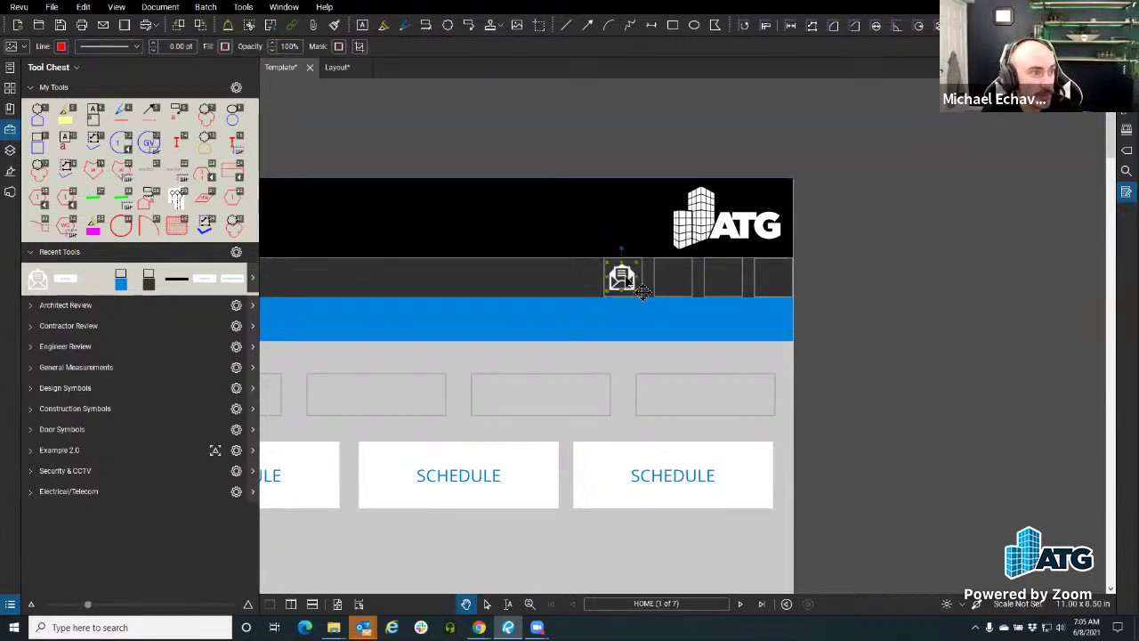
{"action": "right_click", "coordinate": [624, 281]}
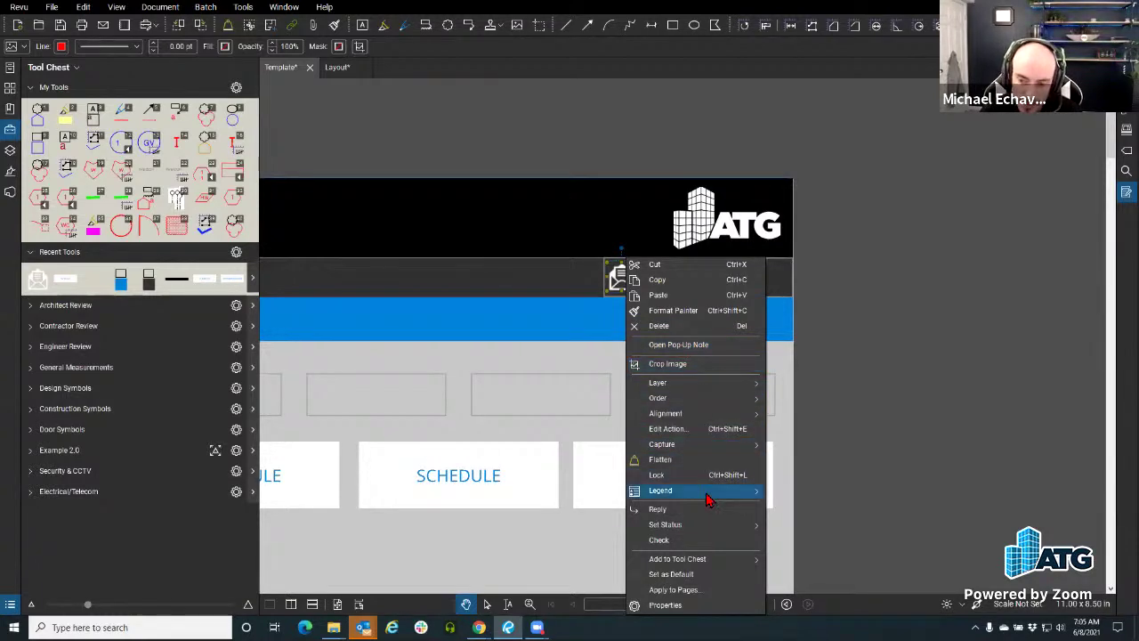
{"action": "left_click", "coordinate": [714, 429]}
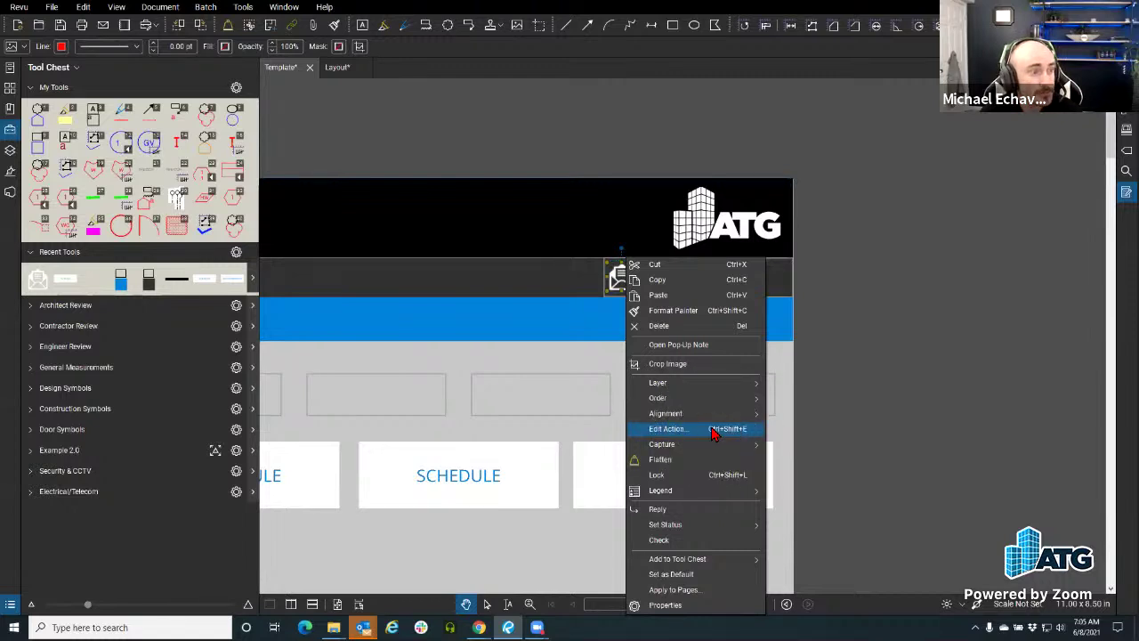
{"action": "left_click_drag", "start_coordinate": [538, 193], "coordinate": [498, 186]}
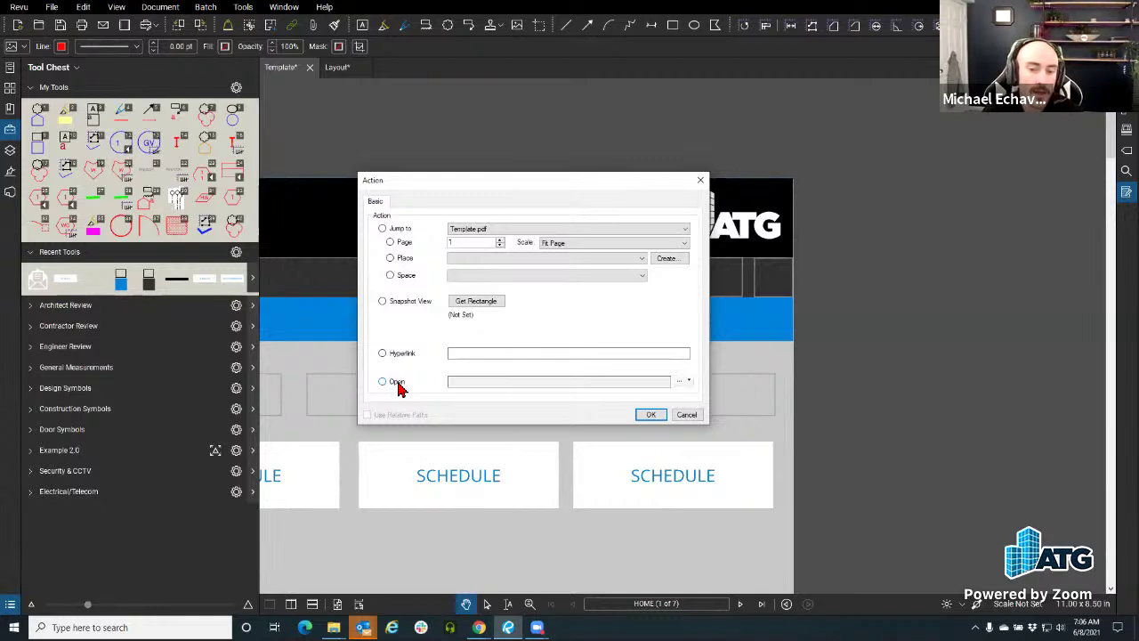
Explore the envelope icon's Open Folder action, comparing the Project and My Computer locations, and leave without assigning a folder.
{"action": "left_click", "coordinate": [392, 384]}
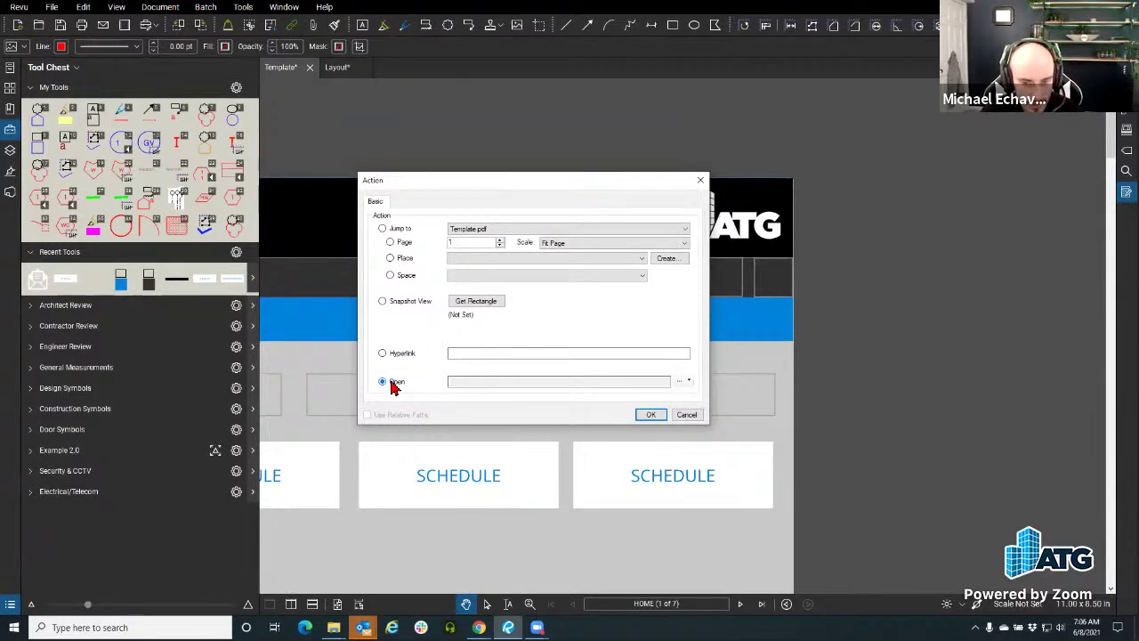
{"action": "left_click", "coordinate": [686, 381]}
{"action": "left_click", "coordinate": [714, 407]}
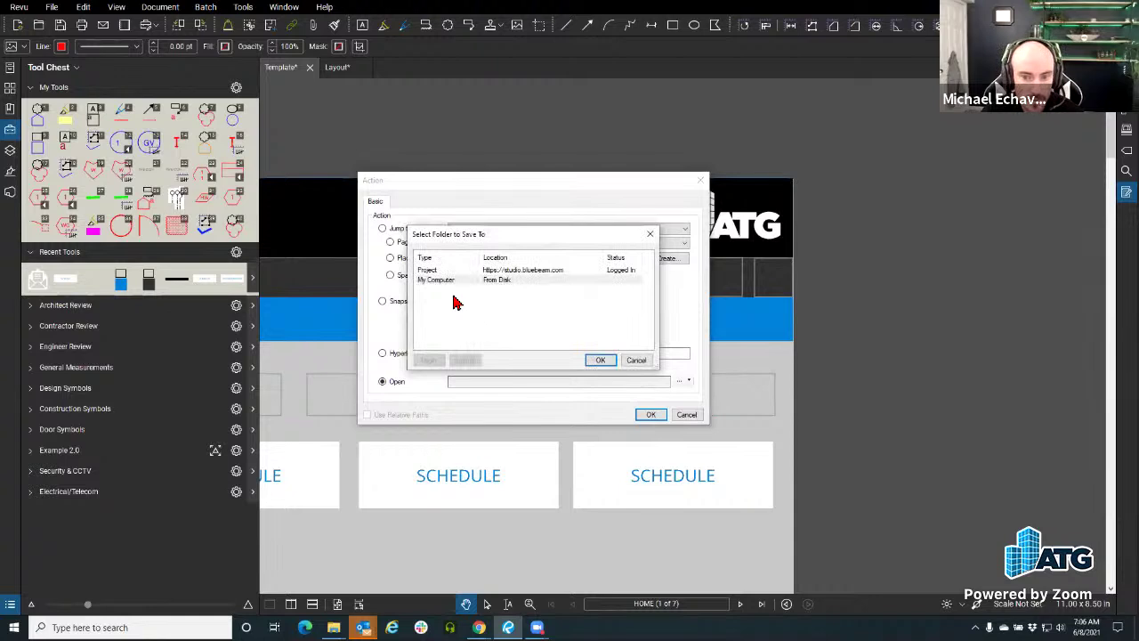
{"action": "left_click", "coordinate": [432, 273]}
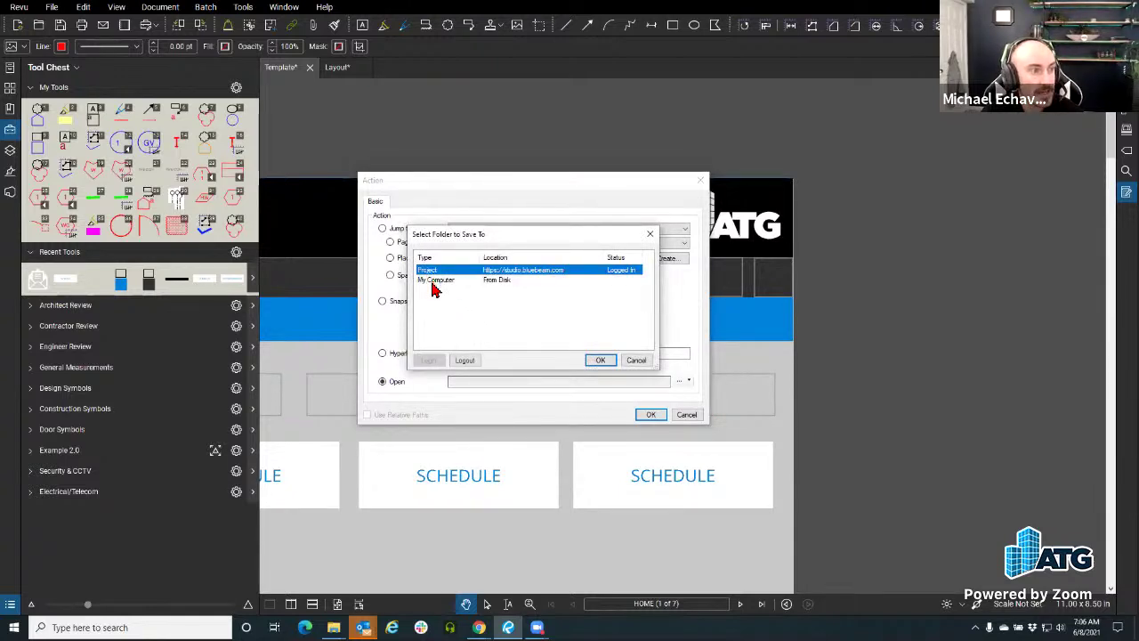
{"action": "left_click", "coordinate": [431, 283]}
{"action": "double_click", "coordinate": [431, 283]}
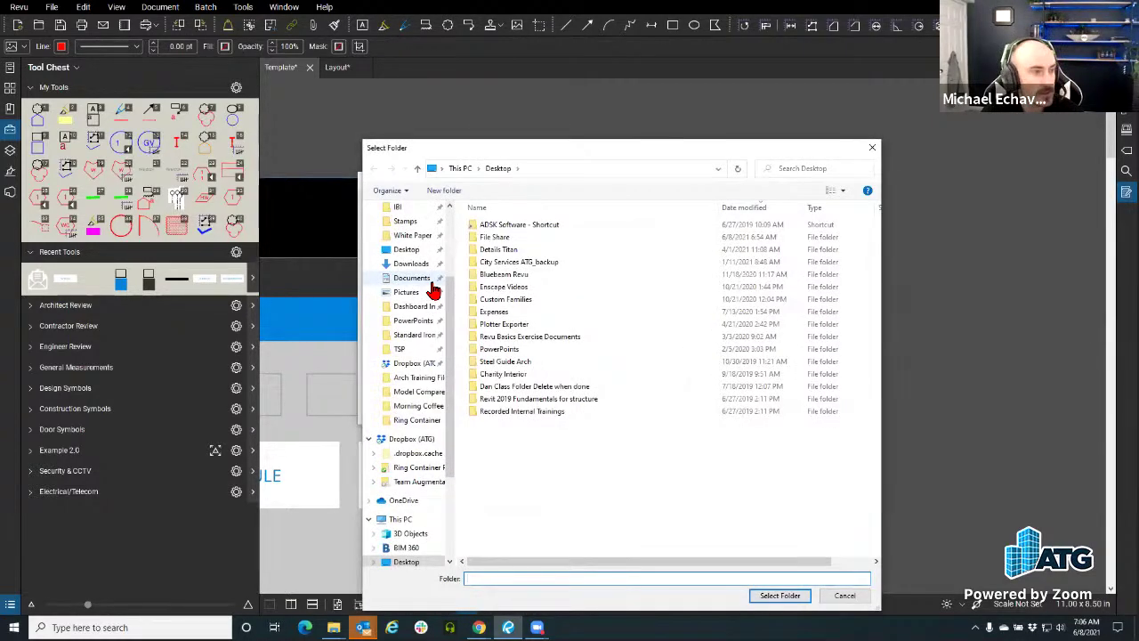
{"action": "left_click", "coordinate": [872, 151]}
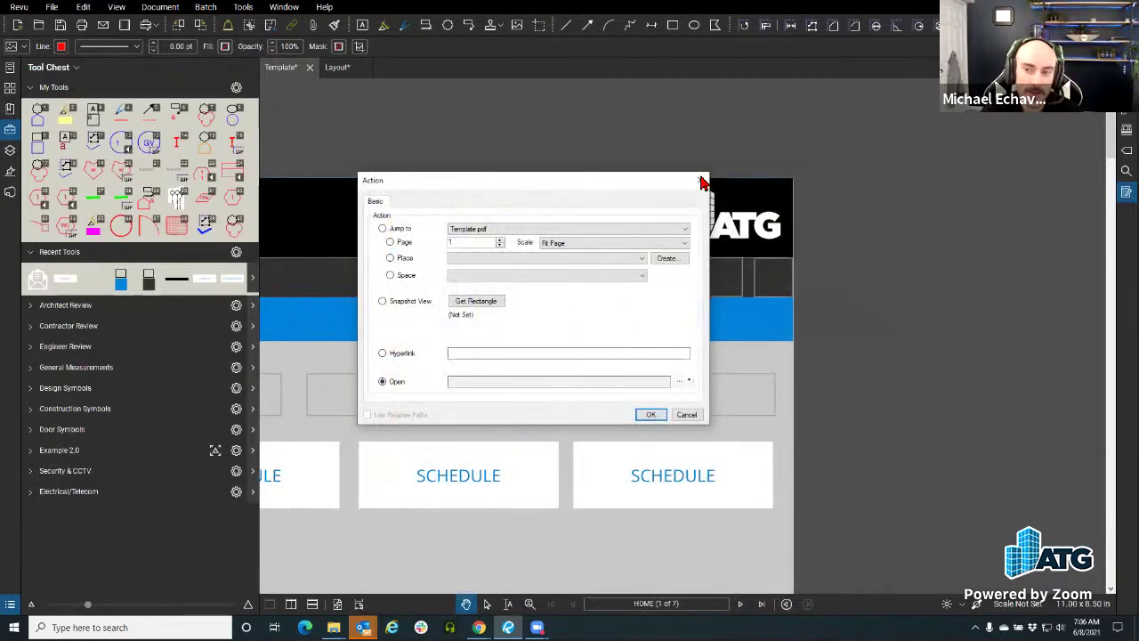
{"action": "left_click", "coordinate": [703, 178]}
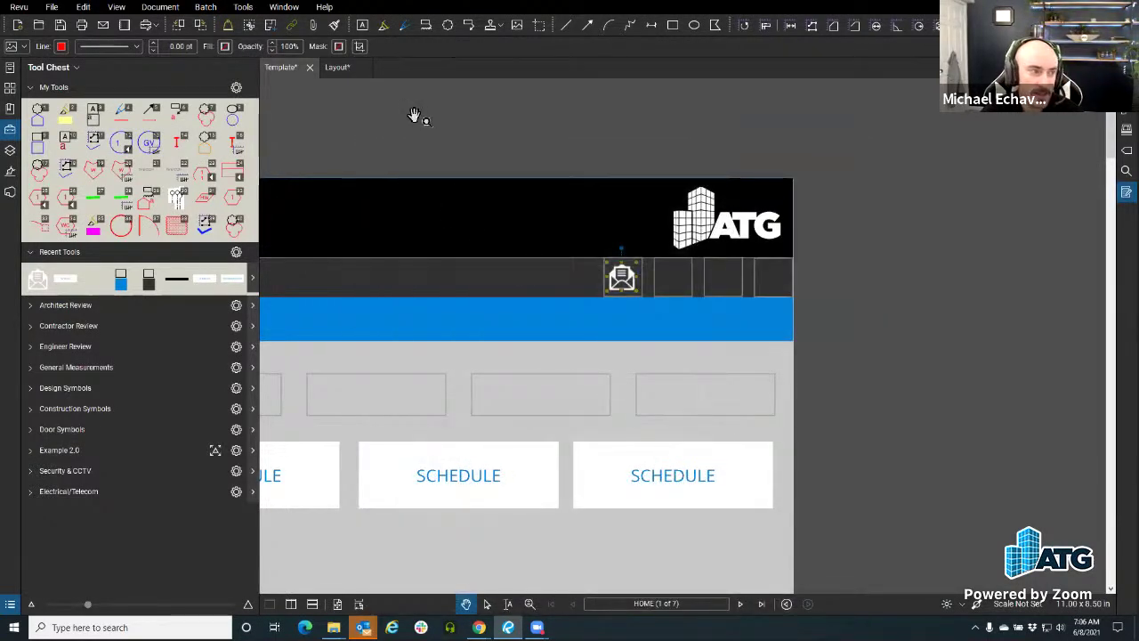
Revisit the envelope icon's action settings, browse My Computer for a folder to link, and cancel the action.
{"action": "left_click", "coordinate": [19, 7]}
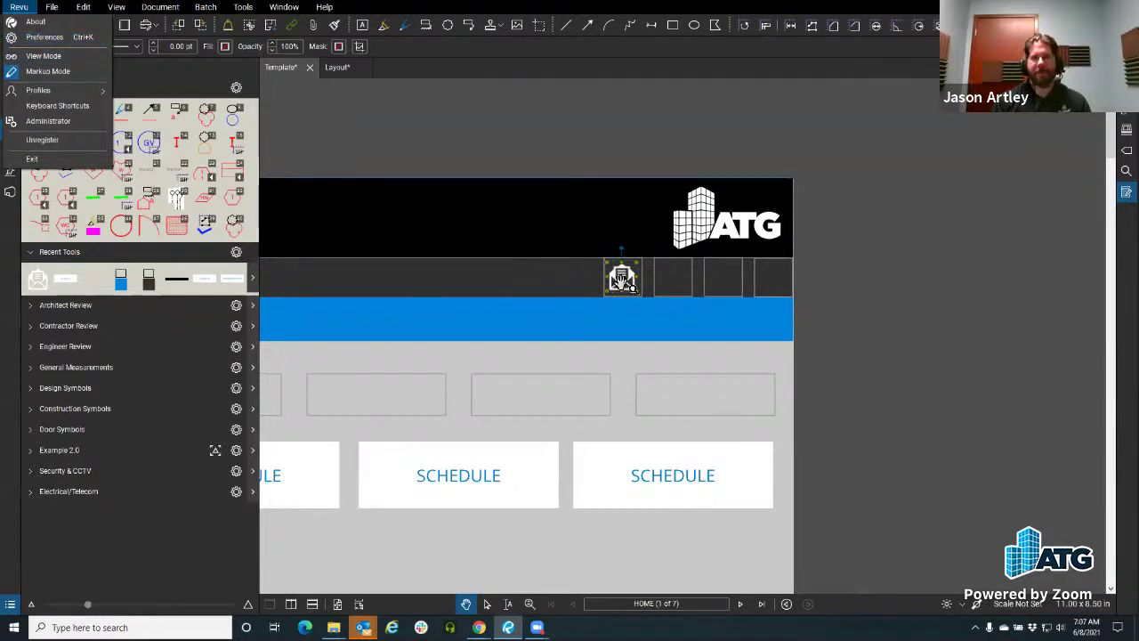
{"action": "right_click", "coordinate": [614, 278]}
{"action": "left_click", "coordinate": [662, 428]}
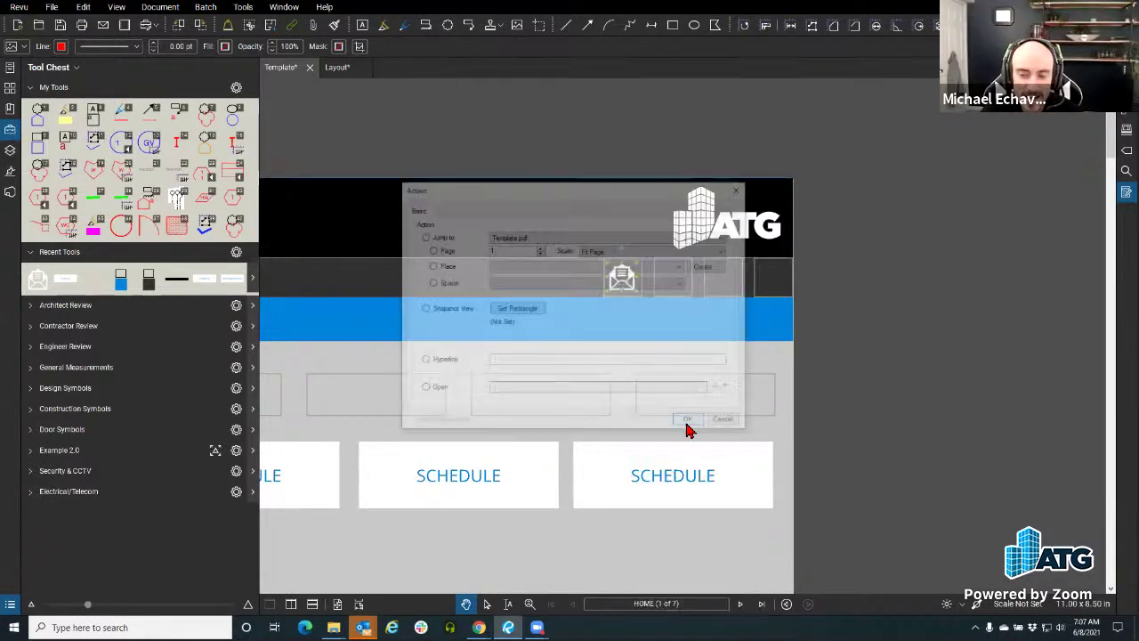
{"action": "left_click", "coordinate": [729, 389]}
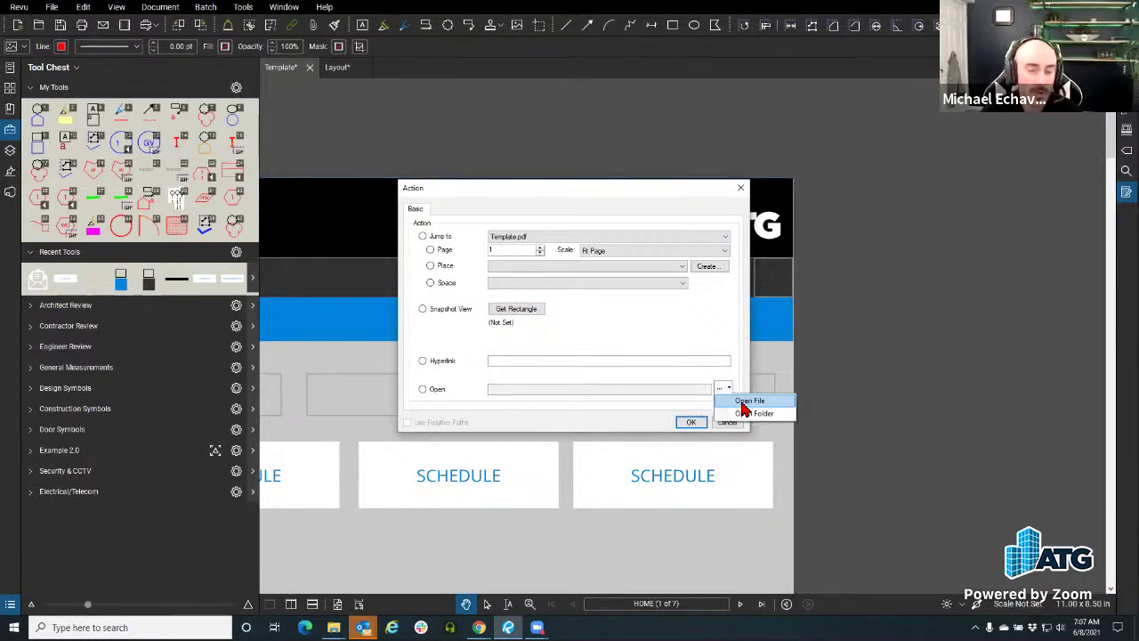
{"action": "left_click", "coordinate": [744, 414]}
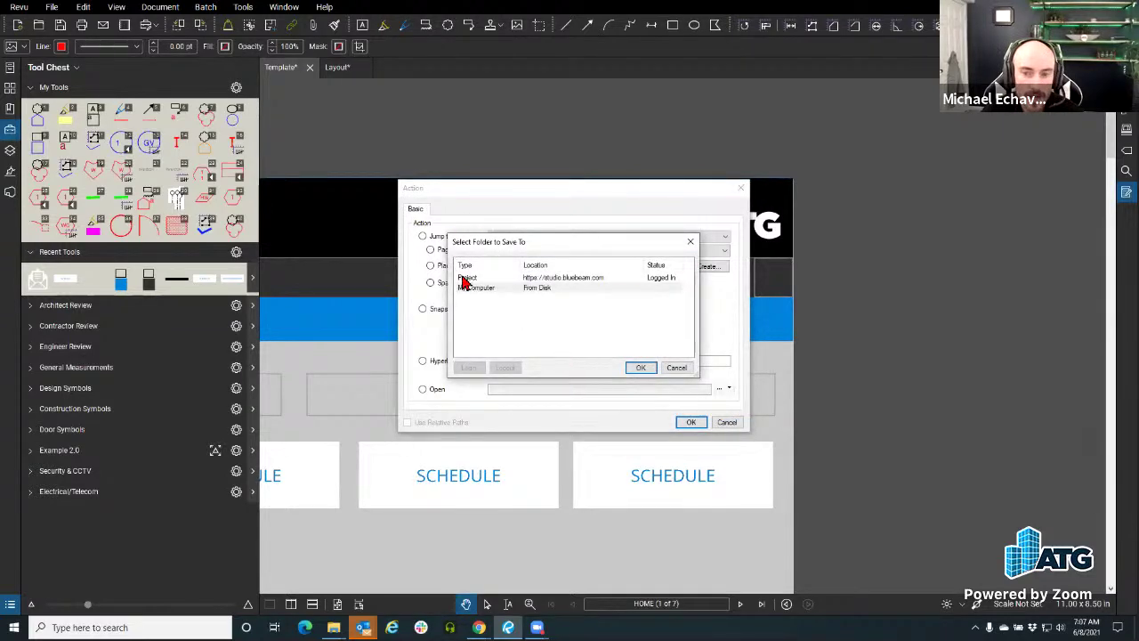
{"action": "double_click", "coordinate": [534, 290]}
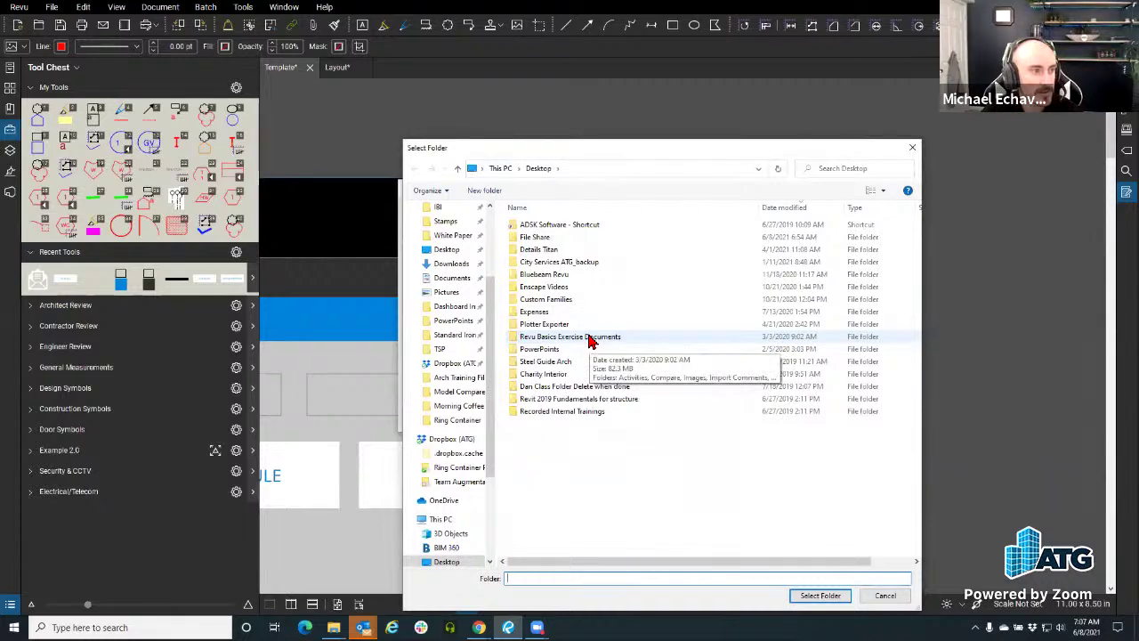
{"action": "left_click", "coordinate": [913, 150]}
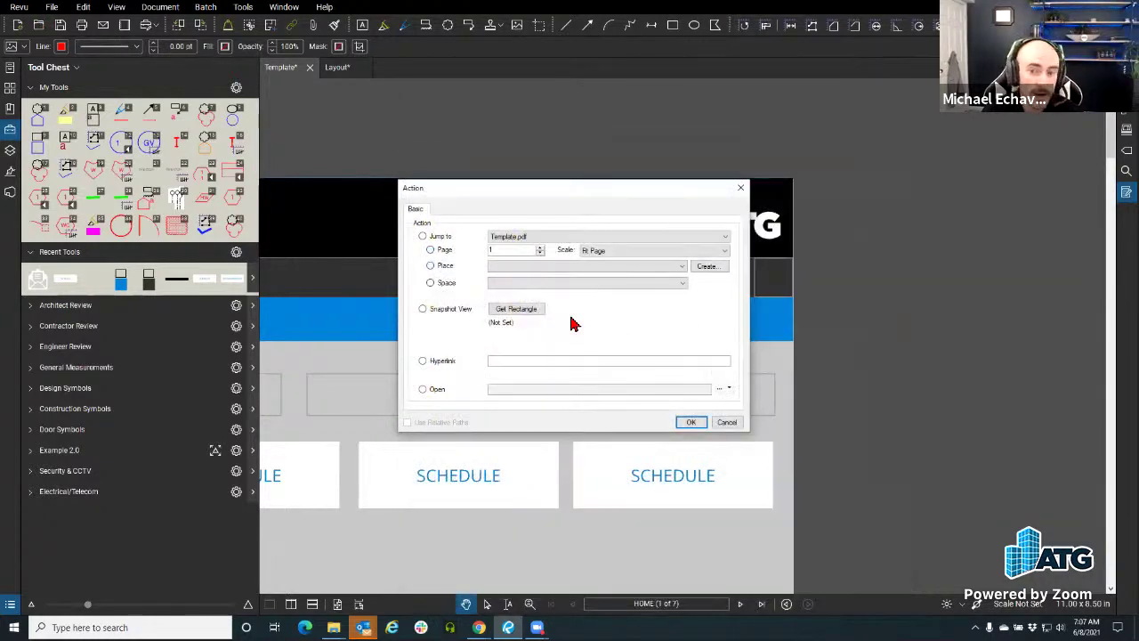
{"action": "left_click", "coordinate": [741, 187]}
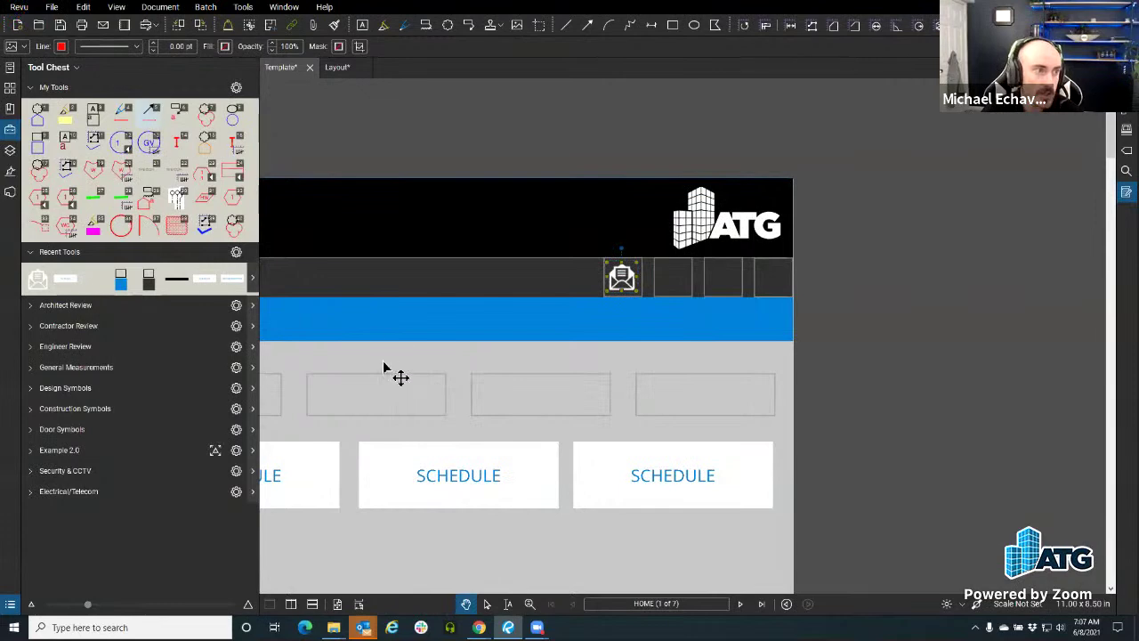
View the Studio project files offered for opening and close the file dialog without choosing one.
{"action": "left_click", "coordinate": [51, 7]}
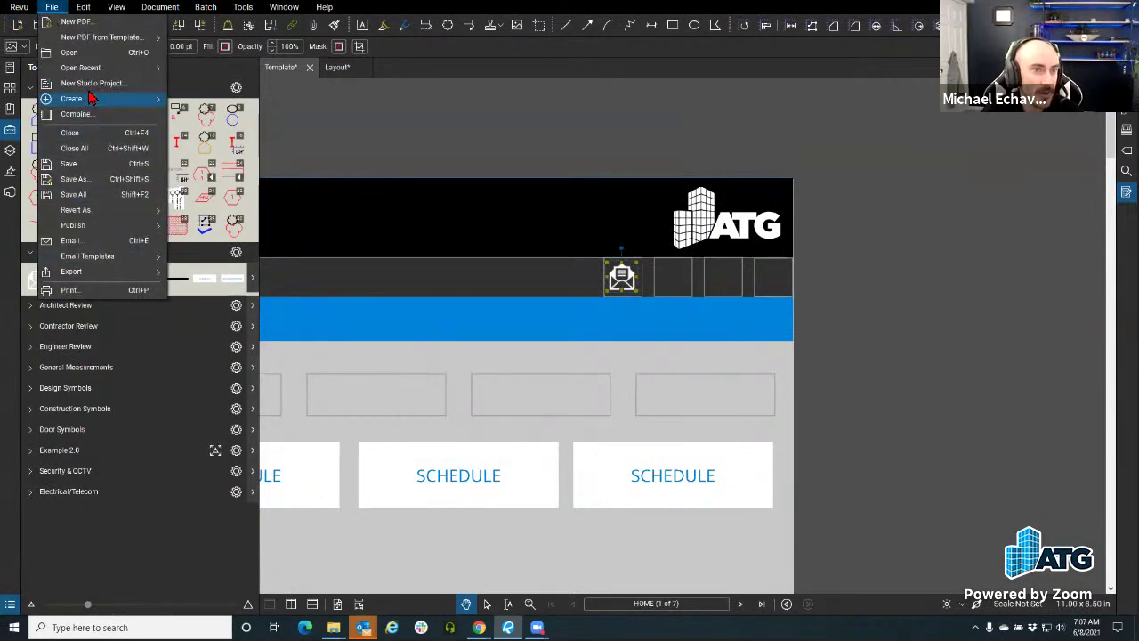
{"action": "left_click", "coordinate": [80, 53]}
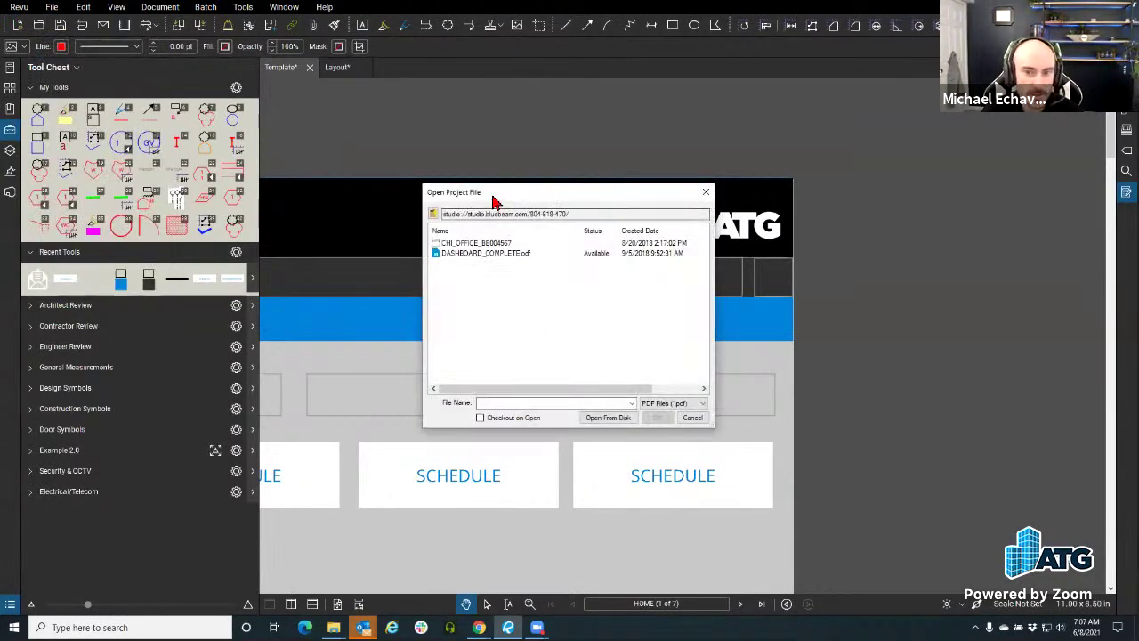
{"action": "left_click_drag", "start_coordinate": [496, 202], "coordinate": [406, 178]}
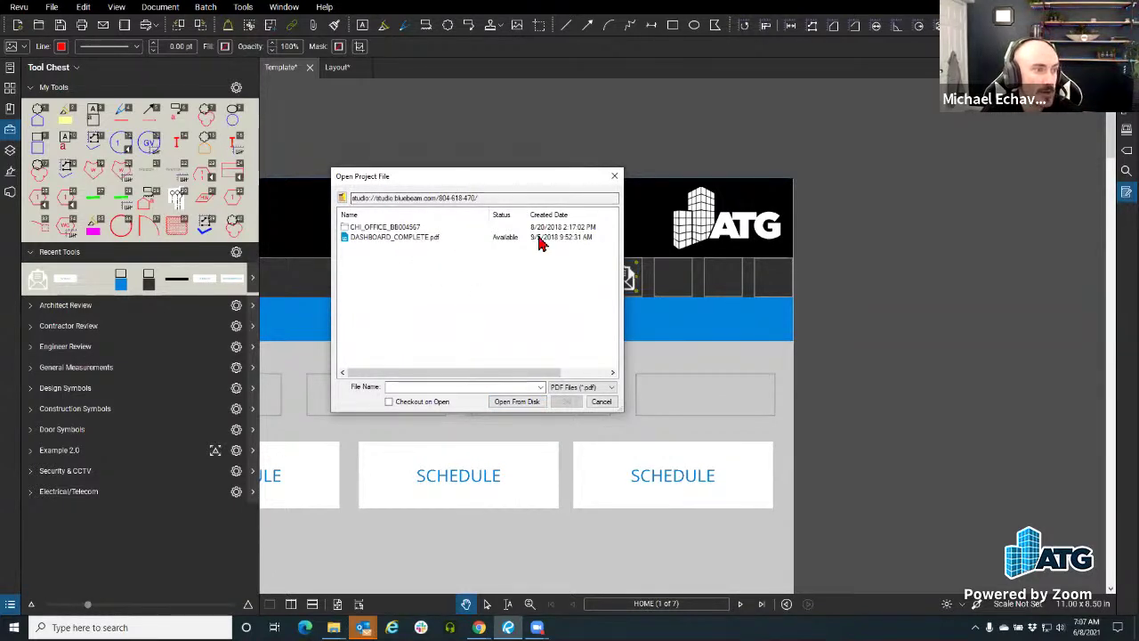
{"action": "left_click", "coordinate": [614, 175]}
Review the Studio options in the preferences and leave without changing them.
{"action": "left_click", "coordinate": [19, 7]}
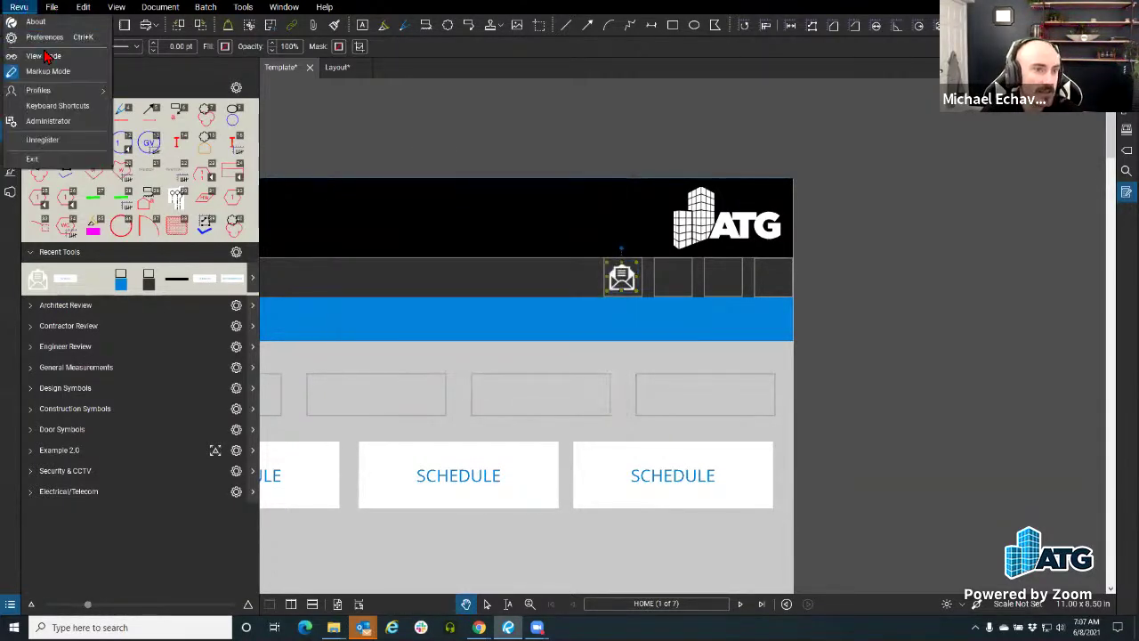
{"action": "left_click", "coordinate": [44, 38]}
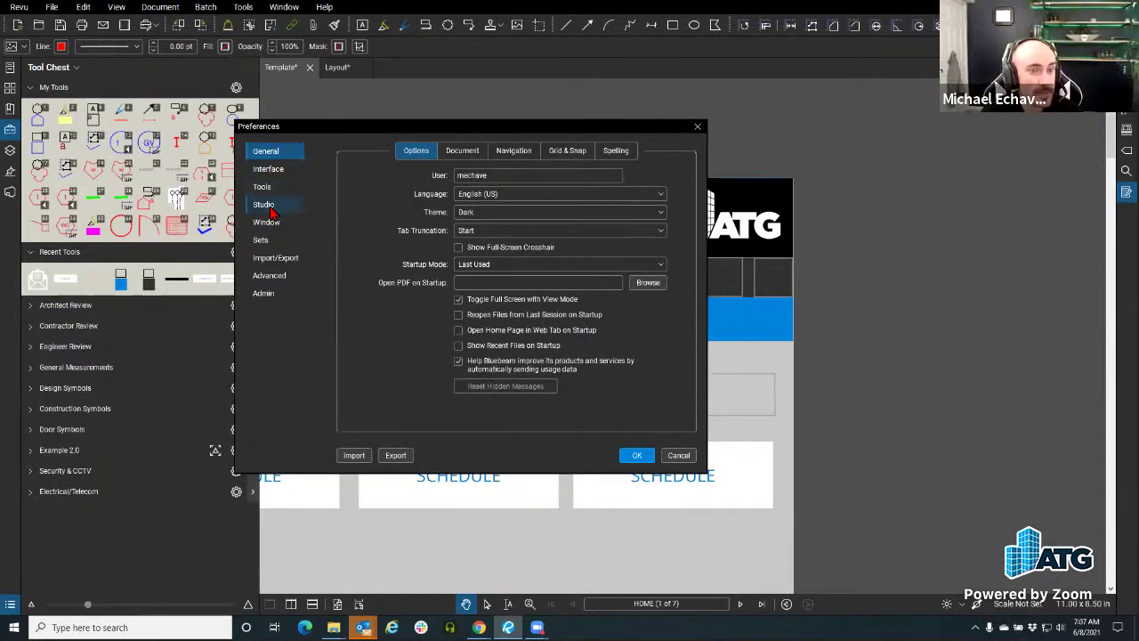
{"action": "left_click", "coordinate": [272, 210]}
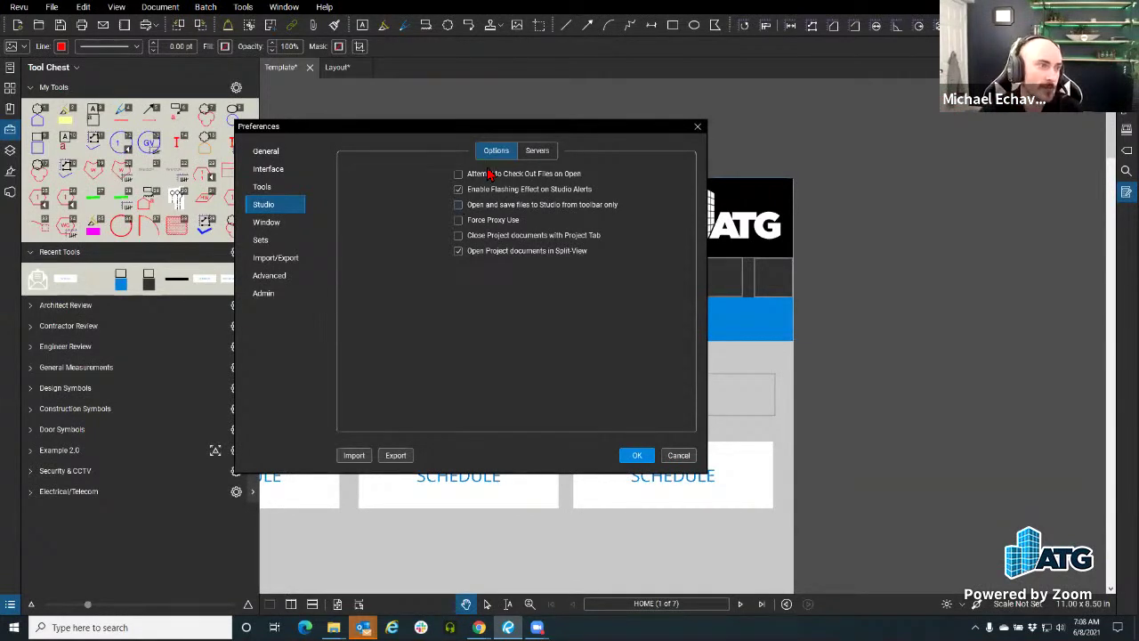
{"action": "left_click", "coordinate": [679, 455]}
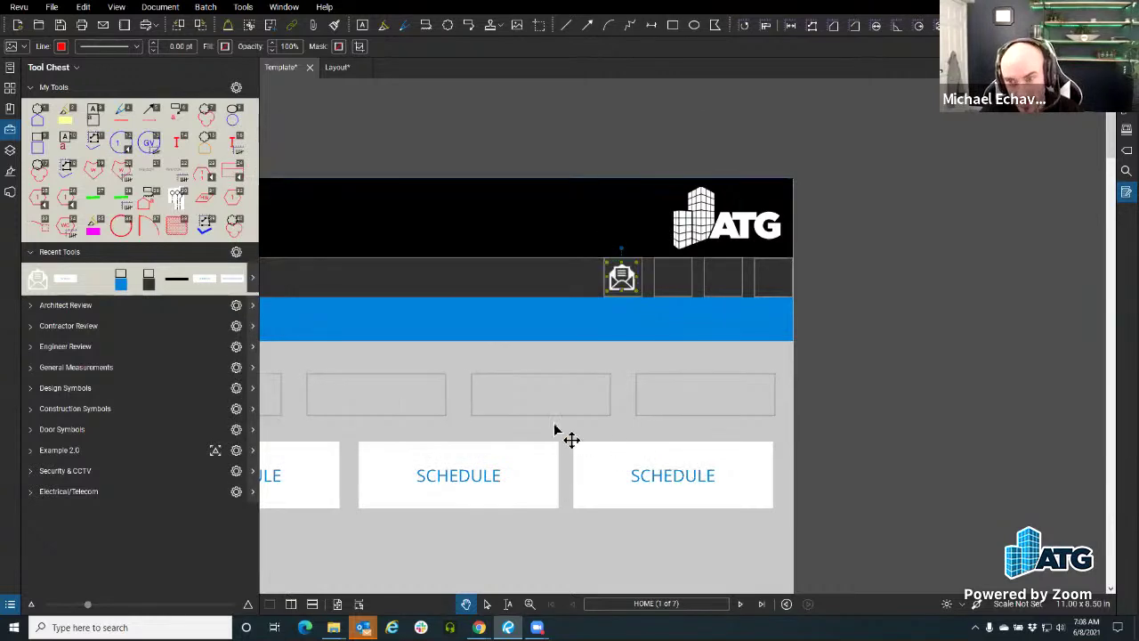
Bring up the file opening dialog again, switch from the Studio project to the local disk, and close it without opening a file.
{"action": "left_click", "coordinate": [579, 333]}
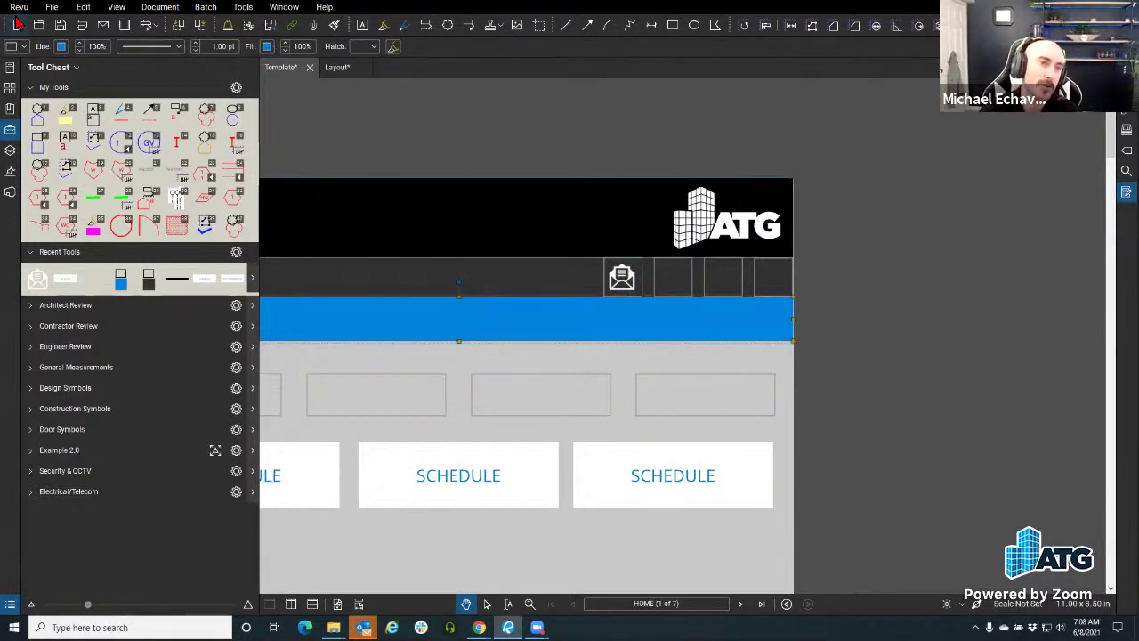
{"action": "left_click", "coordinate": [19, 9]}
{"action": "left_click", "coordinate": [51, 7]}
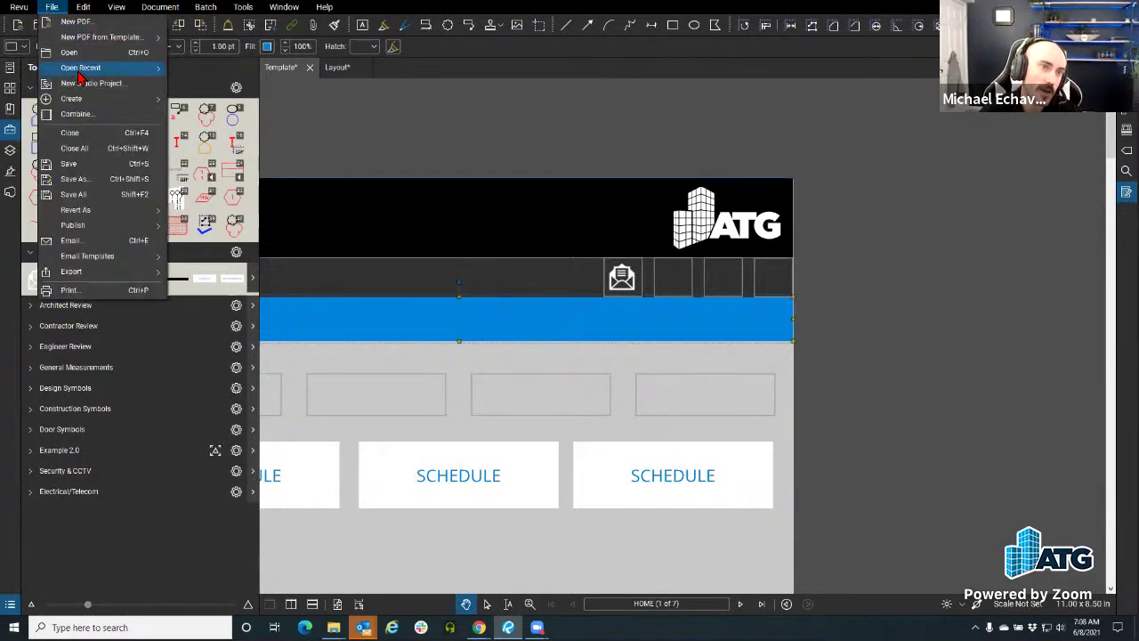
{"action": "left_click", "coordinate": [89, 55]}
{"action": "left_click_drag", "start_coordinate": [491, 193], "coordinate": [317, 175]}
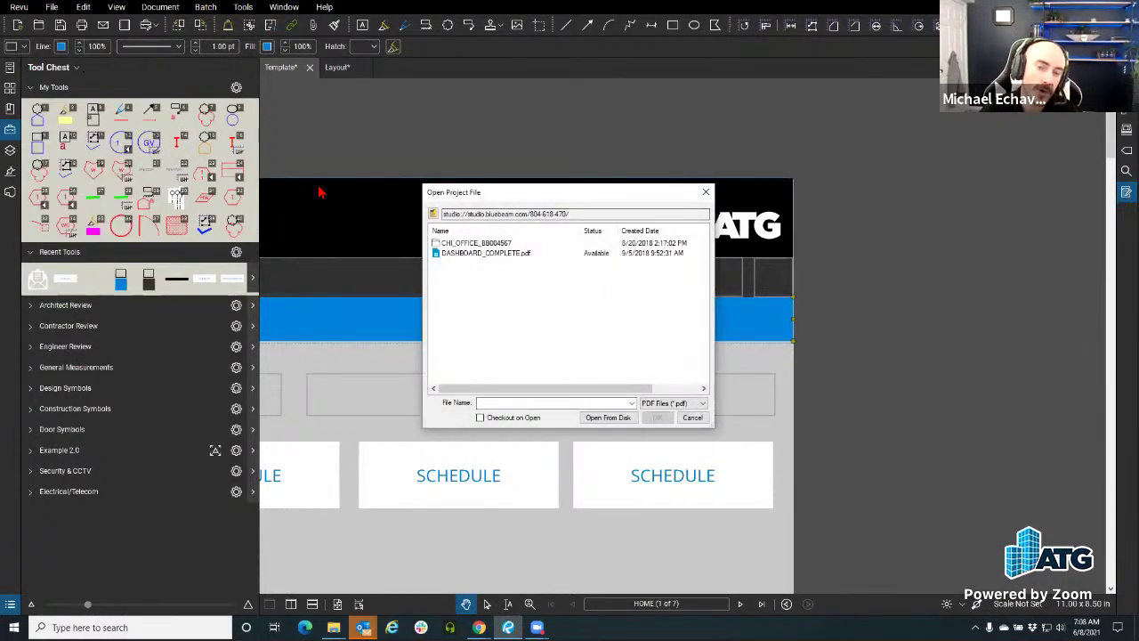
{"action": "left_click", "coordinate": [434, 398]}
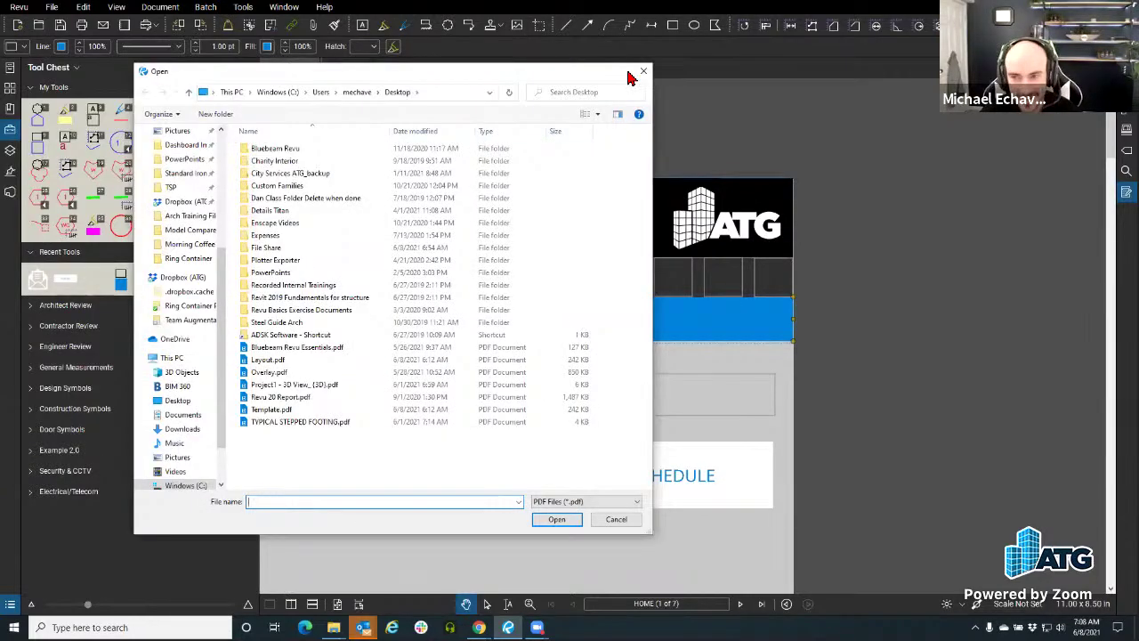
{"action": "left_click", "coordinate": [643, 72]}
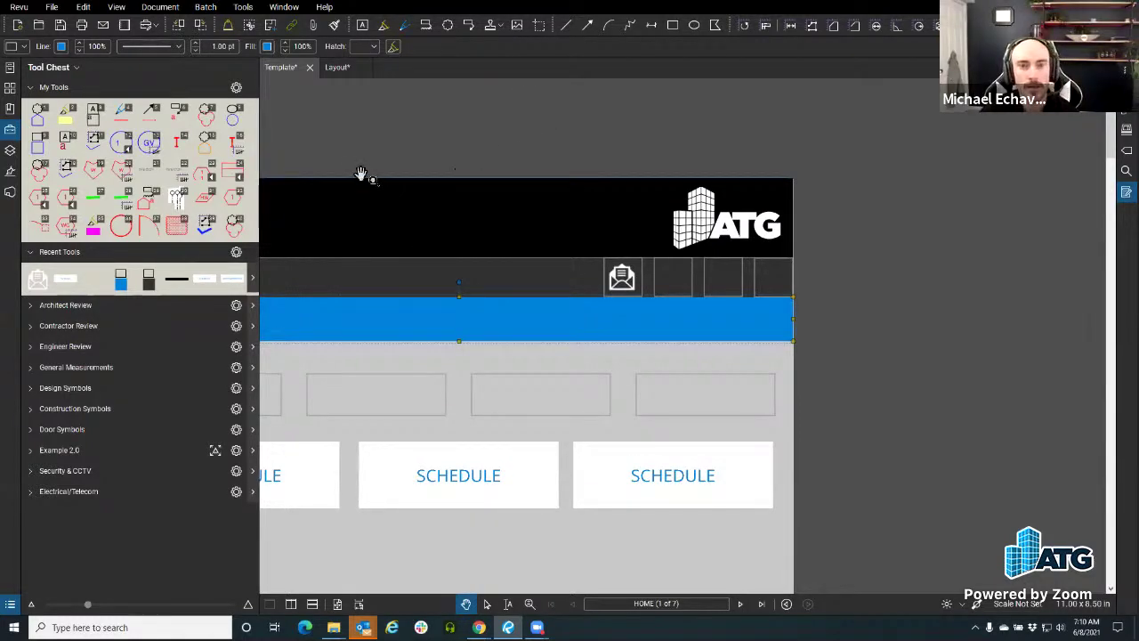
Switch to the Layout document and show the project information pop-up from the three-line icon in its header.
{"action": "left_click", "coordinate": [338, 69]}
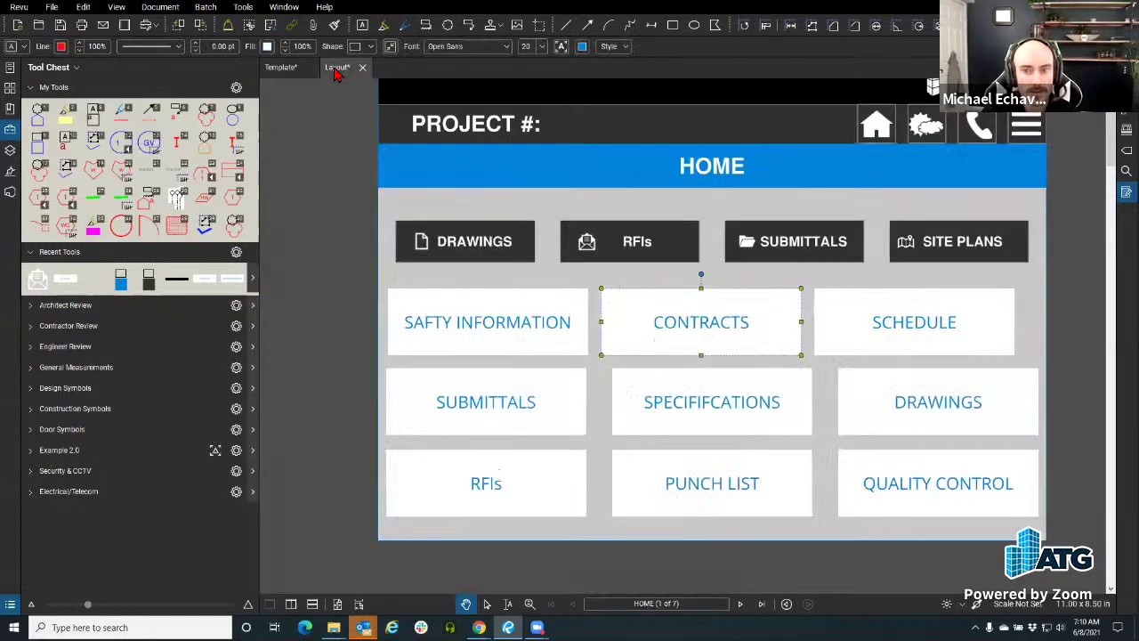
{"action": "left_click", "coordinate": [1027, 123]}
{"action": "left_click_drag", "start_coordinate": [701, 219], "coordinate": [493, 276]}
{"action": "scroll", "coordinate": [493, 276], "scroll_direction": "down", "scroll_amount": 4}
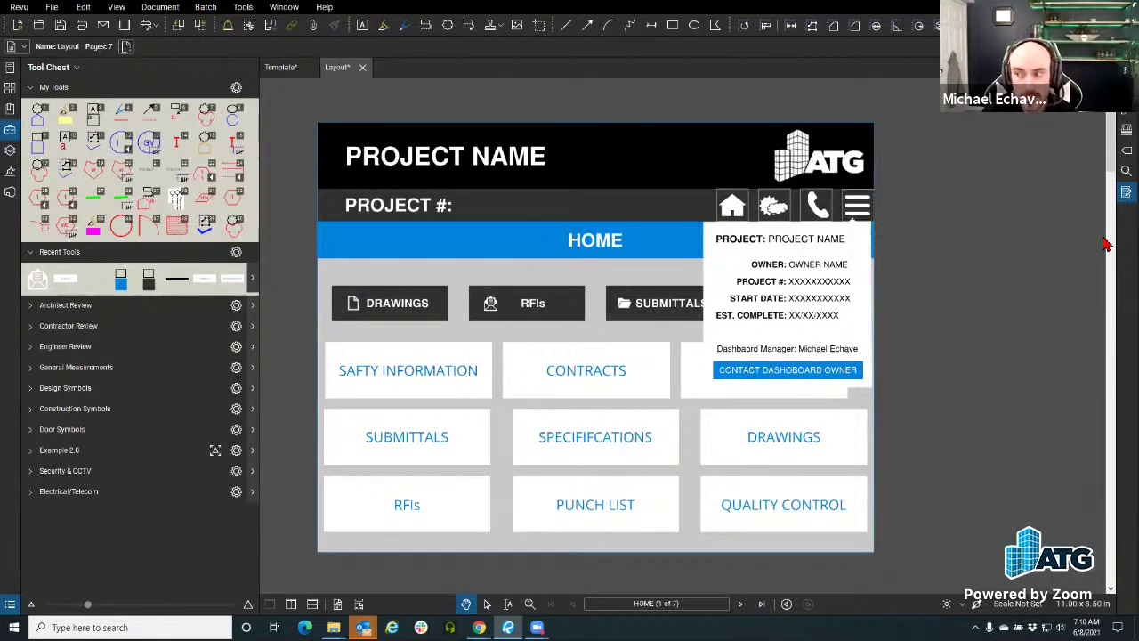
Show the Layout document's form fields and inspect Button1 and Button2 stacked on the three-line header icon.
{"action": "left_click", "coordinate": [1127, 192]}
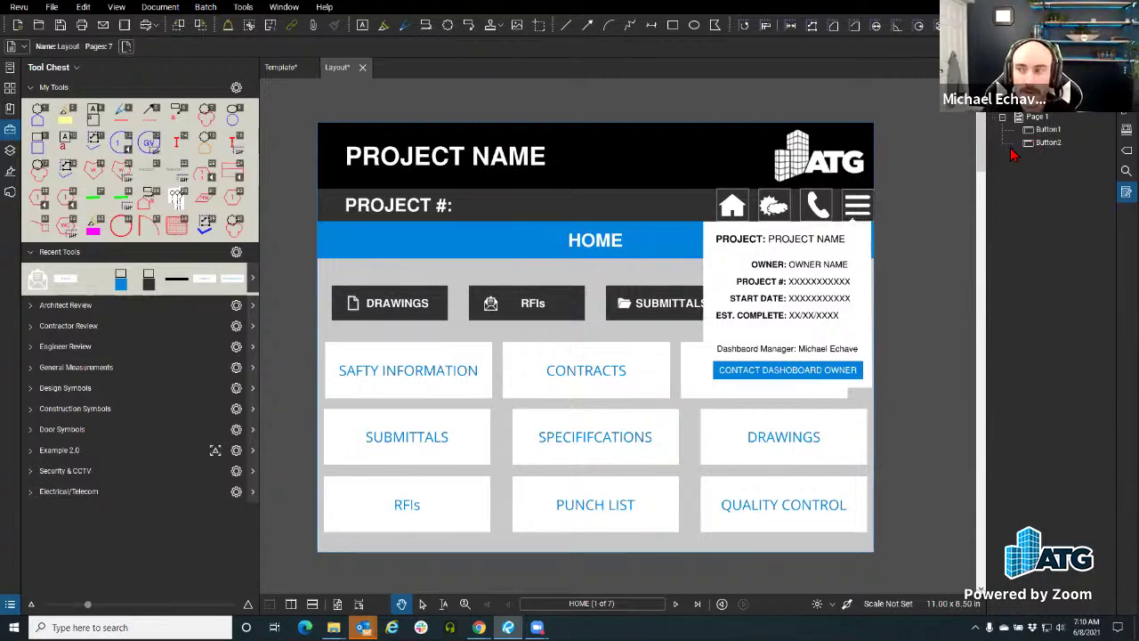
{"action": "left_click", "coordinate": [1046, 144]}
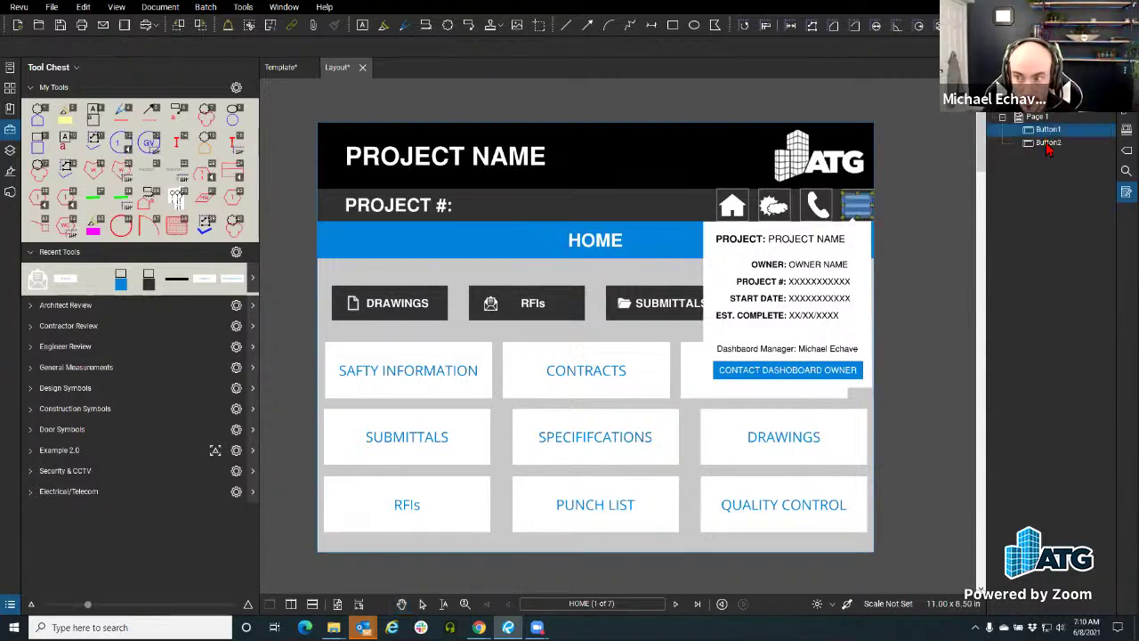
{"action": "left_click", "coordinate": [1049, 146]}
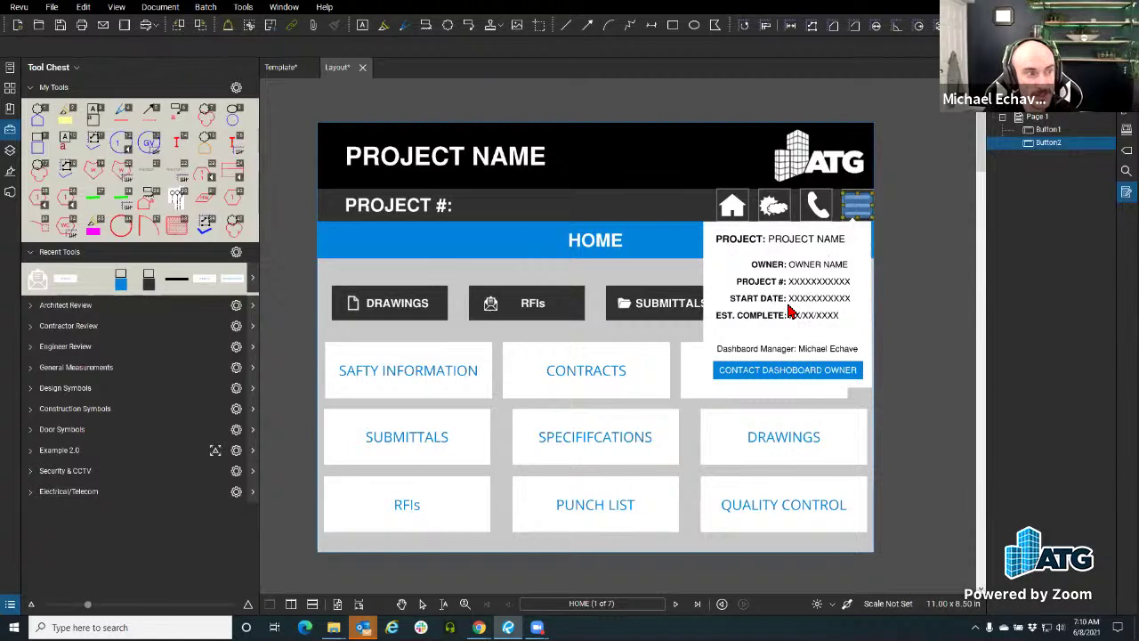
Display the document's layers and toggle the visibility of MENU LAYER to demonstrate what controls the pop-up.
{"action": "left_click", "coordinate": [11, 151]}
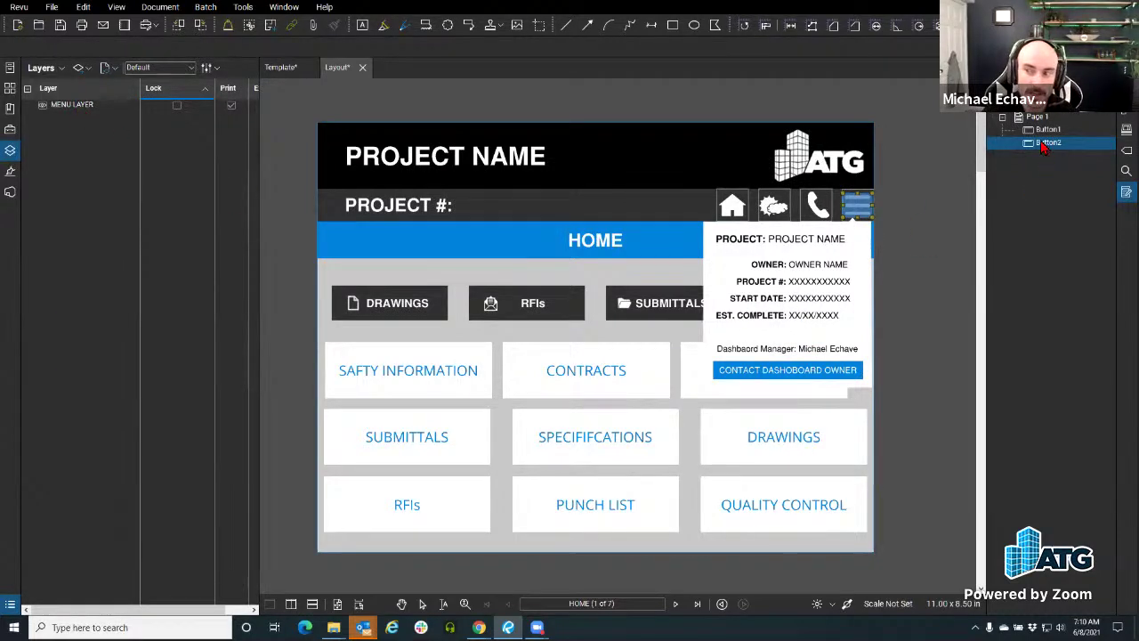
{"action": "left_click", "coordinate": [43, 106]}
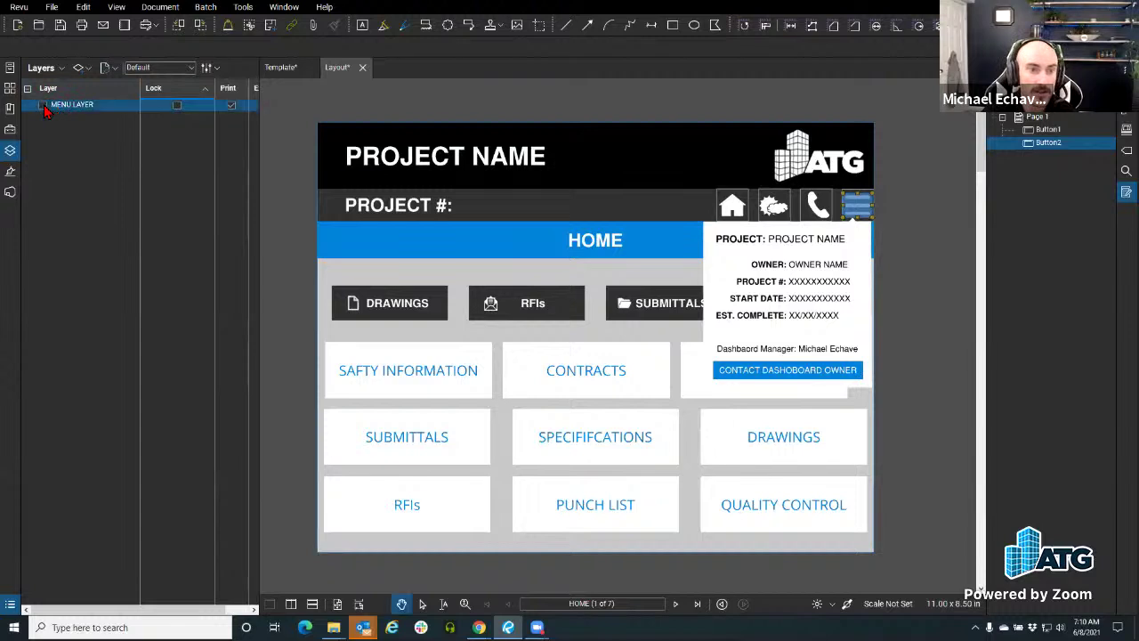
{"action": "left_click", "coordinate": [44, 106]}
{"action": "left_click", "coordinate": [43, 105]}
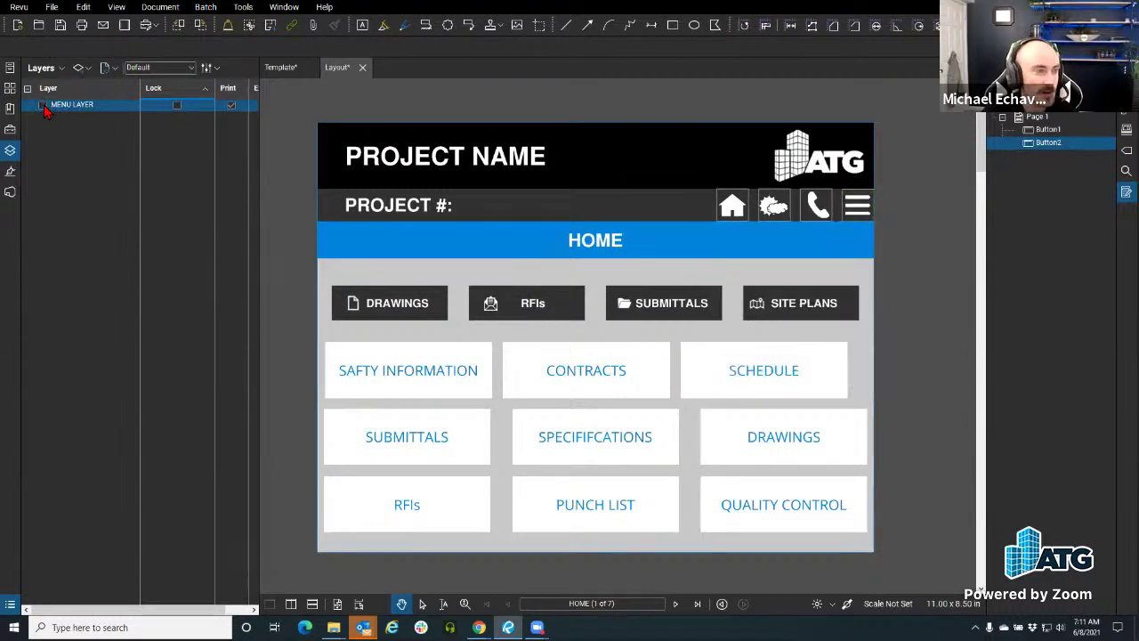
{"action": "left_click", "coordinate": [43, 106]}
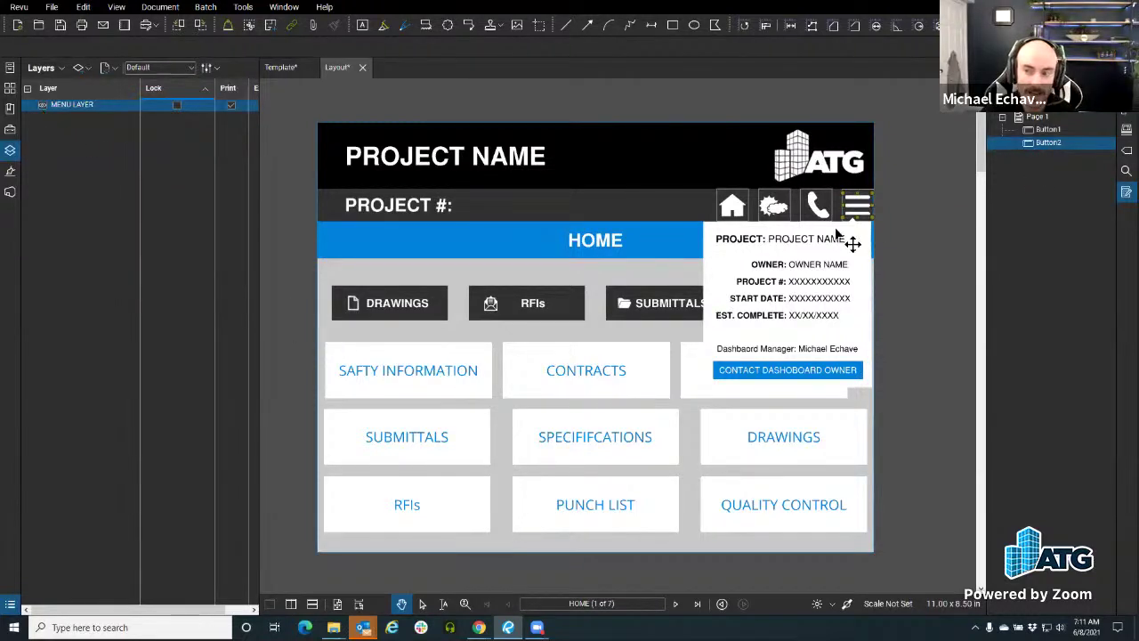
Select the stacked form buttons over the three-line icon, toggle MENU LAYER's visibility again, and leave form editing.
{"action": "left_click", "coordinate": [1032, 121]}
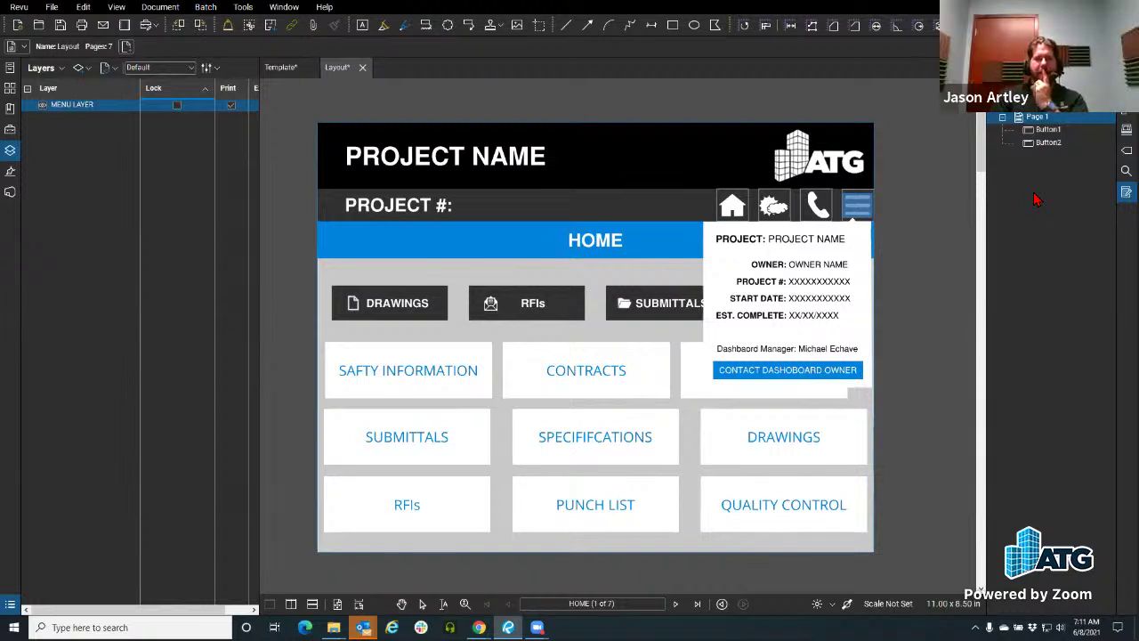
{"action": "left_click", "coordinate": [864, 210]}
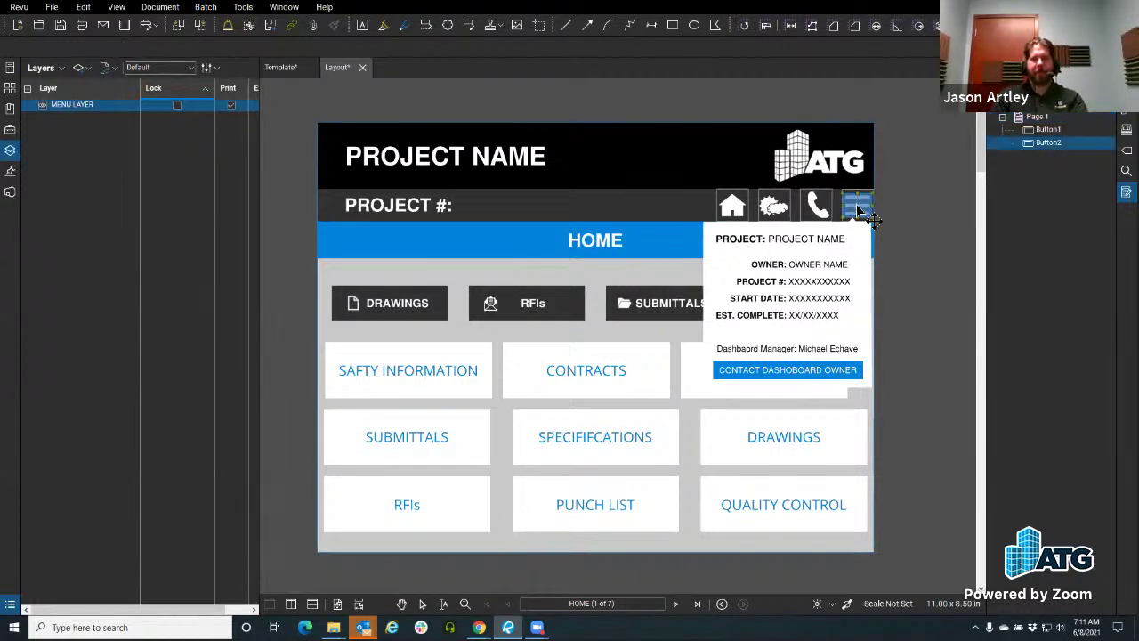
{"action": "left_click", "coordinate": [1054, 224]}
{"action": "left_click", "coordinate": [862, 210]}
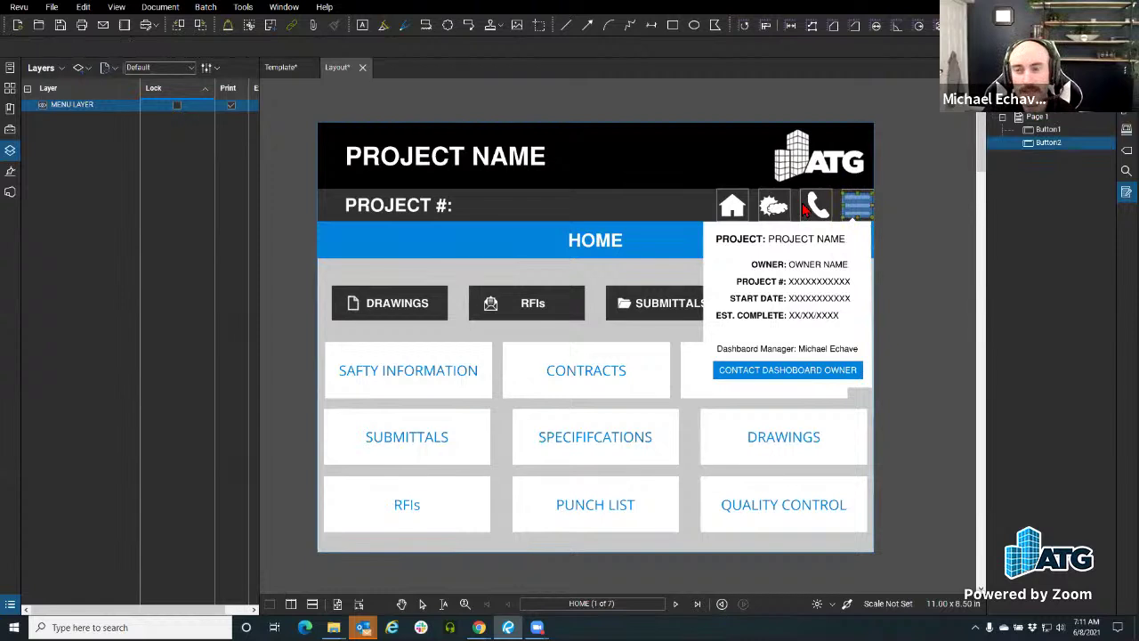
{"action": "left_click", "coordinate": [42, 105]}
{"action": "left_click", "coordinate": [41, 105]}
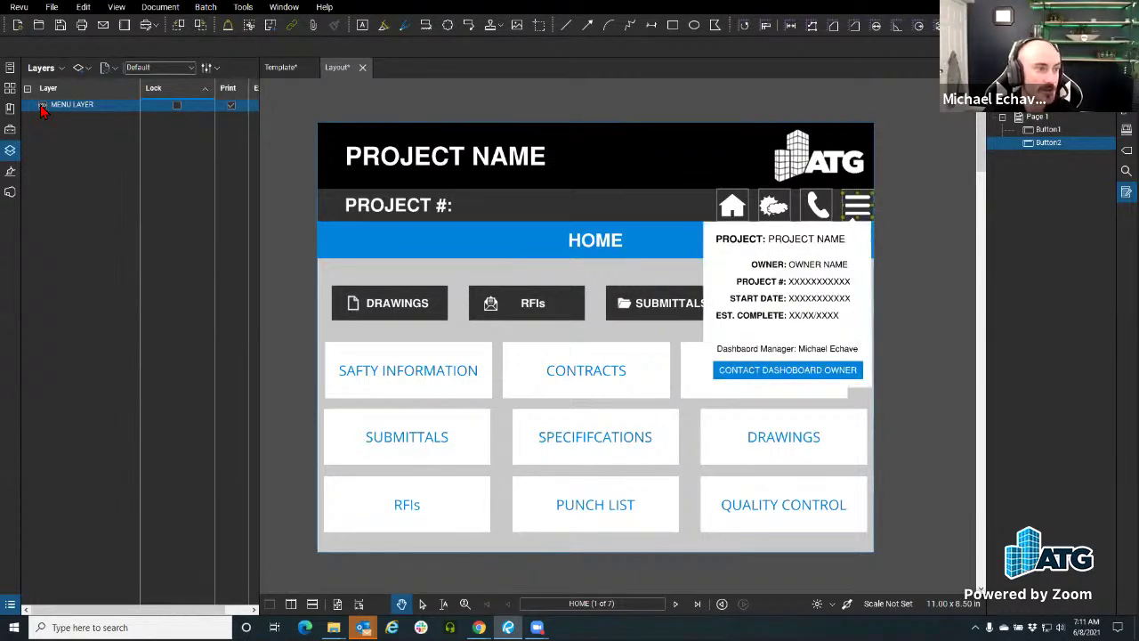
{"action": "left_click", "coordinate": [1058, 211]}
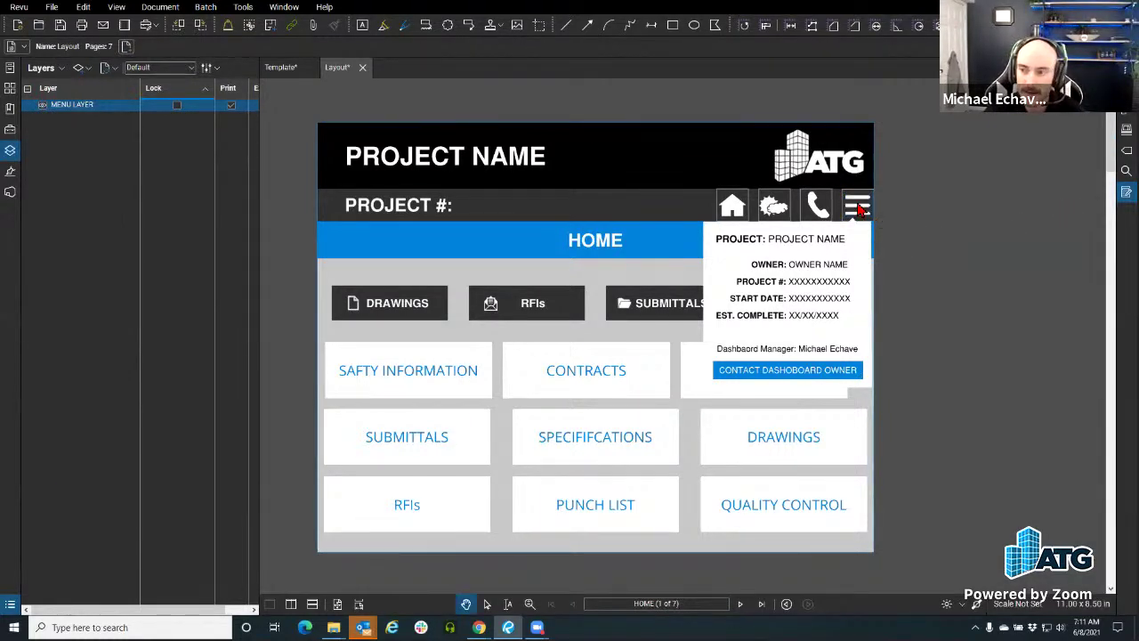
Test the three-line icon's form buttons by repeatedly hiding and showing the project information pop-up.
{"action": "left_click", "coordinate": [857, 208]}
{"action": "left_click", "coordinate": [857, 208]}
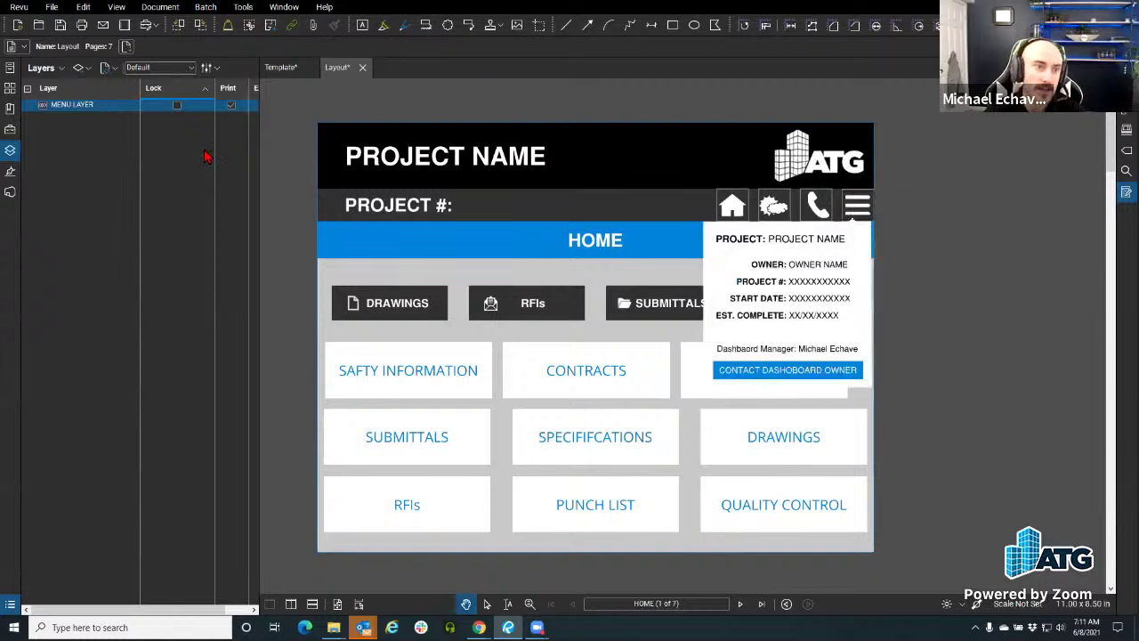
{"action": "left_click", "coordinate": [856, 204]}
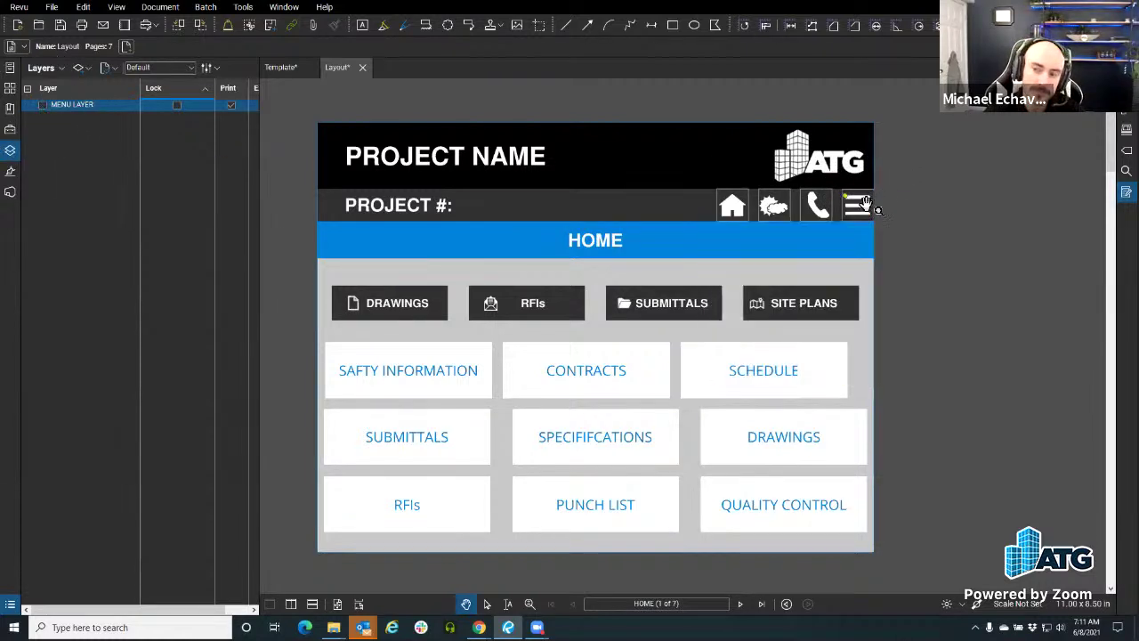
{"action": "left_click", "coordinate": [859, 206]}
{"action": "left_click", "coordinate": [859, 207]}
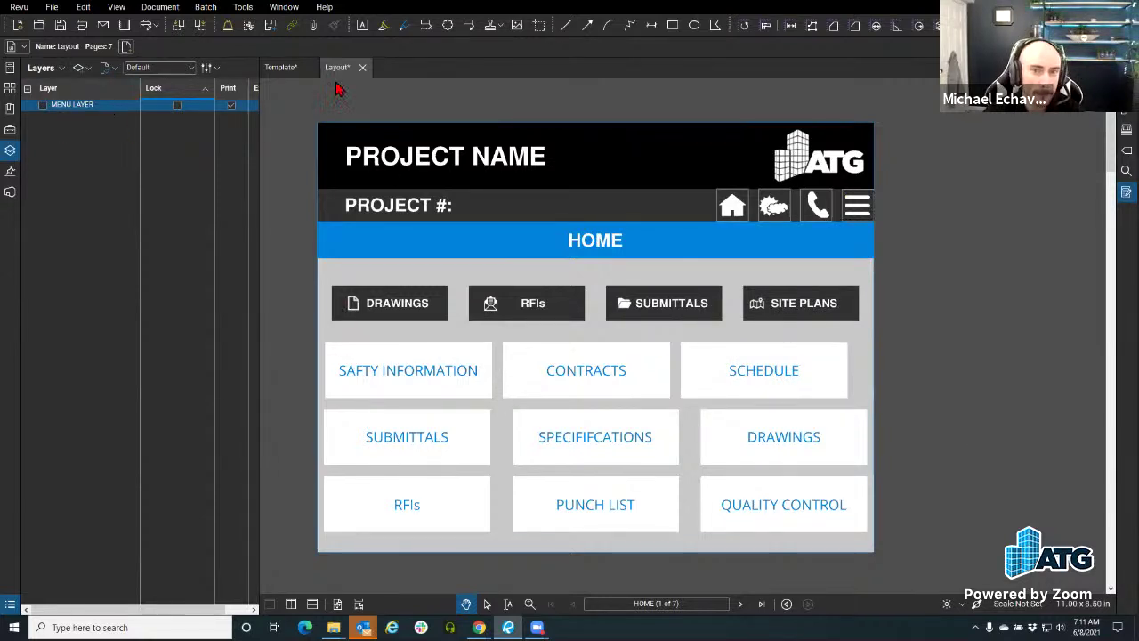
Switch to the Template document's HOME page and collapse the layer list to make room for the page.
{"action": "left_click", "coordinate": [280, 68]}
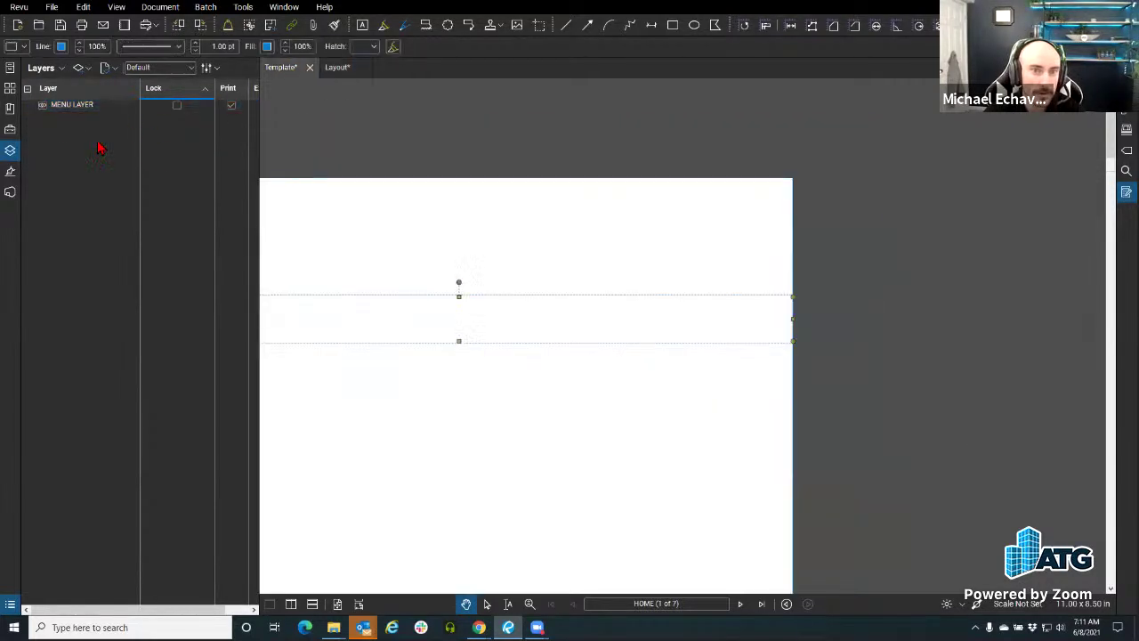
{"action": "left_click", "coordinate": [10, 150]}
{"action": "scroll", "coordinate": [402, 224], "scroll_direction": "down", "scroll_amount": 6}
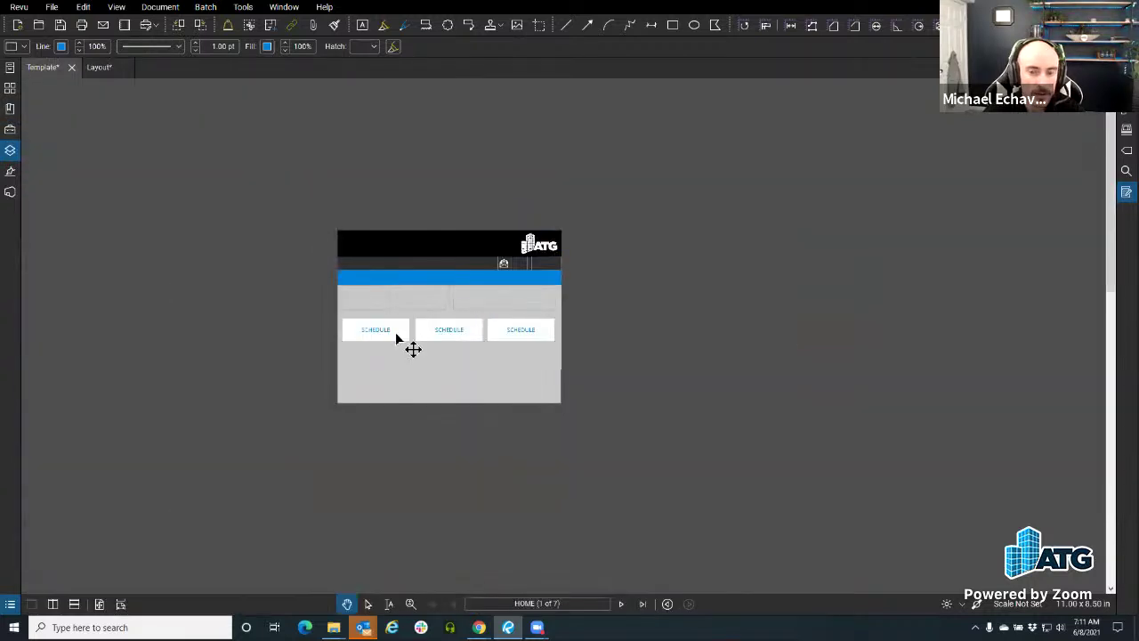
{"action": "scroll", "coordinate": [398, 336], "scroll_direction": "up", "scroll_amount": 4}
{"action": "left_click_drag", "start_coordinate": [400, 361], "coordinate": [389, 406]}
{"action": "left_click", "coordinate": [407, 410]}
{"action": "scroll", "coordinate": [405, 238], "scroll_direction": "up", "scroll_amount": 2}
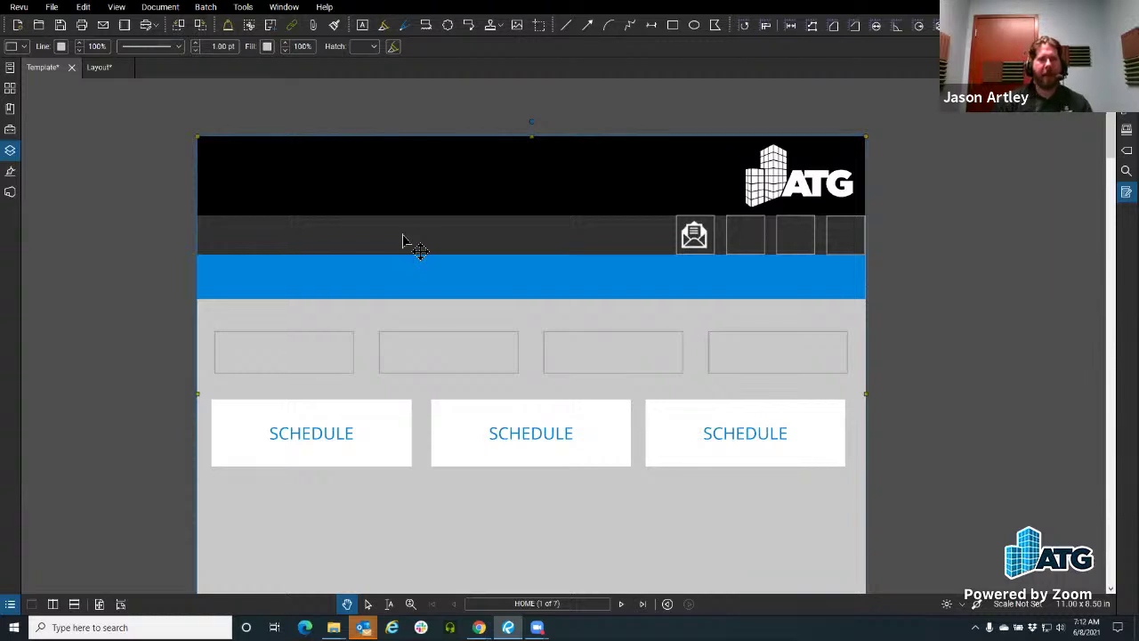
{"action": "scroll", "coordinate": [552, 313], "scroll_direction": "down", "scroll_amount": 1}
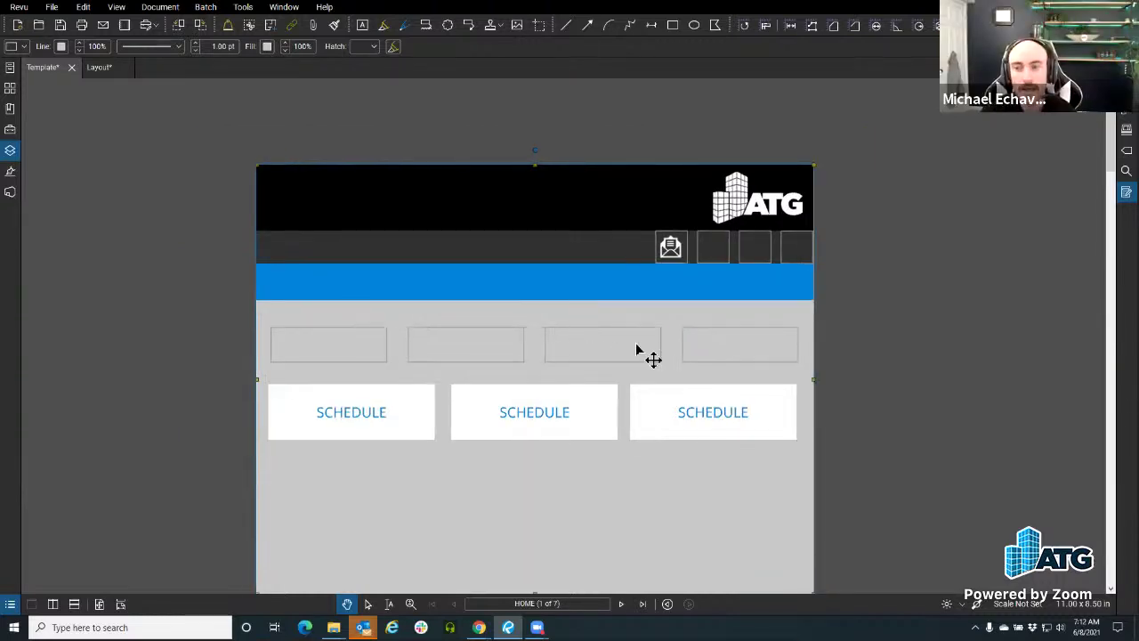
{"action": "scroll", "coordinate": [699, 258], "scroll_direction": "up", "scroll_amount": 2}
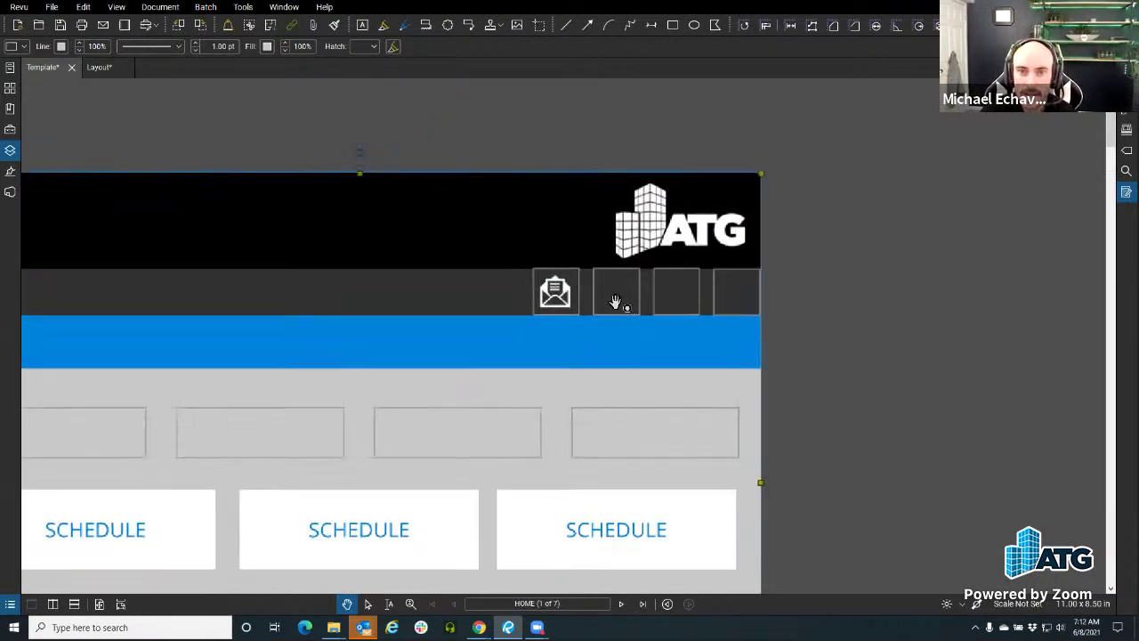
Insert the white house image from file, sized to fill the second icon box in the HOME page's header.
{"action": "left_click", "coordinate": [516, 25]}
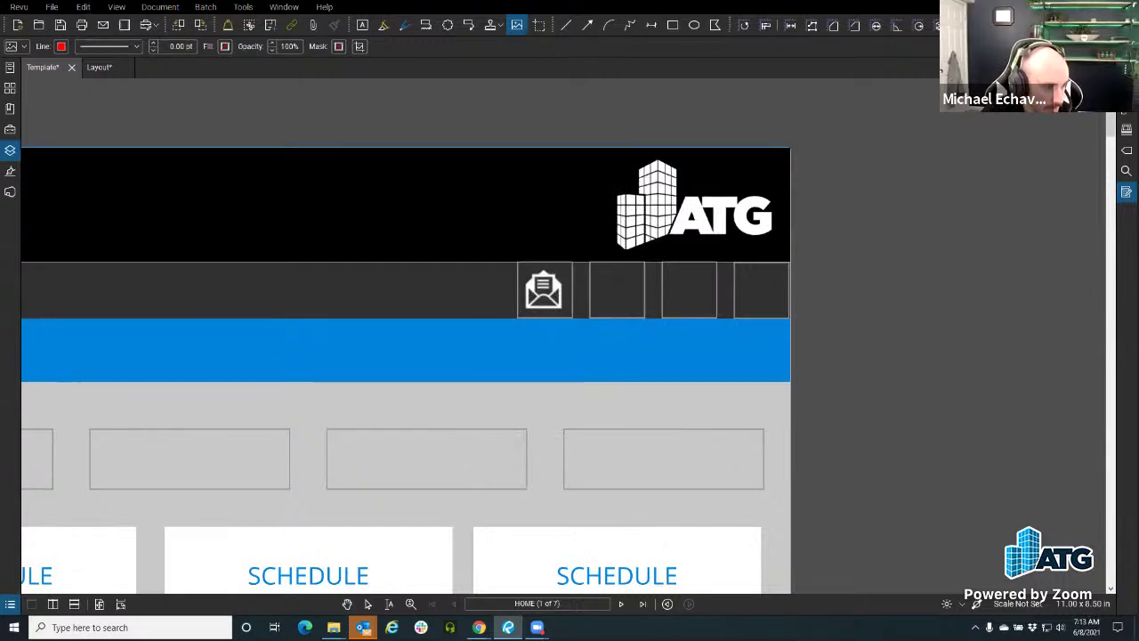
{"action": "left_click", "coordinate": [49, 248]}
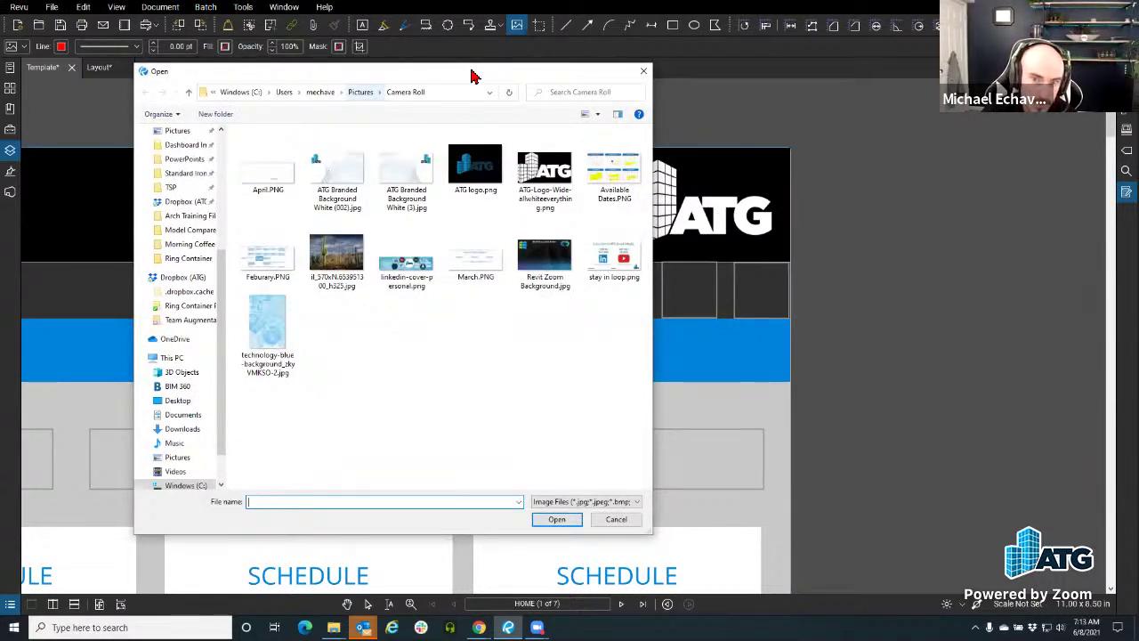
{"action": "left_click_drag", "start_coordinate": [544, 72], "coordinate": [0, 255]}
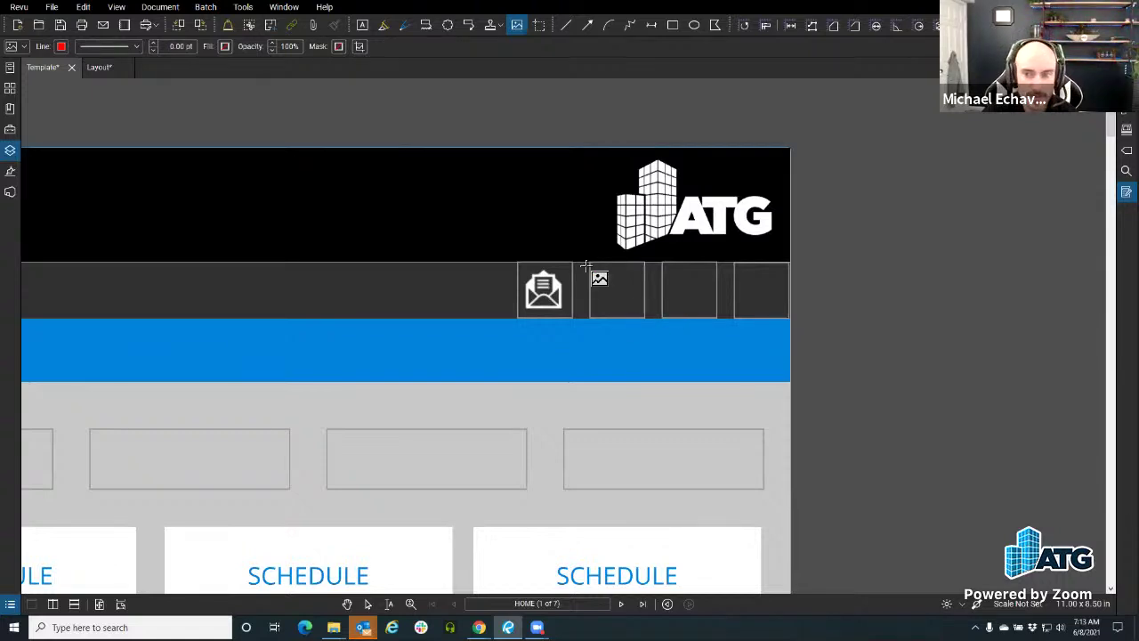
{"action": "left_click_drag", "start_coordinate": [589, 264], "coordinate": [643, 315]}
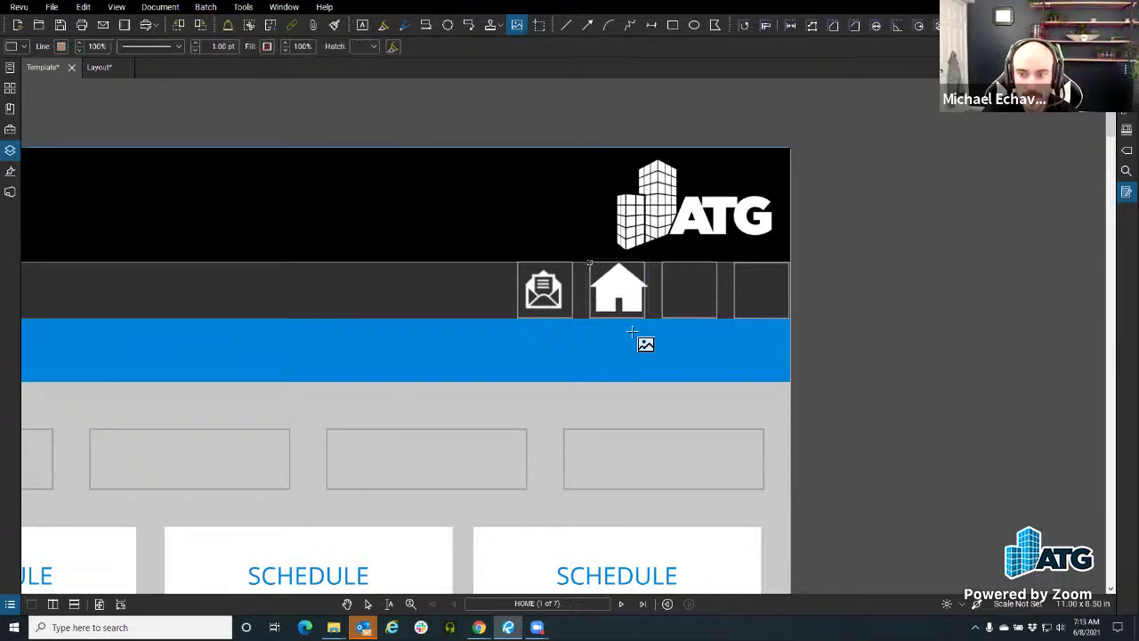
{"action": "key", "text": "Escape"}
{"action": "left_click", "coordinate": [701, 391]}
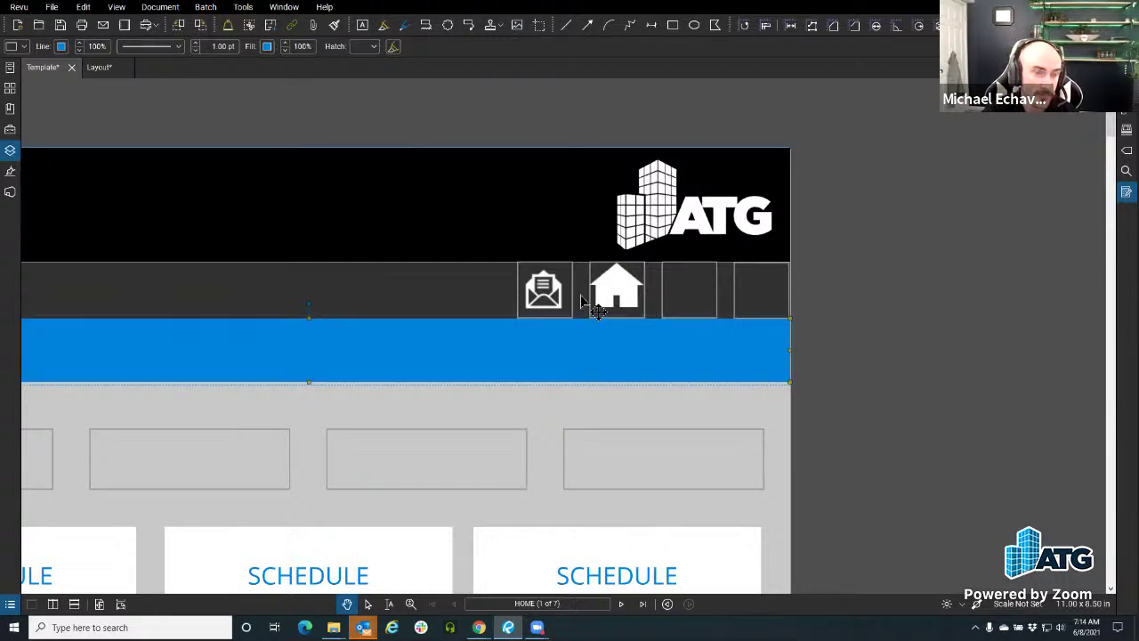
Reuse the recently placed house image to fill the third icon box in the header.
{"action": "left_click", "coordinate": [9, 129]}
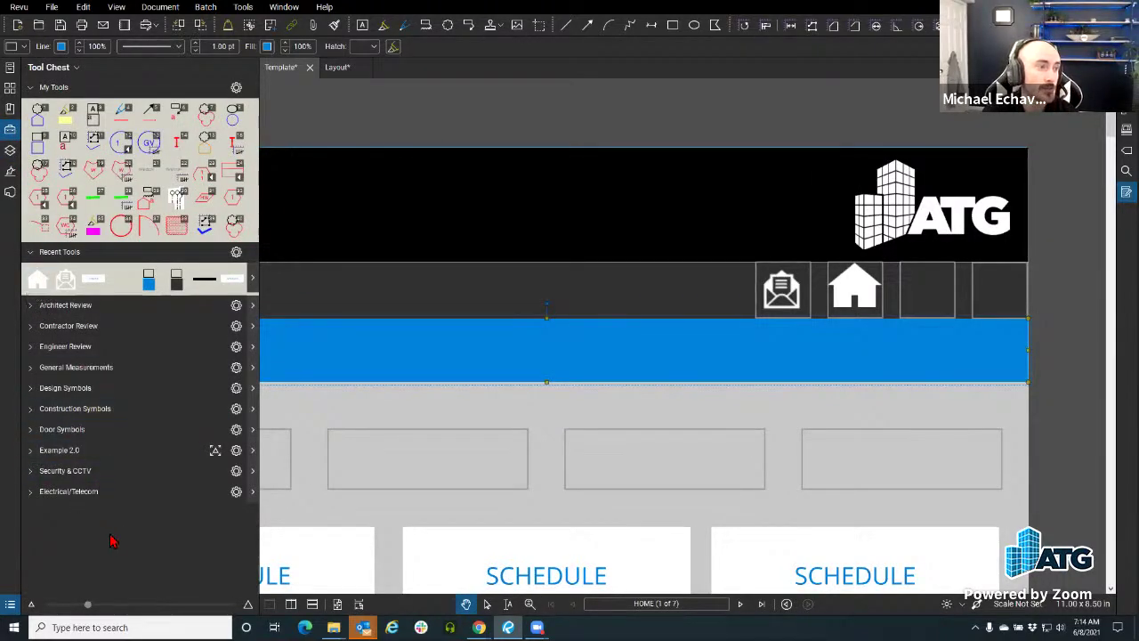
{"action": "left_click", "coordinate": [37, 280]}
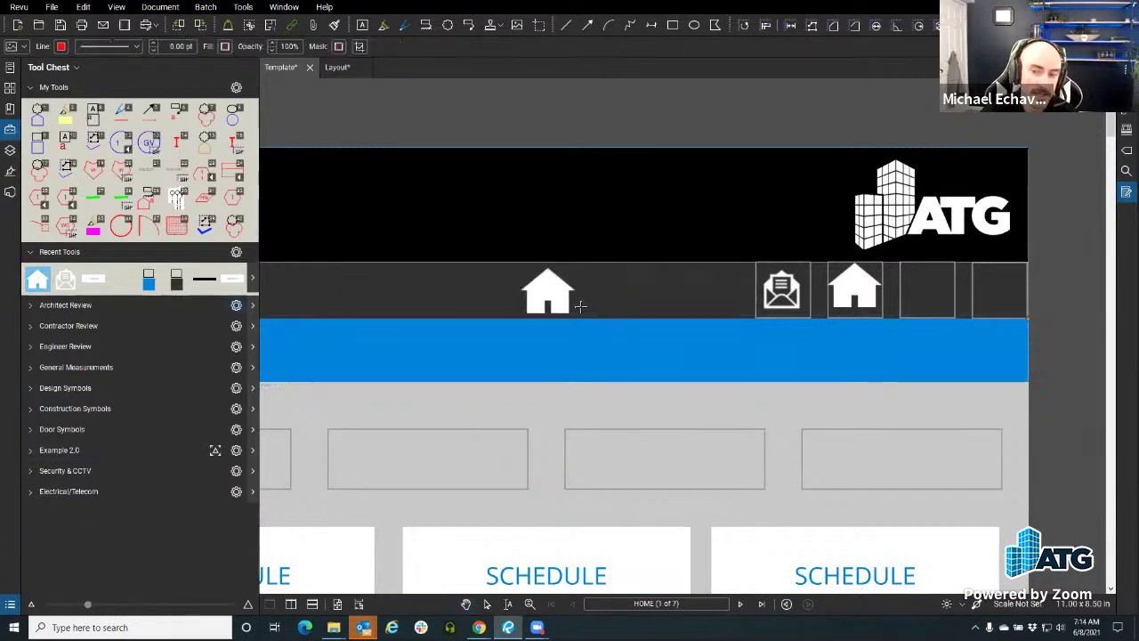
{"action": "left_click", "coordinate": [927, 294]}
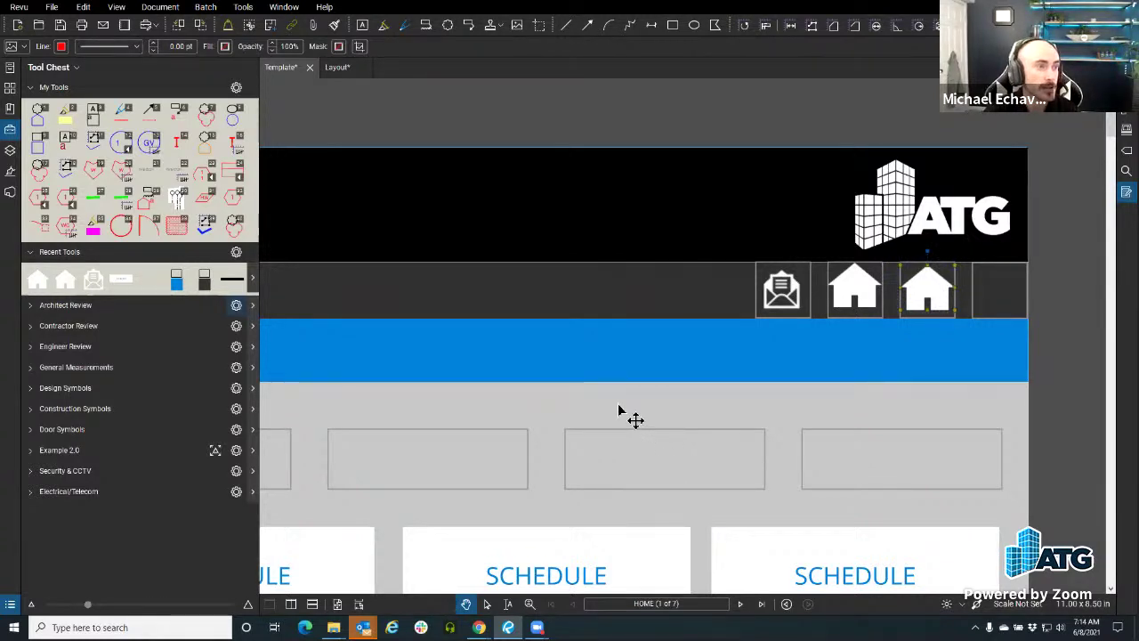
{"action": "scroll", "coordinate": [634, 343], "scroll_direction": "down", "scroll_amount": 3}
{"action": "left_click_drag", "start_coordinate": [501, 389], "coordinate": [507, 297]}
{"action": "left_click", "coordinate": [451, 113]}
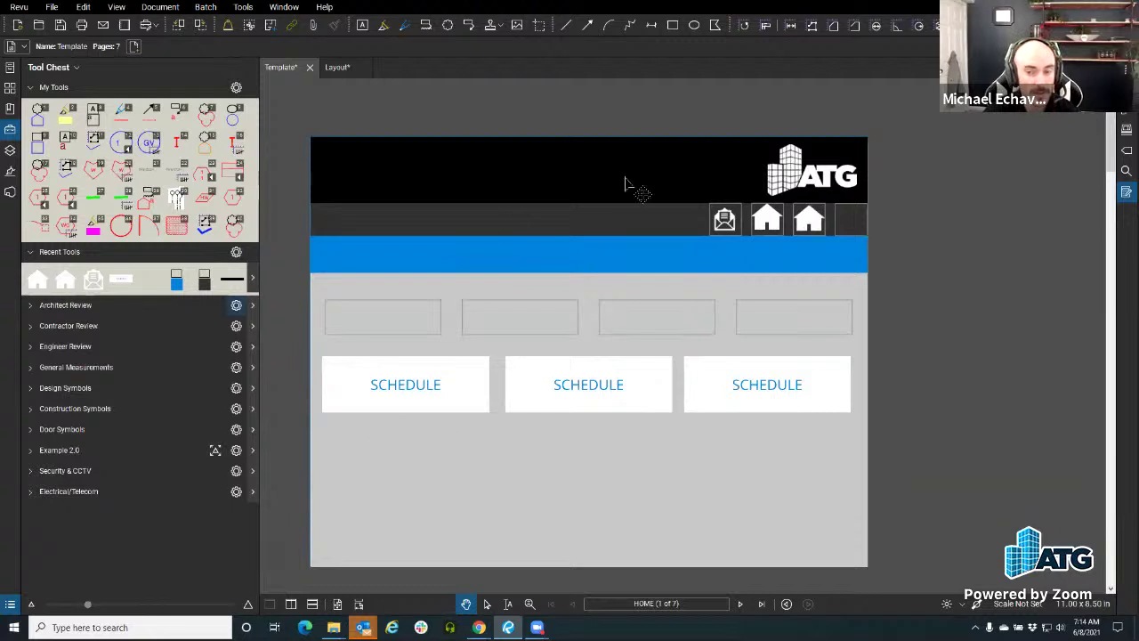
{"action": "left_click", "coordinate": [424, 377]}
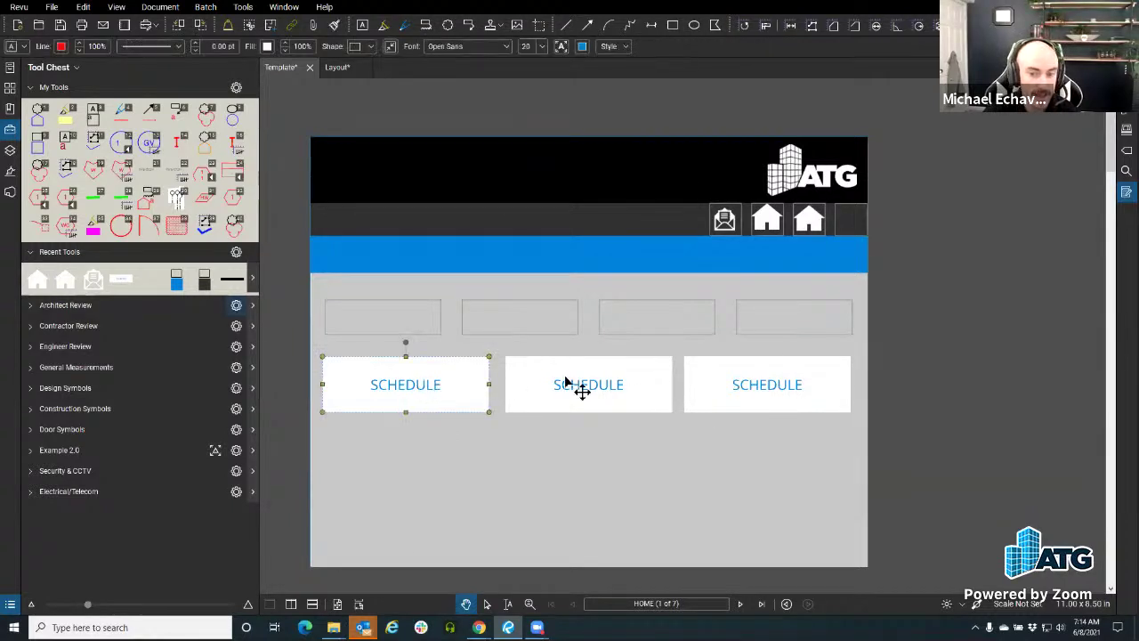
{"action": "left_click", "coordinate": [372, 308]}
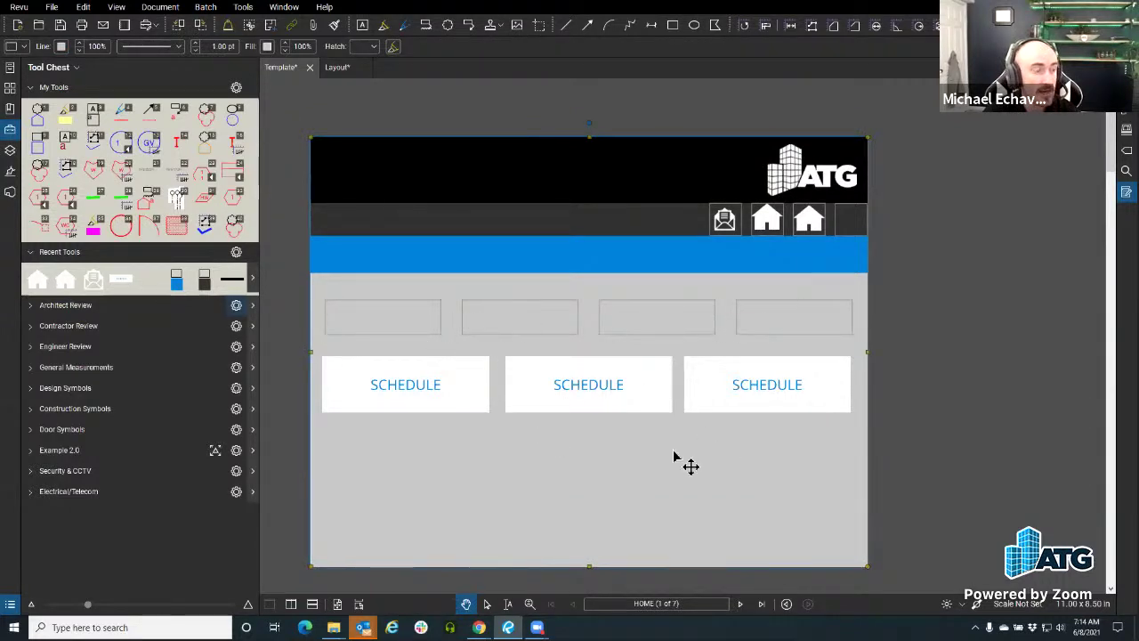
Delete all pages from DRAWINGS through CONTACT from the Template document, keeping only the HOME page.
{"action": "left_click", "coordinate": [10, 87]}
{"action": "left_click", "coordinate": [181, 161]}
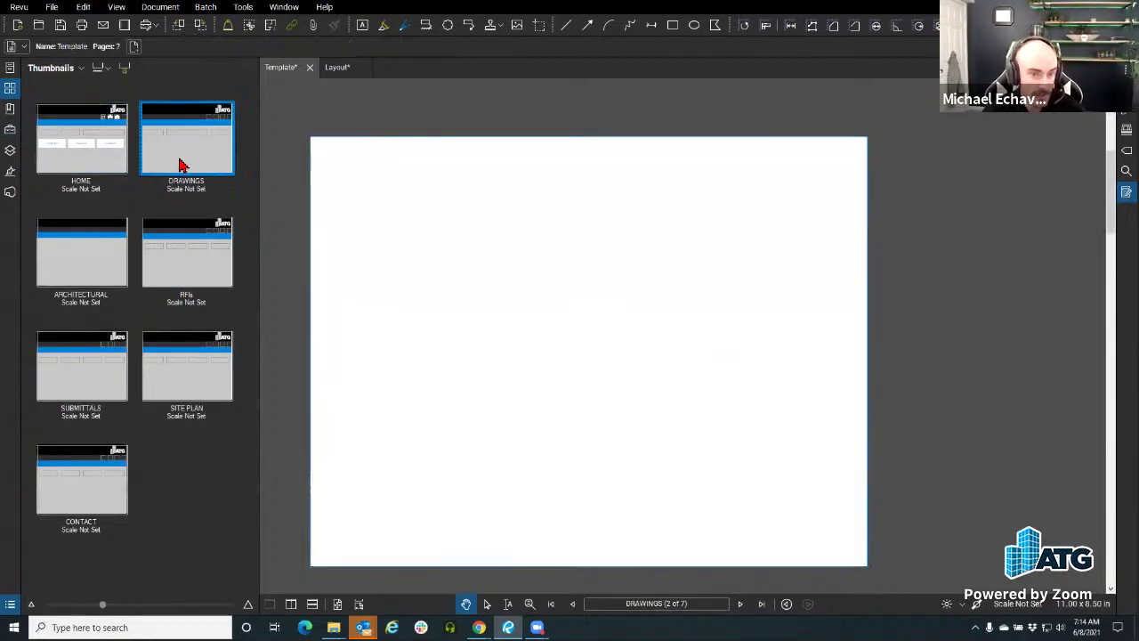
{"action": "left_click", "coordinate": [101, 472], "text": "shift"}
{"action": "right_click", "coordinate": [102, 473]}
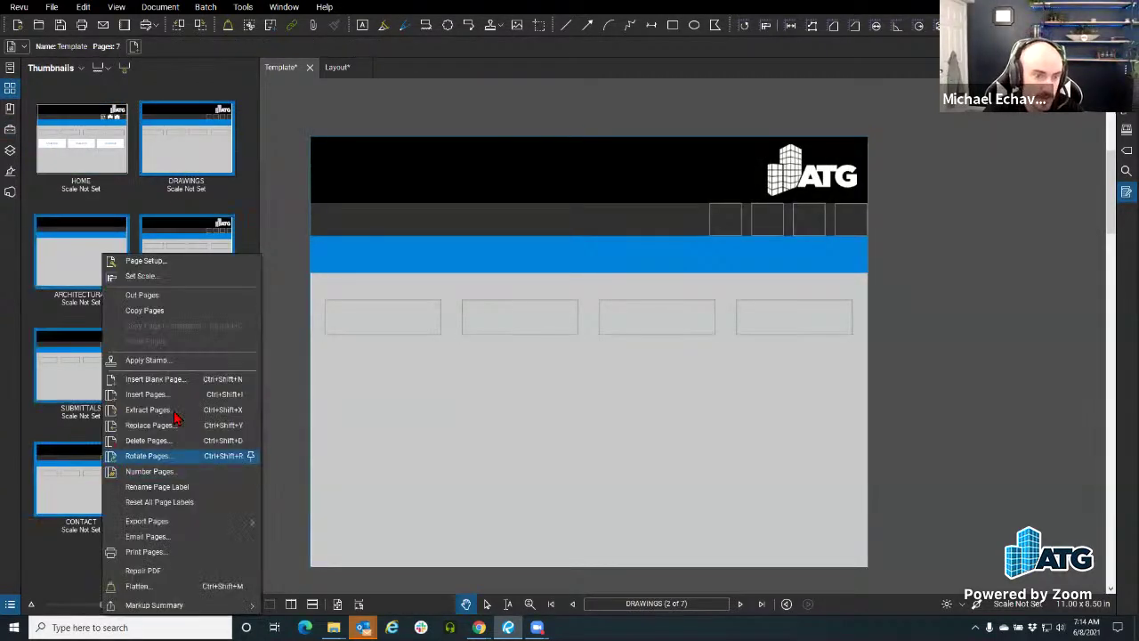
{"action": "left_click", "coordinate": [148, 440]}
{"action": "left_click", "coordinate": [562, 327]}
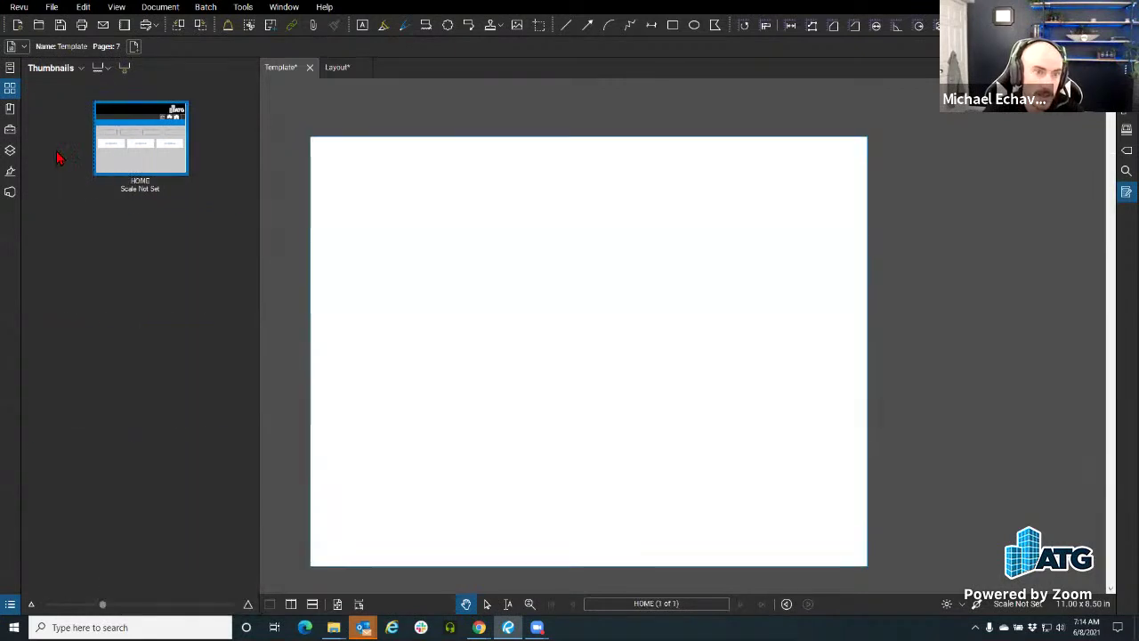
Duplicate the HOME page by copying it and pasting the copy after the original.
{"action": "right_click", "coordinate": [137, 147]}
{"action": "left_click", "coordinate": [203, 205]}
{"action": "left_click", "coordinate": [114, 262]}
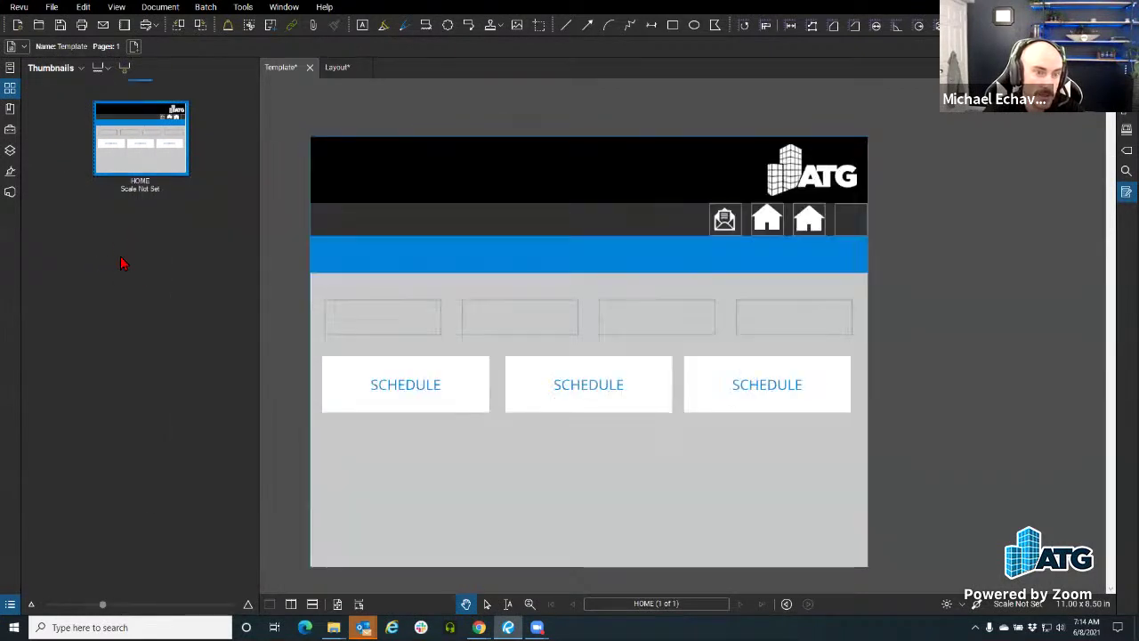
{"action": "right_click", "coordinate": [199, 157]}
{"action": "left_click", "coordinate": [131, 242]}
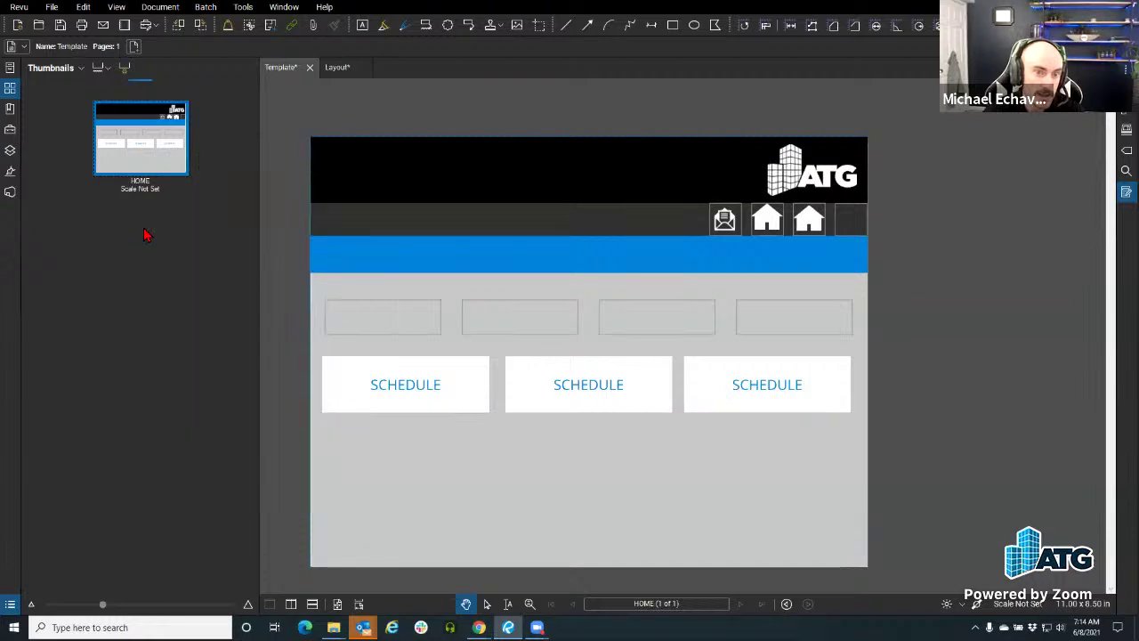
{"action": "right_click", "coordinate": [164, 217]}
{"action": "left_click", "coordinate": [210, 309]}
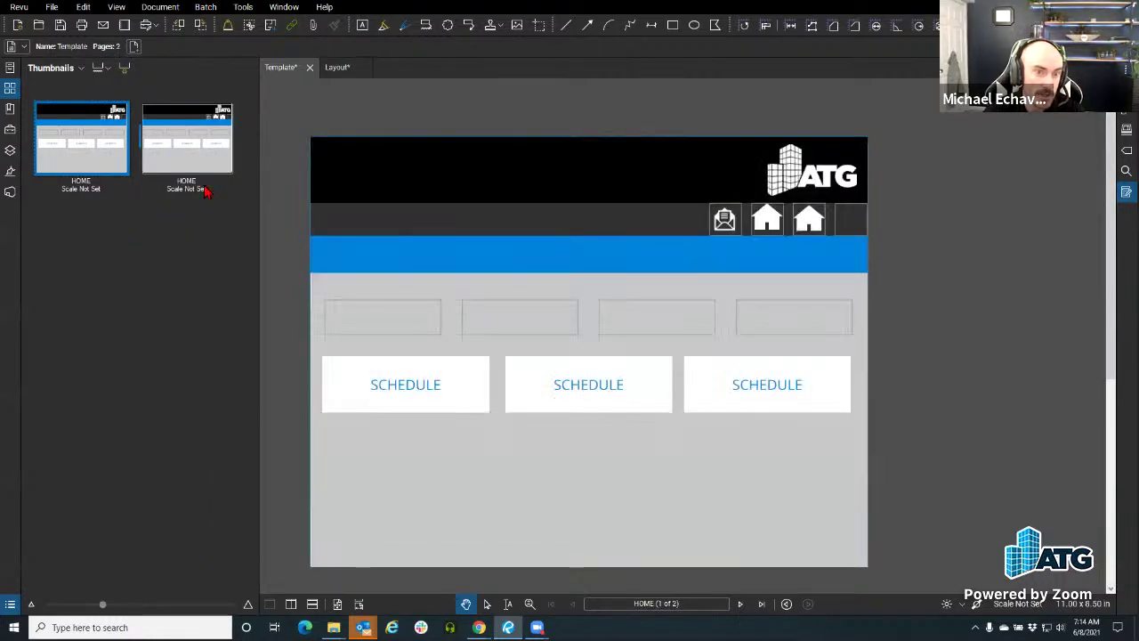
Change the text of the leftmost SCHEDULE box on the first HOME page to "Location".
{"action": "left_click", "coordinate": [415, 400]}
{"action": "double_click", "coordinate": [431, 396]}
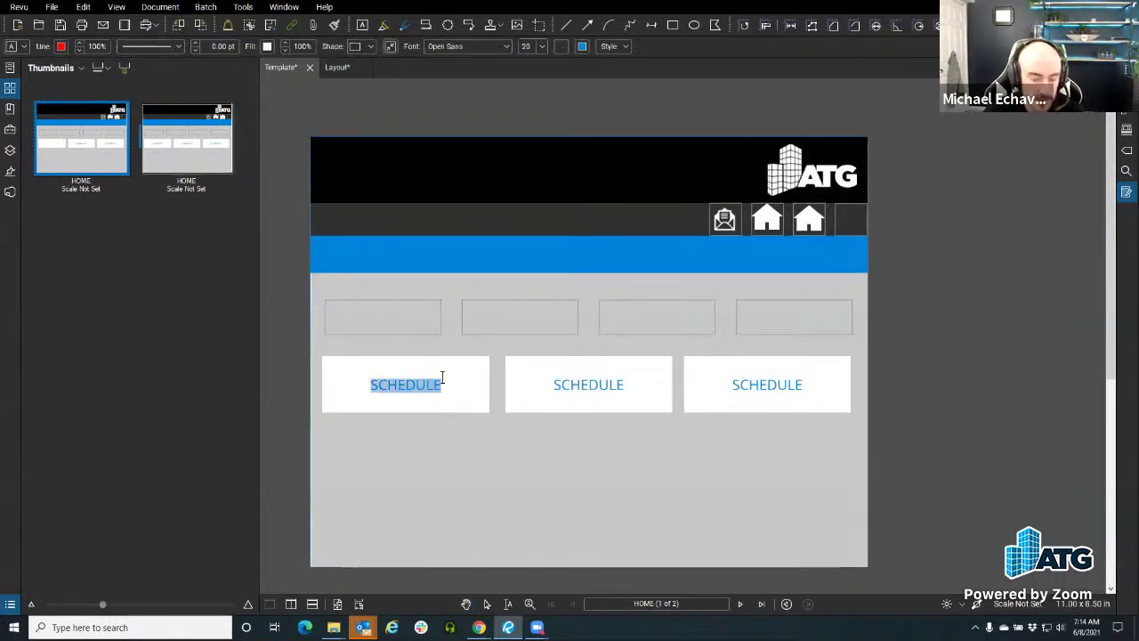
{"action": "type", "text": "Location"}
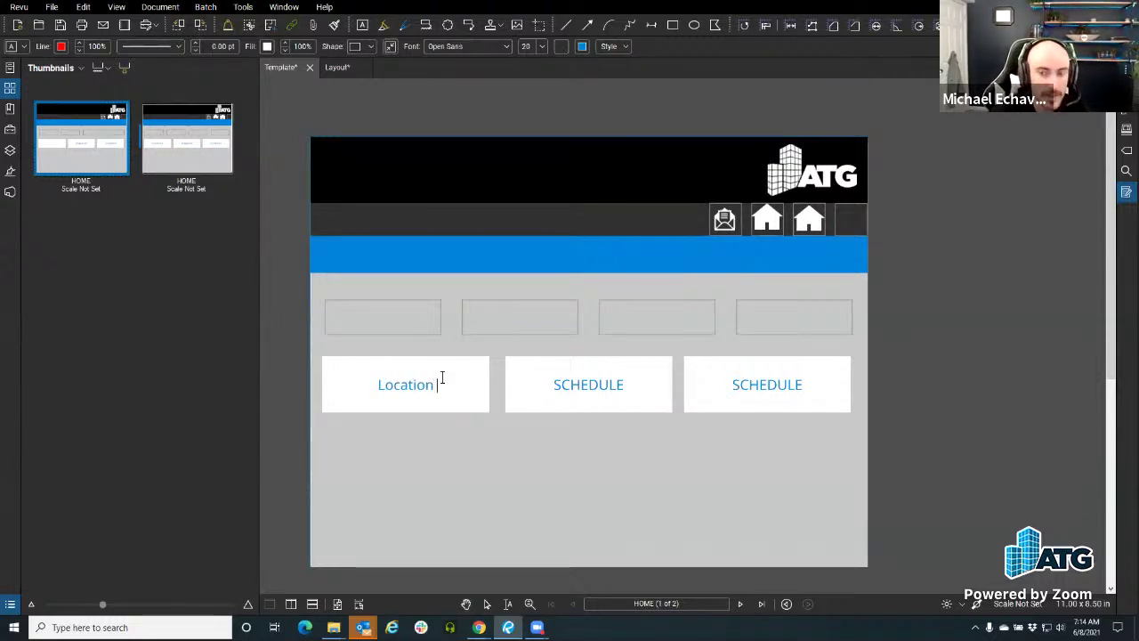
{"action": "key", "text": "Escape"}
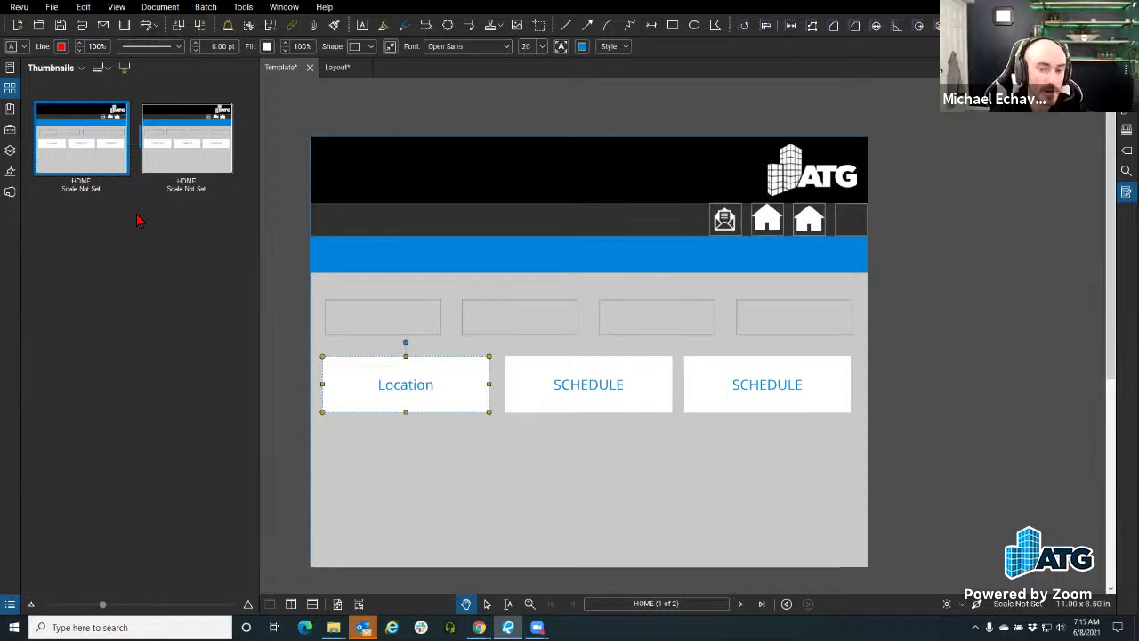
Delete the two remaining SCHEDULE boxes from the first HOME page.
{"action": "left_click", "coordinate": [611, 399]}
{"action": "key", "text": "Delete"}
{"action": "left_click", "coordinate": [737, 392]}
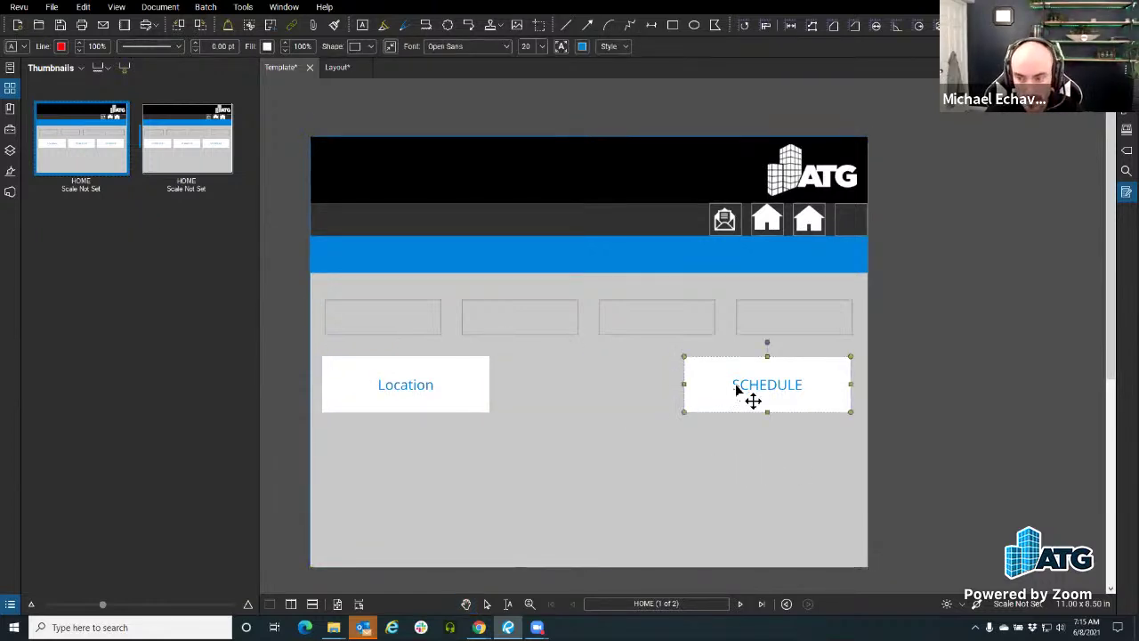
{"action": "key", "text": "Delete"}
Center the Location box in the document and nudge it down so it sits below the row of four outlined boxes.
{"action": "left_click", "coordinate": [394, 383]}
{"action": "left_click_drag", "start_coordinate": [395, 384], "coordinate": [485, 385]}
{"action": "right_click", "coordinate": [485, 386]}
{"action": "mouse_move", "coordinate": [550, 417]}
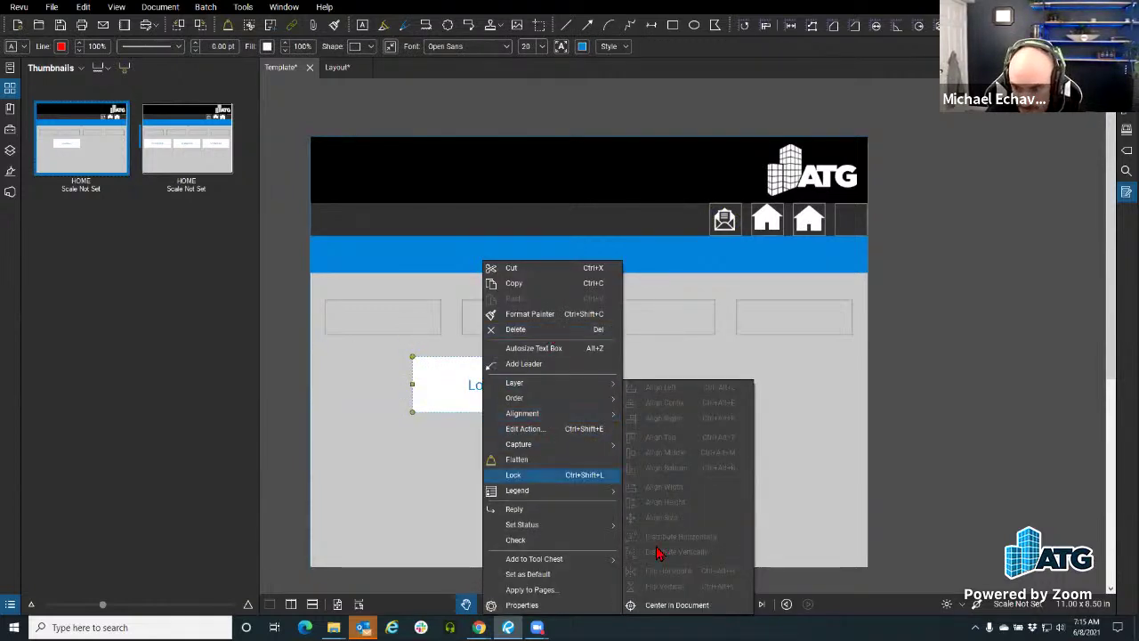
{"action": "left_click", "coordinate": [667, 604]}
{"action": "key", "text": "Down"}
{"action": "key", "text": "Down"}
{"action": "key", "text": "Down"}
{"action": "key", "text": "Down"}
{"action": "key", "text": "Down"}
{"action": "key", "text": "Down"}
{"action": "key", "text": "Down"}
{"action": "key", "text": "Down"}
{"action": "key", "text": "Down"}
{"action": "key", "text": "Down"}
{"action": "key", "text": "Down"}
{"action": "key", "text": "Down"}
{"action": "key", "text": "Down"}
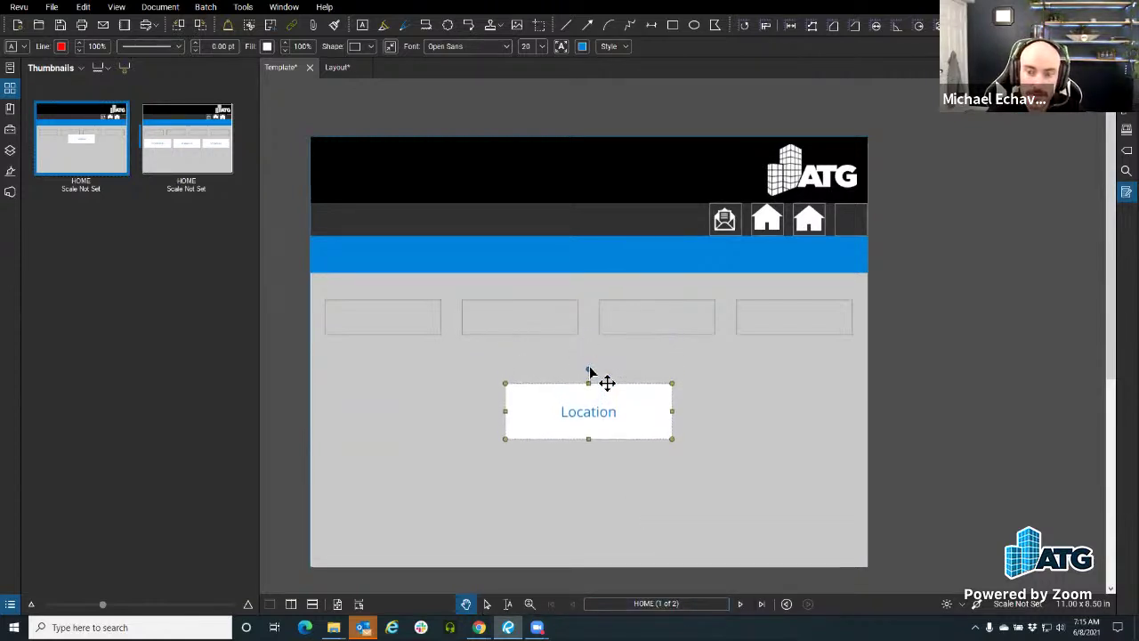
{"action": "left_click", "coordinate": [731, 392]}
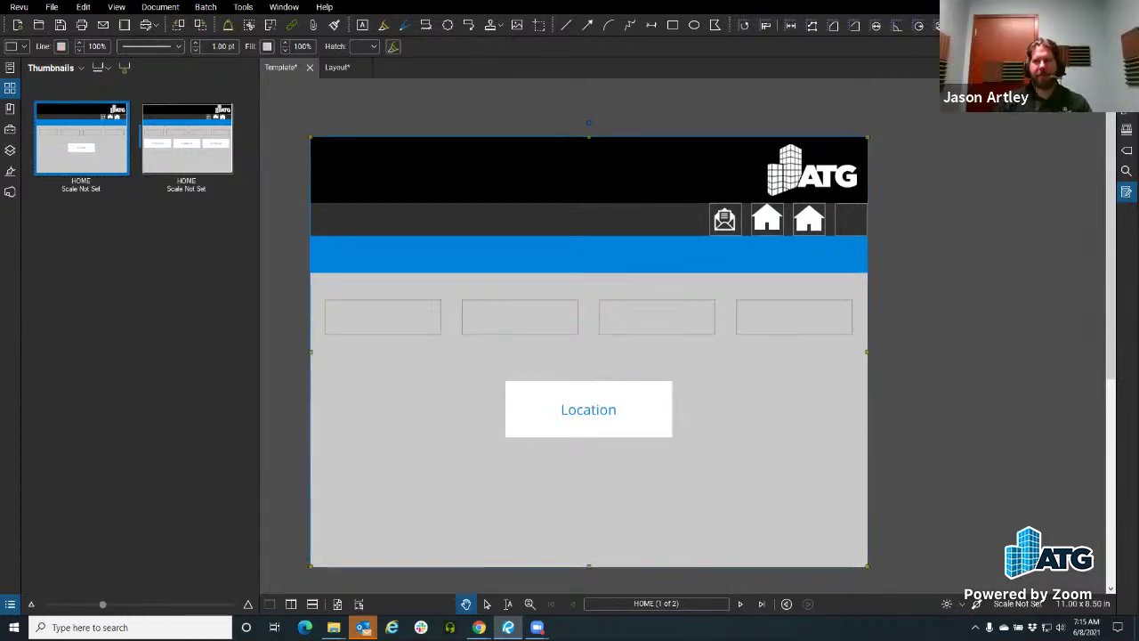
Copy the page with the Location box and paste it after the second HOME page.
{"action": "right_click", "coordinate": [88, 154]}
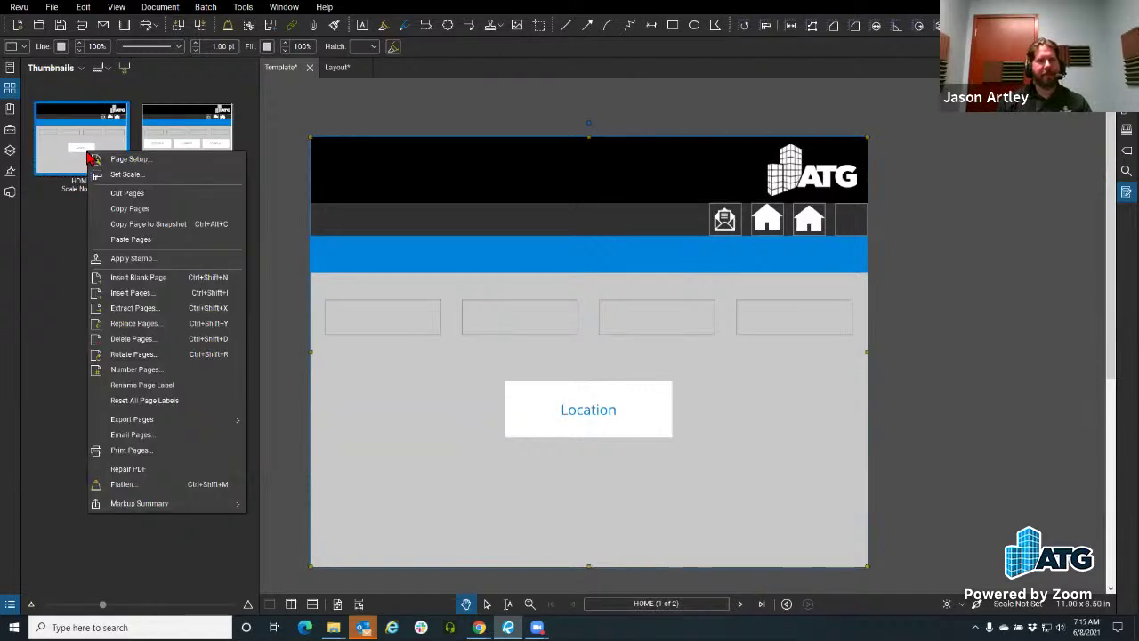
{"action": "left_click", "coordinate": [124, 208]}
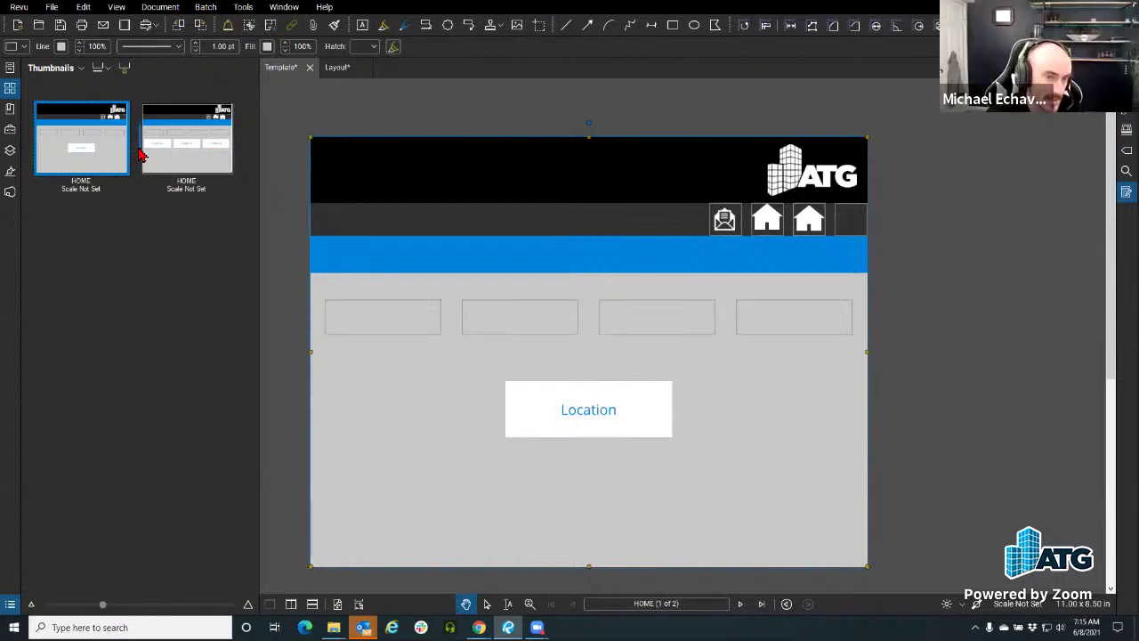
{"action": "right_click", "coordinate": [235, 153]}
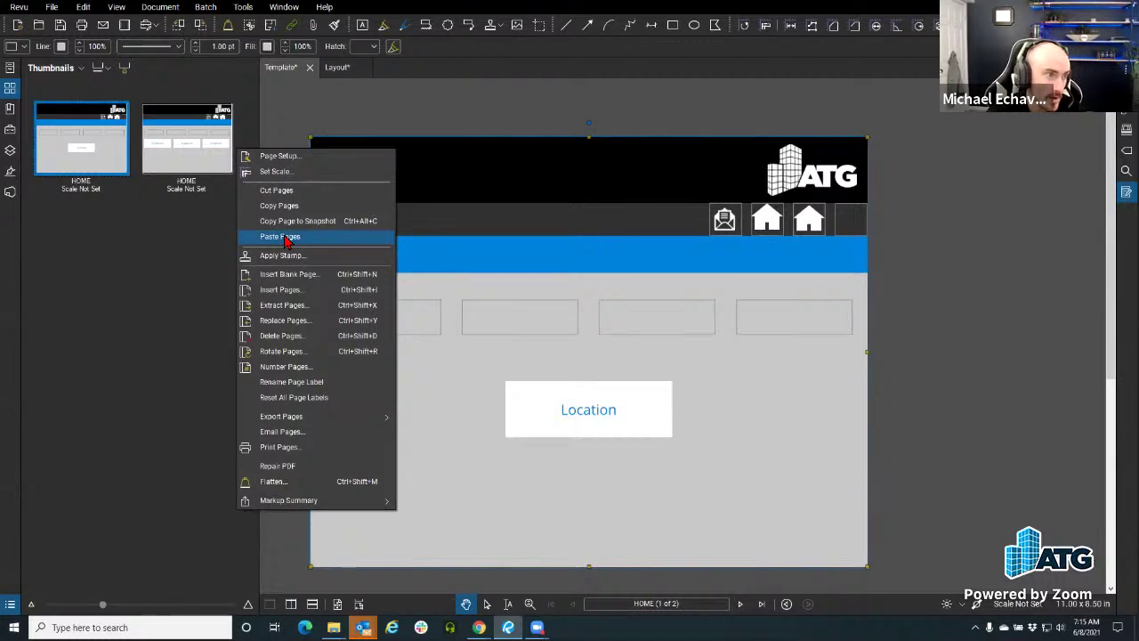
{"action": "left_click", "coordinate": [285, 239]}
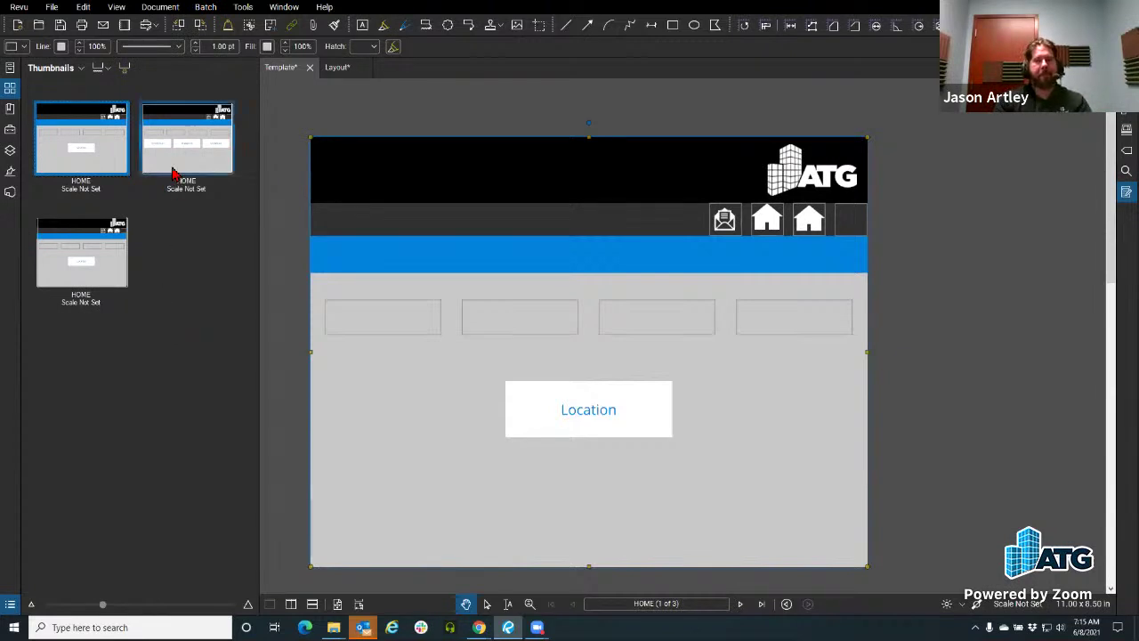
Copy all three HOME pages together and paste them at the end of the Template document.
{"action": "key", "text": "Escape"}
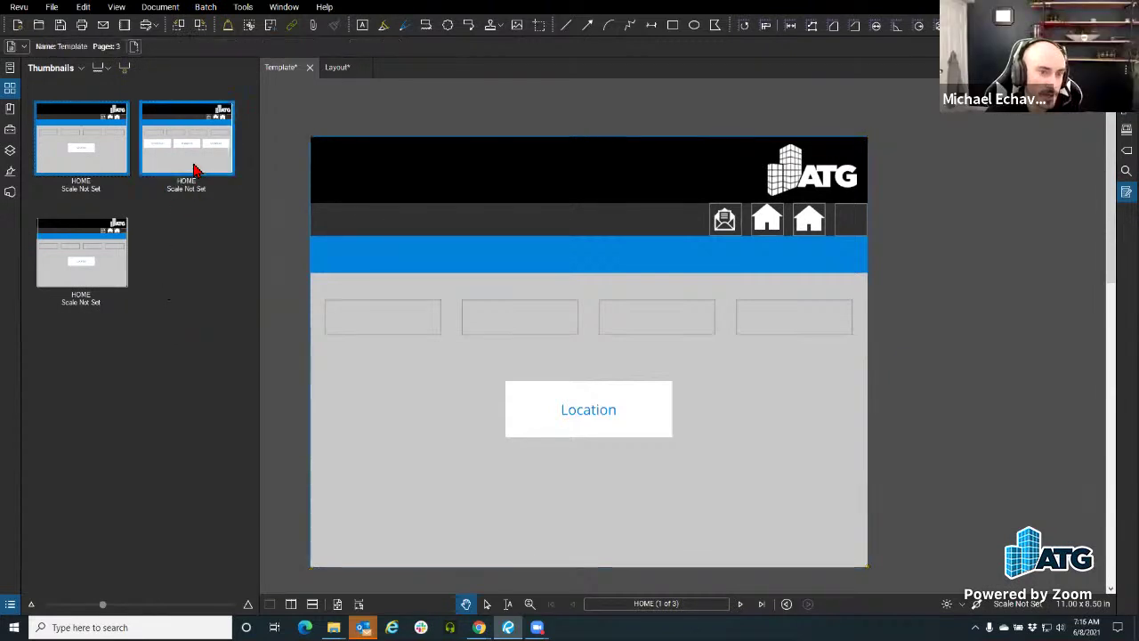
{"action": "left_click", "coordinate": [108, 260], "text": "ctrl"}
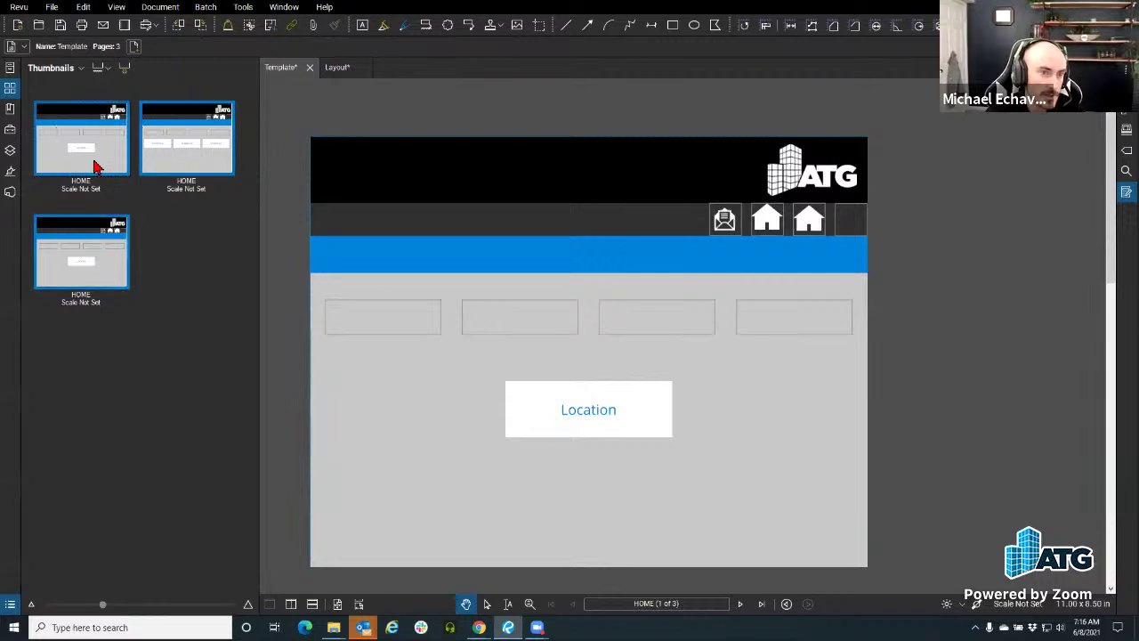
{"action": "right_click", "coordinate": [195, 150]}
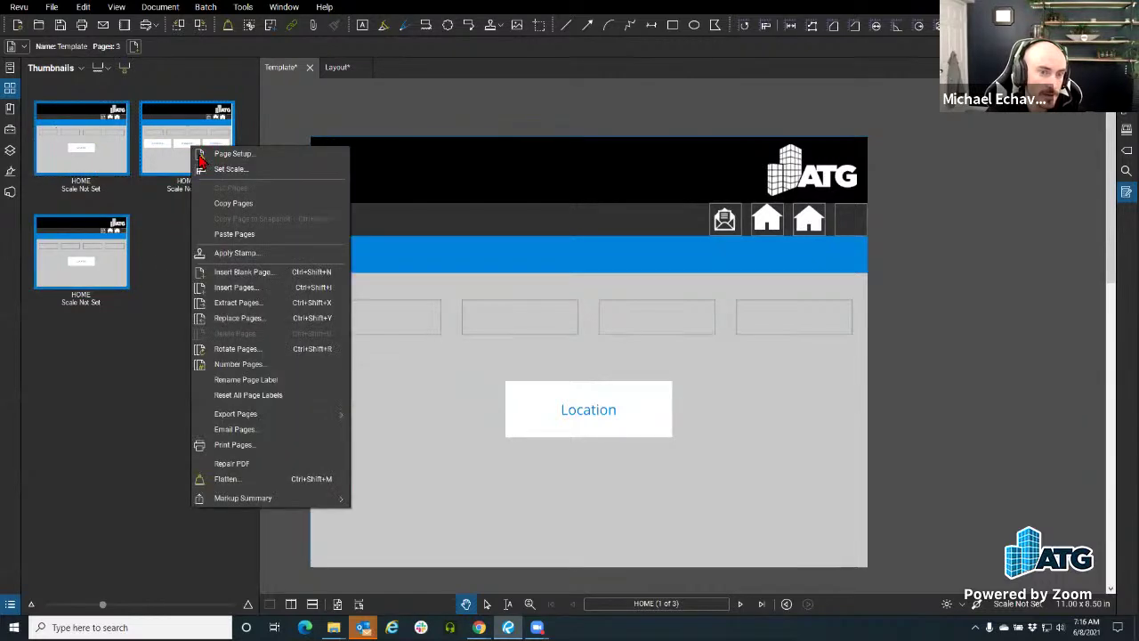
{"action": "left_click", "coordinate": [252, 206]}
{"action": "left_click", "coordinate": [205, 258]}
{"action": "right_click", "coordinate": [171, 285]}
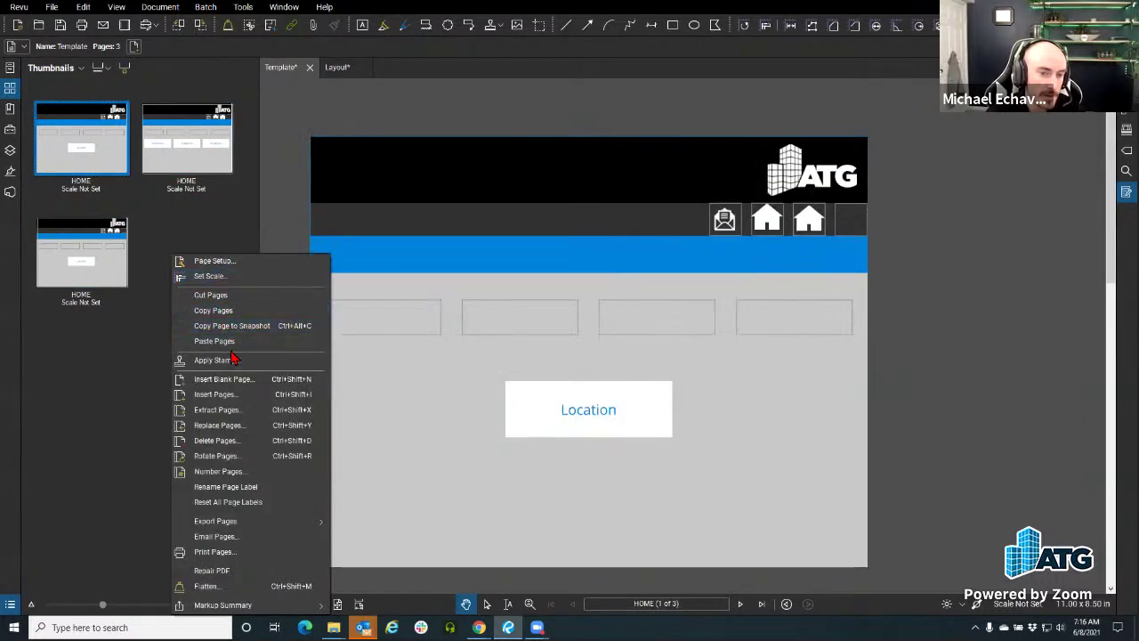
{"action": "left_click", "coordinate": [222, 341]}
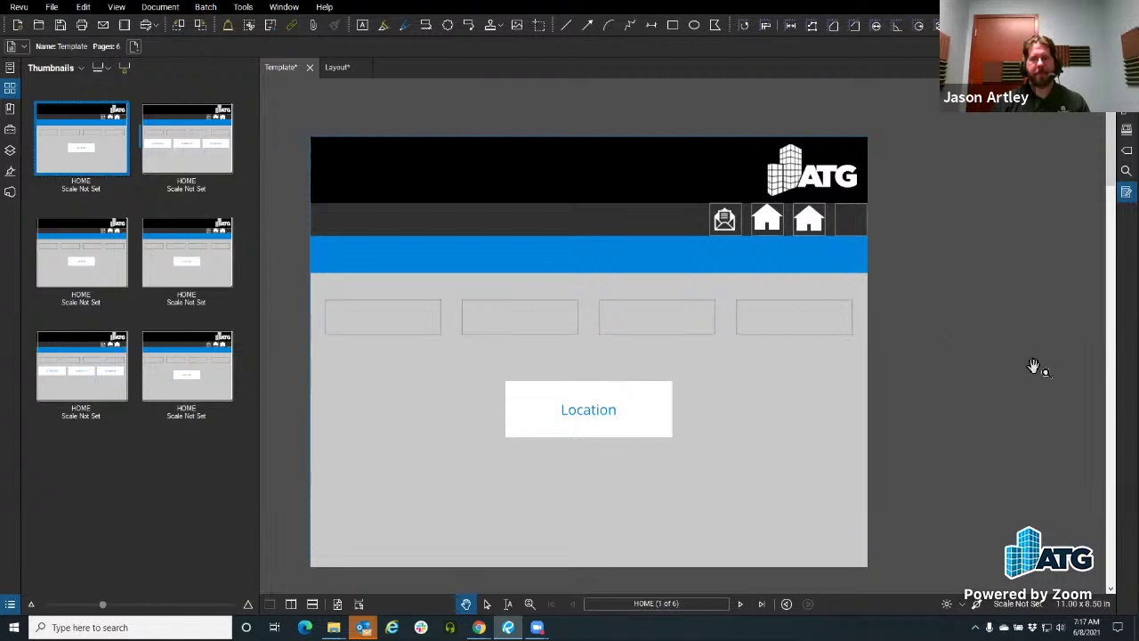
{"action": "left_click", "coordinate": [689, 479]}
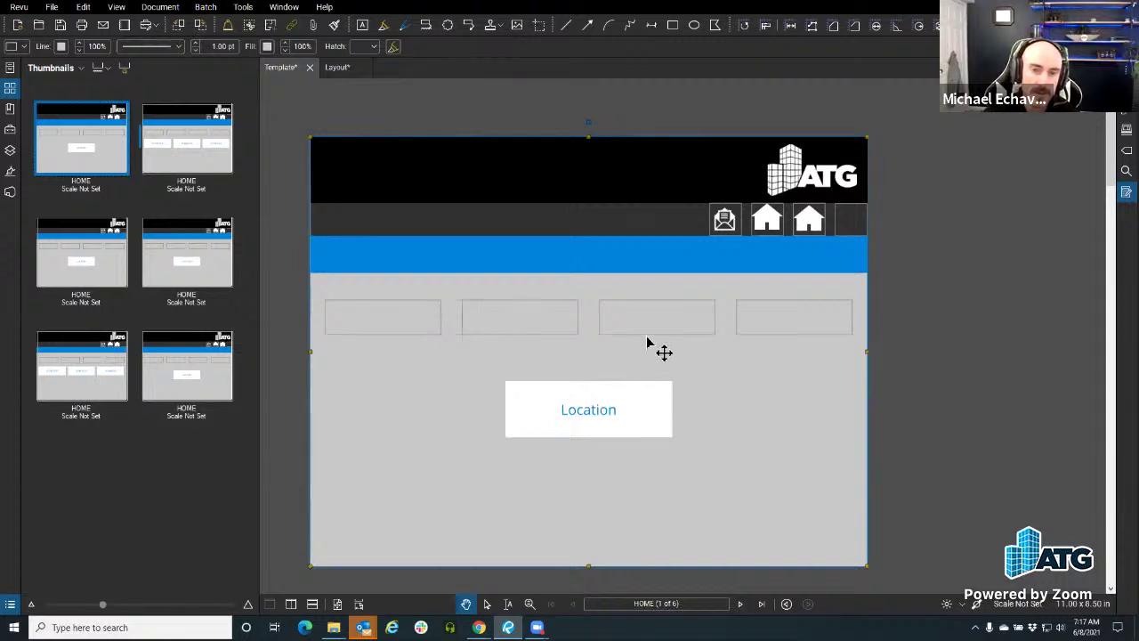
{"action": "left_click", "coordinate": [363, 25]}
{"action": "left_click_drag", "start_coordinate": [326, 301], "coordinate": [441, 336]}
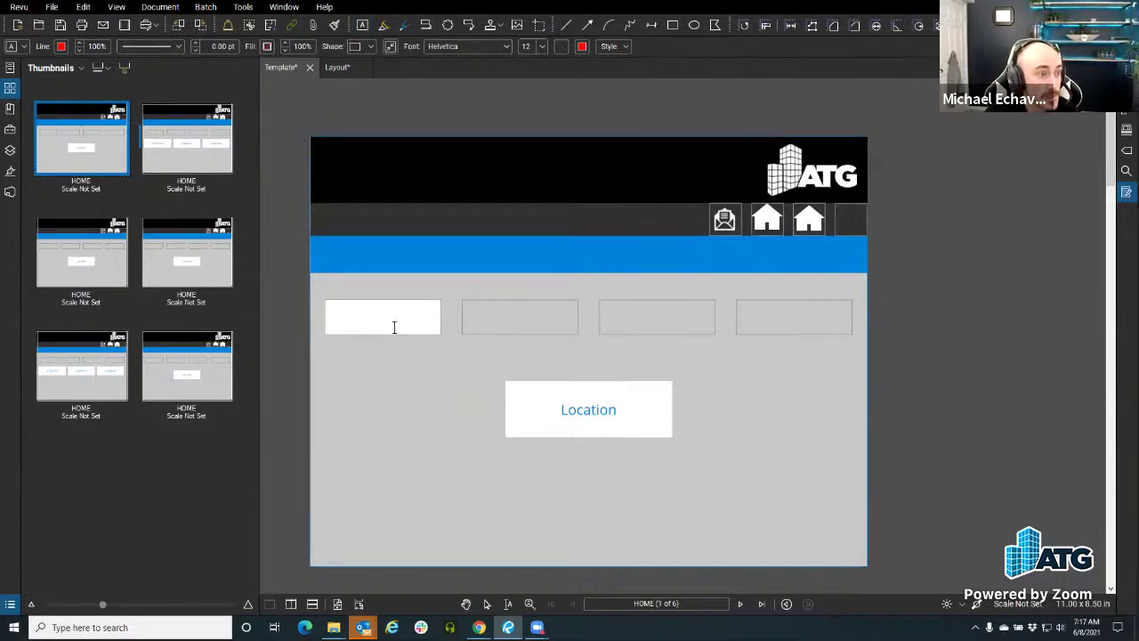
{"action": "left_click", "coordinate": [61, 46]}
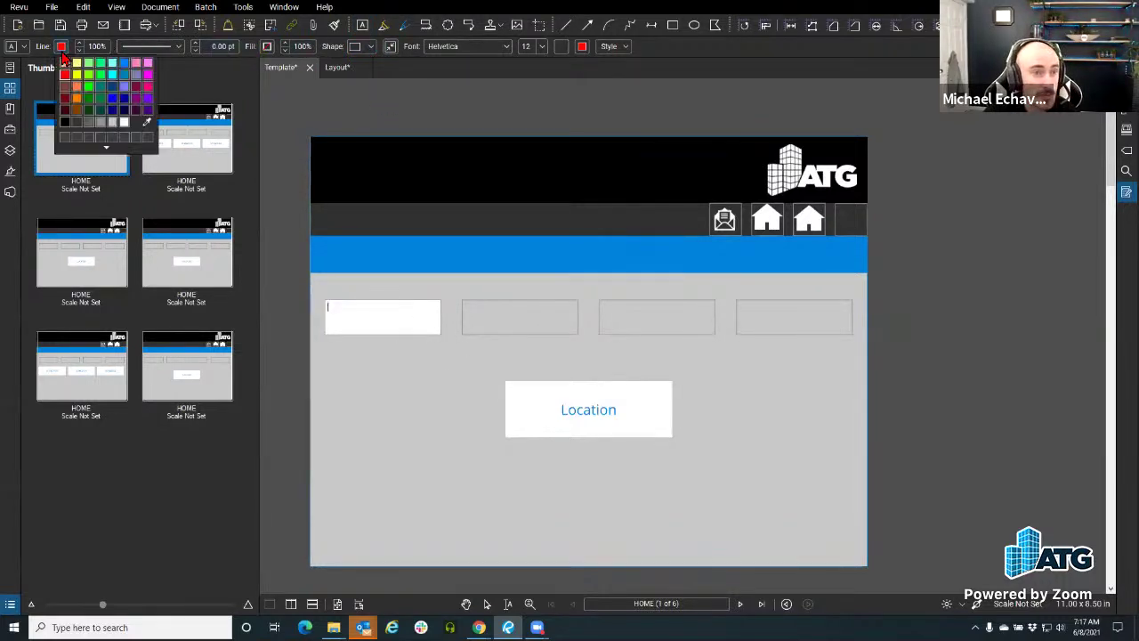
{"action": "left_click", "coordinate": [583, 47]}
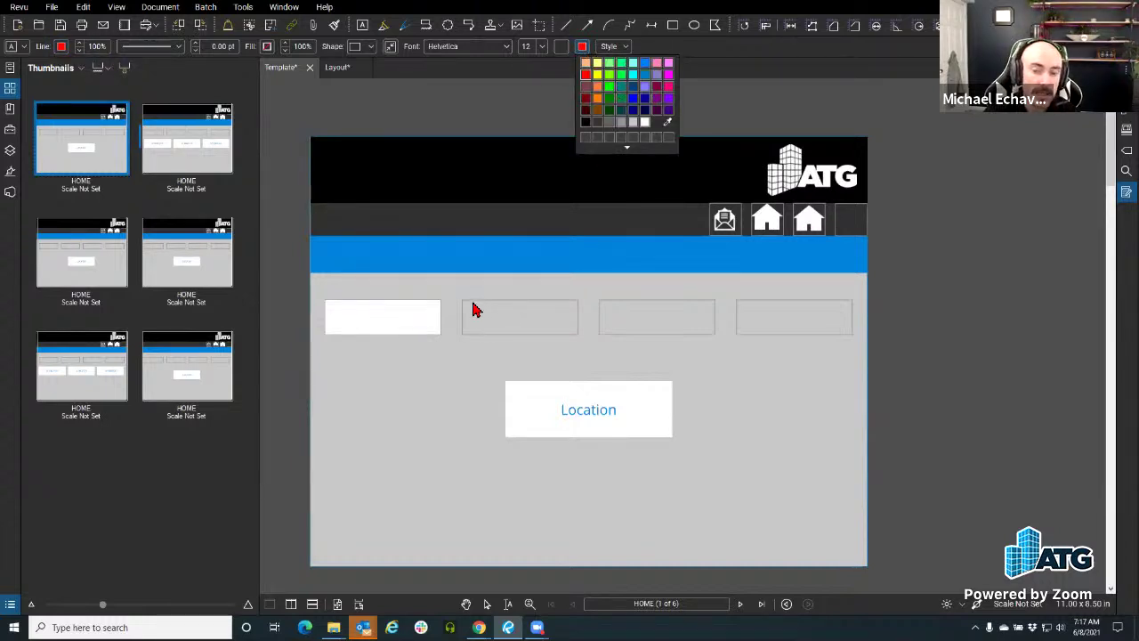
{"action": "left_click", "coordinate": [467, 363]}
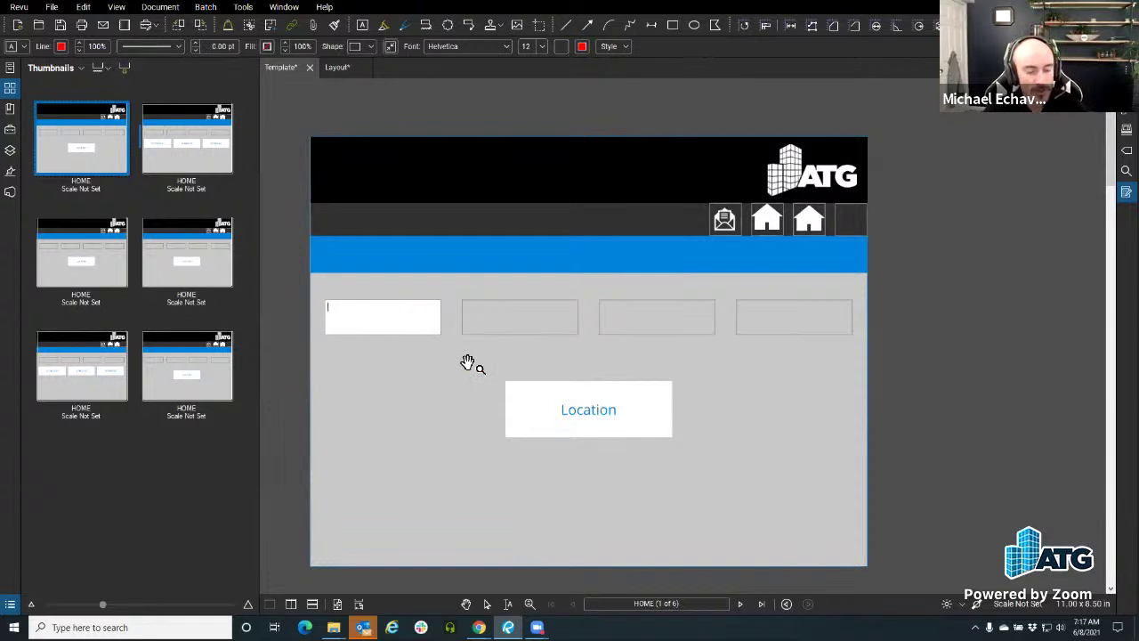
{"action": "left_click", "coordinate": [468, 362]}
{"action": "left_click", "coordinate": [468, 362]}
{"action": "left_click_drag", "start_coordinate": [497, 375], "coordinate": [493, 348]}
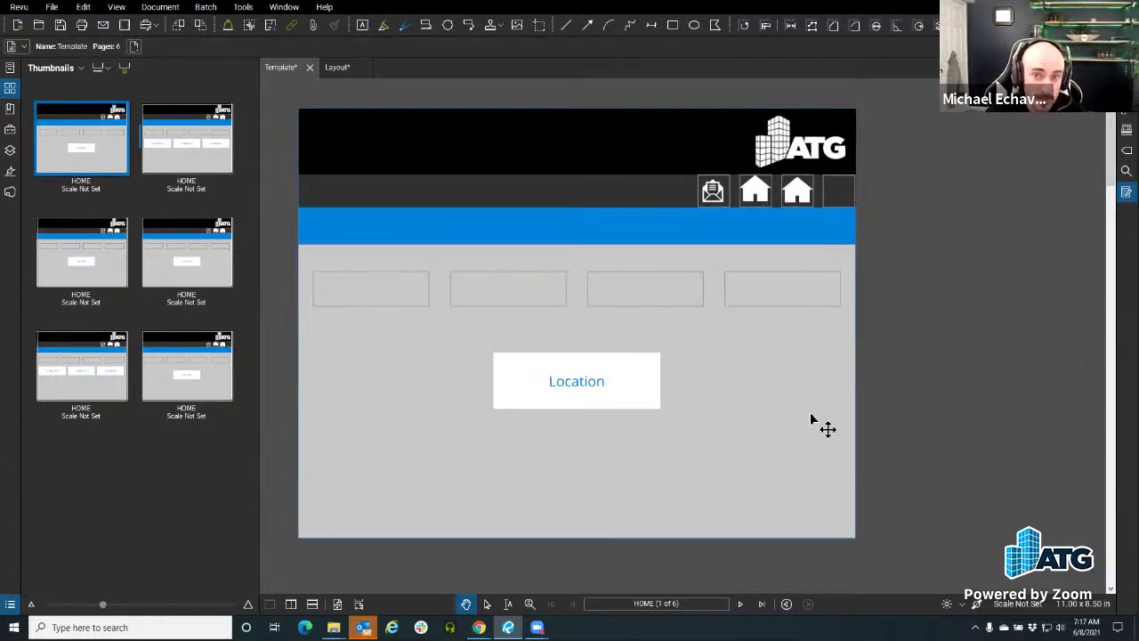
Insert the ATG building background image from disk across the page's full width and align it with the bottom of the page.
{"action": "left_click", "coordinate": [517, 25]}
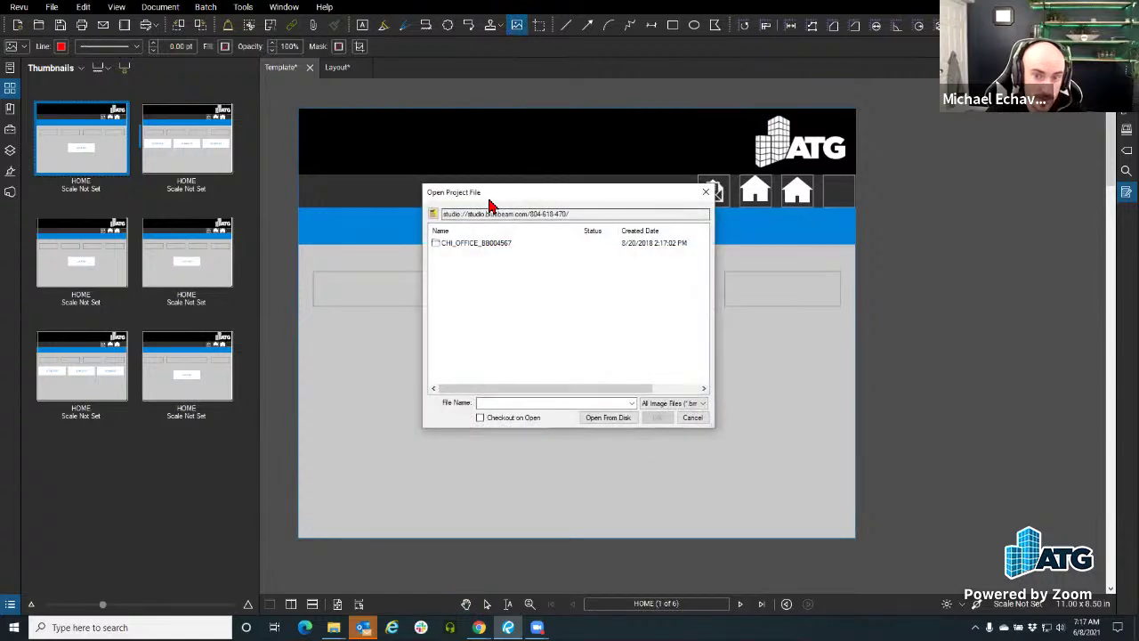
{"action": "left_click", "coordinate": [608, 418]}
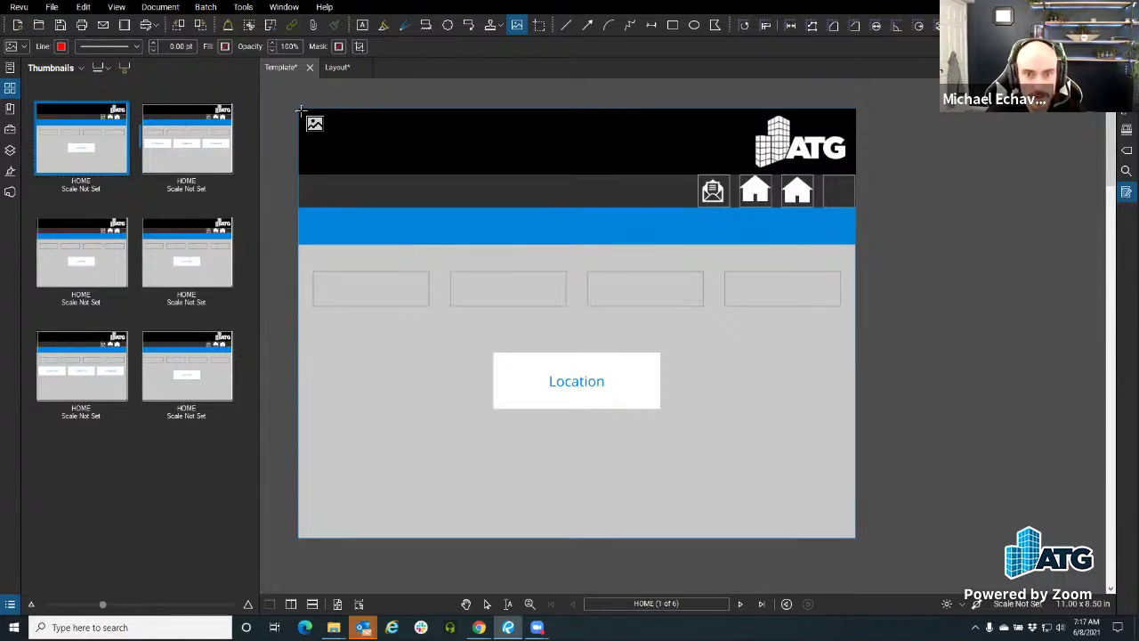
{"action": "left_click_drag", "start_coordinate": [299, 107], "coordinate": [827, 478]}
{"action": "left_click_drag", "start_coordinate": [590, 262], "coordinate": [585, 379]}
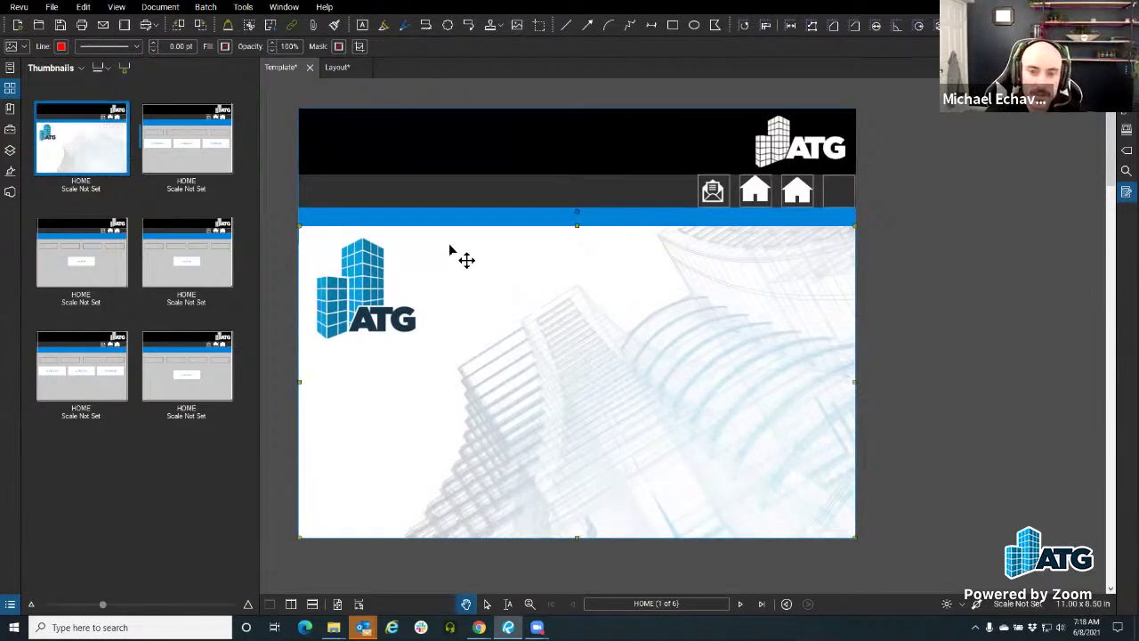
Send the ATG building image to the back, behind all other markups on the page.
{"action": "right_click", "coordinate": [456, 246]}
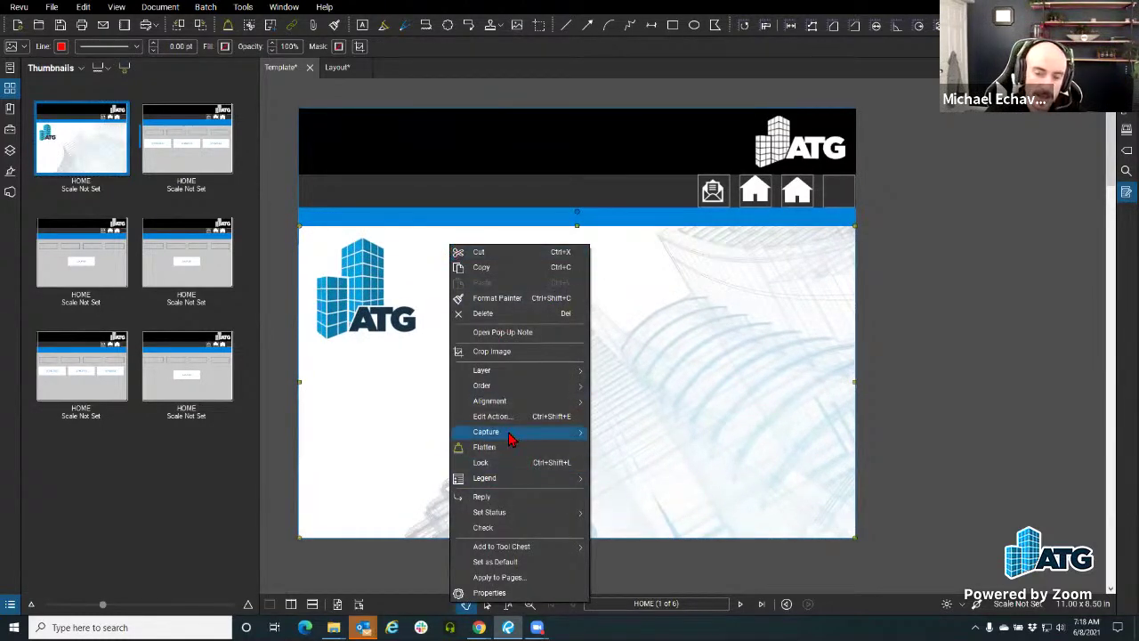
{"action": "mouse_move", "coordinate": [522, 390]}
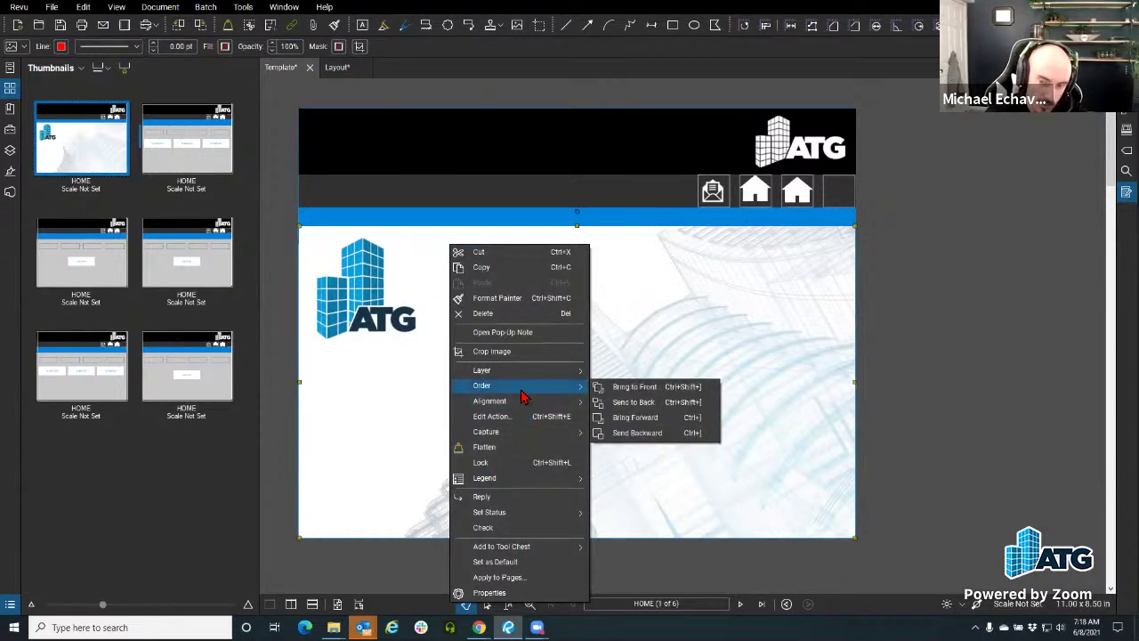
{"action": "left_click", "coordinate": [655, 406]}
Shorten the gray background rectangle from its bottom edge to expose a narrow strip of the building image, and select the image.
{"action": "left_click", "coordinate": [383, 405]}
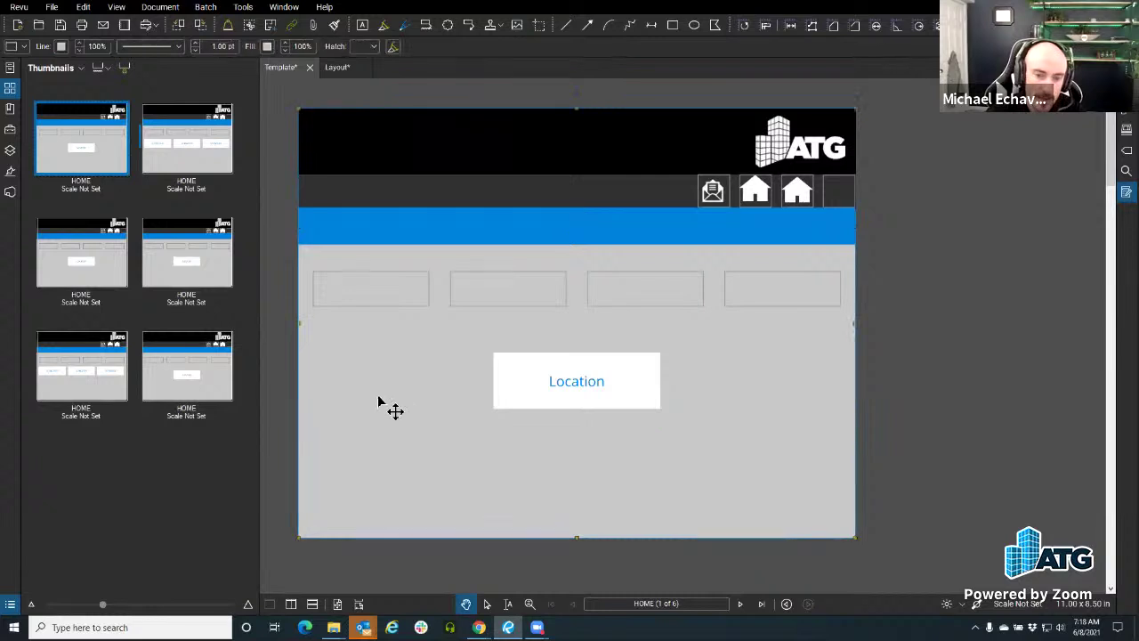
{"action": "left_click_drag", "start_coordinate": [575, 534], "coordinate": [562, 310]}
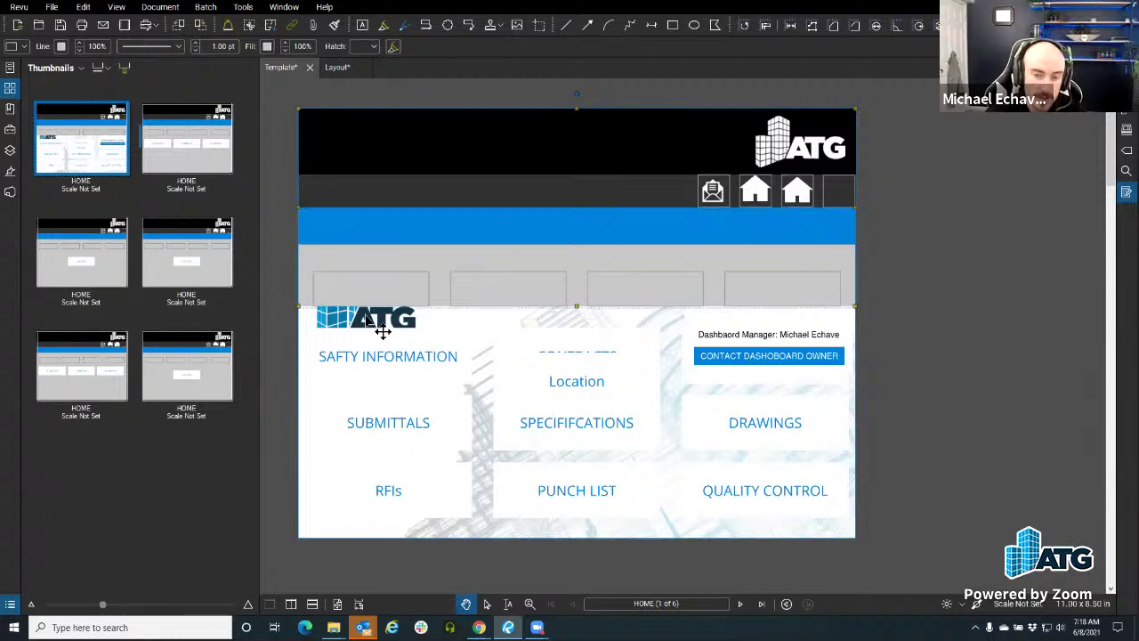
{"action": "left_click_drag", "start_coordinate": [577, 307], "coordinate": [570, 516]}
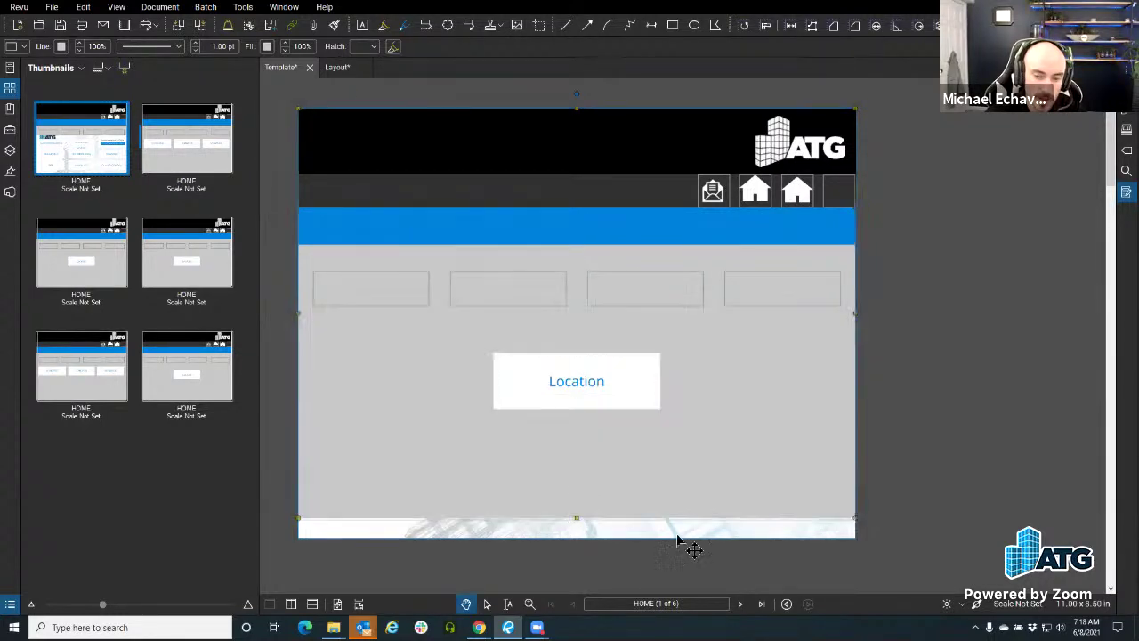
{"action": "left_click", "coordinate": [935, 448]}
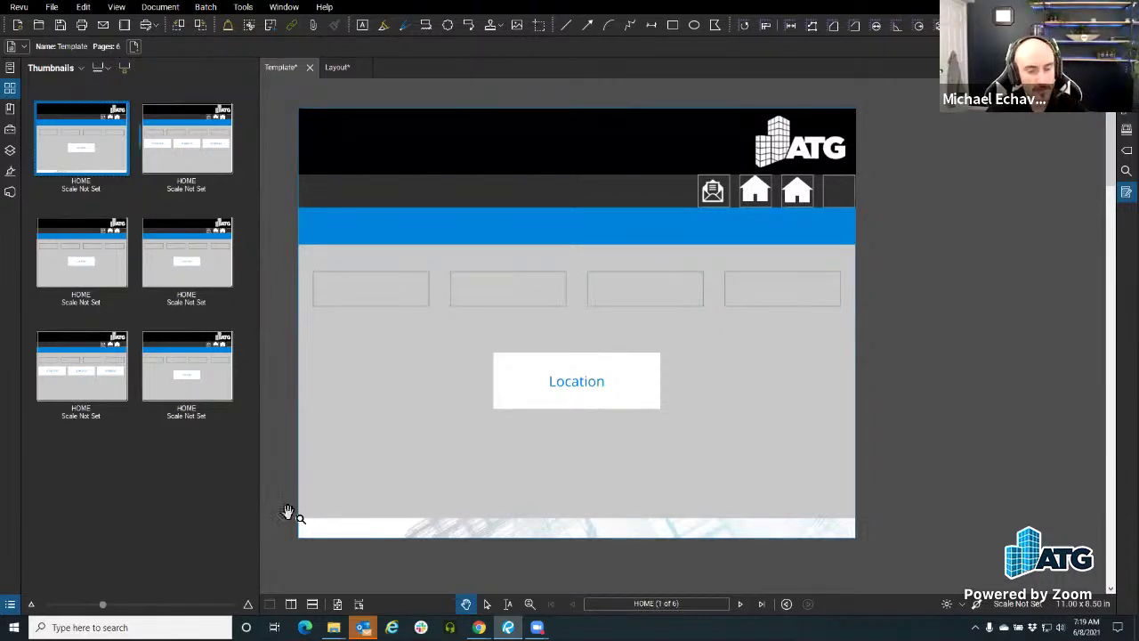
{"action": "left_click", "coordinate": [353, 532]}
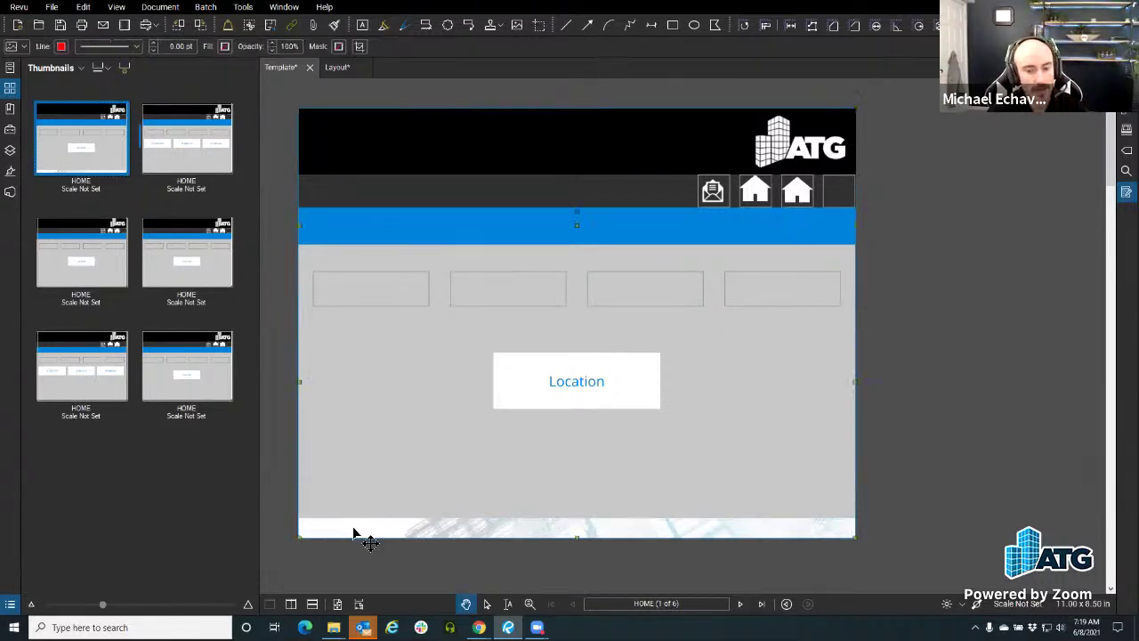
Shorten the gray background rectangle from its bottom edge to expose the building image around the RFIs, PUNCH LIST and QUALITY CONTROL buttons.
{"action": "left_click_drag", "start_coordinate": [575, 519], "coordinate": [572, 451]}
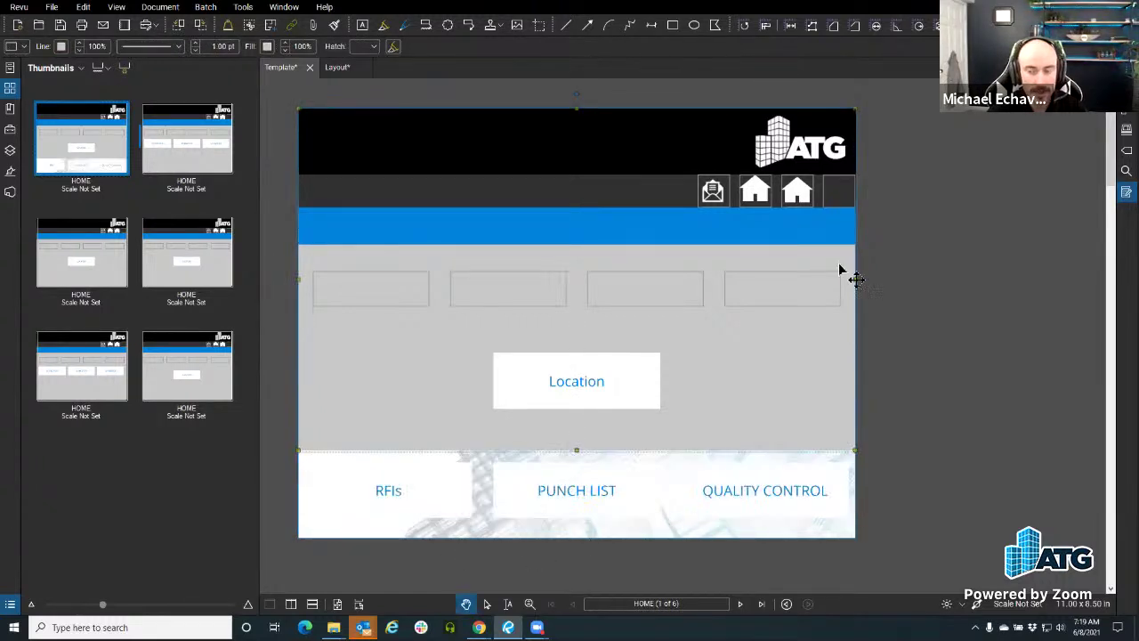
{"action": "left_click", "coordinate": [777, 157]}
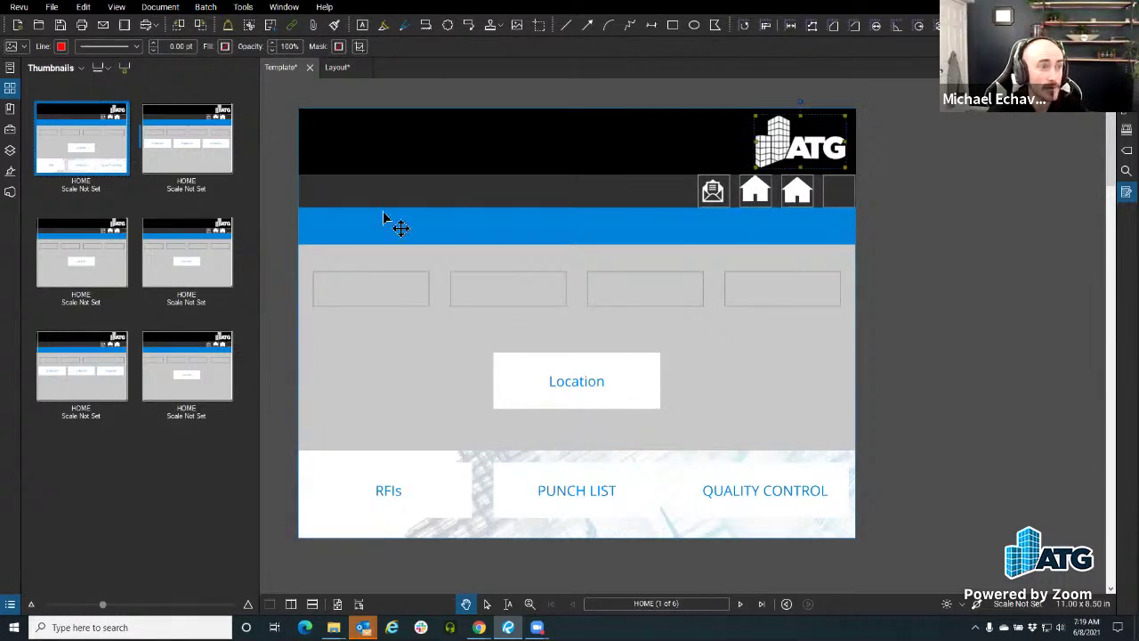
Reshape the black header and the dark gray bar on the first page into narrow full-height vertical bars along the page's left edge.
{"action": "left_click", "coordinate": [402, 161]}
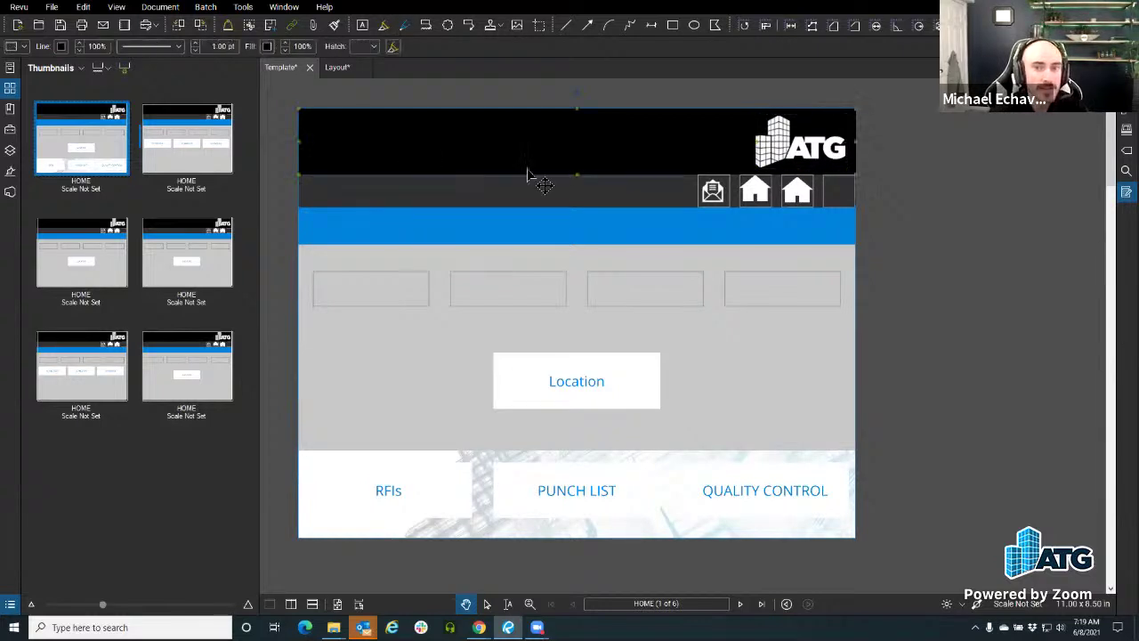
{"action": "left_click_drag", "start_coordinate": [856, 175], "coordinate": [342, 542]}
{"action": "left_click", "coordinate": [367, 190]}
{"action": "left_click_drag", "start_coordinate": [301, 181], "coordinate": [342, 110]}
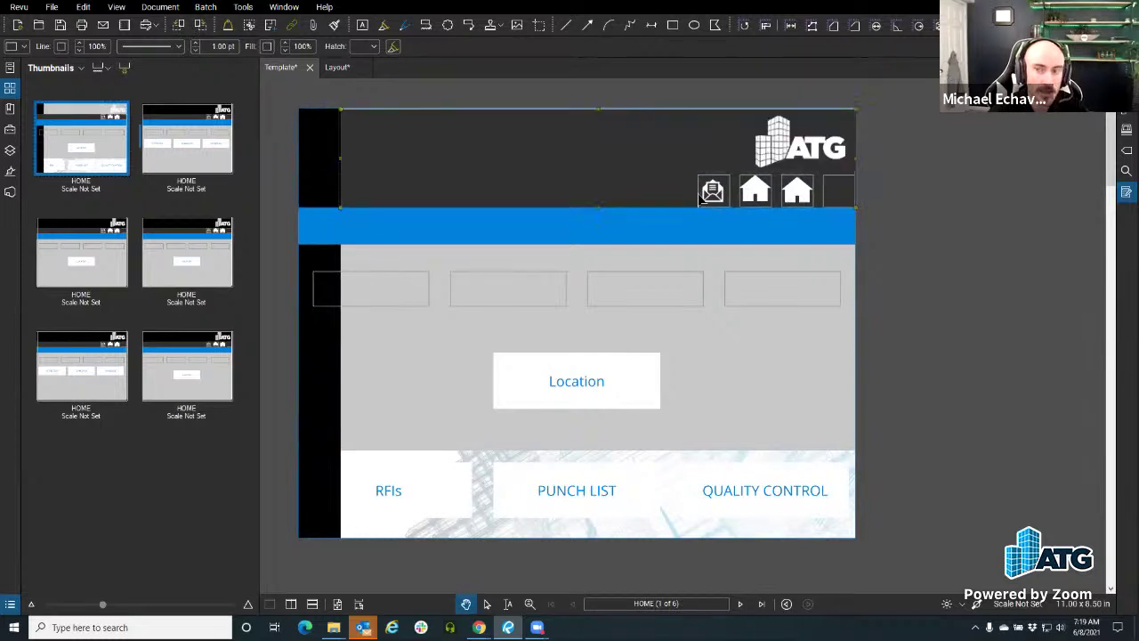
{"action": "left_click_drag", "start_coordinate": [855, 208], "coordinate": [368, 534]}
Reshape the horizontal blue bar into a narrow full-height vertical bar beside the dark gray one.
{"action": "left_click", "coordinate": [303, 223]}
{"action": "left_click_drag", "start_coordinate": [299, 211], "coordinate": [368, 110]}
{"action": "left_click_drag", "start_coordinate": [855, 247], "coordinate": [415, 537]}
Arrange the vertical bars side by side in the order black, blue, dark gray, narrowing the blue bar so no gaps remain.
{"action": "mouse_move", "coordinate": [356, 140]}
{"action": "left_mouse_down"}
{"action": "mouse_move", "coordinate": [417, 140]}
{"action": "mouse_move", "coordinate": [445, 155]}
{"action": "mouse_move", "coordinate": [352, 149]}
{"action": "left_mouse_up"}
{"action": "mouse_move", "coordinate": [429, 140]}
{"action": "left_mouse_down"}
{"action": "mouse_move", "coordinate": [445, 151]}
{"action": "mouse_move", "coordinate": [429, 153]}
{"action": "left_mouse_up"}
{"action": "left_click", "coordinate": [495, 160]}
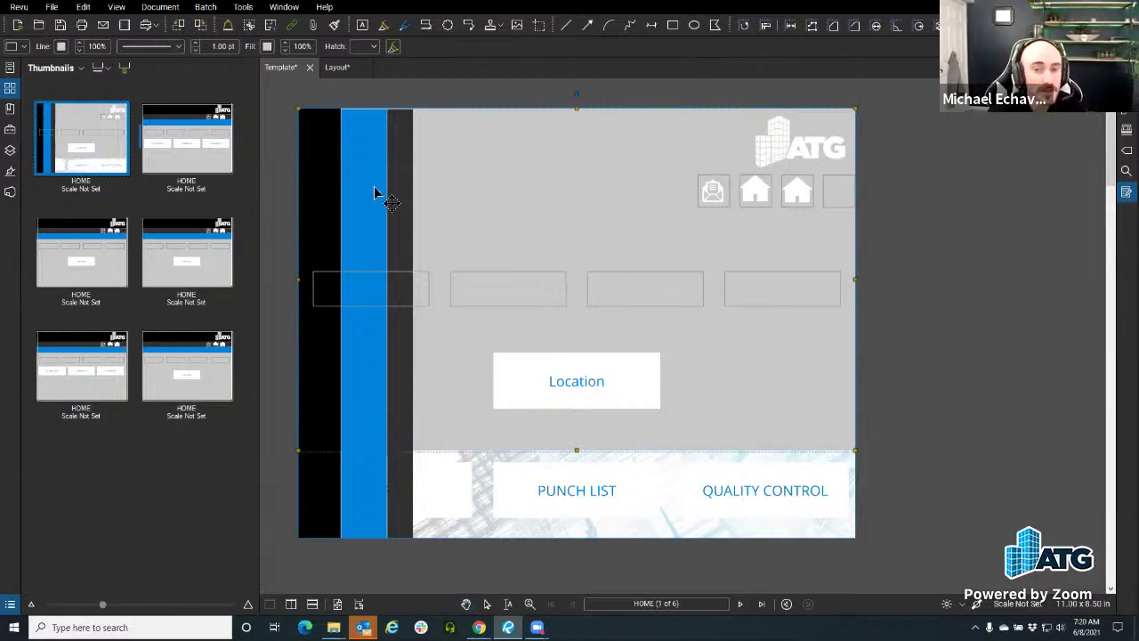
{"action": "left_click_drag", "start_coordinate": [385, 322], "coordinate": [378, 324]}
{"action": "left_click_drag", "start_coordinate": [348, 212], "coordinate": [398, 227]}
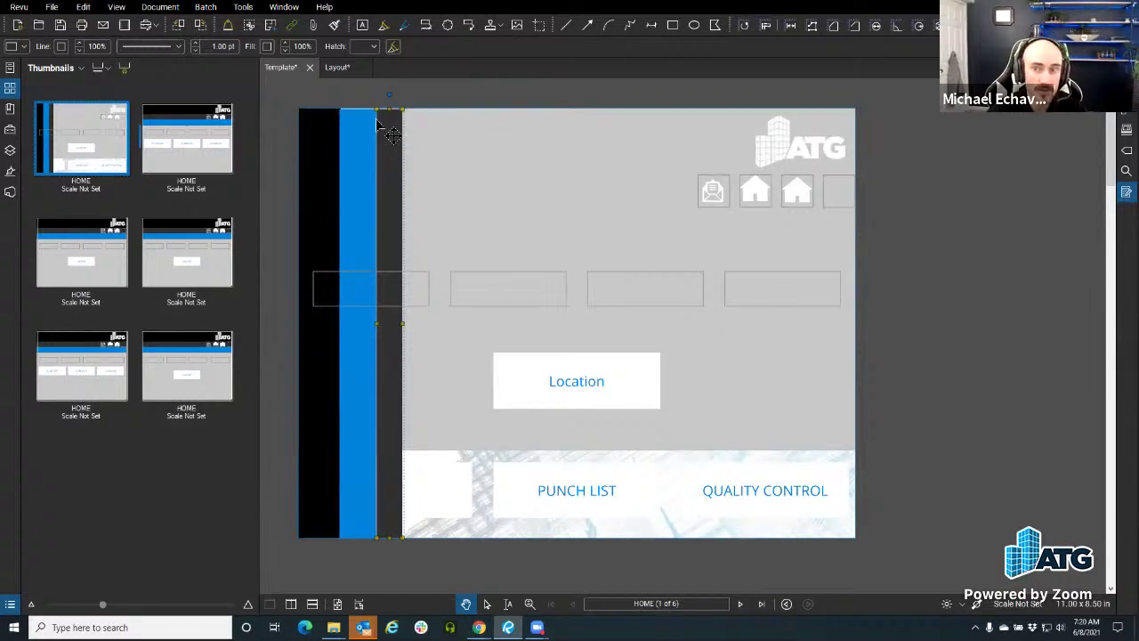
View the expanded fill color options of the gray background rectangle, including its RGB and hex fields.
{"action": "left_click", "coordinate": [589, 273]}
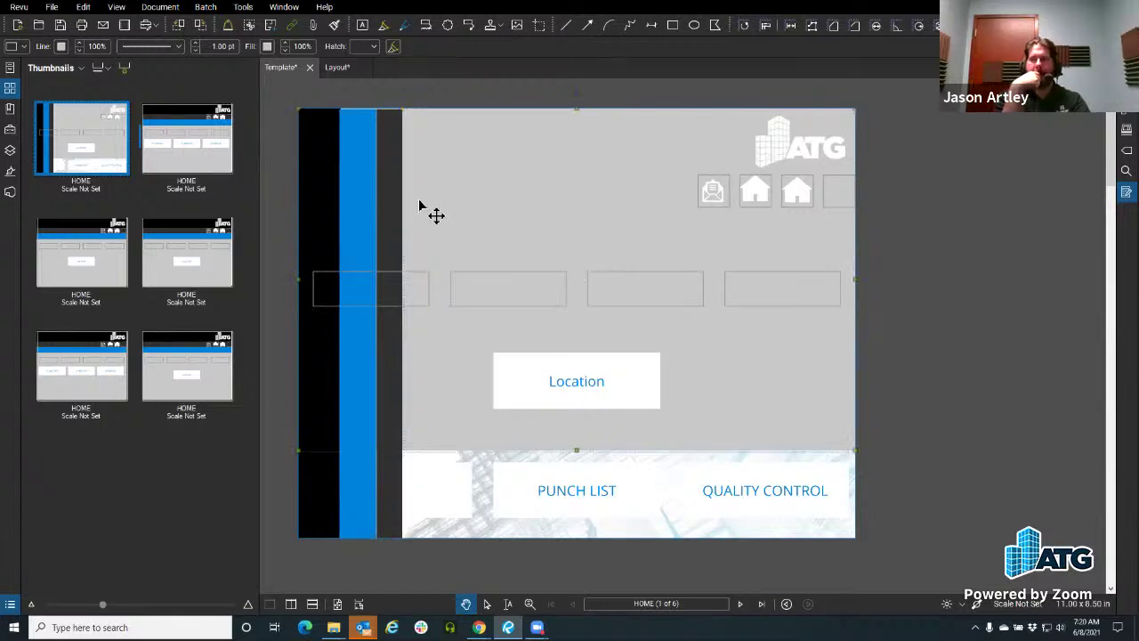
{"action": "left_click", "coordinate": [268, 46]}
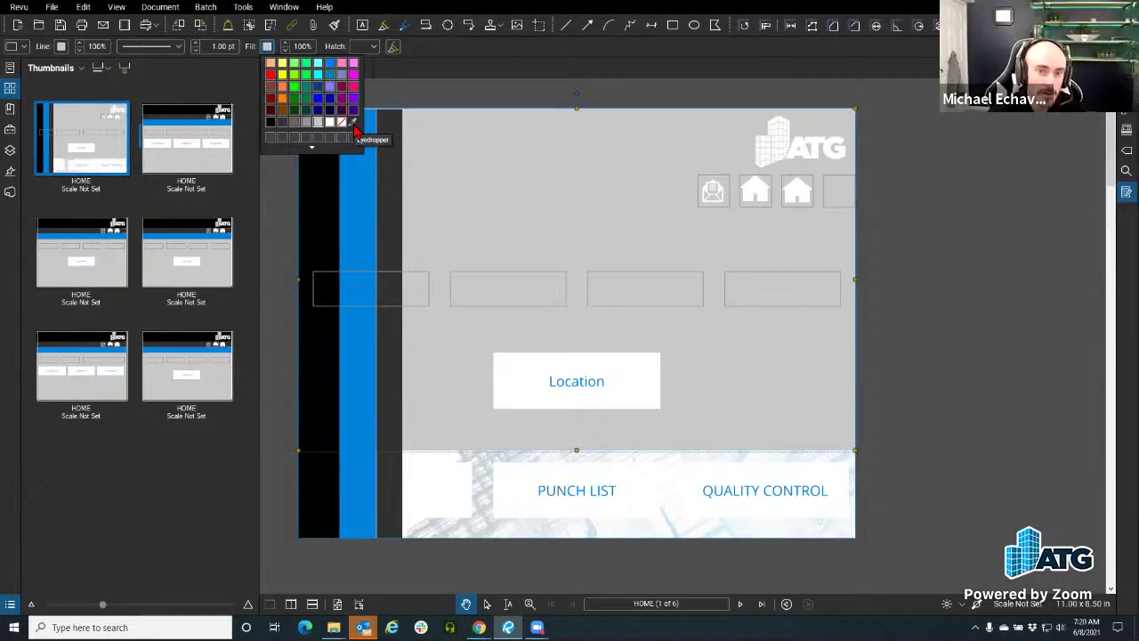
{"action": "left_click", "coordinate": [312, 148]}
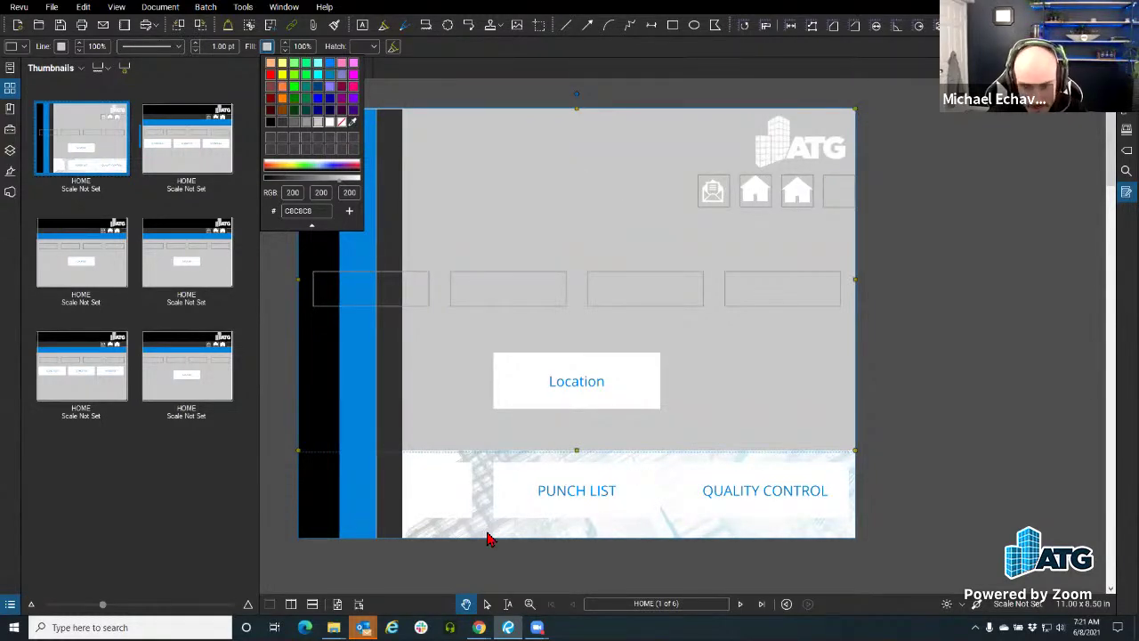
{"action": "left_click", "coordinate": [358, 607]}
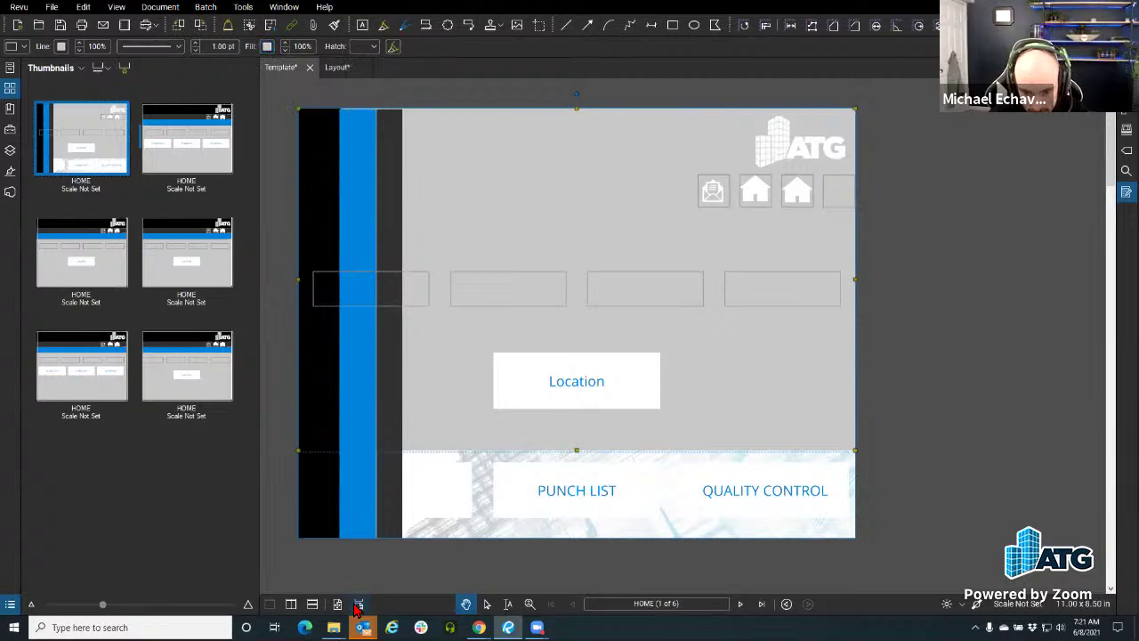
Try markup snapping on the corners of the buttons over the building image.
{"action": "left_click", "coordinate": [359, 606]}
{"action": "scroll", "coordinate": [578, 468], "scroll_direction": "up", "scroll_amount": 1}
{"action": "left_click_drag", "start_coordinate": [578, 469], "coordinate": [379, 90]}
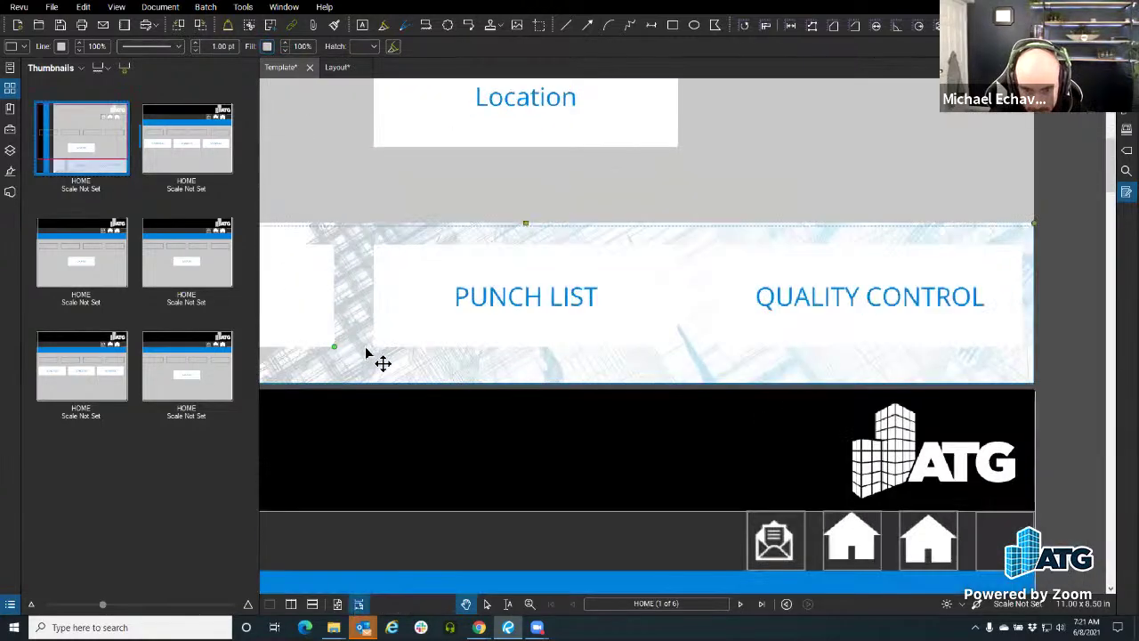
{"action": "scroll", "coordinate": [374, 356], "scroll_direction": "up", "scroll_amount": 5}
{"action": "scroll", "coordinate": [436, 354], "scroll_direction": "up", "scroll_amount": 2}
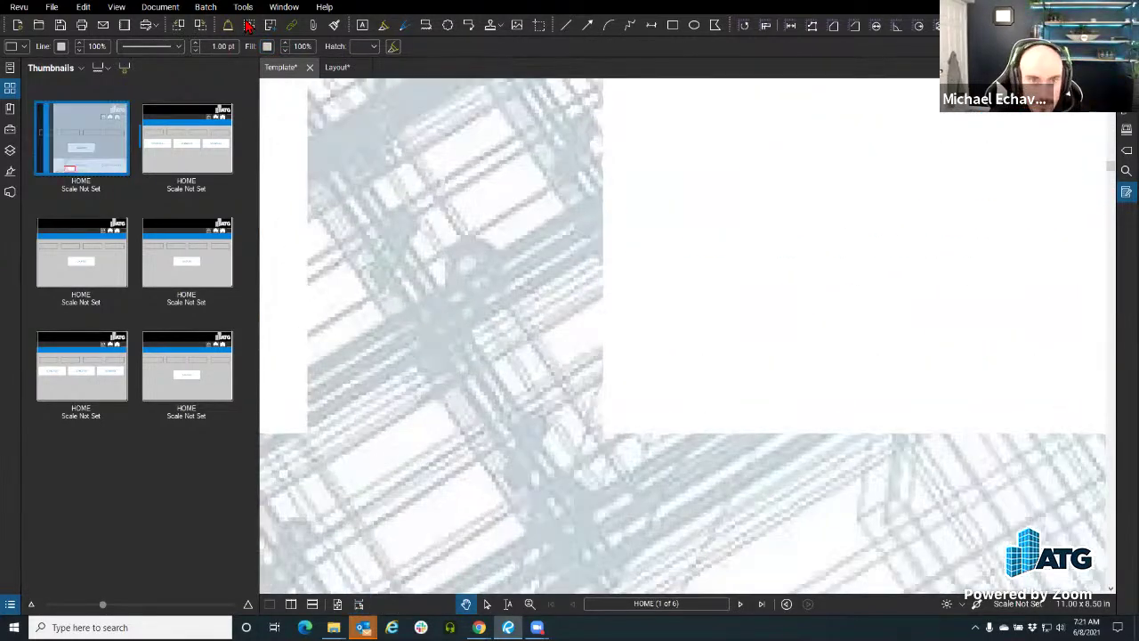
{"action": "scroll", "coordinate": [476, 420], "scroll_direction": "down", "scroll_amount": 8}
{"action": "left_click_drag", "start_coordinate": [430, 353], "coordinate": [379, 94]}
{"action": "left_click_drag", "start_coordinate": [443, 294], "coordinate": [454, 152]}
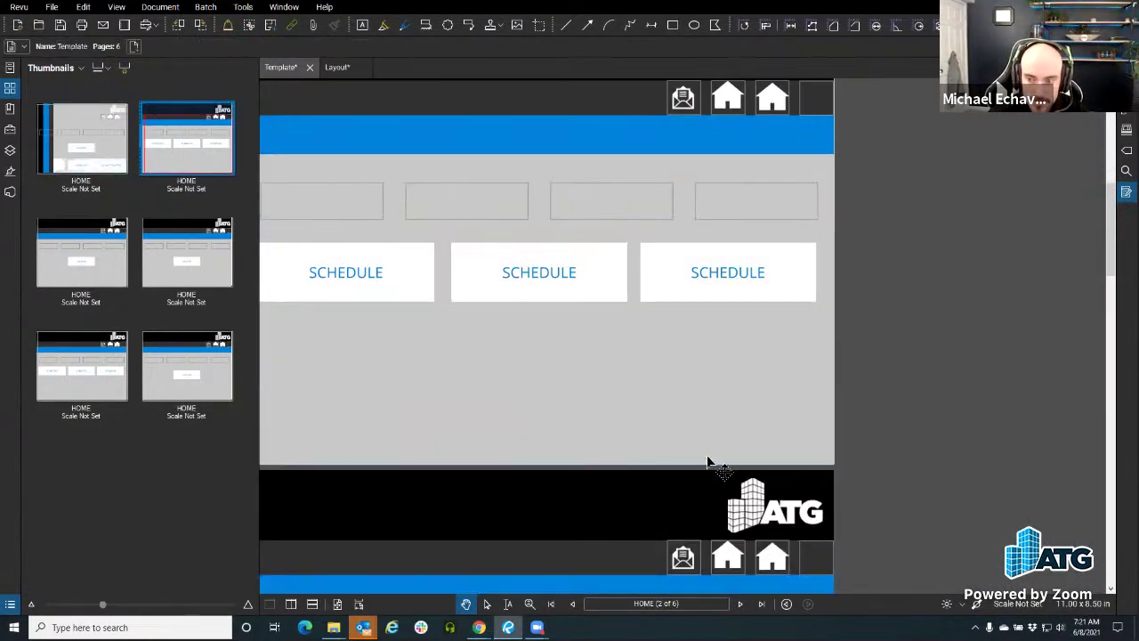
Fill the black header rectangle on page 3 with the blue sampled from the bar beneath it using the eyedropper.
{"action": "left_click_drag", "start_coordinate": [491, 514], "coordinate": [581, 350]}
{"action": "scroll", "coordinate": [581, 349], "scroll_direction": "up", "scroll_amount": 3}
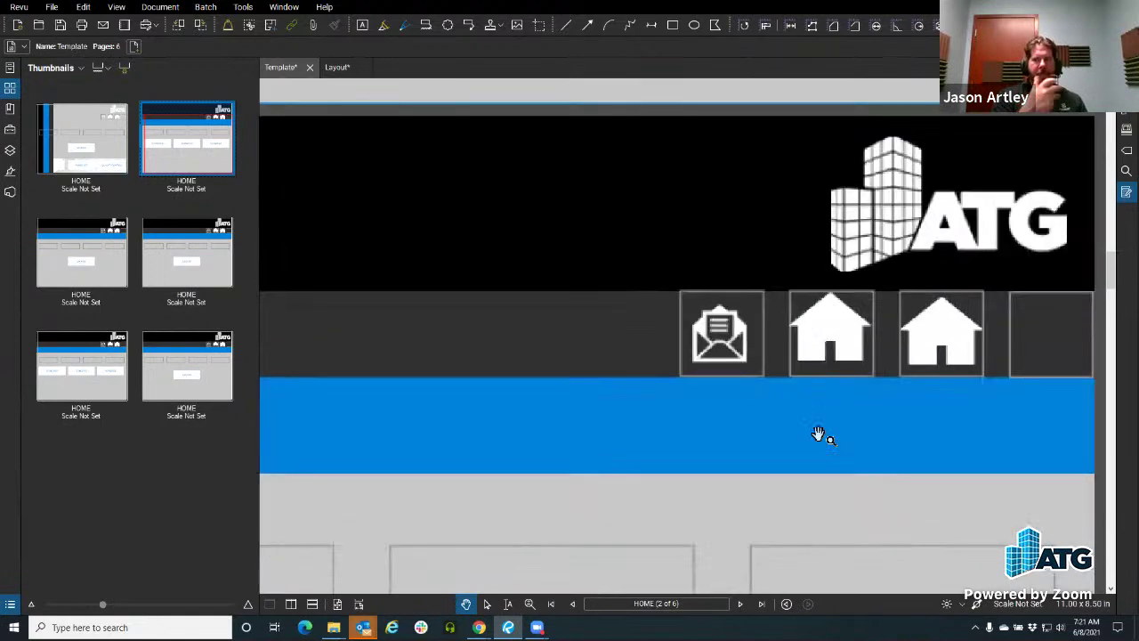
{"action": "left_click_drag", "start_coordinate": [819, 435], "coordinate": [575, 400]}
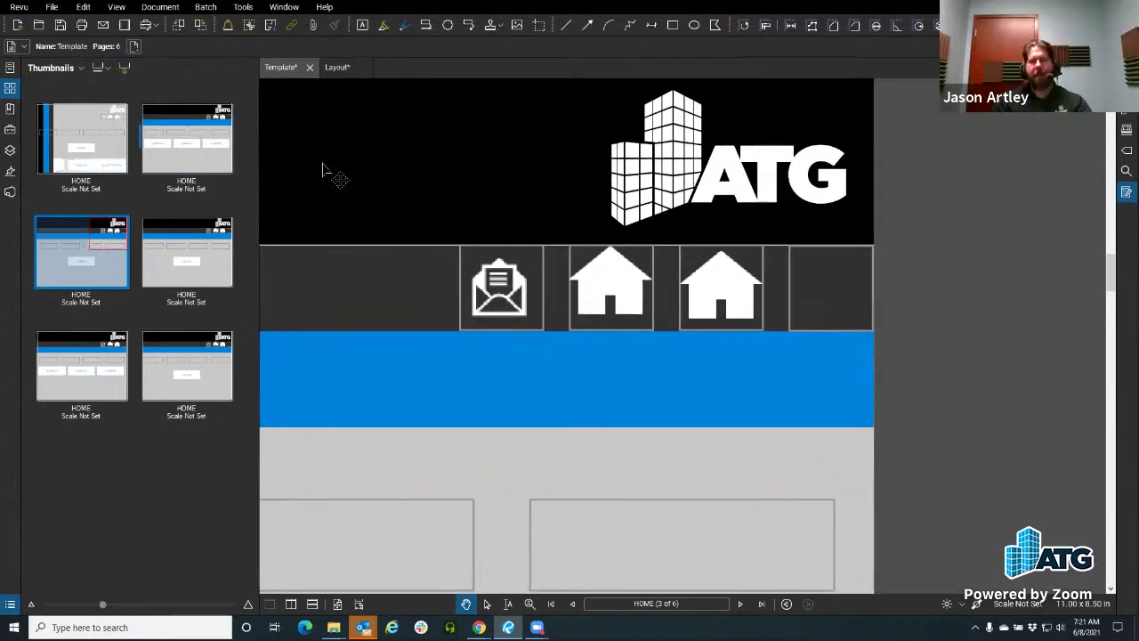
{"action": "left_click_drag", "start_coordinate": [378, 366], "coordinate": [528, 381]}
{"action": "left_click_drag", "start_coordinate": [466, 355], "coordinate": [557, 389]}
{"action": "left_click", "coordinate": [603, 356]}
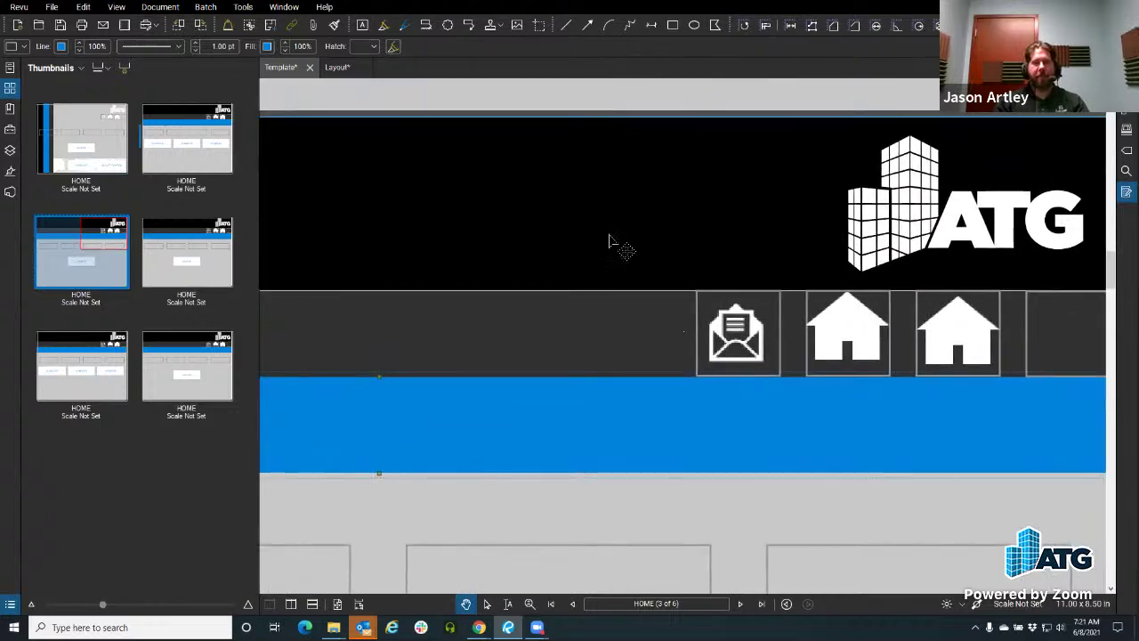
{"action": "left_click", "coordinate": [268, 46]}
{"action": "left_click", "coordinate": [342, 138]}
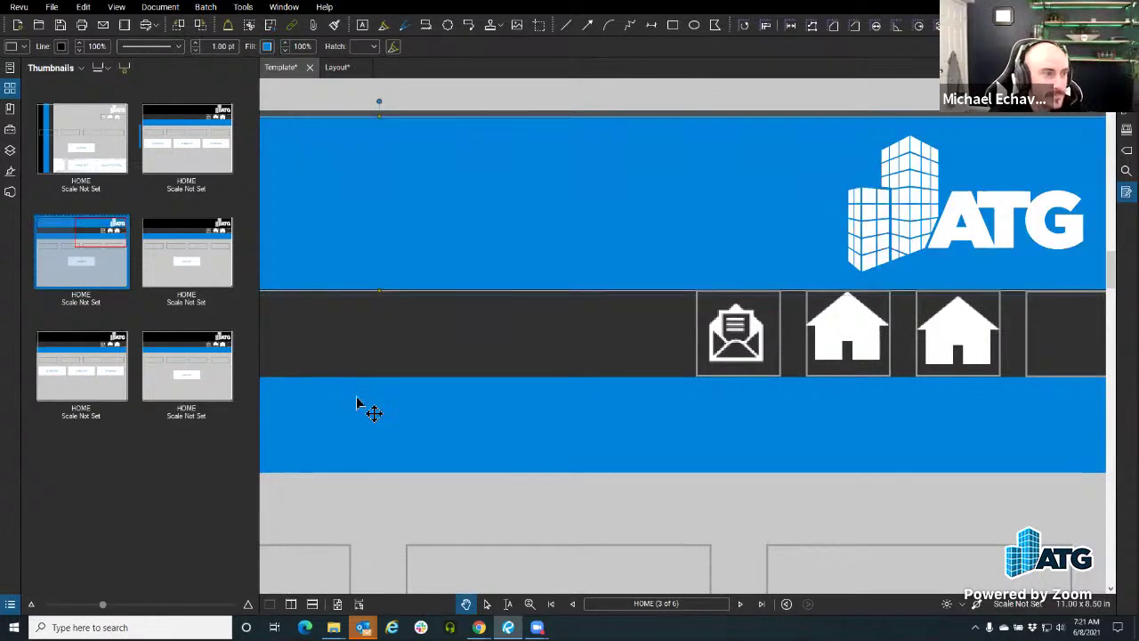
Insert the desert cactus image from disk over the lower part of page 2, next to page 3's blue header.
{"action": "scroll", "coordinate": [427, 406], "scroll_direction": "down", "scroll_amount": 5}
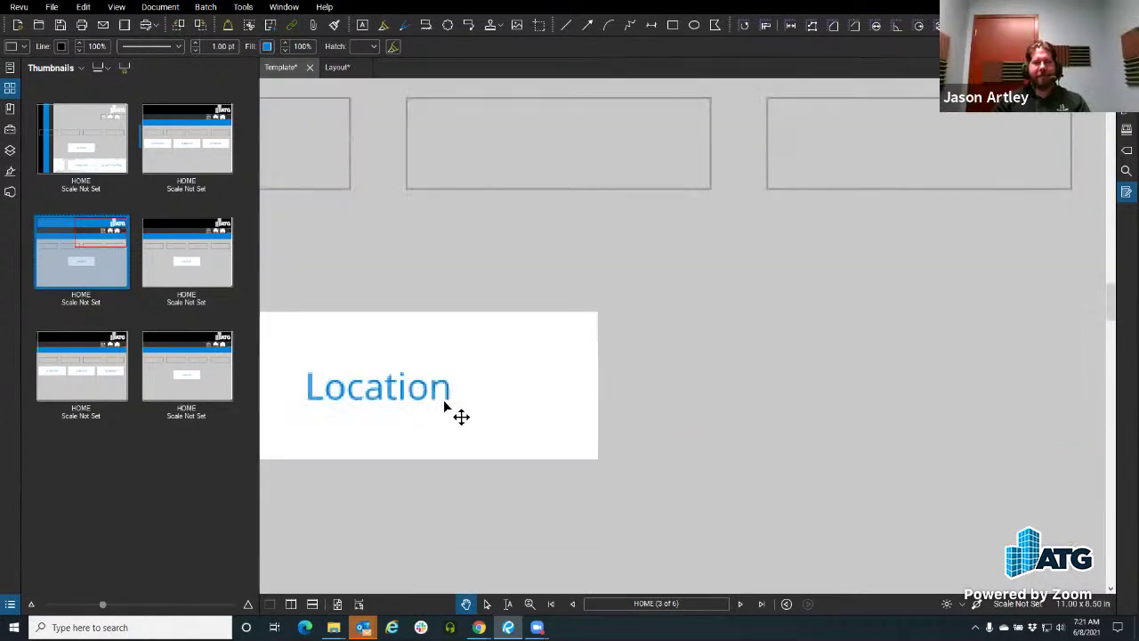
{"action": "scroll", "coordinate": [452, 406], "scroll_direction": "down", "scroll_amount": 1}
{"action": "left_click", "coordinate": [442, 411]}
{"action": "left_click_drag", "start_coordinate": [442, 411], "coordinate": [546, 415]}
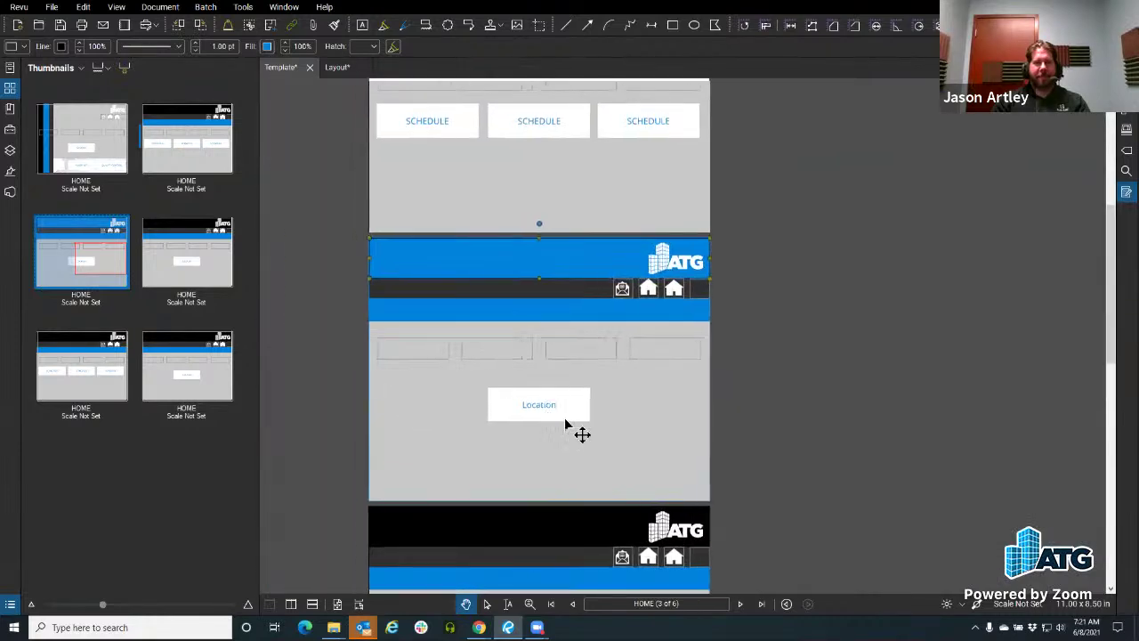
{"action": "left_click_drag", "start_coordinate": [551, 272], "coordinate": [520, 328]}
{"action": "scroll", "coordinate": [419, 236], "scroll_direction": "up", "scroll_amount": 2}
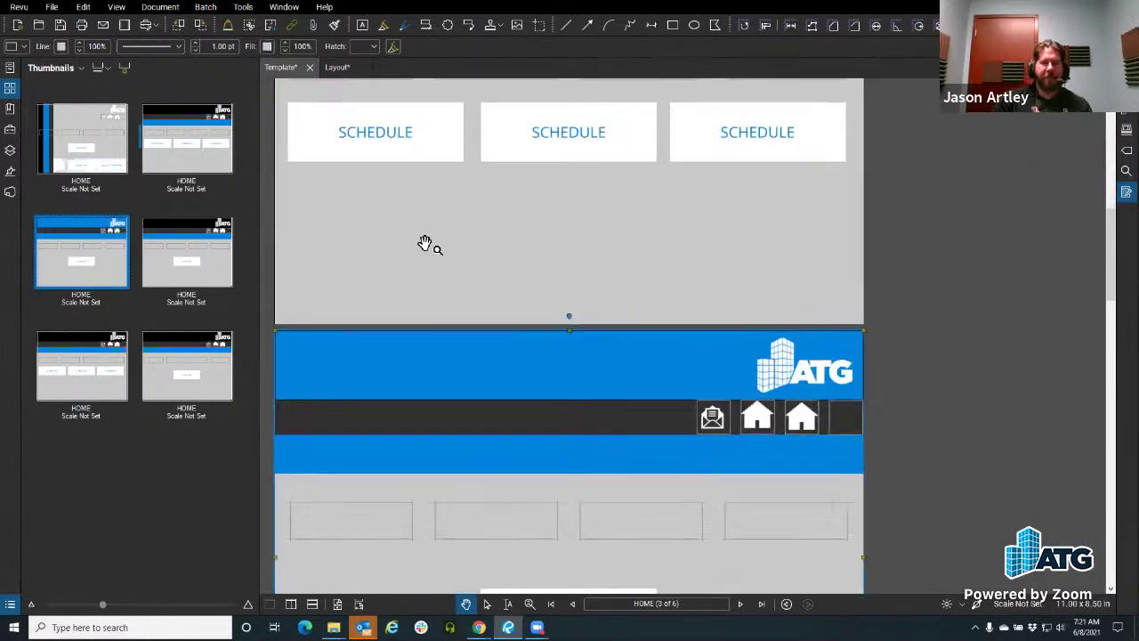
{"action": "left_click", "coordinate": [516, 24]}
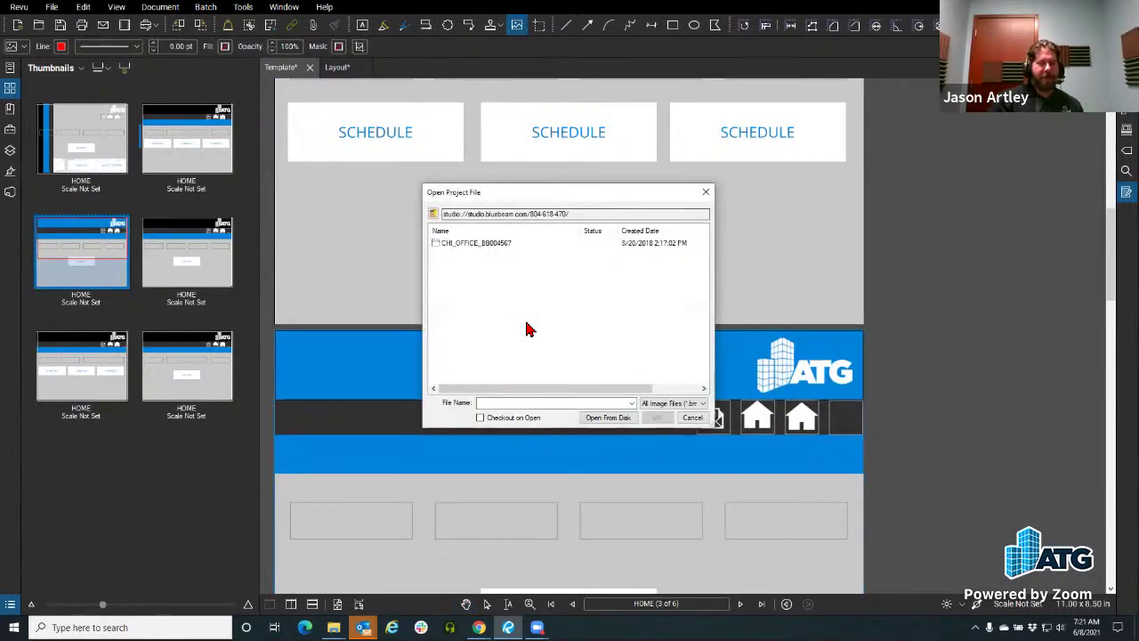
{"action": "left_click", "coordinate": [608, 418]}
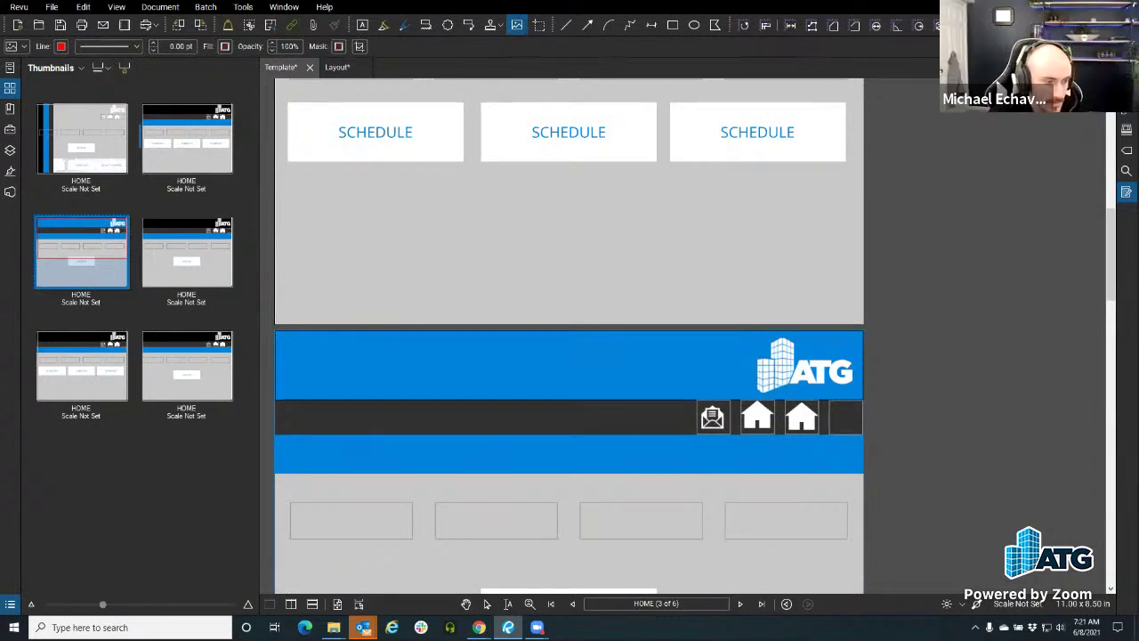
{"action": "left_click_drag", "start_coordinate": [498, 219], "coordinate": [667, 330]}
{"action": "left_click_drag", "start_coordinate": [795, 365], "coordinate": [801, 370]}
{"action": "left_click_drag", "start_coordinate": [575, 351], "coordinate": [589, 370]}
Try to sample a new fill color for page 3's blue header from the cactus image.
{"action": "scroll", "coordinate": [589, 369], "scroll_direction": "up", "scroll_amount": 5}
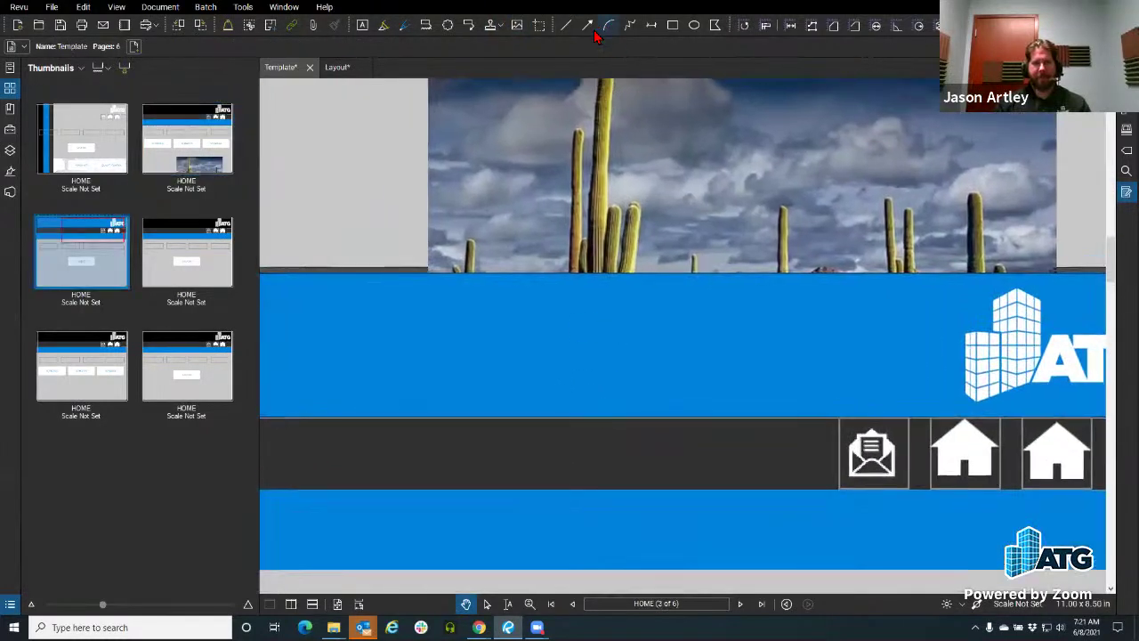
{"action": "left_click", "coordinate": [486, 359]}
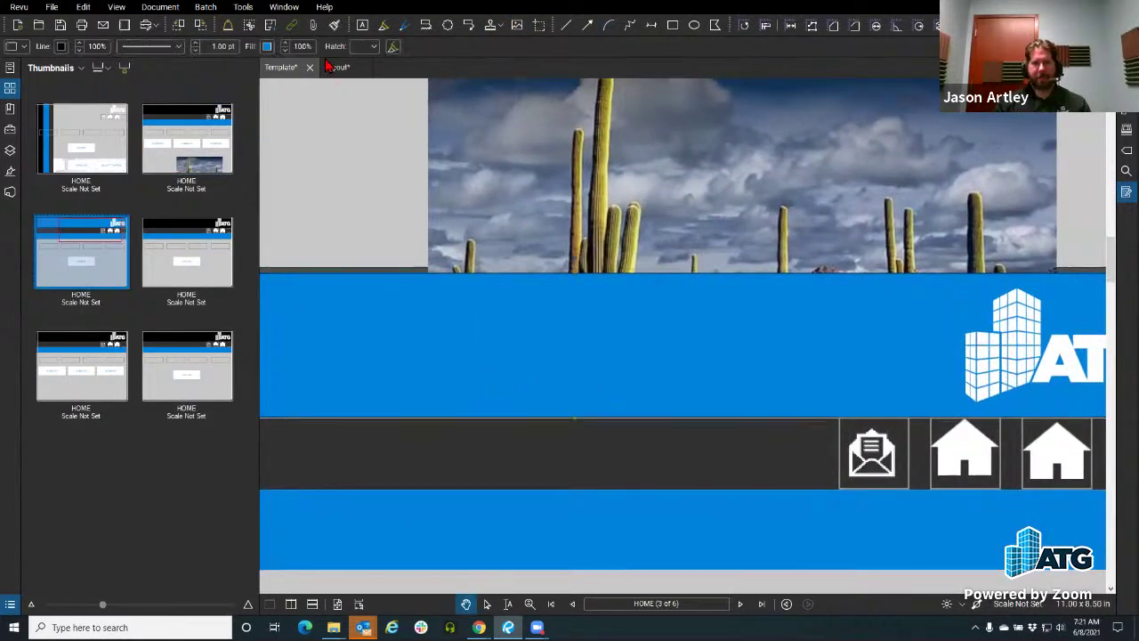
{"action": "left_click", "coordinate": [267, 46]}
{"action": "left_click", "coordinate": [351, 132]}
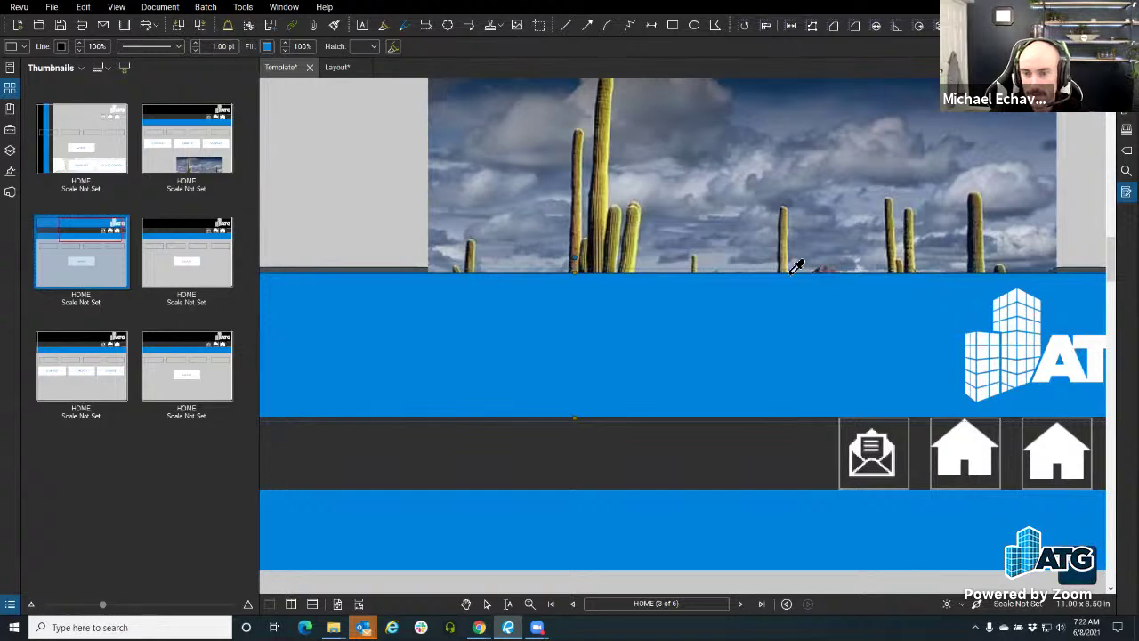
{"action": "key", "text": "Escape"}
Move the cactus image to the lower right corner of page 2 so most of it extends beyond the page.
{"action": "scroll", "coordinate": [543, 227], "scroll_direction": "down", "scroll_amount": 3}
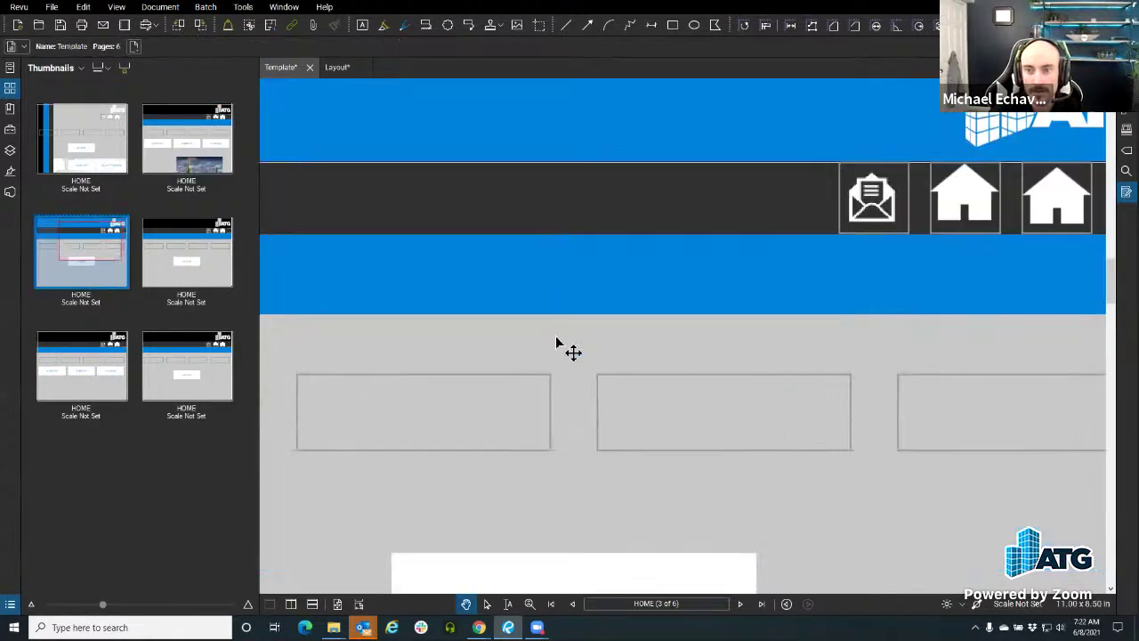
{"action": "scroll", "coordinate": [557, 227], "scroll_direction": "down", "scroll_amount": 3}
{"action": "left_click_drag", "start_coordinate": [573, 241], "coordinate": [902, 249]}
{"action": "scroll", "coordinate": [939, 310], "scroll_direction": "up", "scroll_amount": 2}
{"action": "scroll", "coordinate": [941, 368], "scroll_direction": "up", "scroll_amount": 5}
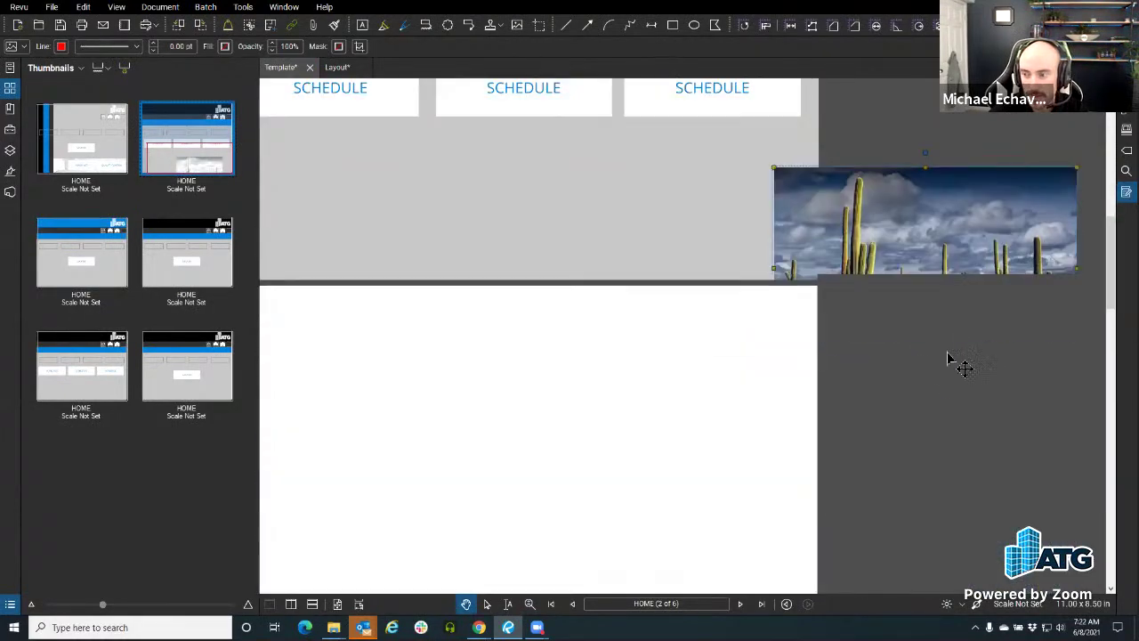
Try the fill eyedropper on the colors of the selected cactus image itself.
{"action": "scroll", "coordinate": [850, 343], "scroll_direction": "up", "scroll_amount": 5}
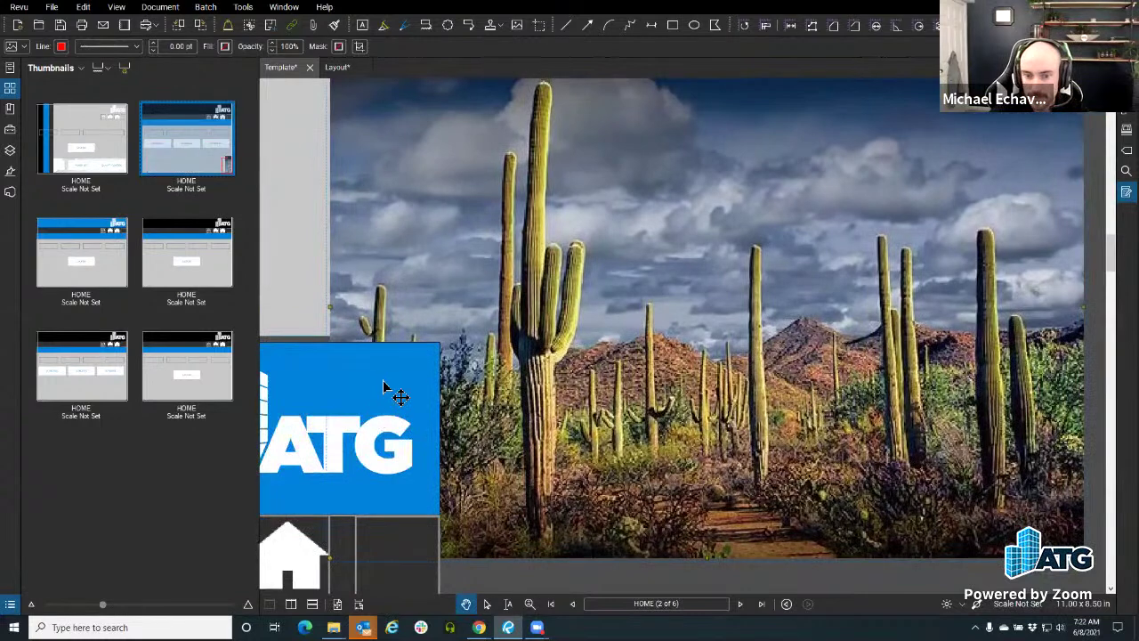
{"action": "left_click", "coordinate": [226, 47]}
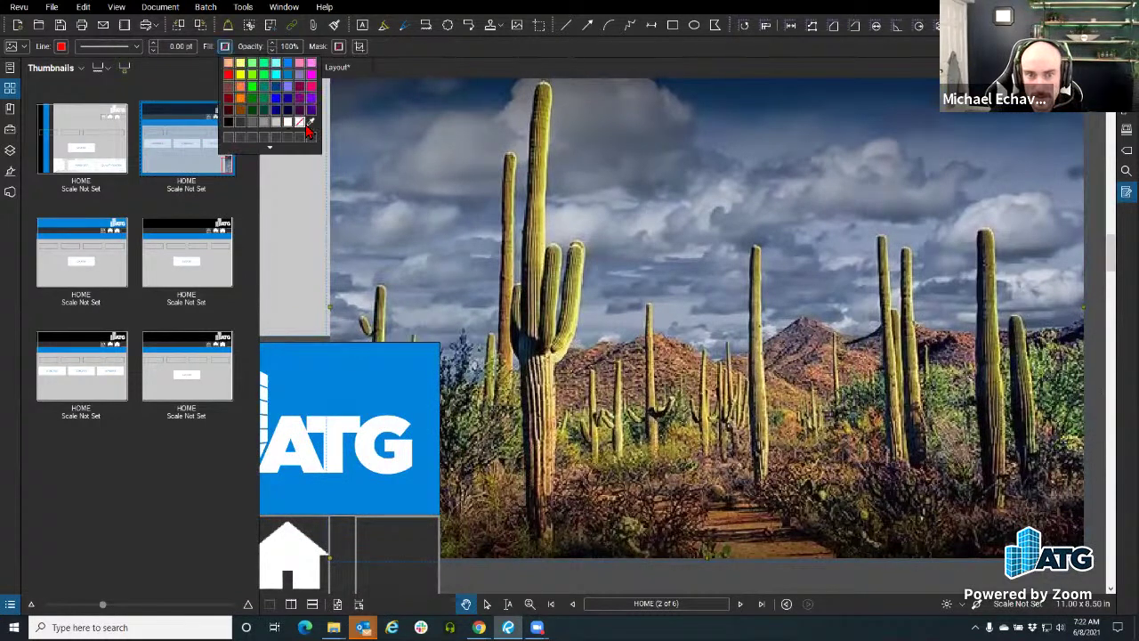
{"action": "left_click", "coordinate": [310, 126]}
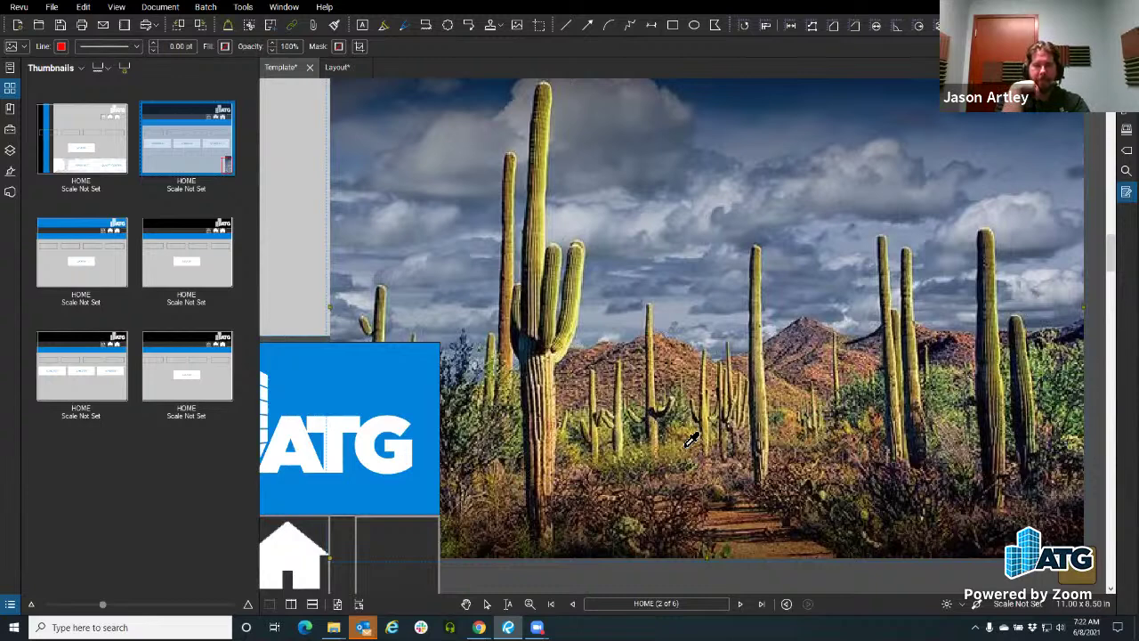
{"action": "key", "text": "Escape"}
{"action": "scroll", "coordinate": [604, 390], "scroll_direction": "down", "scroll_amount": 1}
{"action": "scroll", "coordinate": [603, 390], "scroll_direction": "down", "scroll_amount": 3}
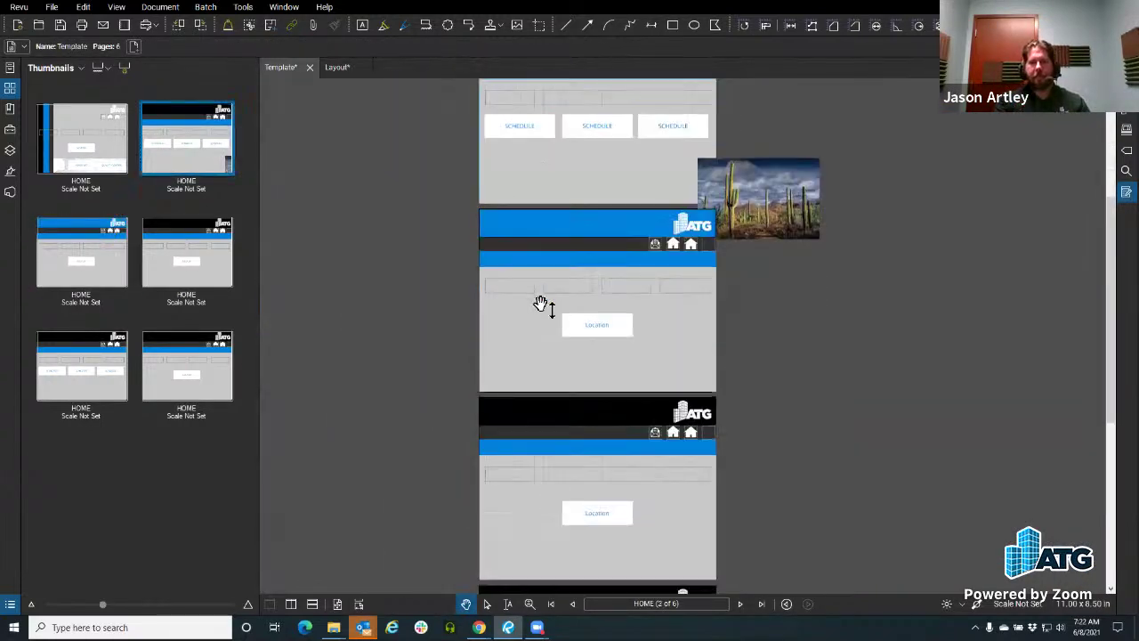
{"action": "scroll", "coordinate": [570, 348], "scroll_direction": "up", "scroll_amount": 3}
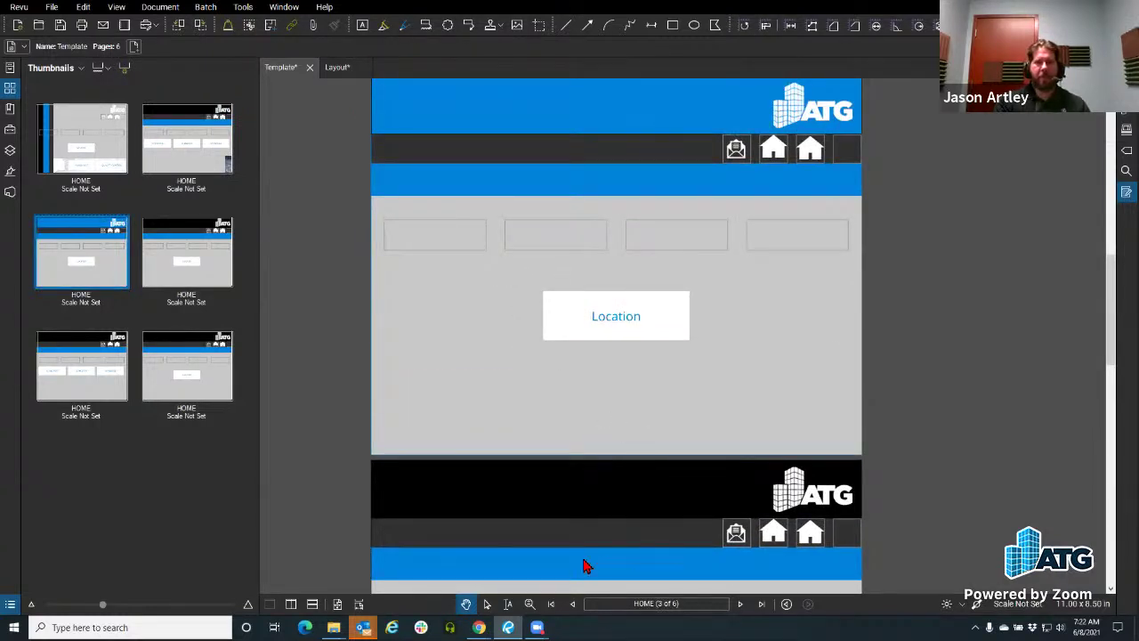
{"action": "scroll", "coordinate": [440, 377], "scroll_direction": "up", "scroll_amount": 1}
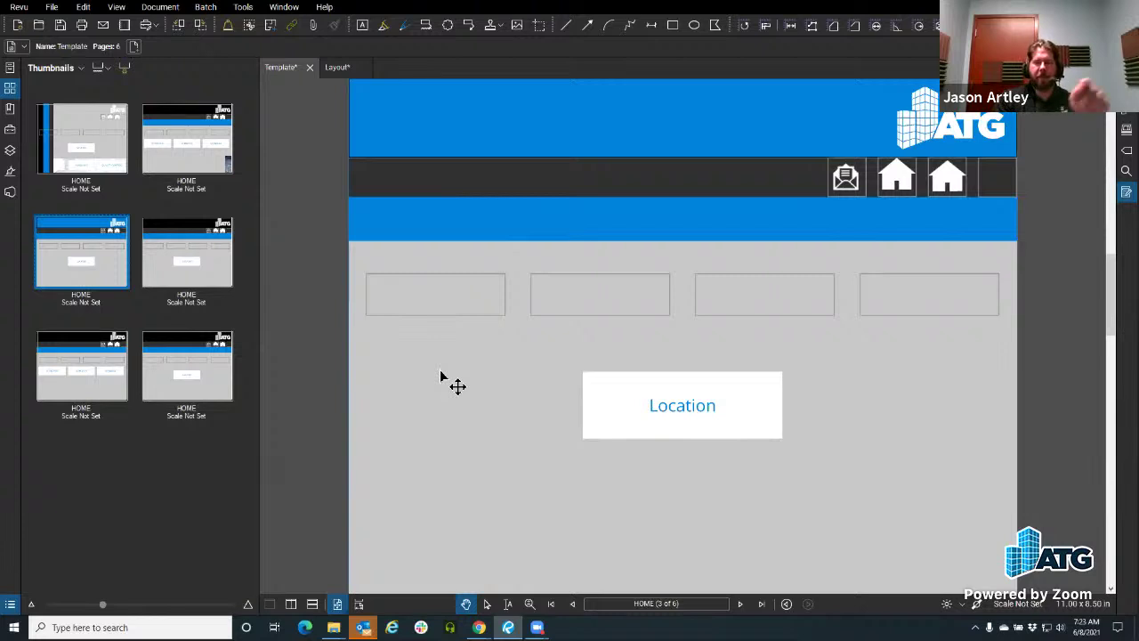
{"action": "left_click_drag", "start_coordinate": [725, 407], "coordinate": [575, 356]}
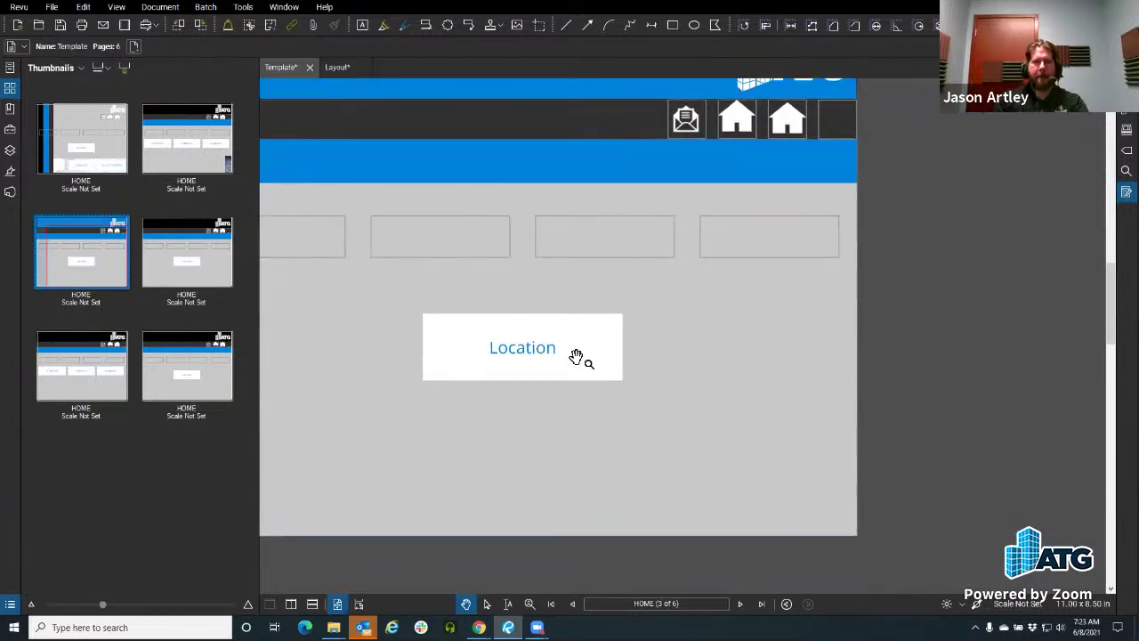
{"action": "scroll", "coordinate": [664, 402], "scroll_direction": "up", "scroll_amount": 1}
{"action": "left_click_drag", "start_coordinate": [664, 400], "coordinate": [526, 355]}
{"action": "scroll", "coordinate": [496, 307], "scroll_direction": "up", "scroll_amount": 1}
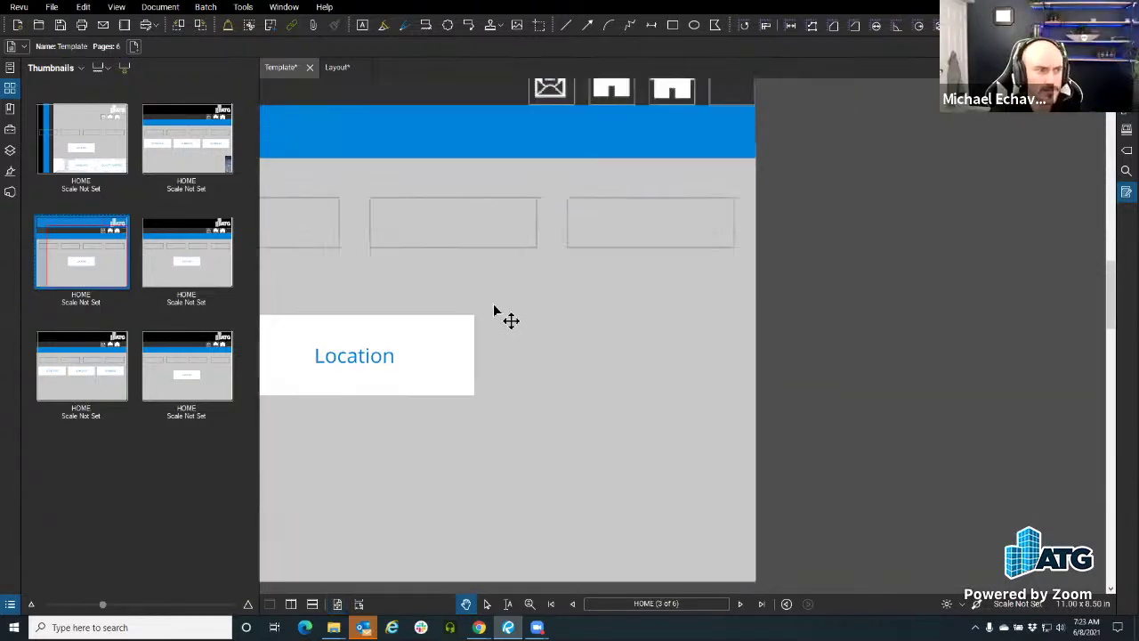
{"action": "left_click_drag", "start_coordinate": [494, 306], "coordinate": [497, 344]}
{"action": "left_click_drag", "start_coordinate": [492, 407], "coordinate": [532, 389]}
{"action": "scroll", "coordinate": [474, 355], "scroll_direction": "down", "scroll_amount": 1}
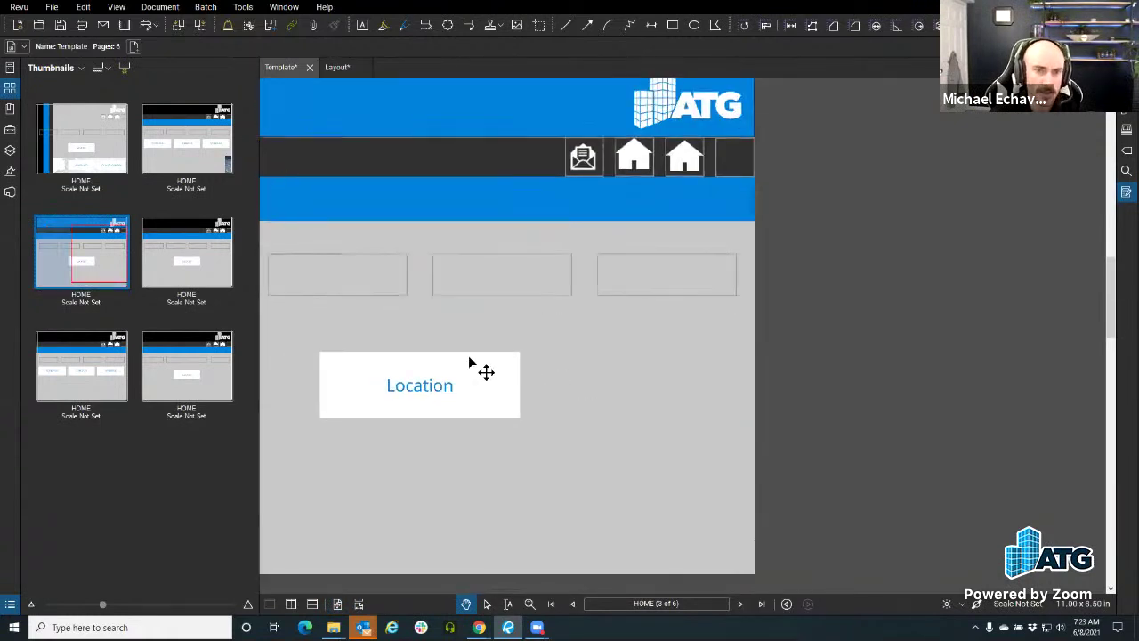
{"action": "scroll", "coordinate": [471, 361], "scroll_direction": "up", "scroll_amount": 1}
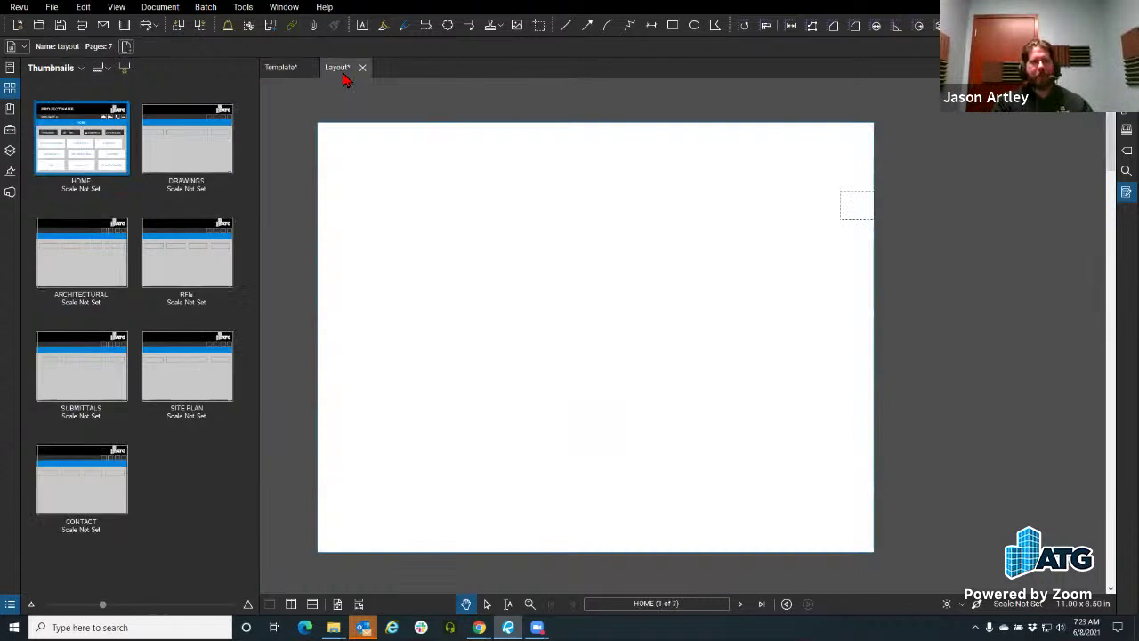
Switch to the Layout document and open the DASHBOARD_SITEPLAN PDF from disk.
{"action": "left_click", "coordinate": [344, 72]}
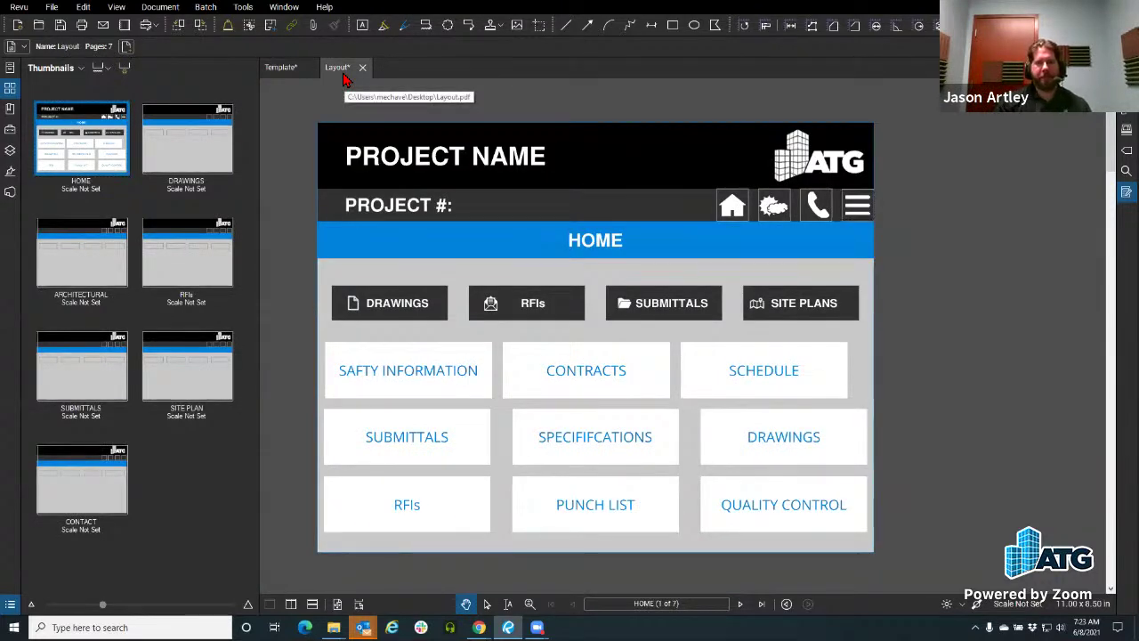
{"action": "left_click", "coordinate": [24, 9]}
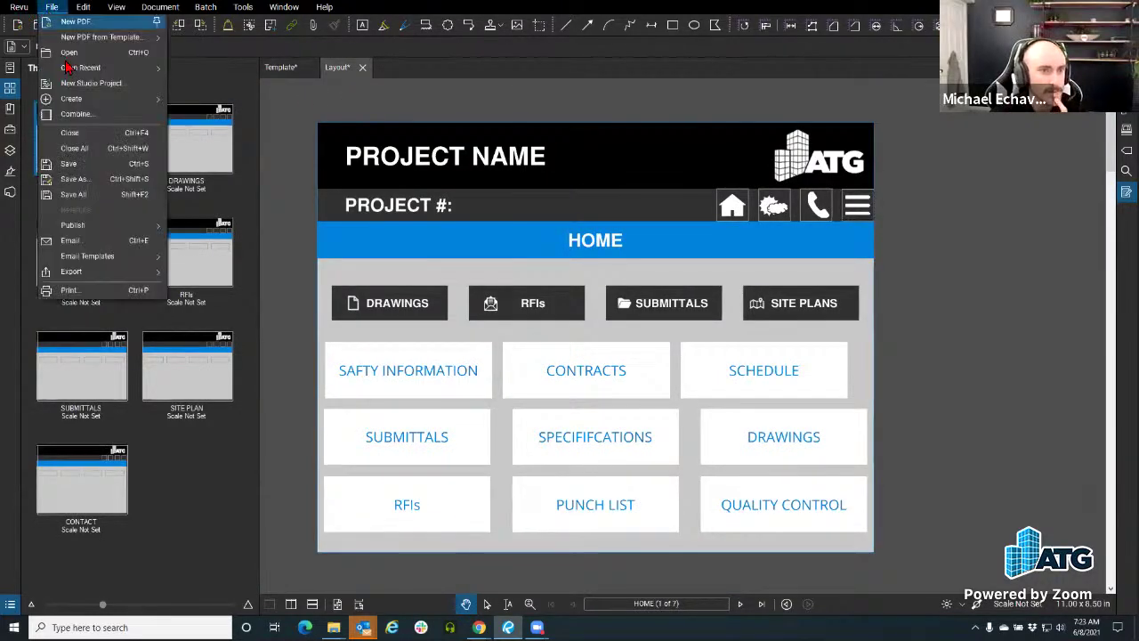
{"action": "left_click", "coordinate": [80, 60]}
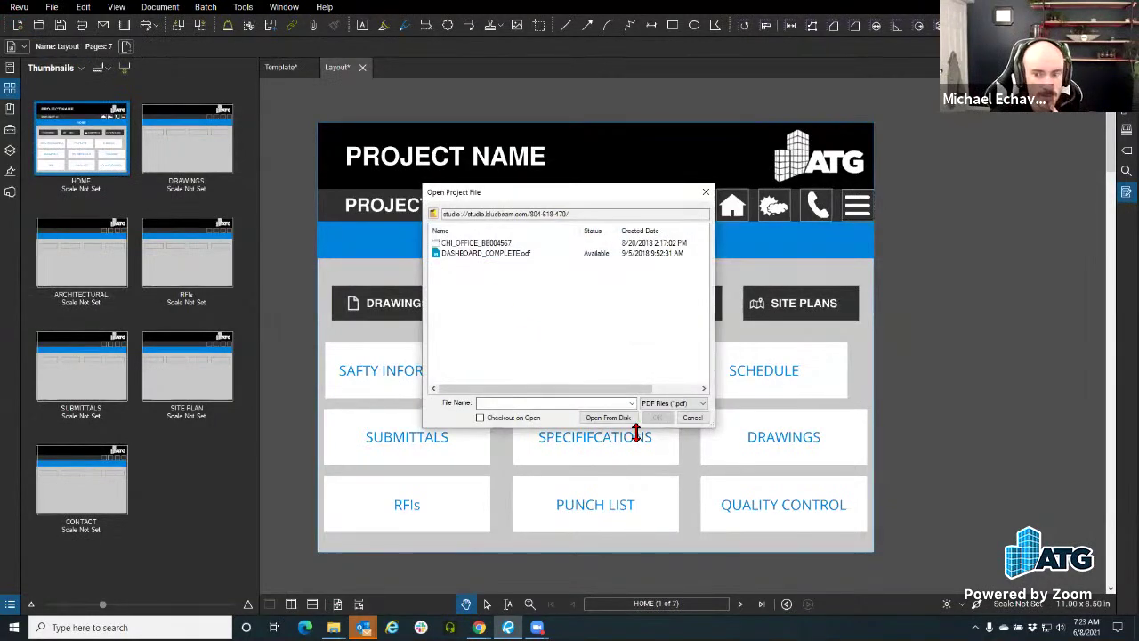
{"action": "left_click_drag", "start_coordinate": [546, 197], "coordinate": [1138, 197]}
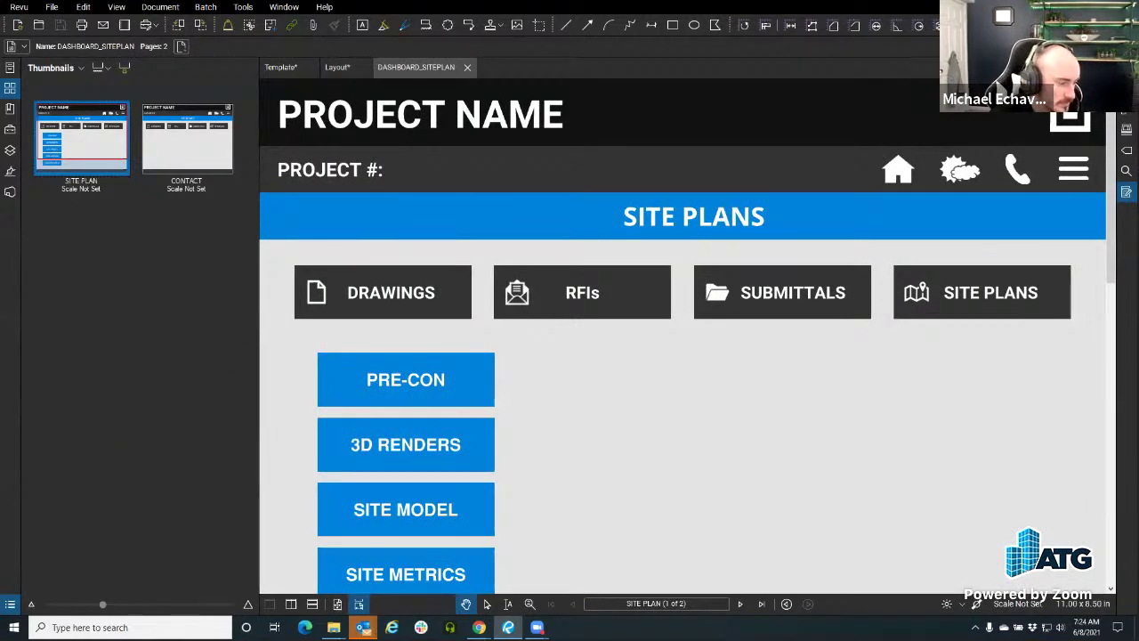
Open DASHBOARD_LINKING.pdf from the Demo Files folder and show the building drawing on its SITE PLAN page.
{"action": "left_click", "coordinate": [334, 628]}
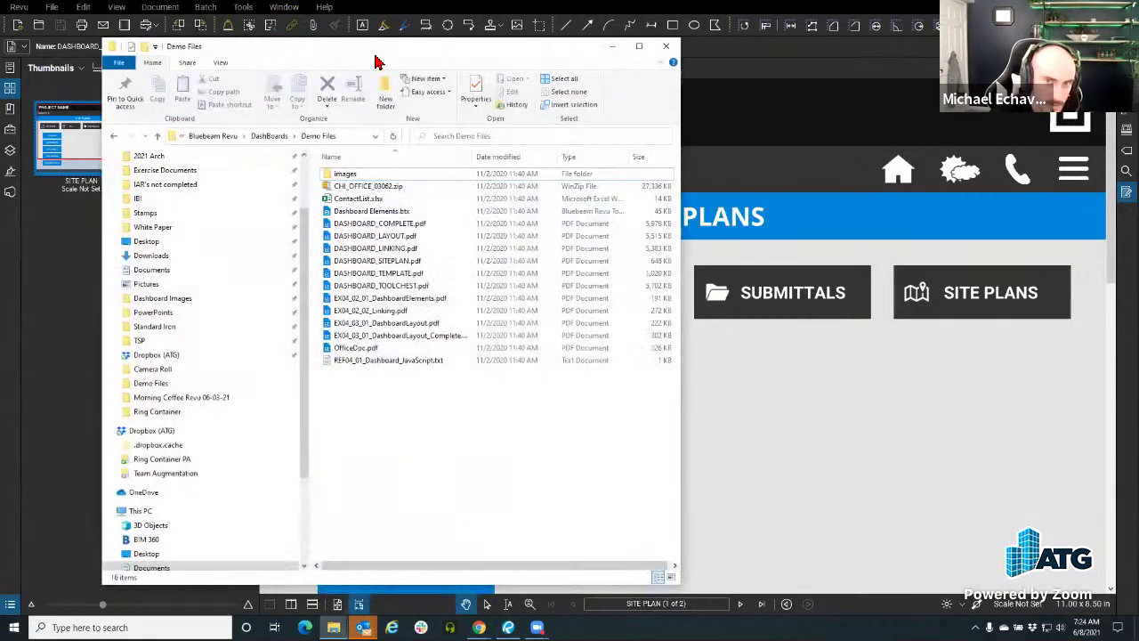
{"action": "left_click_drag", "start_coordinate": [372, 55], "coordinate": [0, 55]}
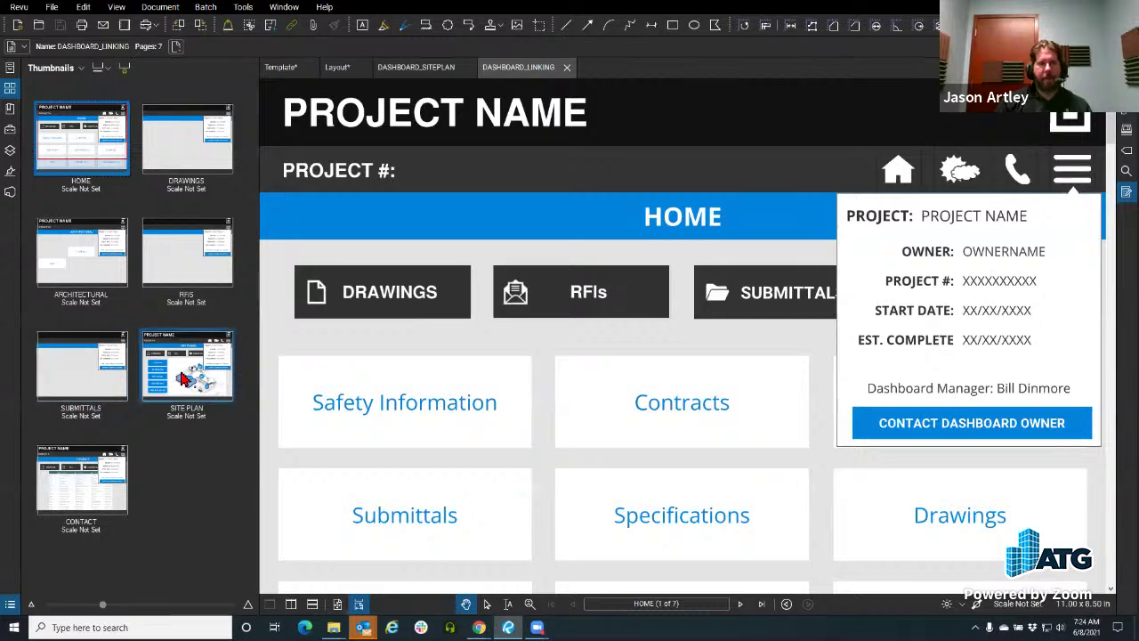
{"action": "left_click", "coordinate": [183, 378]}
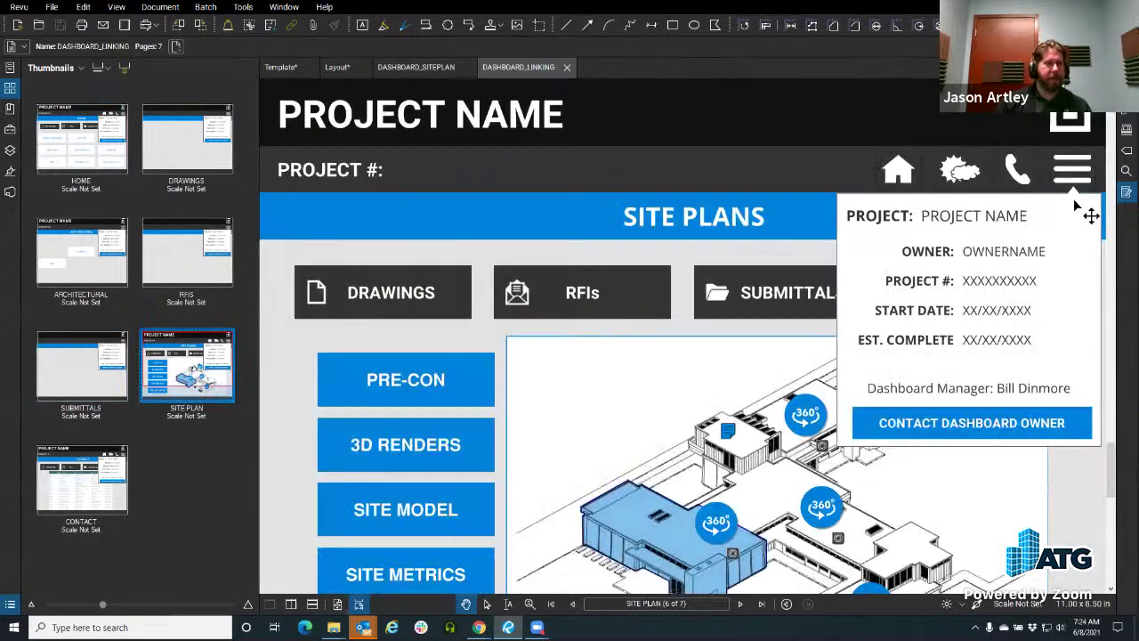
{"action": "scroll", "coordinate": [547, 324], "scroll_direction": "down", "scroll_amount": 3}
{"action": "scroll", "coordinate": [725, 452], "scroll_direction": "up", "scroll_amount": 5}
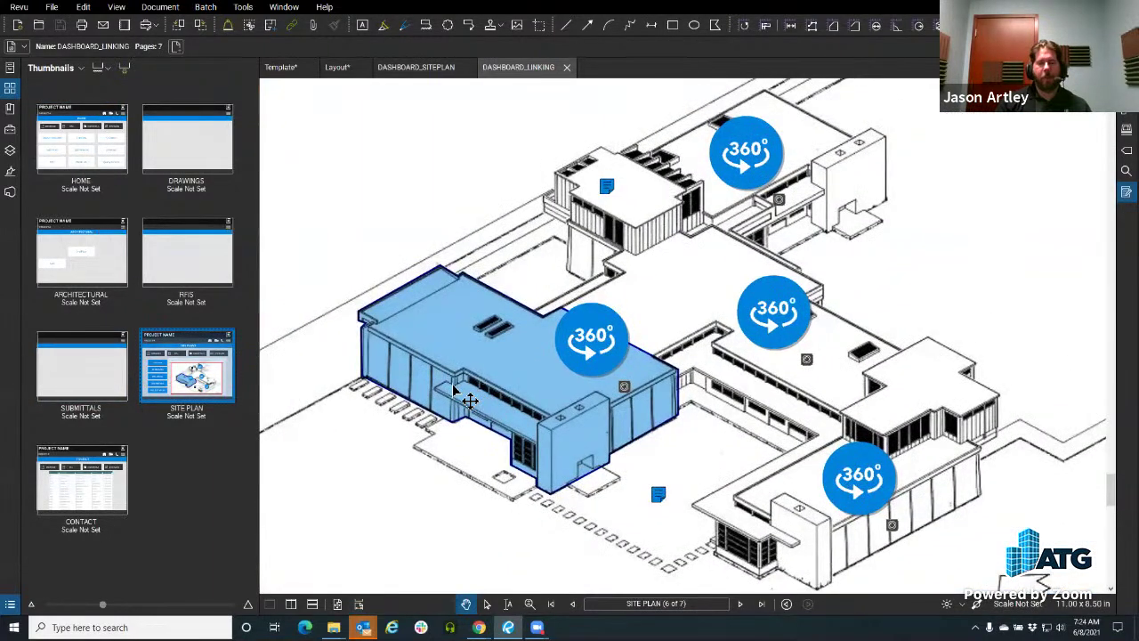
Close the DASHBOARD_SITEPLAN, Layout and Template documents without saving their changes.
{"action": "left_click", "coordinate": [466, 68]}
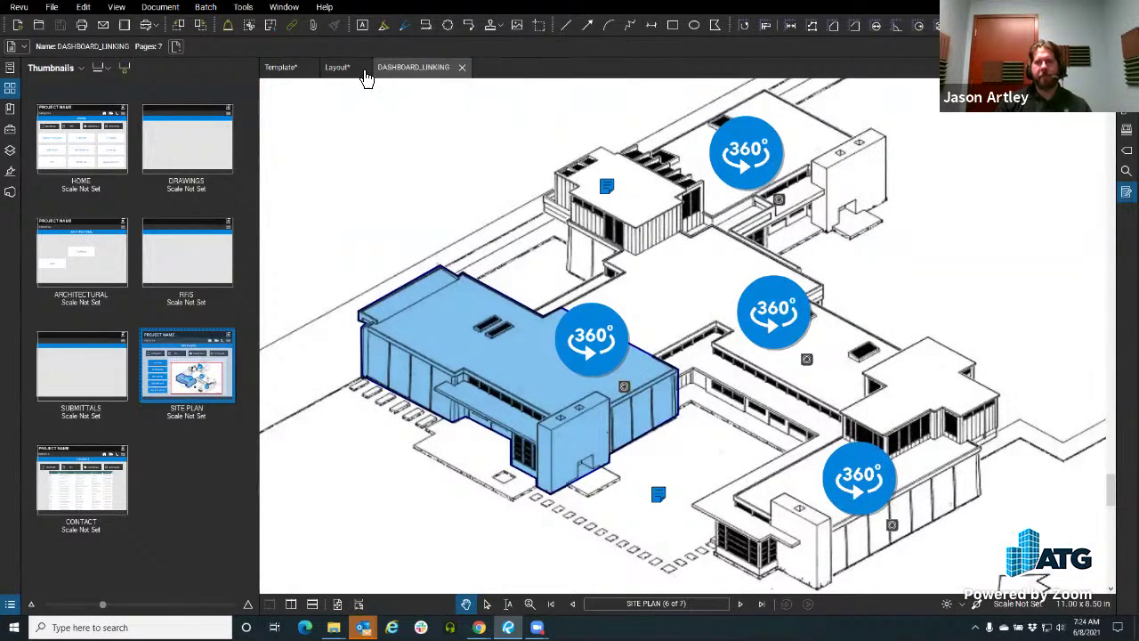
{"action": "left_click", "coordinate": [361, 70]}
{"action": "left_click", "coordinate": [640, 368]}
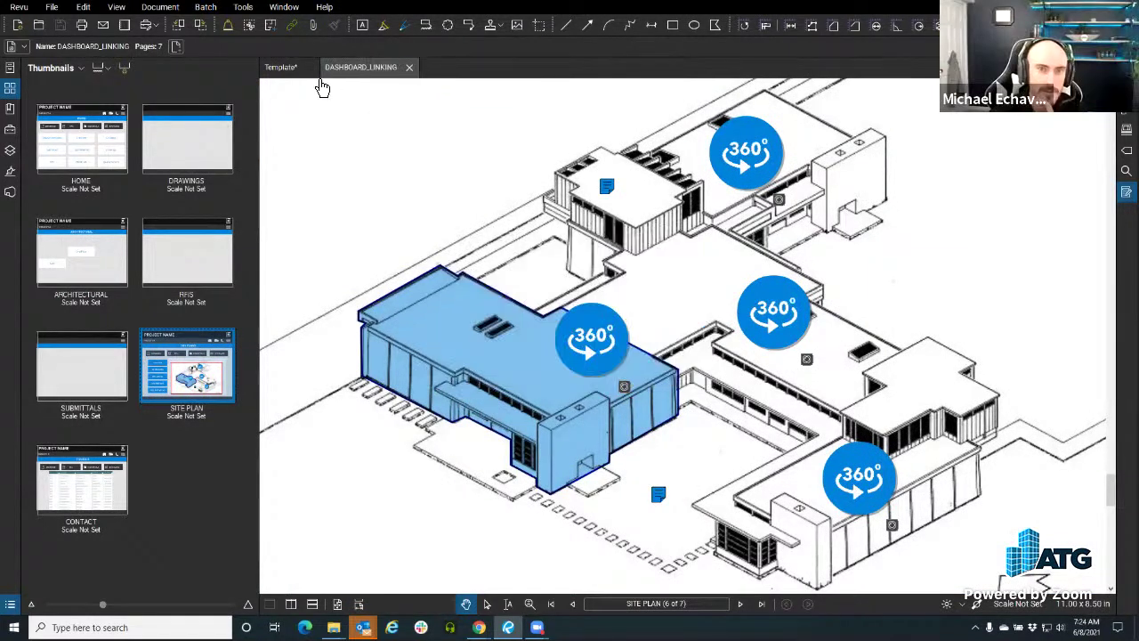
{"action": "left_click", "coordinate": [305, 67]}
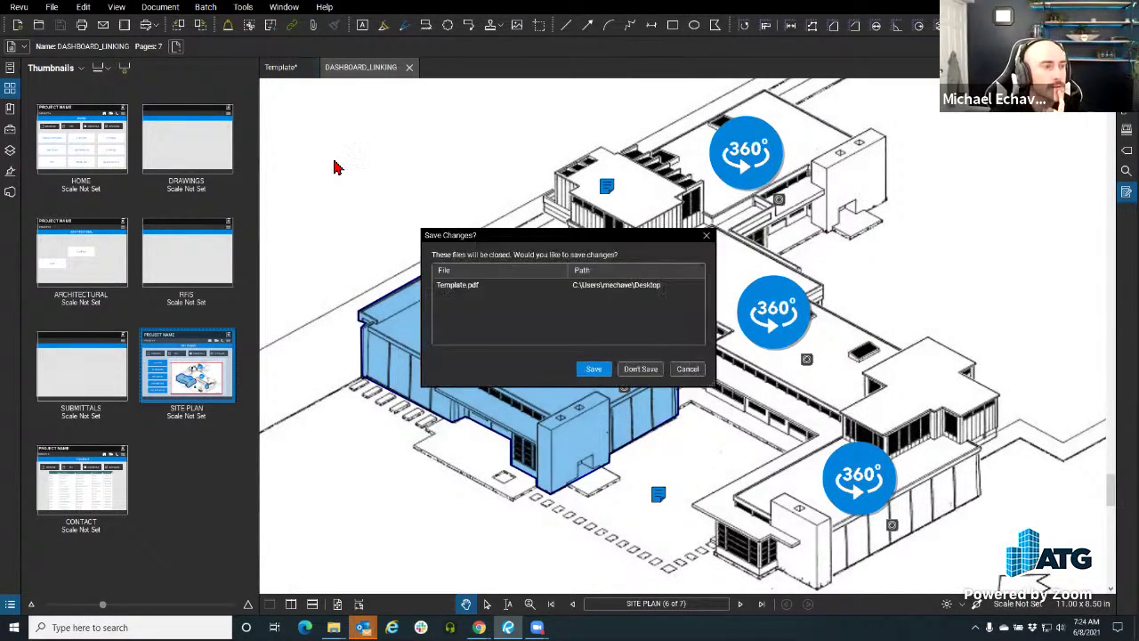
{"action": "left_click", "coordinate": [641, 369]}
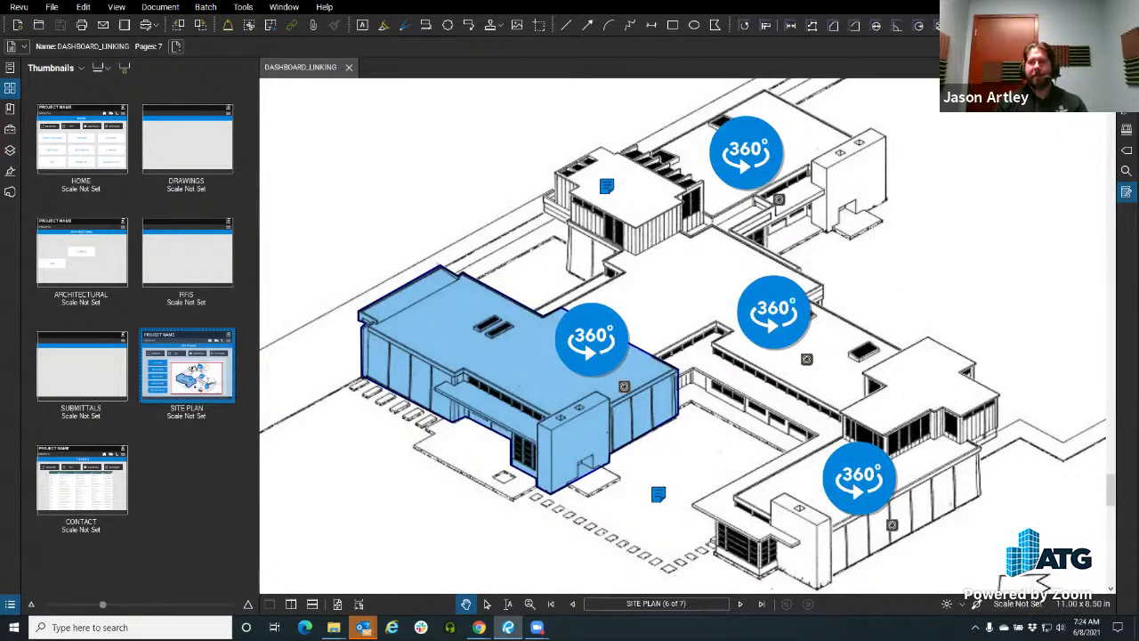
Move the blue highlight polygon below its building and start tracing the back edge of that building's roof with the Polyline tool.
{"action": "left_click", "coordinate": [473, 332]}
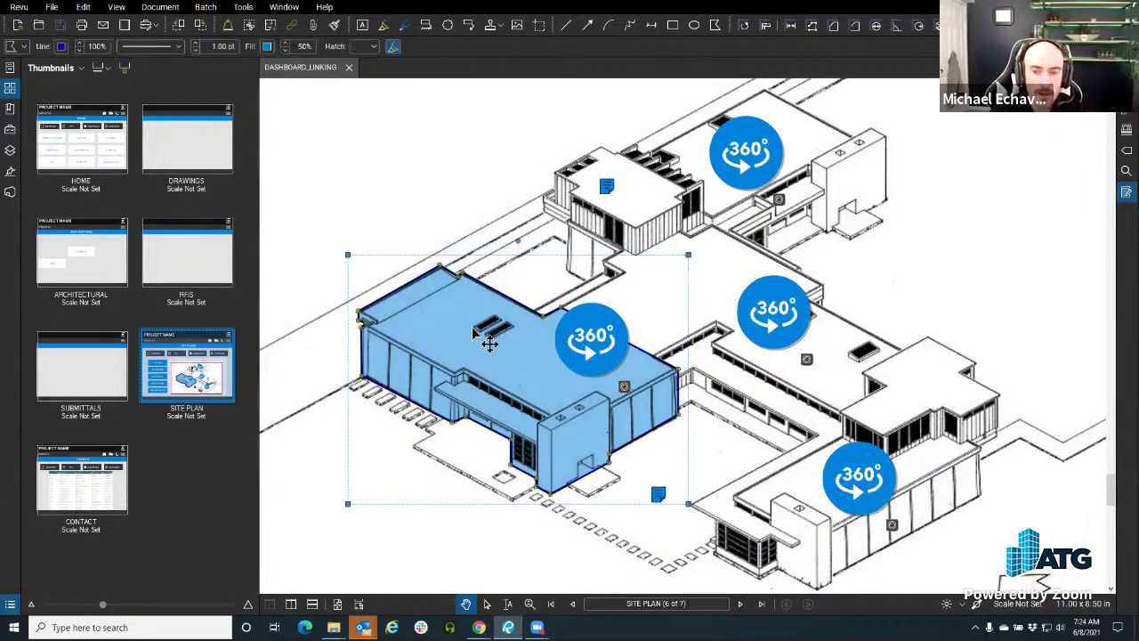
{"action": "left_click_drag", "start_coordinate": [500, 327], "coordinate": [453, 463]}
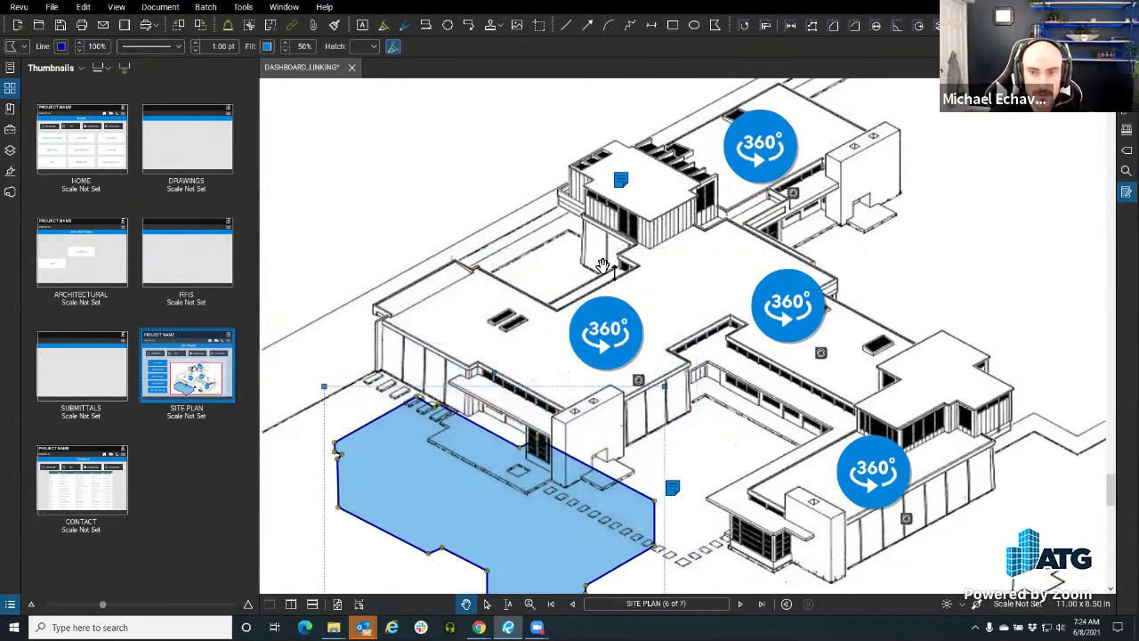
{"action": "left_click", "coordinate": [631, 26]}
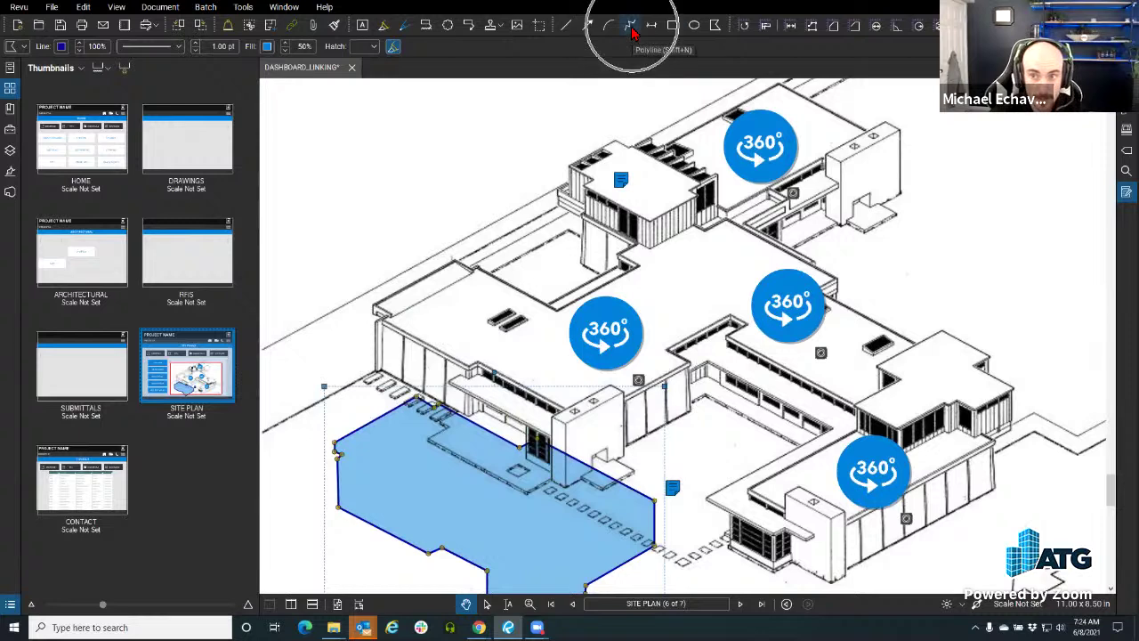
{"action": "left_click", "coordinate": [631, 27]}
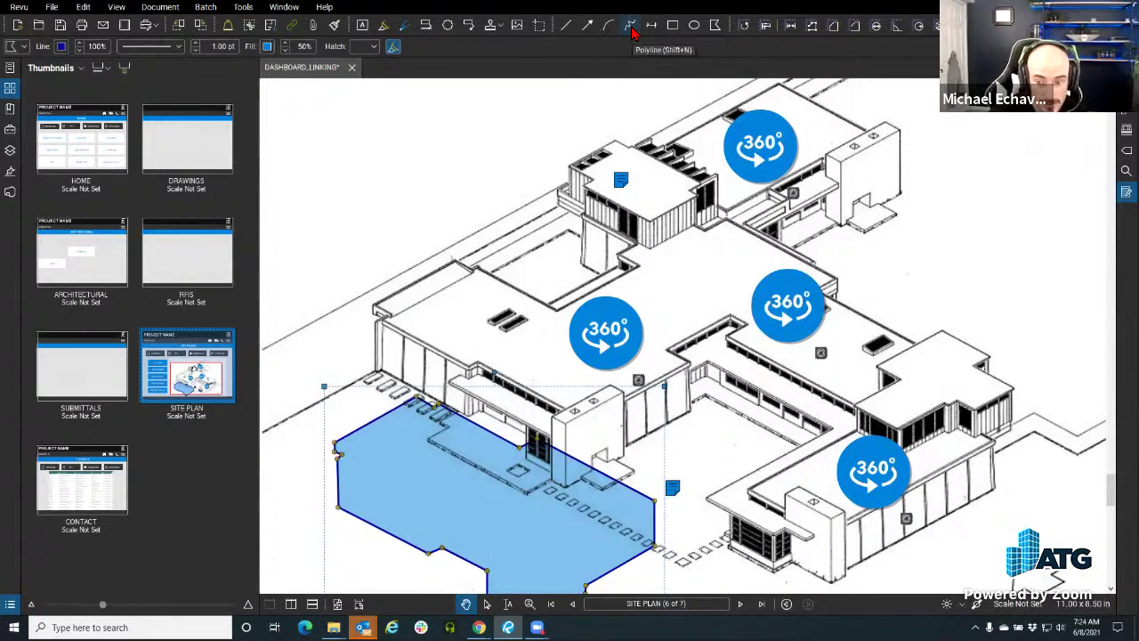
{"action": "left_click", "coordinate": [555, 310]}
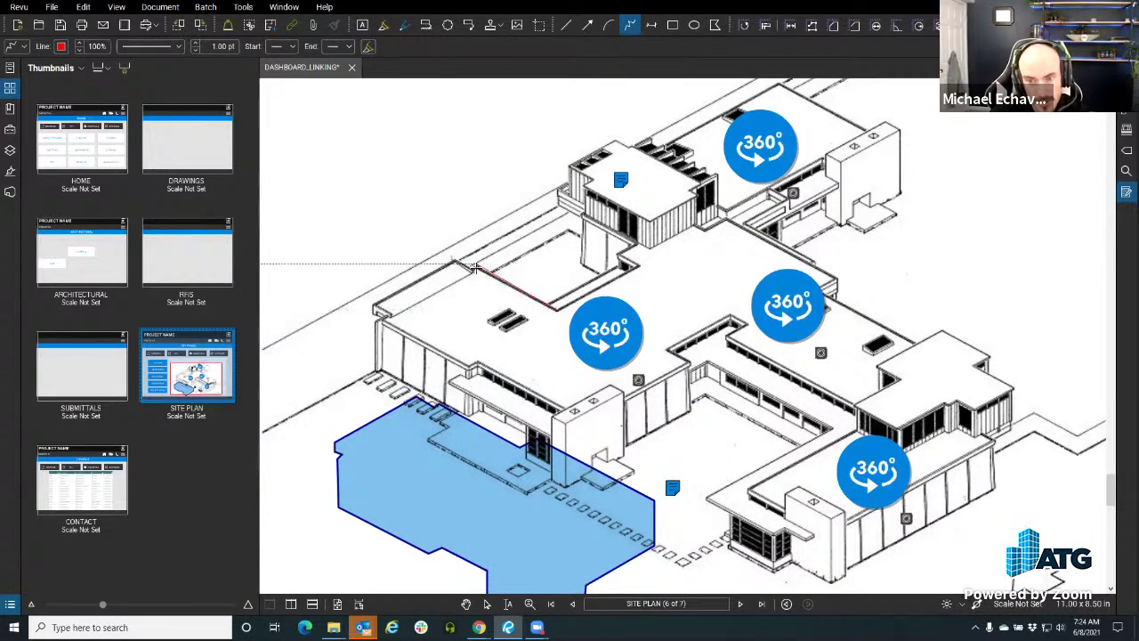
{"action": "scroll", "coordinate": [474, 271], "scroll_direction": "up", "scroll_amount": 3}
{"action": "scroll", "coordinate": [481, 339], "scroll_direction": "down", "scroll_amount": 1}
{"action": "scroll", "coordinate": [488, 392], "scroll_direction": "up", "scroll_amount": 2}
{"action": "scroll", "coordinate": [474, 397], "scroll_direction": "up", "scroll_amount": 1}
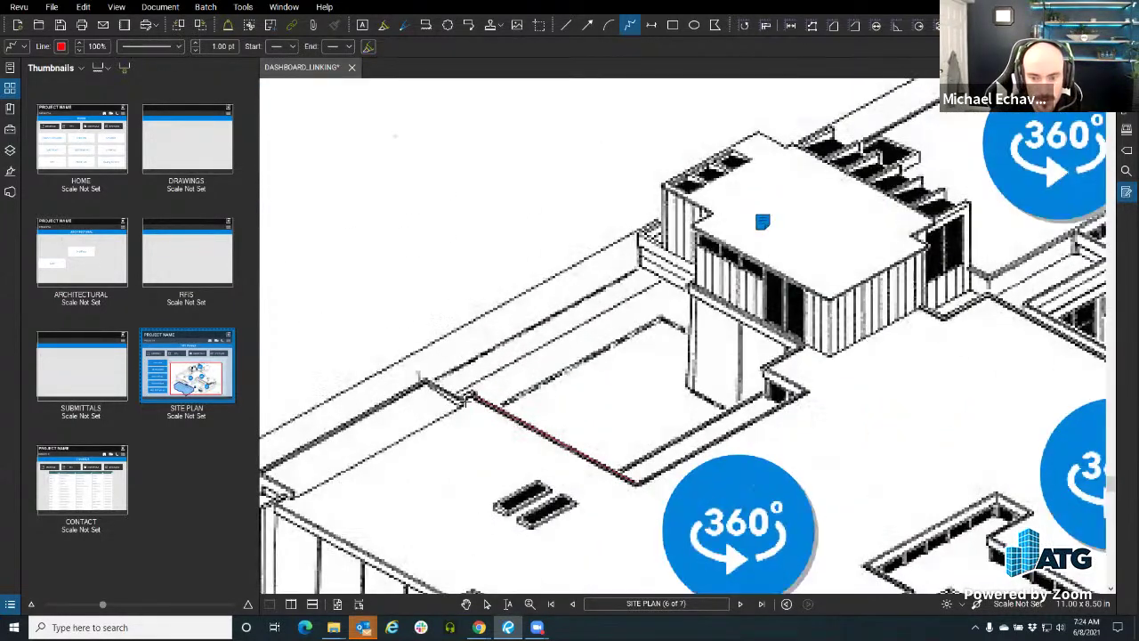
{"action": "left_click", "coordinate": [424, 380]}
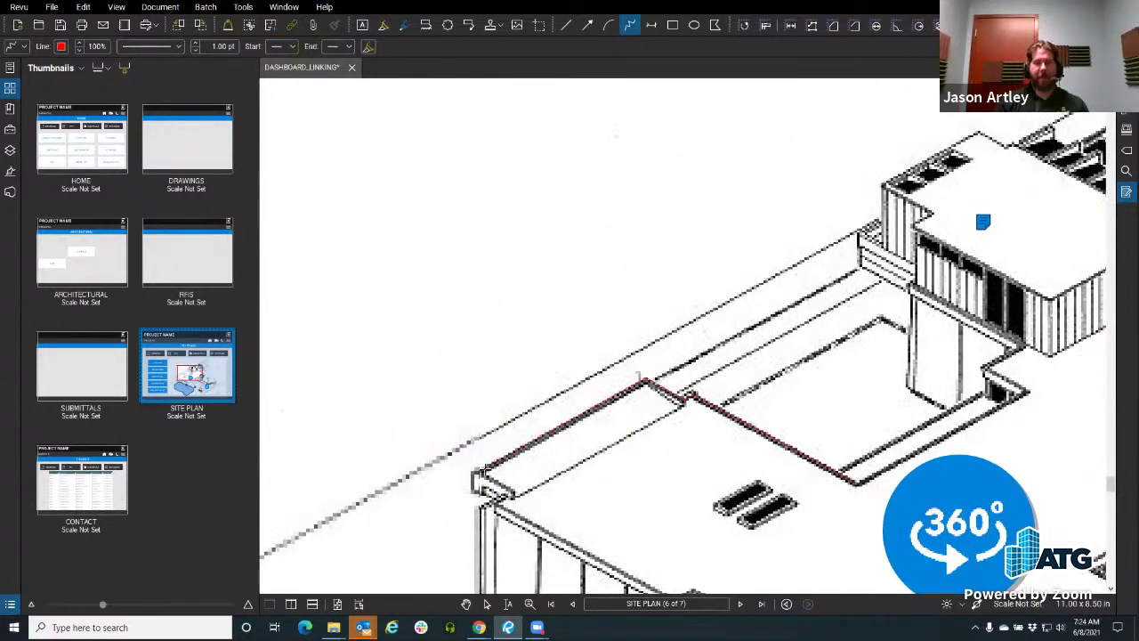
Continue the polyline around the roof's left end and front edge and finish it at the starting corner.
{"action": "left_click", "coordinate": [481, 469]}
{"action": "scroll", "coordinate": [405, 333], "scroll_direction": "down", "scroll_amount": 2}
{"action": "scroll", "coordinate": [403, 330], "scroll_direction": "down", "scroll_amount": 3}
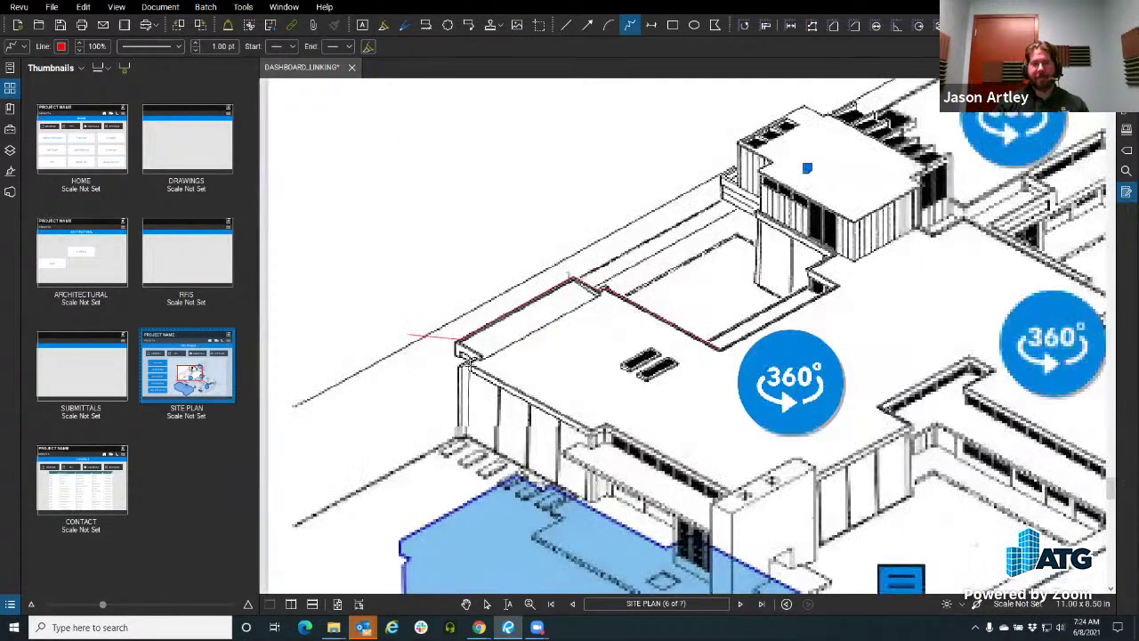
{"action": "scroll", "coordinate": [471, 372], "scroll_direction": "up", "scroll_amount": 3}
{"action": "double_click", "coordinate": [464, 323]}
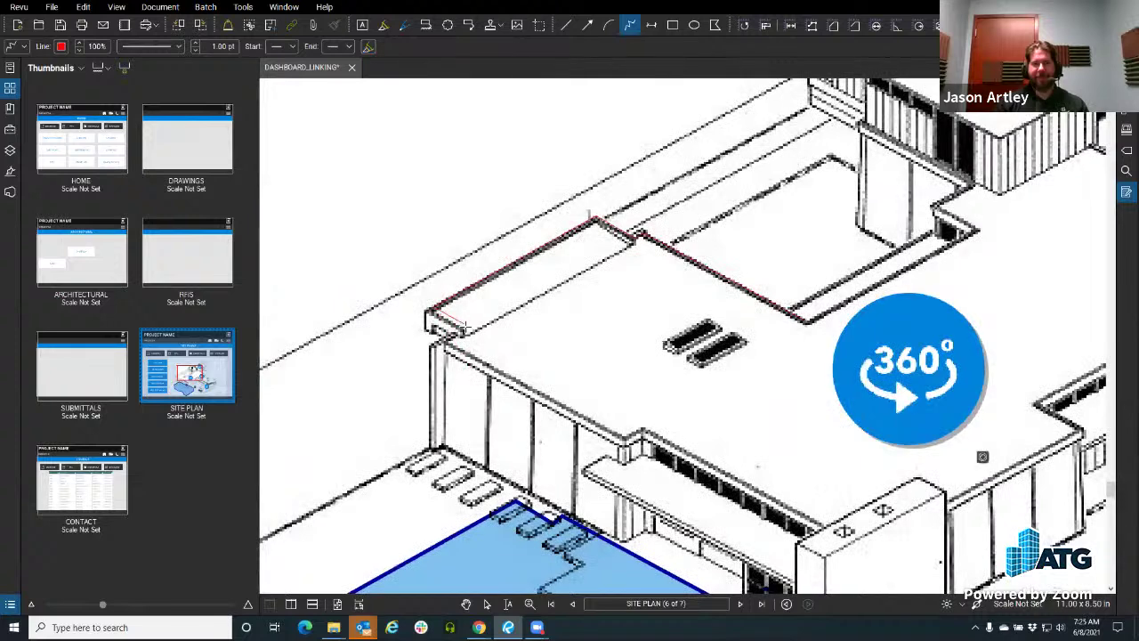
{"action": "left_click", "coordinate": [434, 341]}
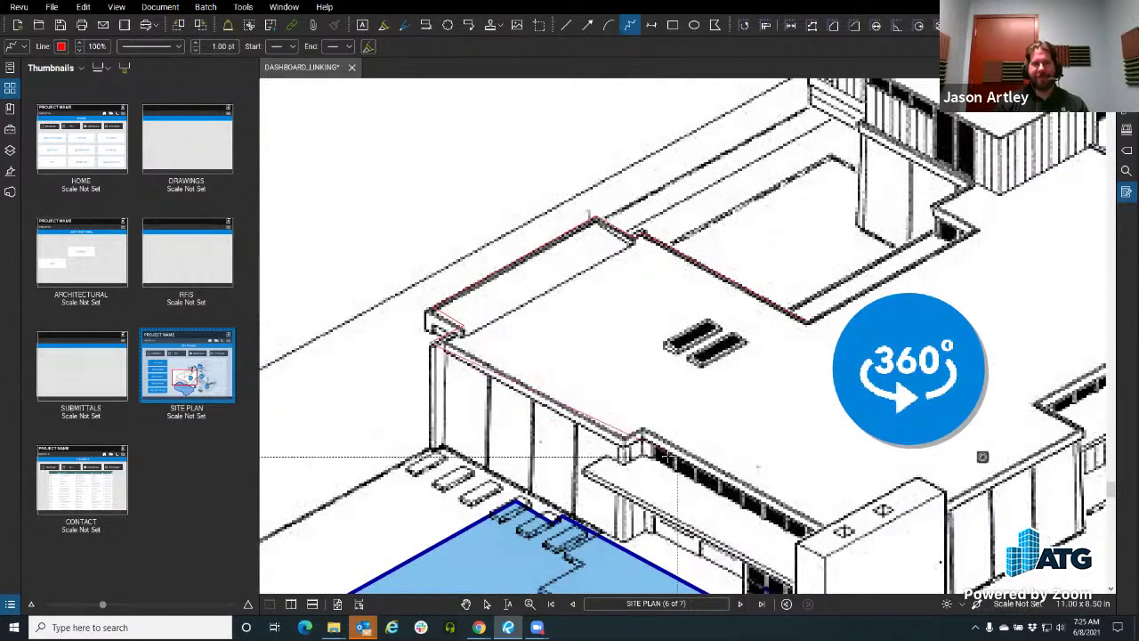
{"action": "left_click", "coordinate": [626, 436]}
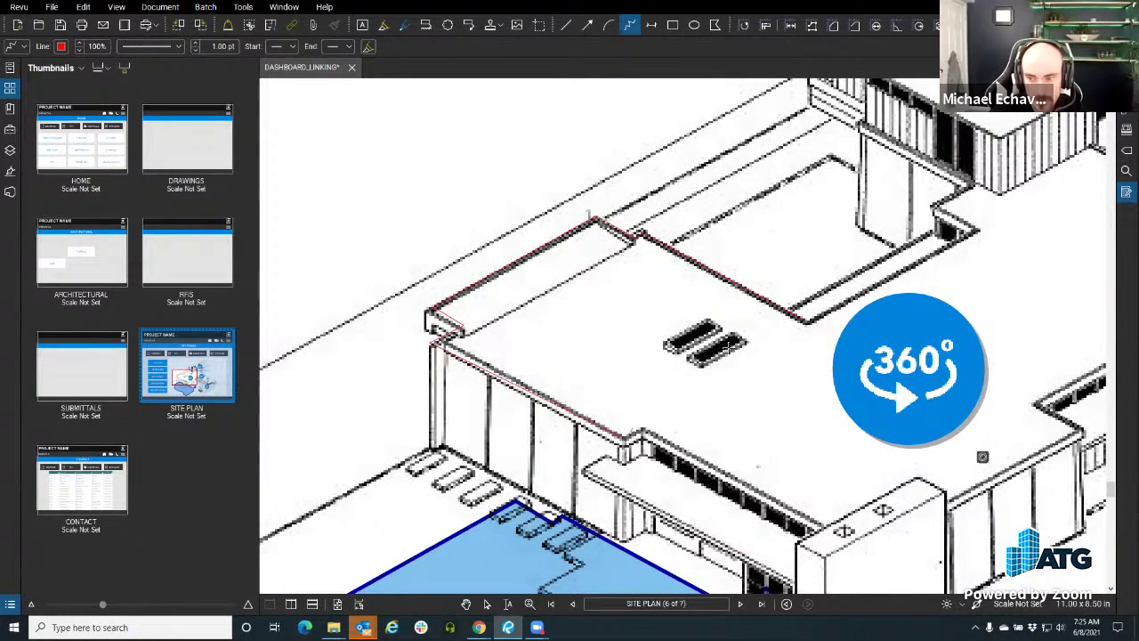
{"action": "double_click", "coordinate": [805, 322]}
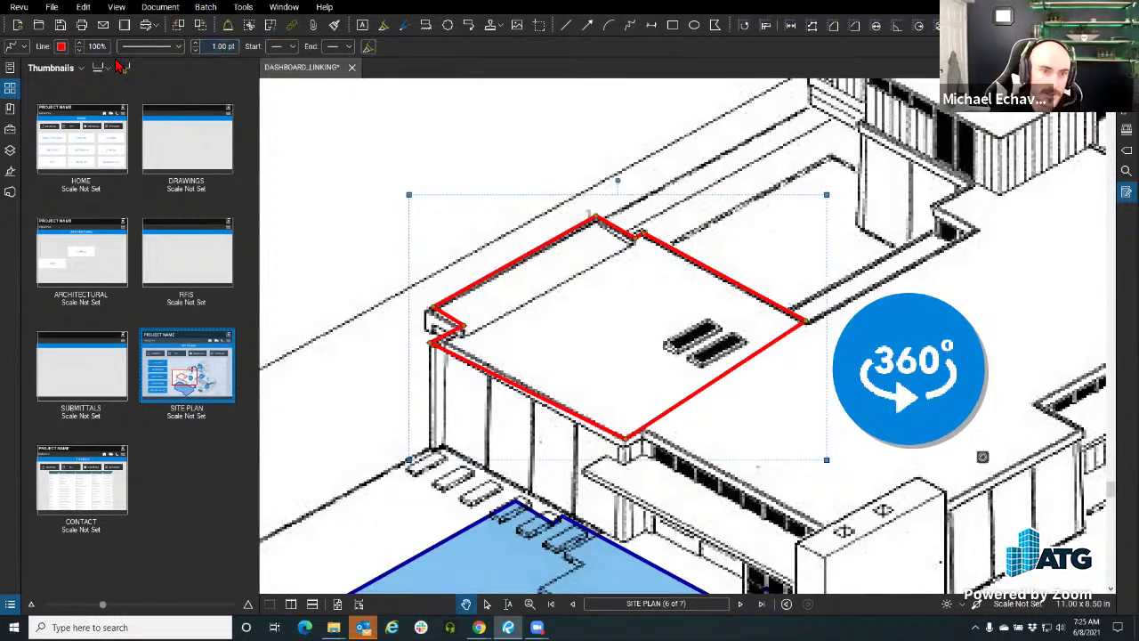
Change the line color of the roof outline polyline to blue.
{"action": "left_click", "coordinate": [61, 46]}
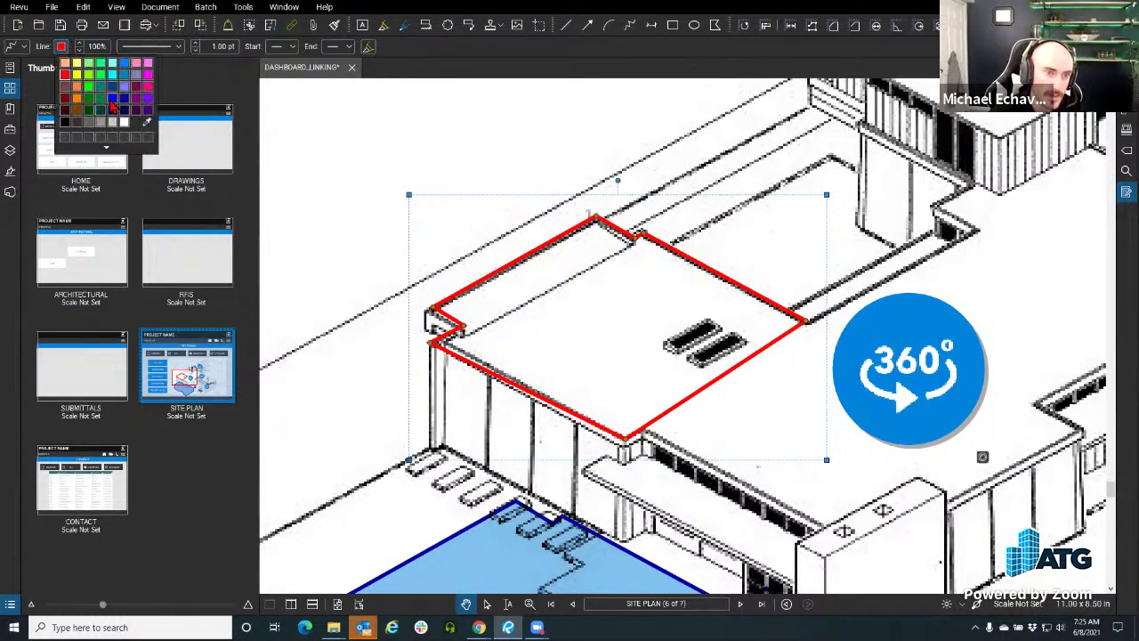
{"action": "left_click", "coordinate": [112, 87]}
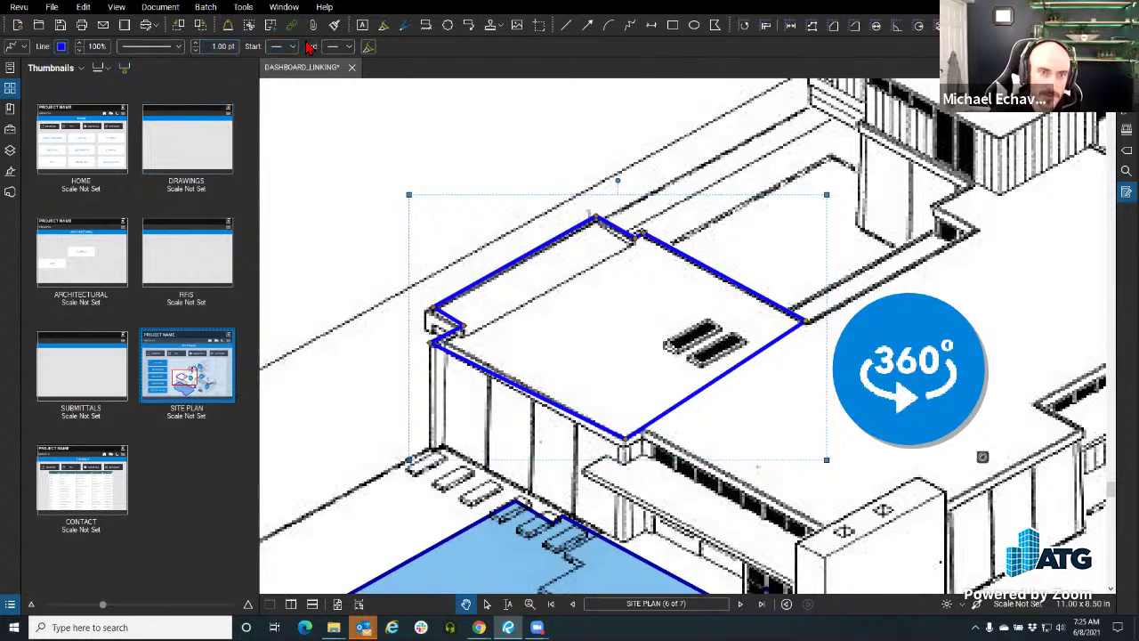
{"action": "left_click", "coordinate": [715, 25]}
{"action": "key", "text": "Escape"}
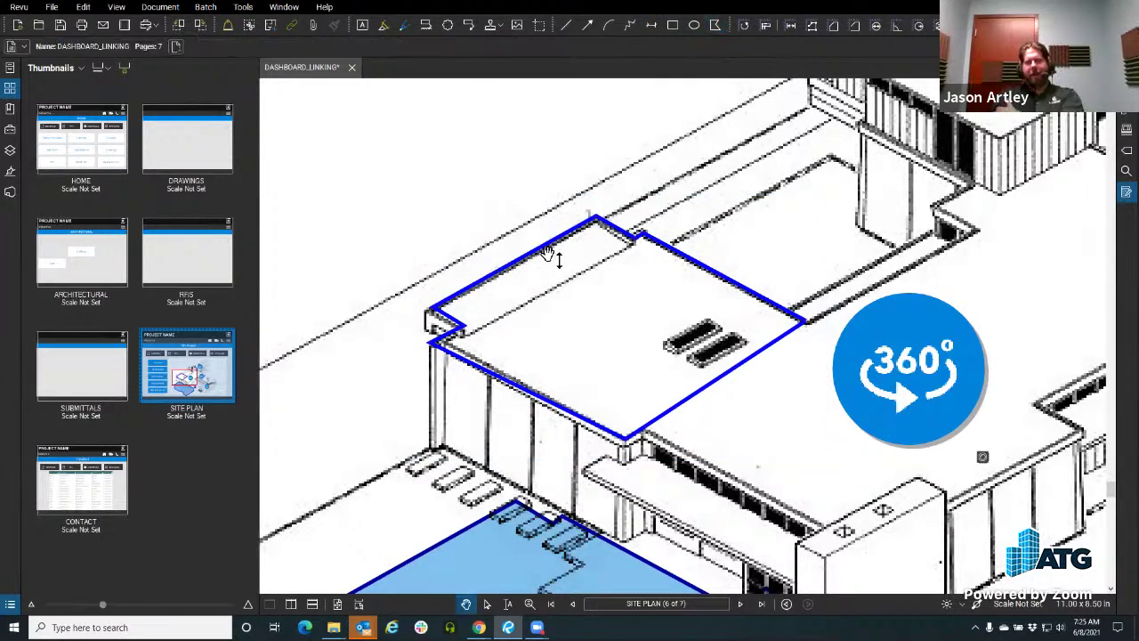
Delete the traced roof outline and move the blue highlight polygon back over its building.
{"action": "left_click", "coordinate": [535, 247]}
{"action": "key", "text": "Delete"}
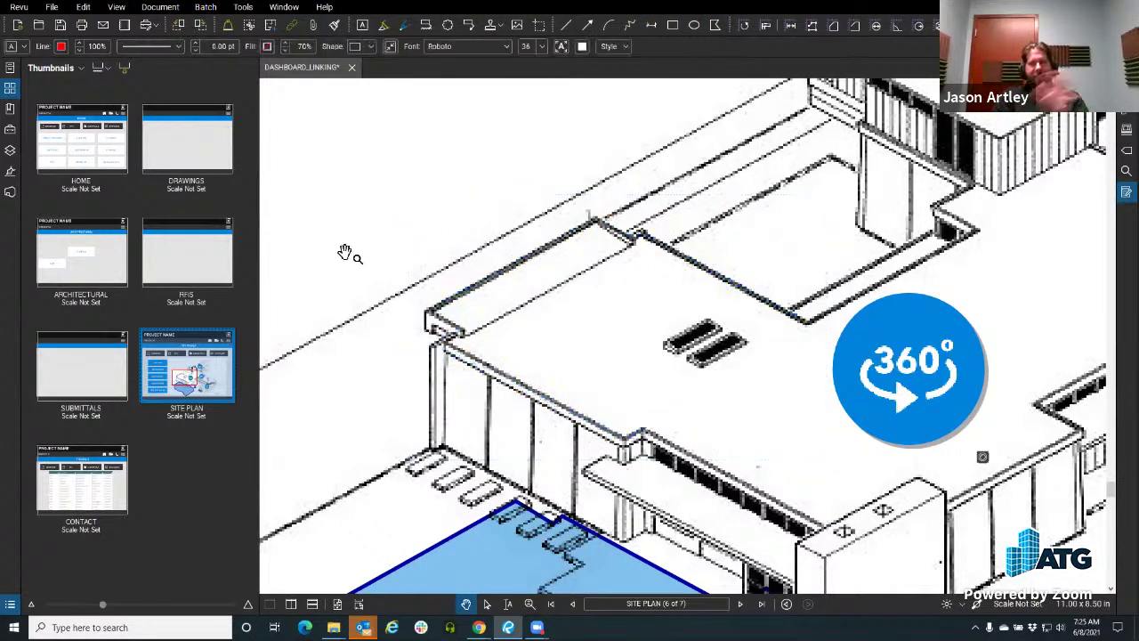
{"action": "scroll", "coordinate": [506, 300], "scroll_direction": "down", "scroll_amount": 5}
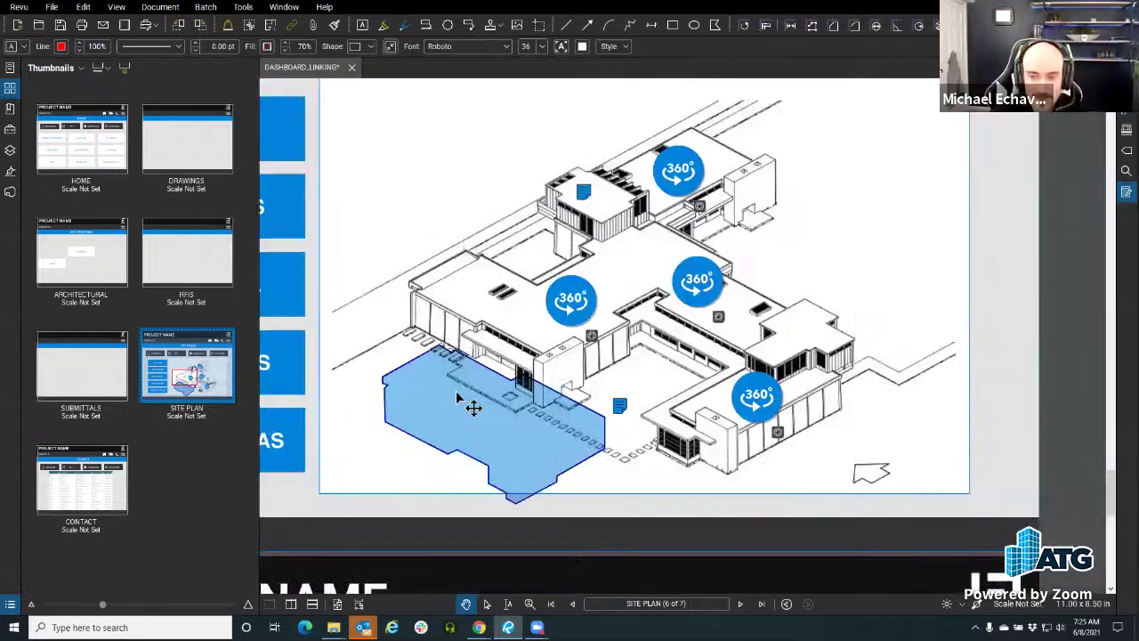
{"action": "scroll", "coordinate": [481, 397], "scroll_direction": "up", "scroll_amount": 2}
{"action": "left_click_drag", "start_coordinate": [470, 420], "coordinate": [566, 290]}
{"action": "left_click", "coordinate": [449, 472]}
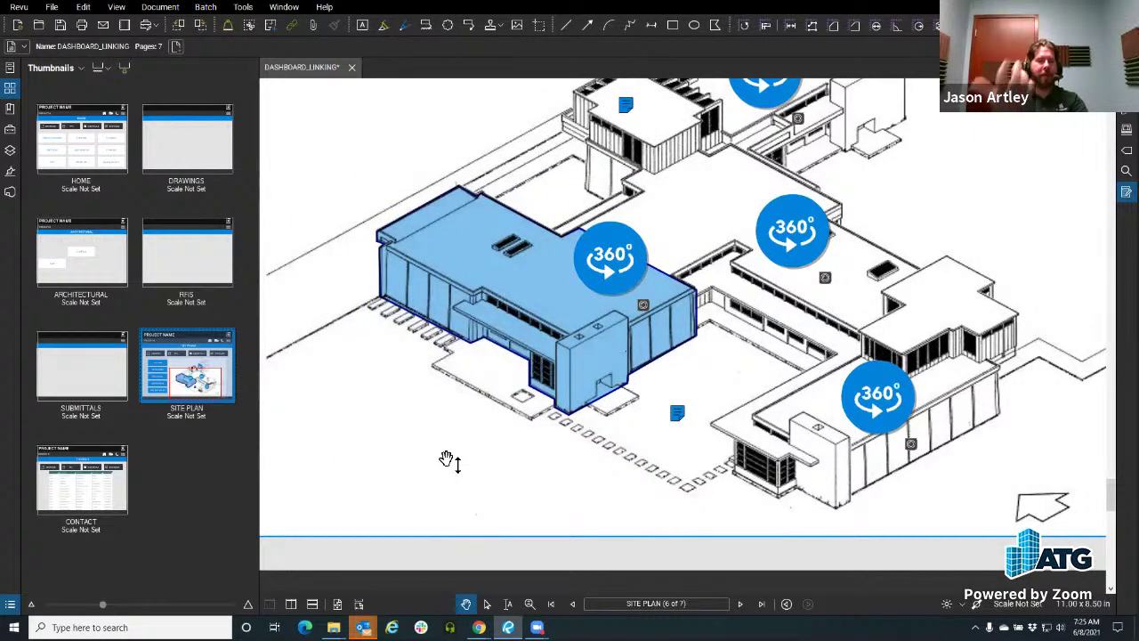
Move the 360° icon from the highlighted building to the empty area in front of it and ungroup the icon.
{"action": "scroll", "coordinate": [470, 446], "scroll_direction": "down", "scroll_amount": 2}
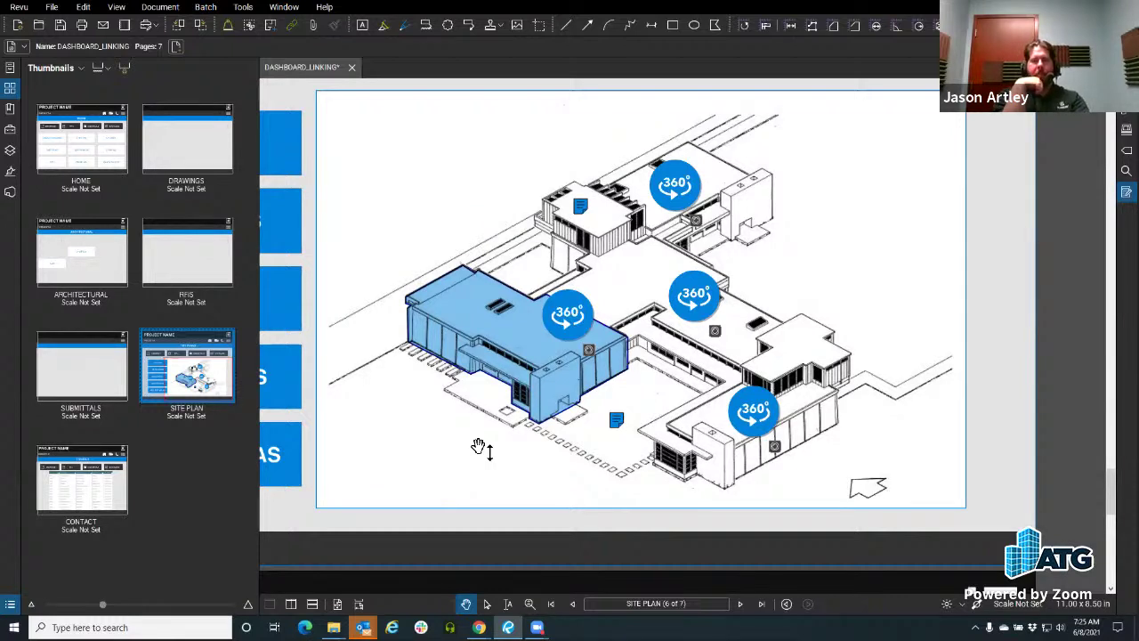
{"action": "left_click_drag", "start_coordinate": [578, 322], "coordinate": [445, 413]}
{"action": "right_click", "coordinate": [438, 411]}
{"action": "mouse_move", "coordinate": [456, 405]}
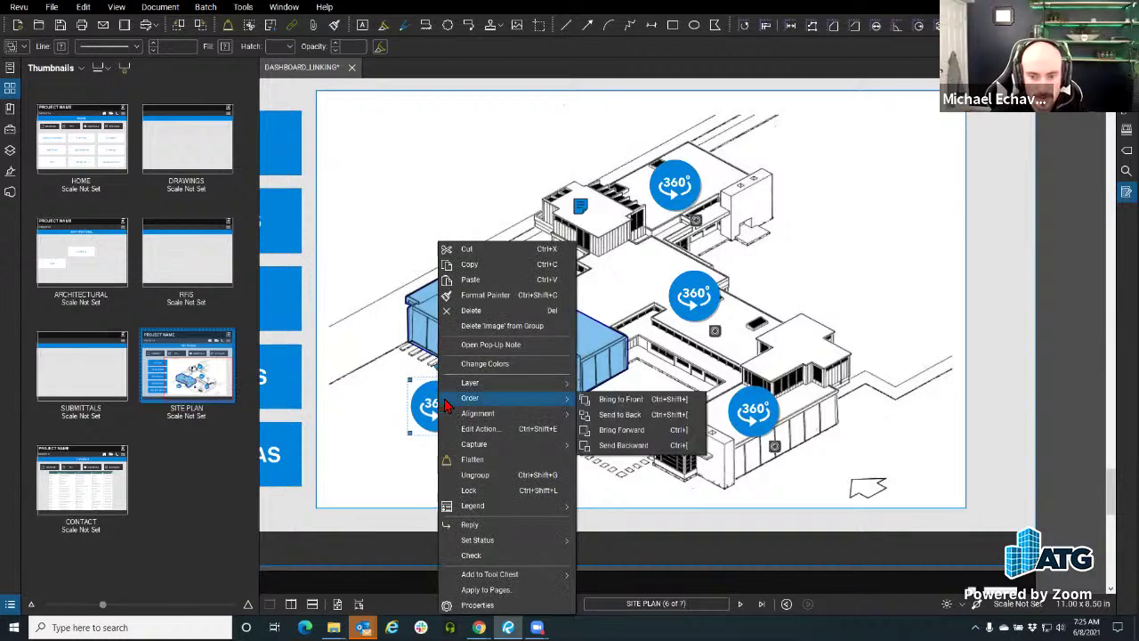
{"action": "left_click", "coordinate": [474, 475]}
Pull the parts of the ungrouped 360° icon apart and stretch its blue and gray circles into wide ellipses.
{"action": "left_click_drag", "start_coordinate": [442, 425], "coordinate": [278, 307]}
{"action": "left_click", "coordinate": [377, 454]}
{"action": "left_click", "coordinate": [376, 456]}
{"action": "left_click_drag", "start_coordinate": [376, 456], "coordinate": [530, 427]}
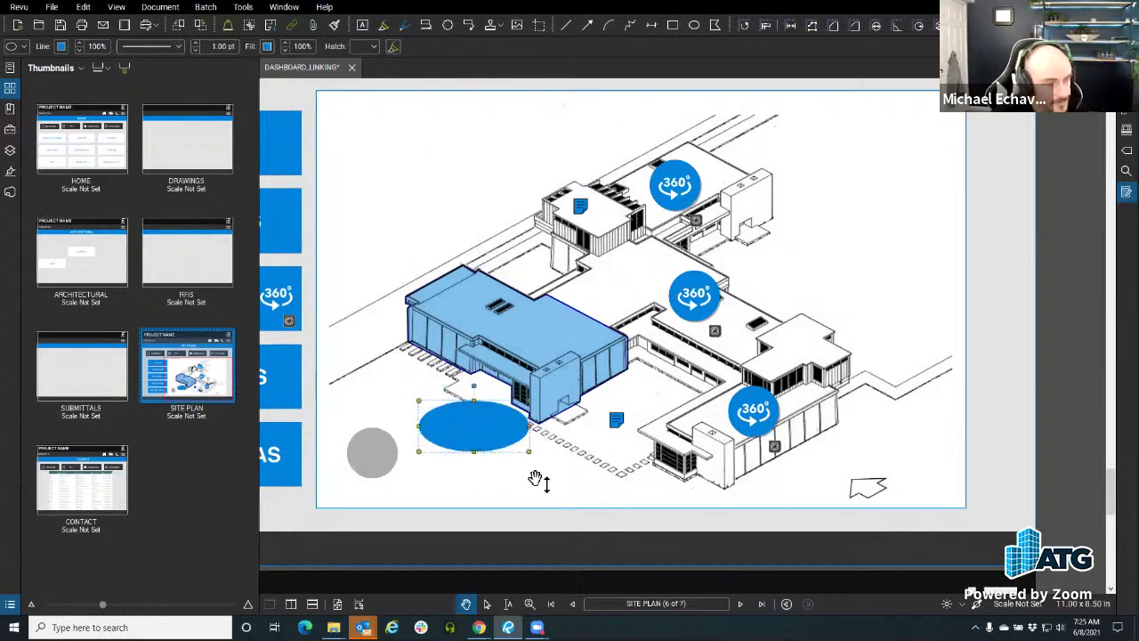
{"action": "left_click", "coordinate": [392, 458]}
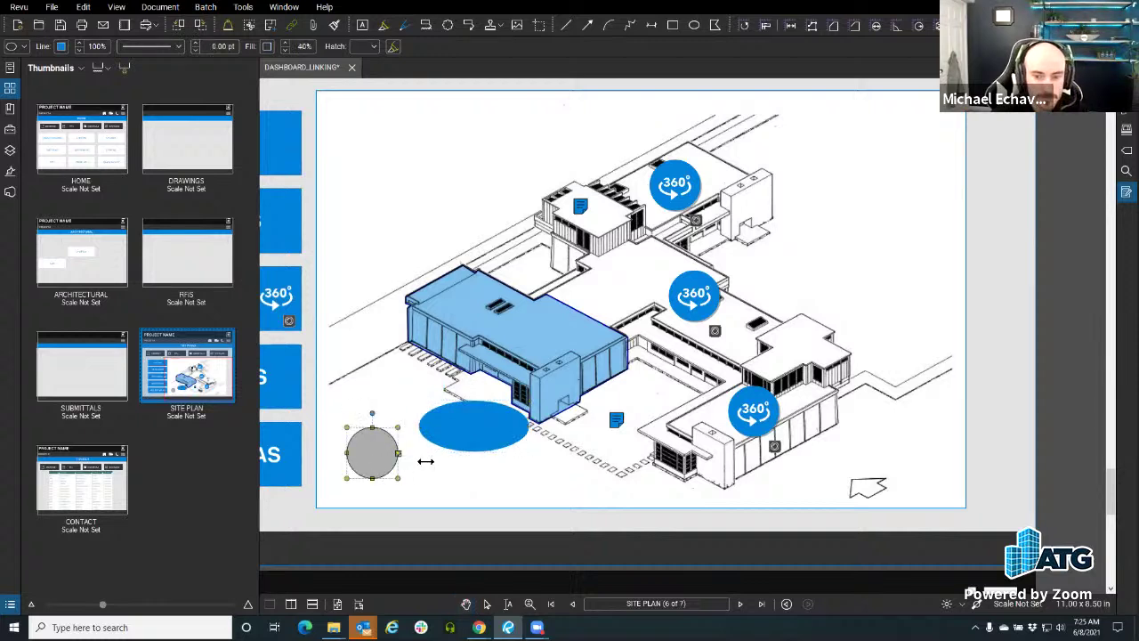
{"action": "left_click_drag", "start_coordinate": [400, 454], "coordinate": [492, 462]}
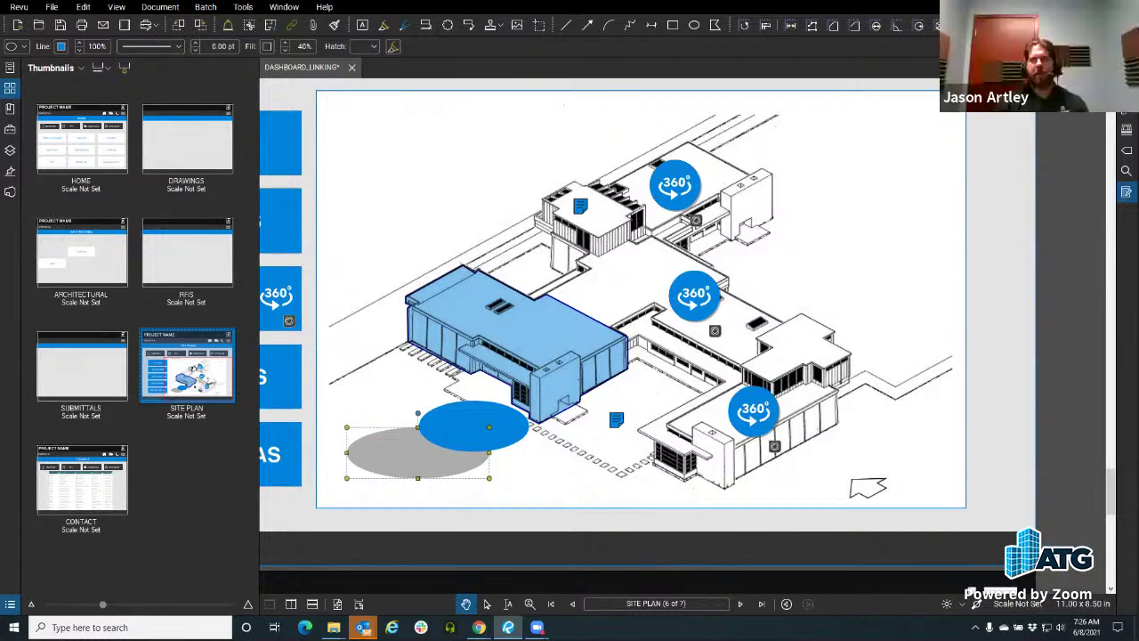
Close the DASHBOARD_LINKING document without saving its changes.
{"action": "key", "text": "alt+Tab"}
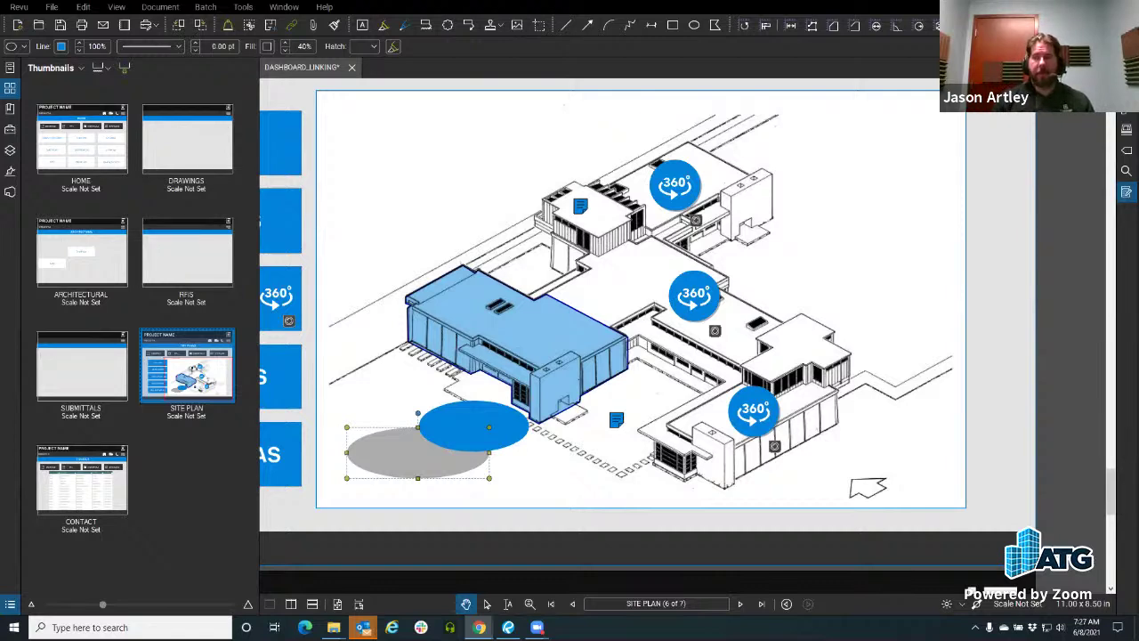
{"action": "left_click", "coordinate": [352, 67]}
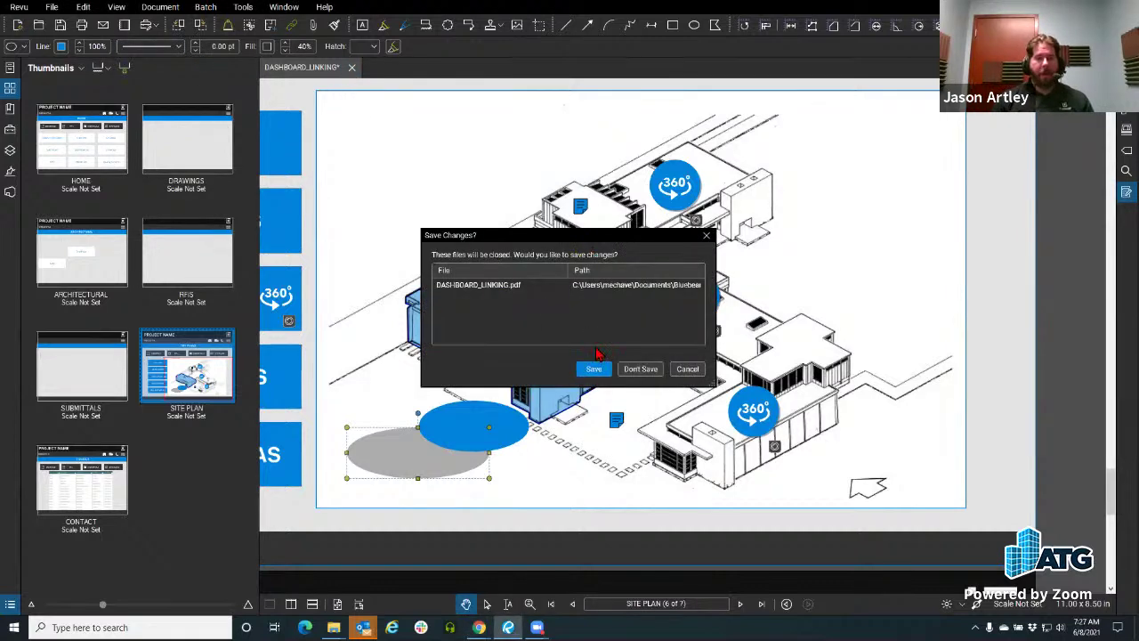
{"action": "left_click", "coordinate": [648, 372]}
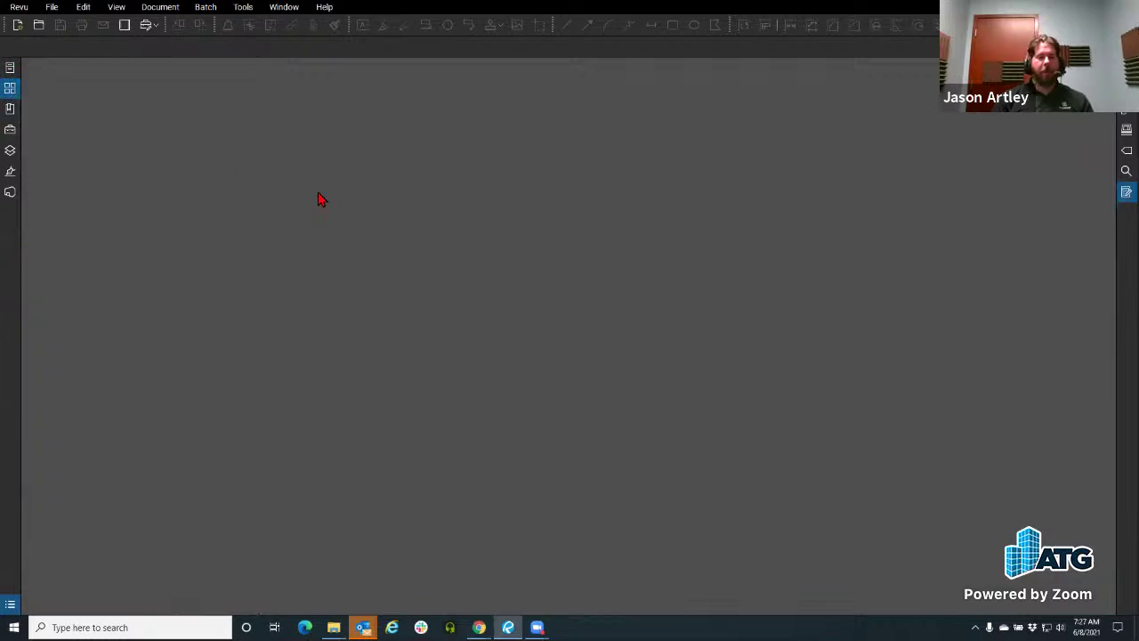